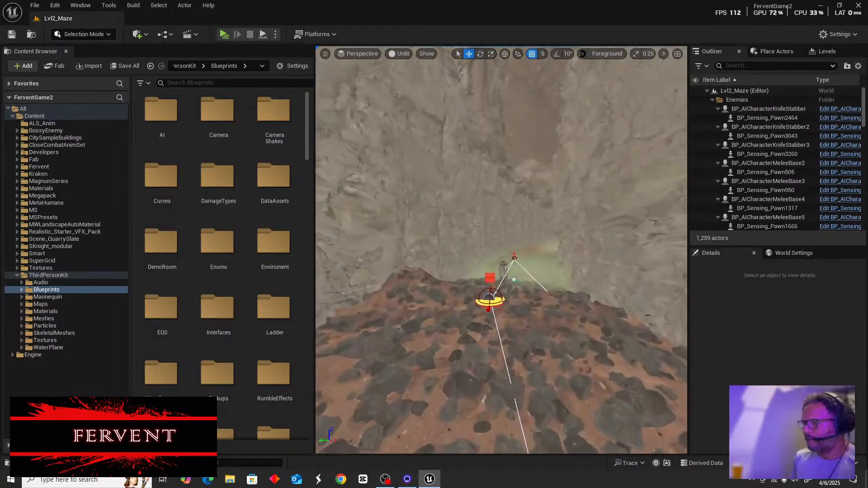
Enlarge the level viewport by narrowing the content browser and the outliner beside it
key("w")
key("w")
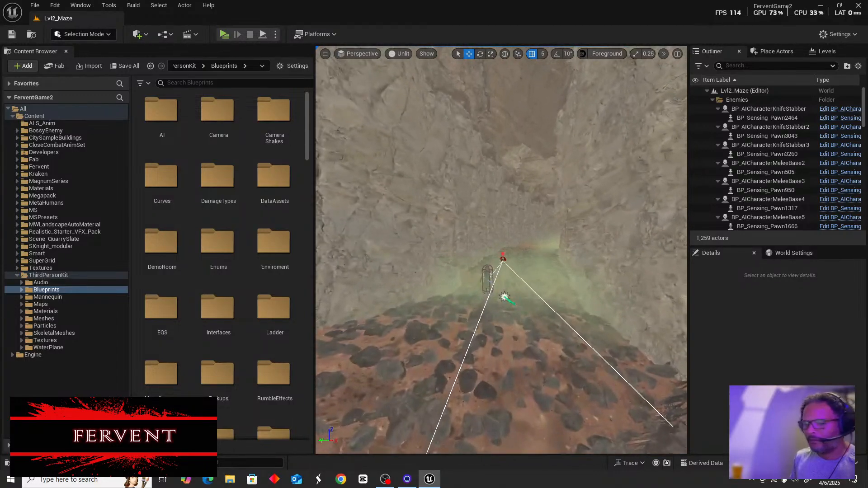
key("w")
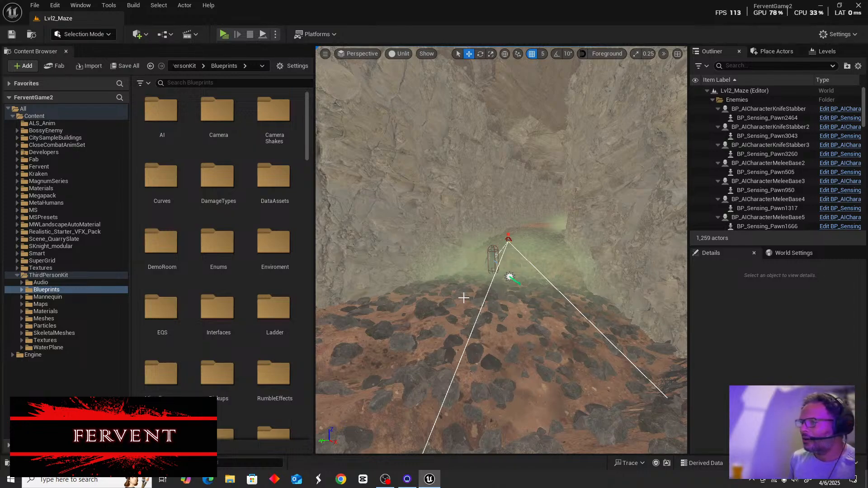
left_click_drag(316, 261, 200, 262)
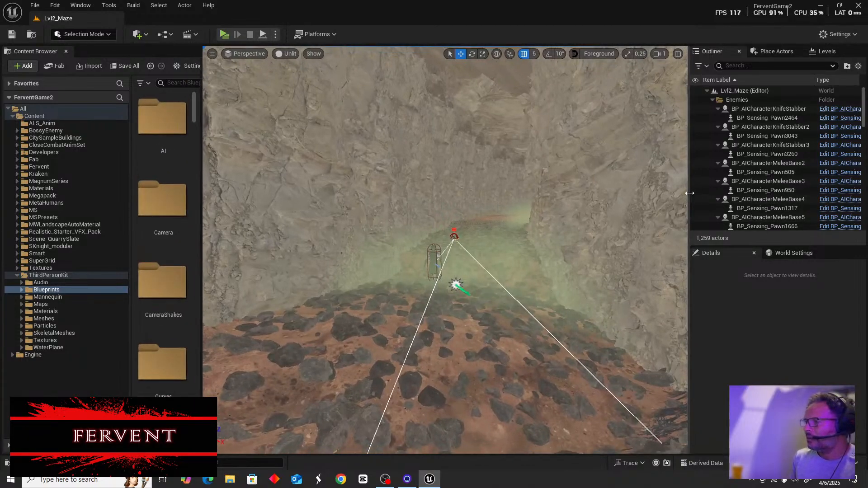
left_click_drag(690, 193, 764, 201)
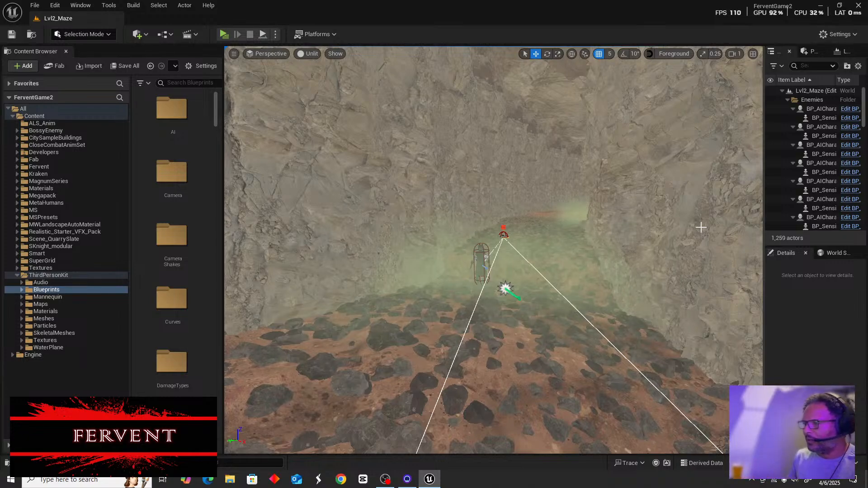
Lower the pale stone pillar beside the green fog so its base sits deeper in the ground
right_click_drag(547, 310, 597, 312)
key("w")
left_click(441, 302)
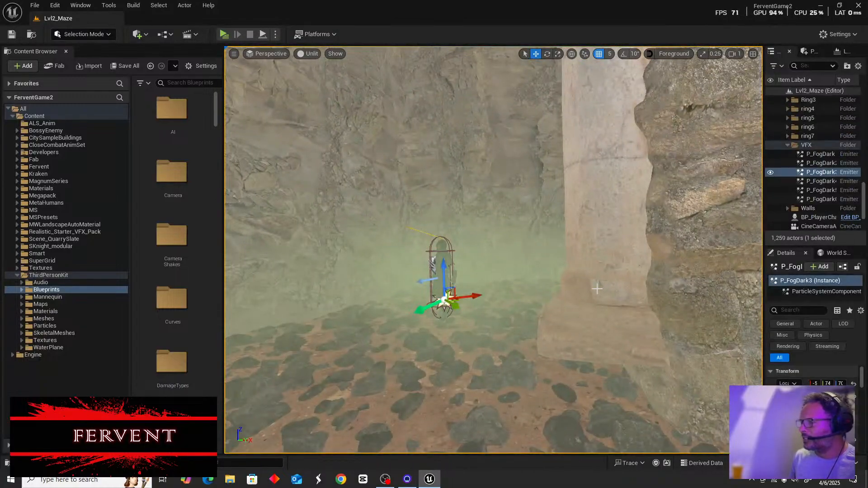
right_click_drag(584, 110, 654, 59)
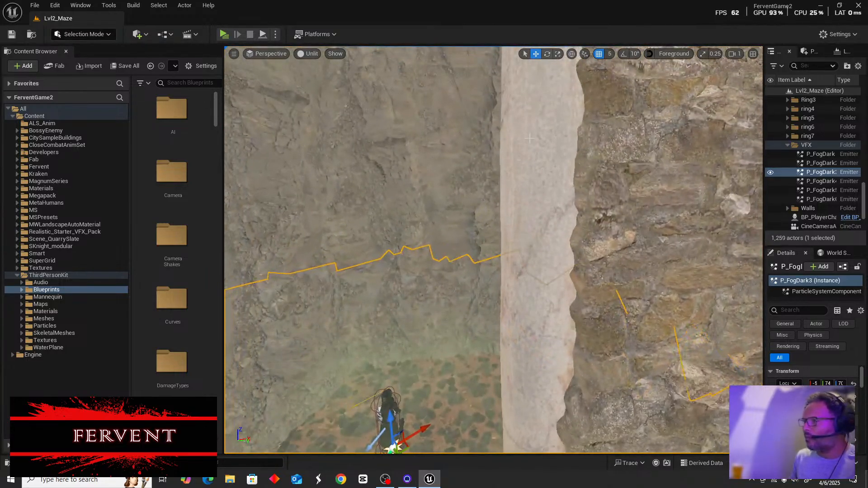
left_click(522, 212)
scroll(523, 212, "down", 4)
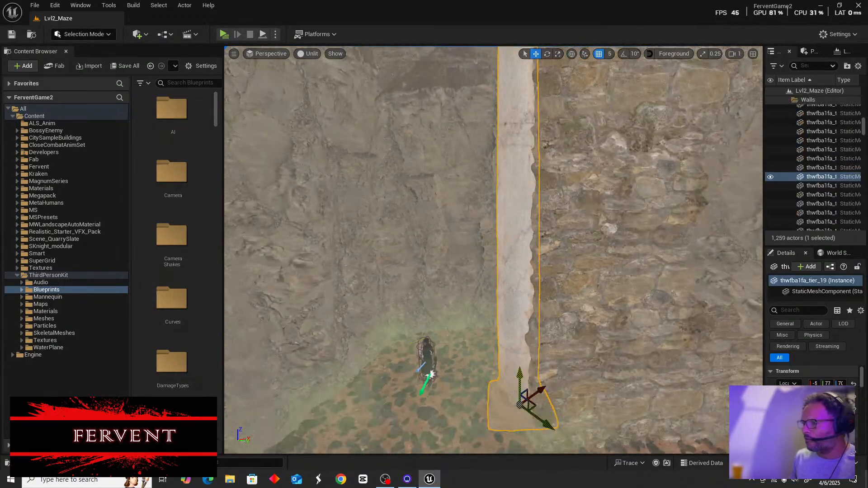
left_click_drag(515, 399, 515, 396)
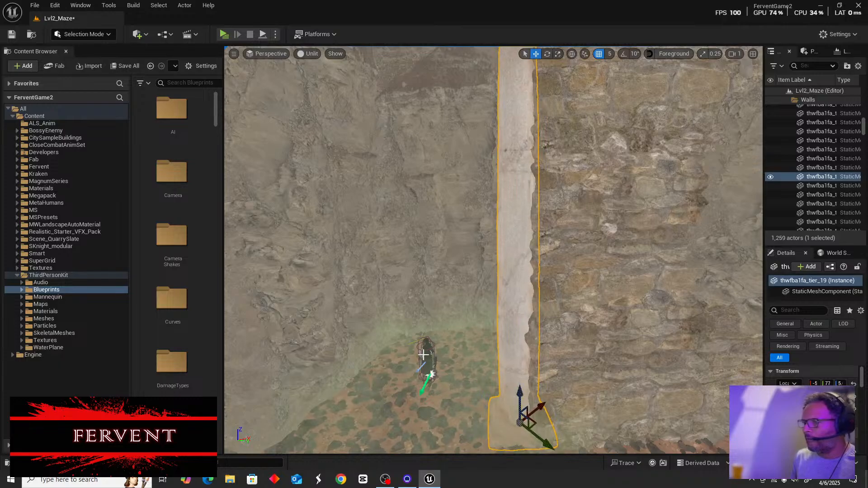
Fly through the maze corridors around the green fog and inspect the rock walls and pillars for flaws
key("w")
right_click_drag(422, 355, 529, 277)
key("w")
key("w")
key("w")
key("w")
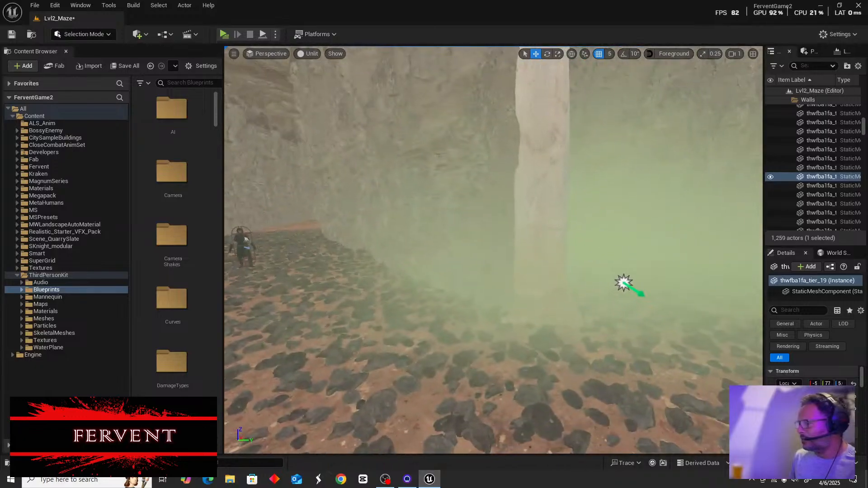
right_click_drag(624, 284, 534, 267)
key("w")
key("w")
key("s")
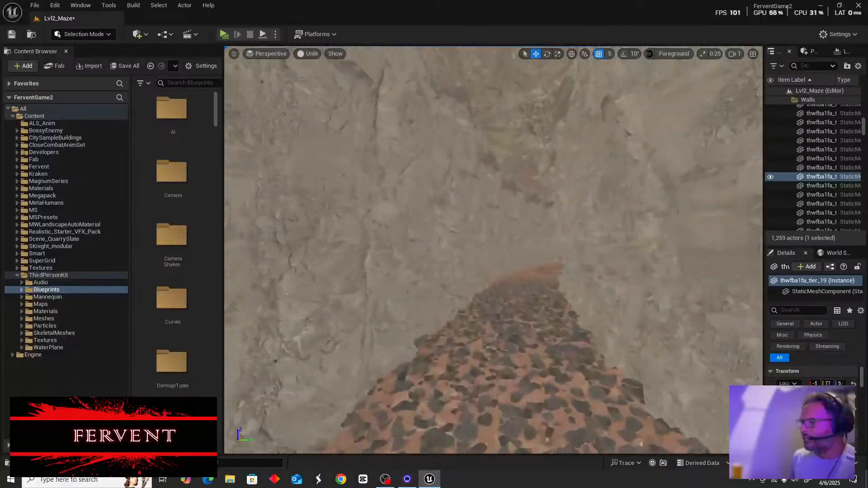
key("s")
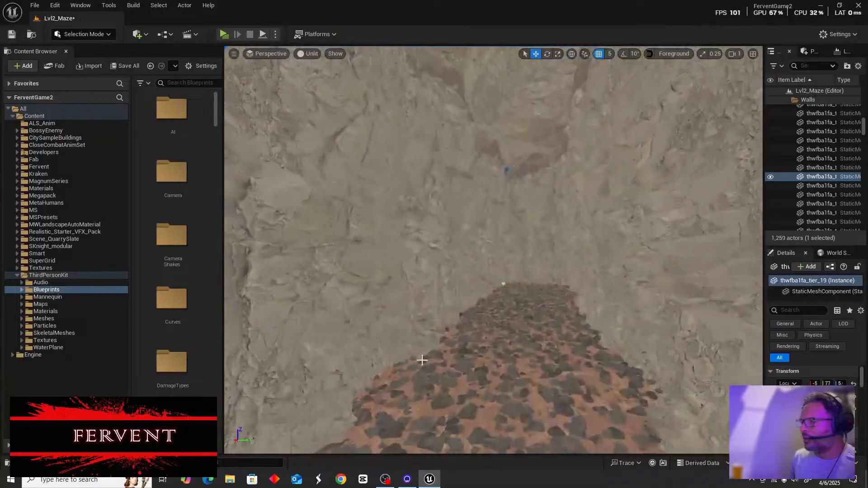
key("f")
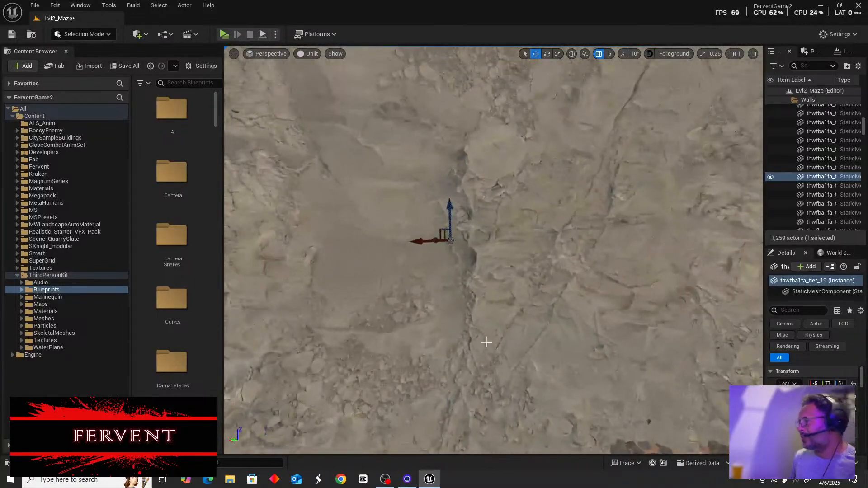
right_click_drag(493, 250, 629, 250)
key("w")
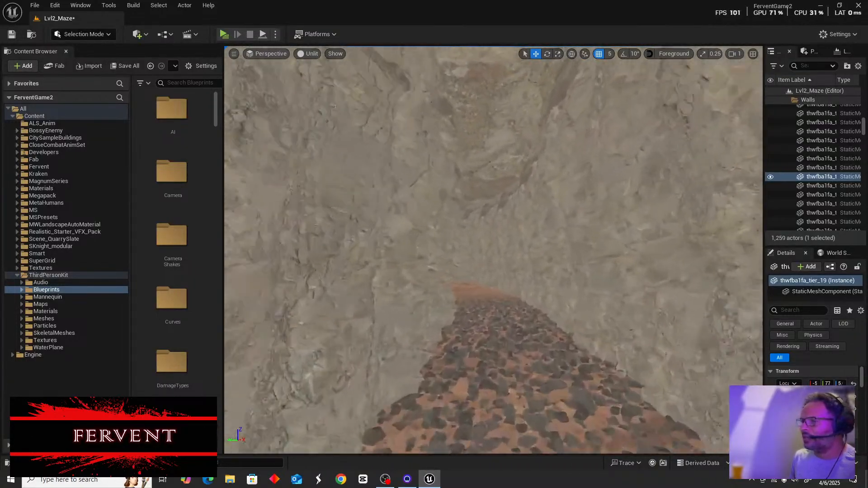
key("w")
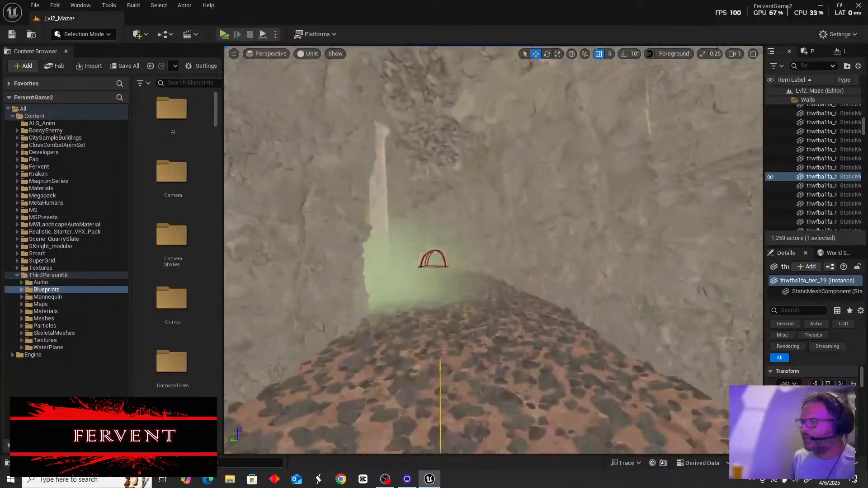
key("w")
right_click_drag(493, 250, 380, 258)
key("s")
key("s")
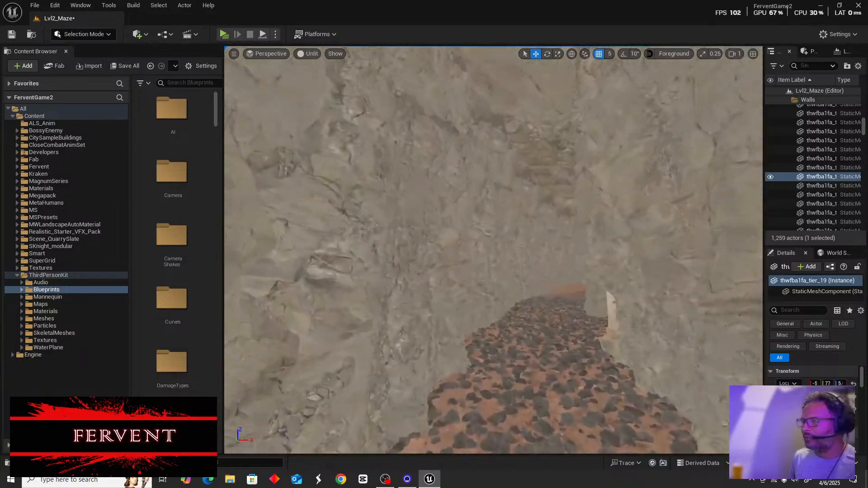
Shift the narrow rock wall piece vmodbbe_tier_537 slightly along its Y axis toward the gap beside it
key("w")
right_click_drag(380, 257, 434, 190)
key("w")
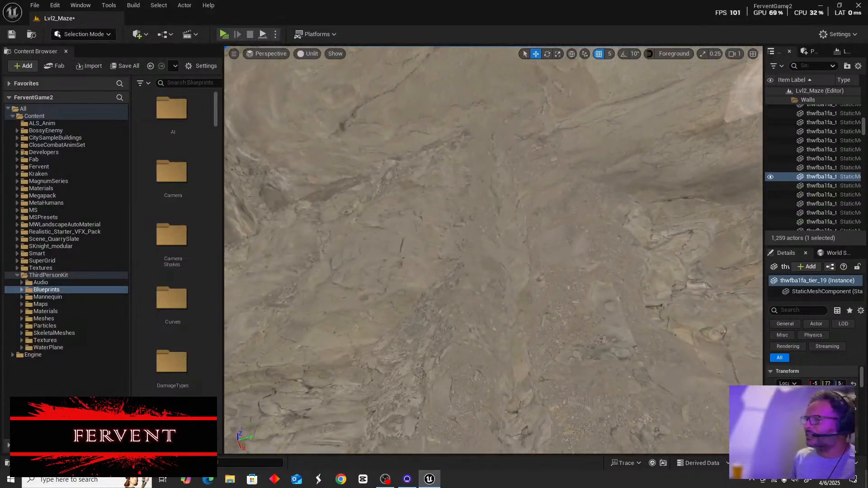
mouse_move(536, 346)
right_mouse_down()
mouse_move(536, 362)
mouse_move(538, 349)
right_mouse_up()
left_click(526, 344)
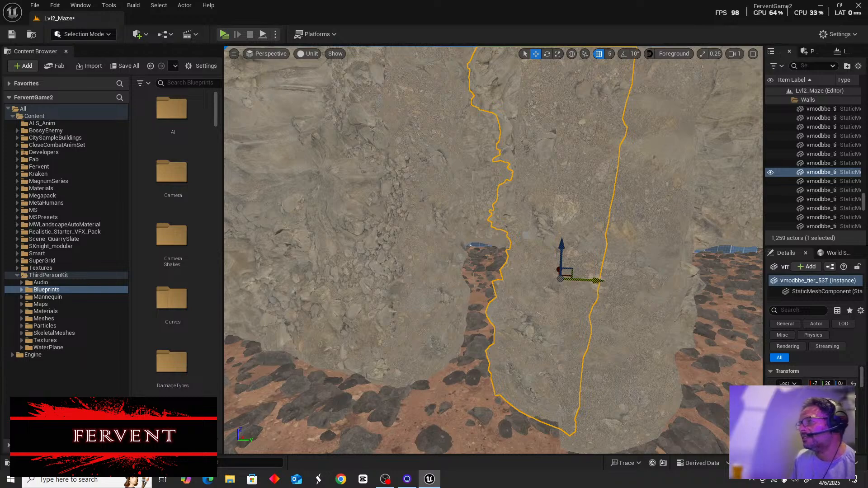
mouse_move(597, 280)
left_mouse_down()
mouse_move(548, 271)
mouse_move(591, 283)
left_mouse_up()
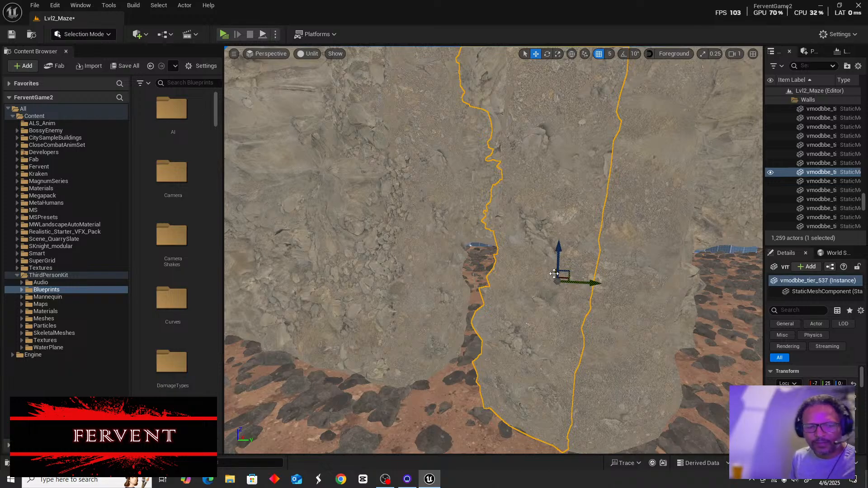
scroll(432, 317, "down", 3)
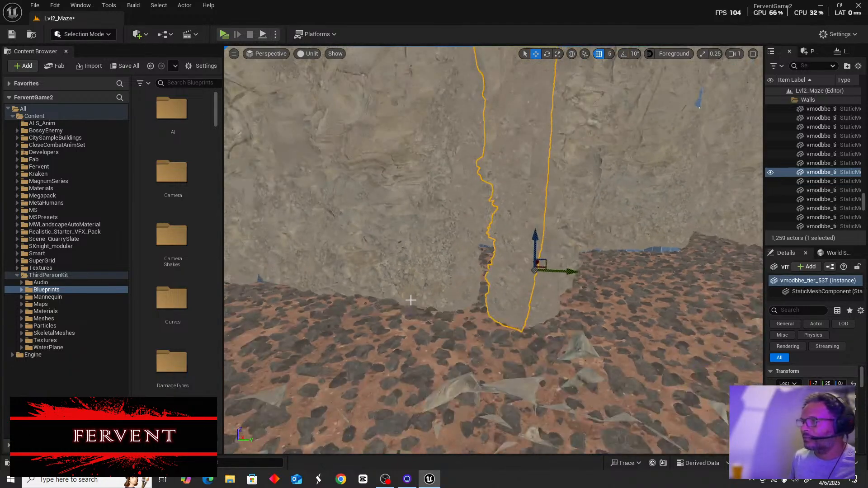
scroll(410, 300, "up", 5)
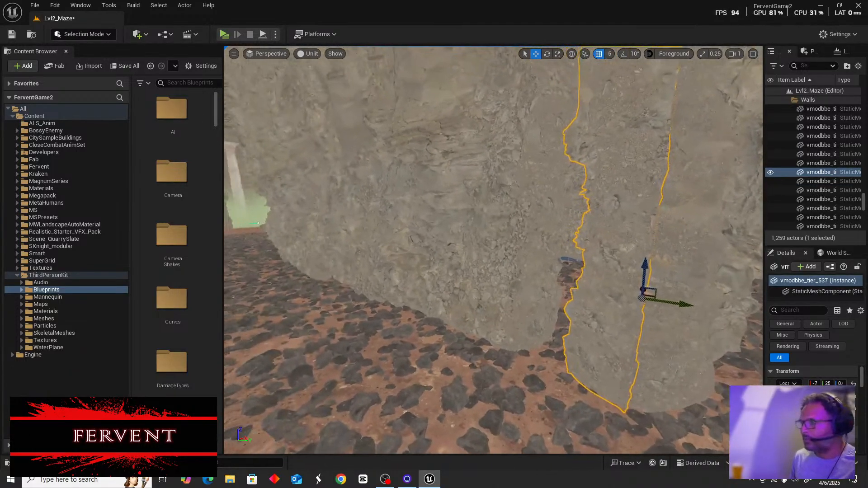
Inspect the next corridors past the pillar for blue grid blocks showing through the rock walls
key("w")
right_click_drag(411, 300, 497, 300)
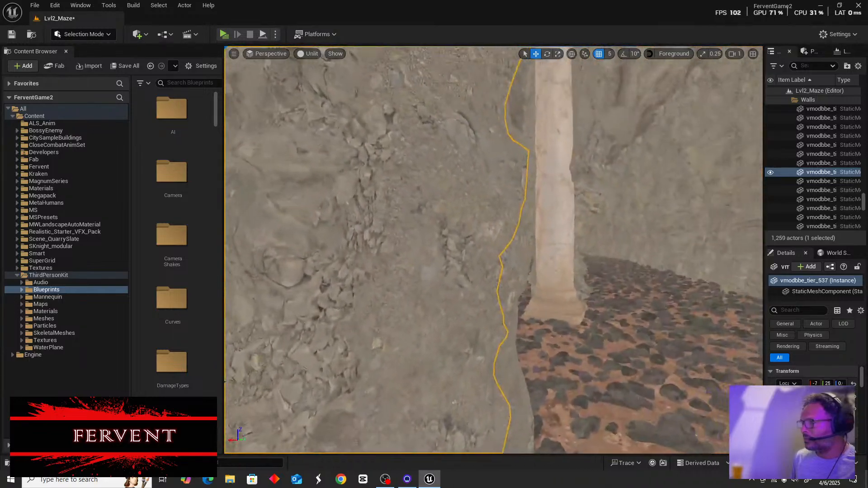
right_click_drag(410, 300, 540, 300)
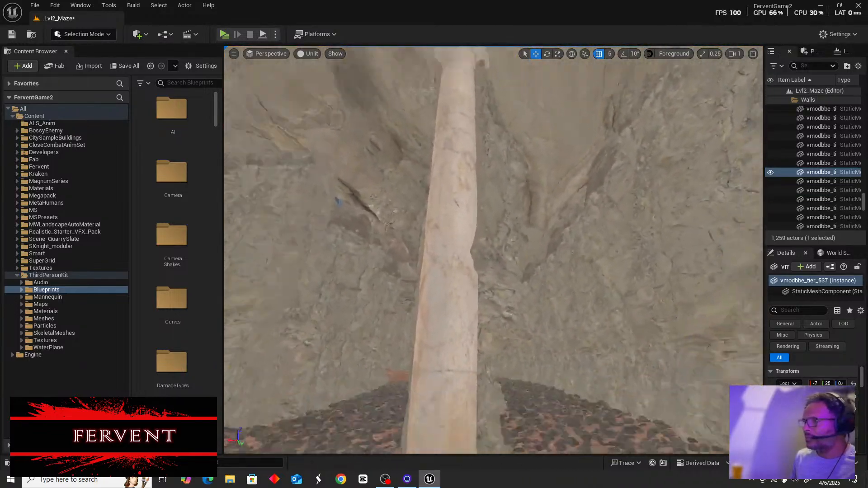
right_click_drag(411, 300, 534, 317)
right_click_drag(411, 300, 395, 298)
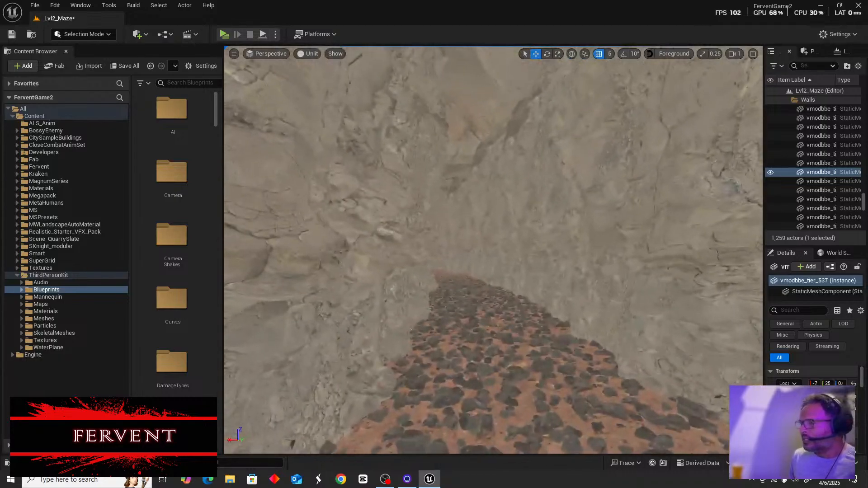
scroll(386, 321, "down", 3)
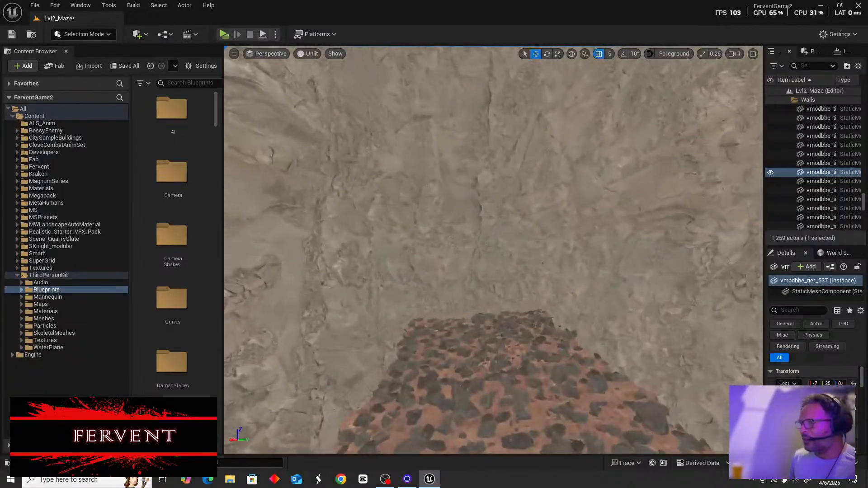
right_click_drag(410, 300, 378, 296)
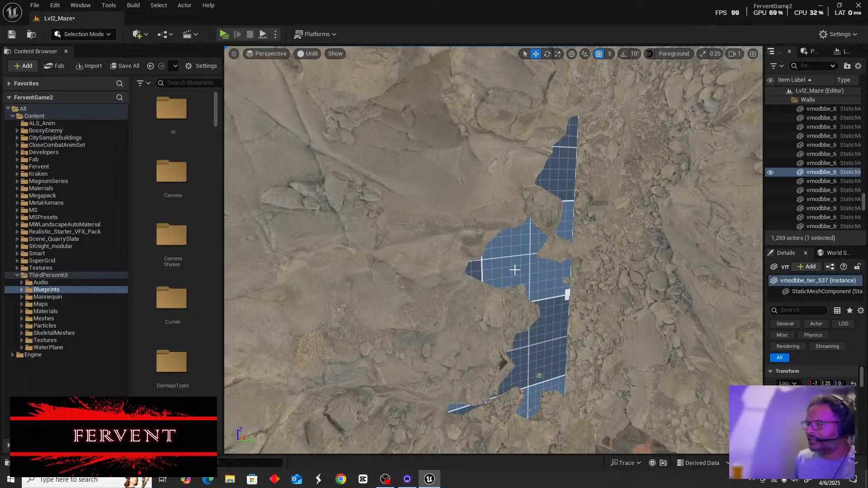
Delete the two blue SuperGrid boxes showing through the rock wall along the corridor
right_click_drag(466, 275, 398, 226)
key("s")
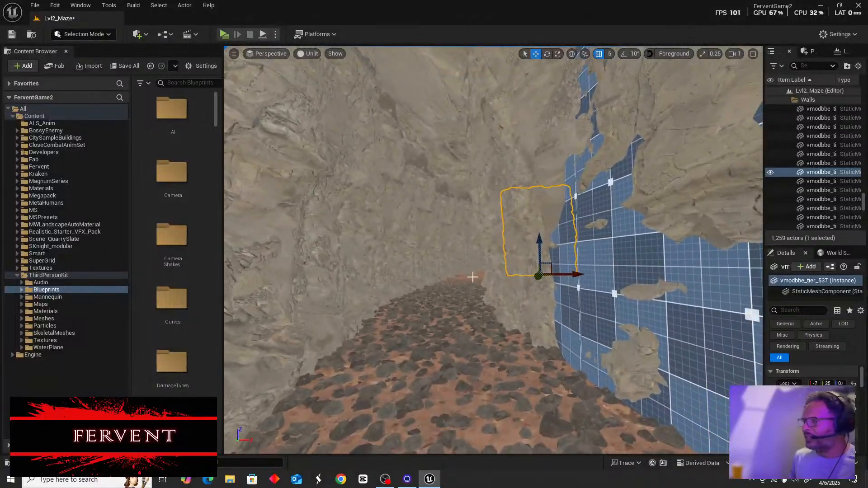
left_click(577, 333)
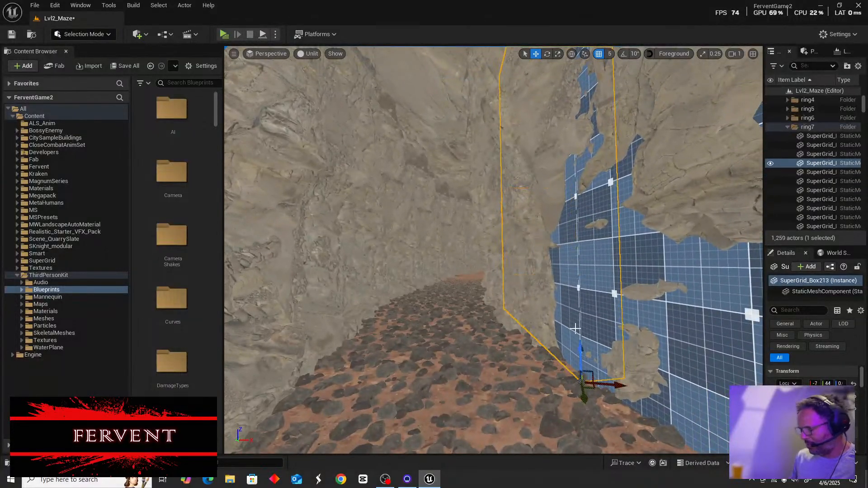
key("Delete")
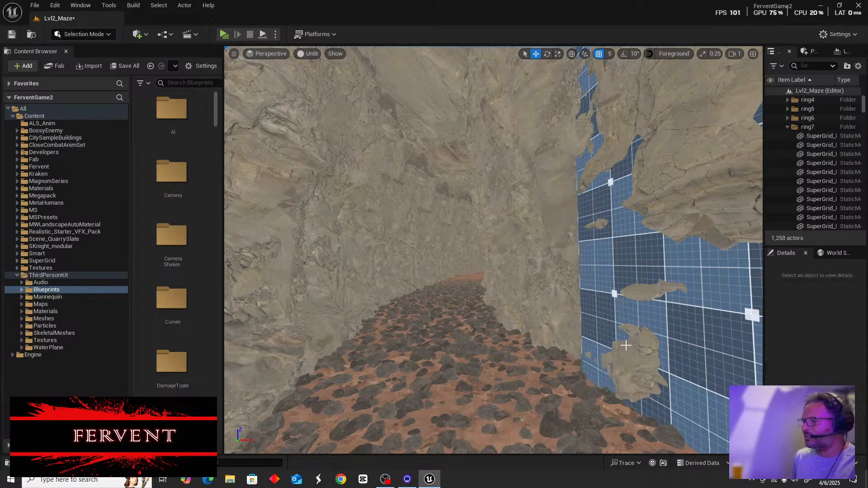
left_click(683, 344)
key("Delete")
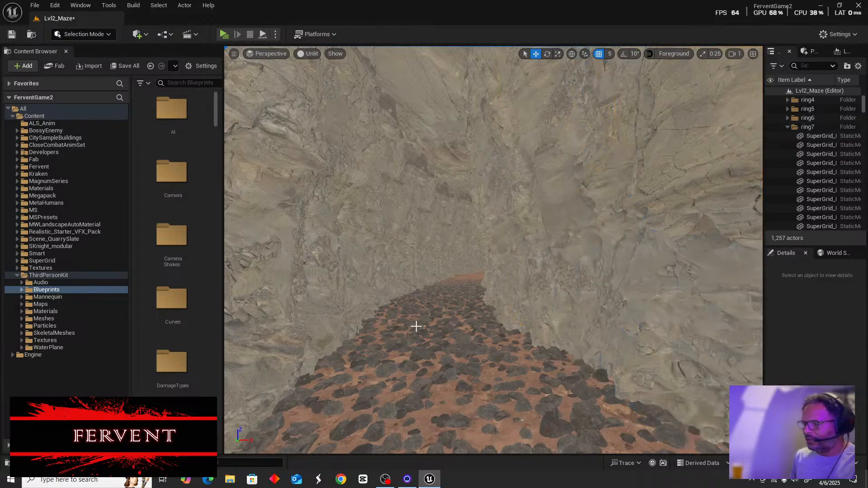
Delete the next blue grid block, SuperGrid_Box214, exposed between the wall rocks
mouse_move(407, 300)
right_mouse_down()
mouse_move(355, 322)
mouse_move(364, 300)
mouse_move(348, 308)
mouse_move(403, 306)
right_mouse_up()
key("w")
left_click(521, 358)
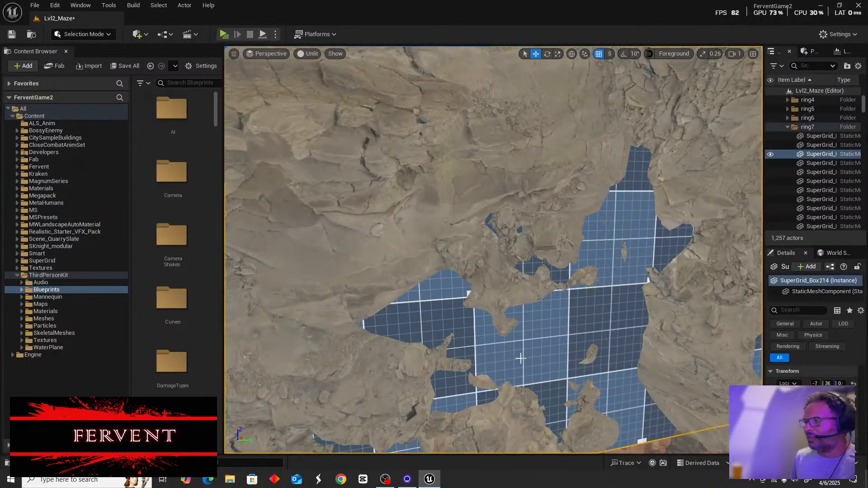
key("Delete")
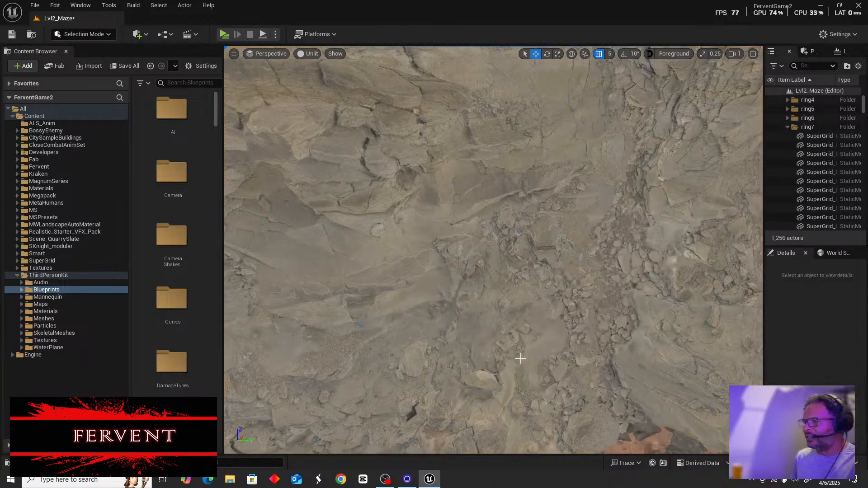
Lower the large rock wall piece vmodbbe_tier_486 to cover the blue grid strip at its base
scroll(518, 355, "down", 3)
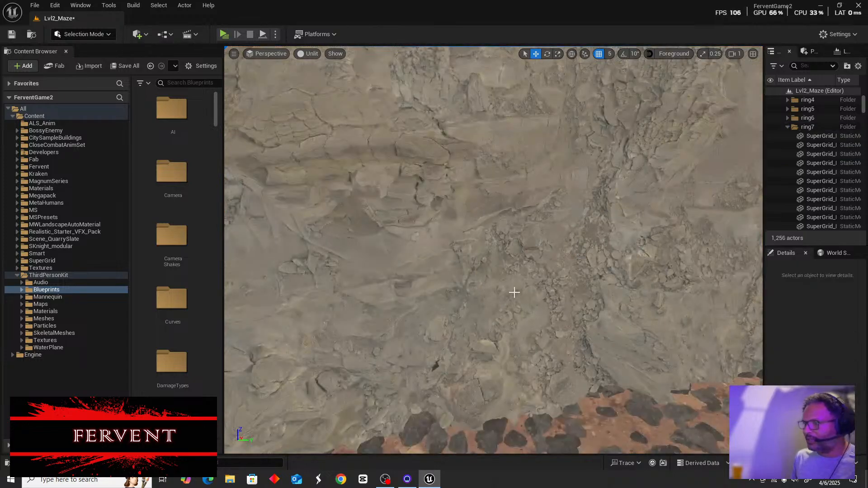
mouse_move(515, 292)
right_mouse_down()
mouse_move(517, 244)
mouse_move(468, 238)
mouse_move(515, 279)
right_mouse_up()
key("w")
left_click(487, 256)
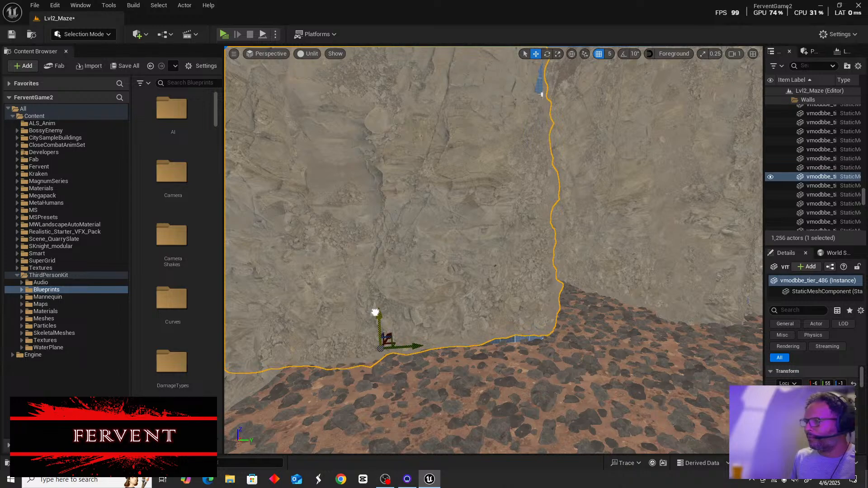
left_click_drag(375, 311, 375, 327)
Delete SuperGrid_Box162 and the next blue grid block showing through the rock wall
right_click_drag(555, 256, 555, 213)
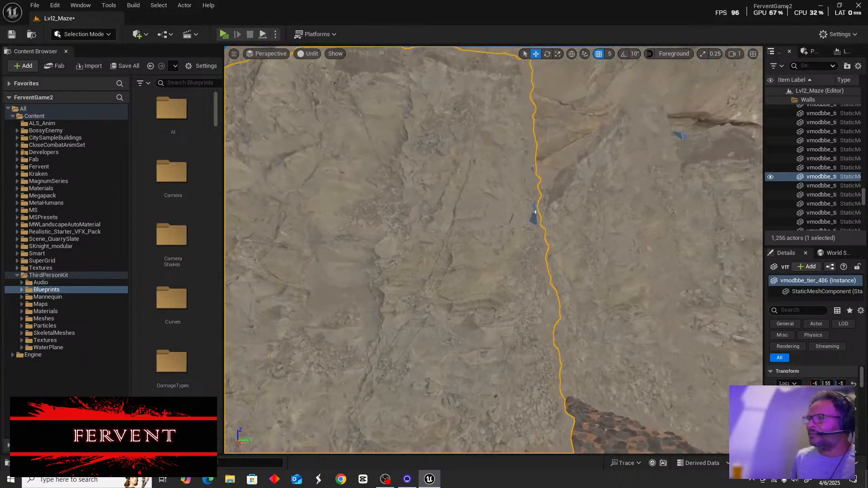
left_click(534, 219)
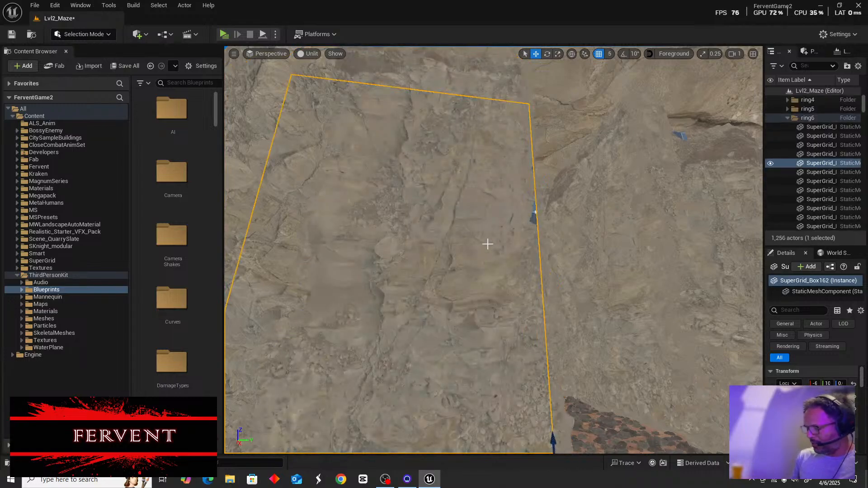
key("Delete")
right_click_drag(434, 312, 278, 372)
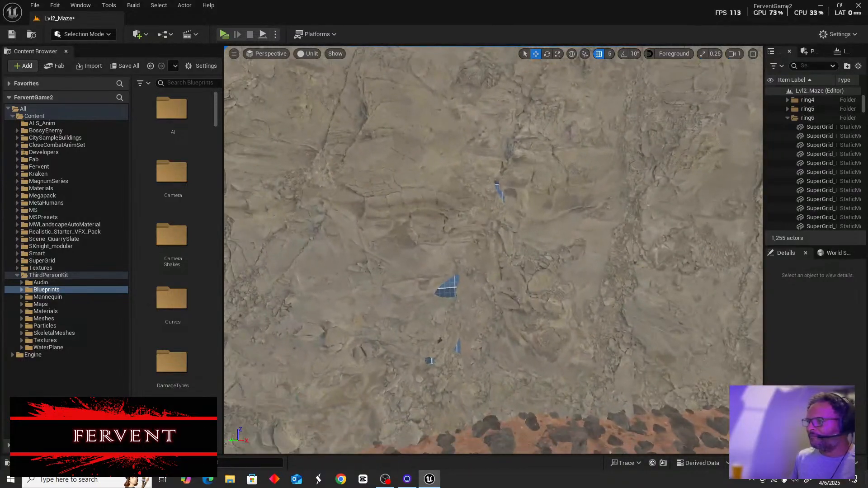
left_click(444, 290)
key("Delete")
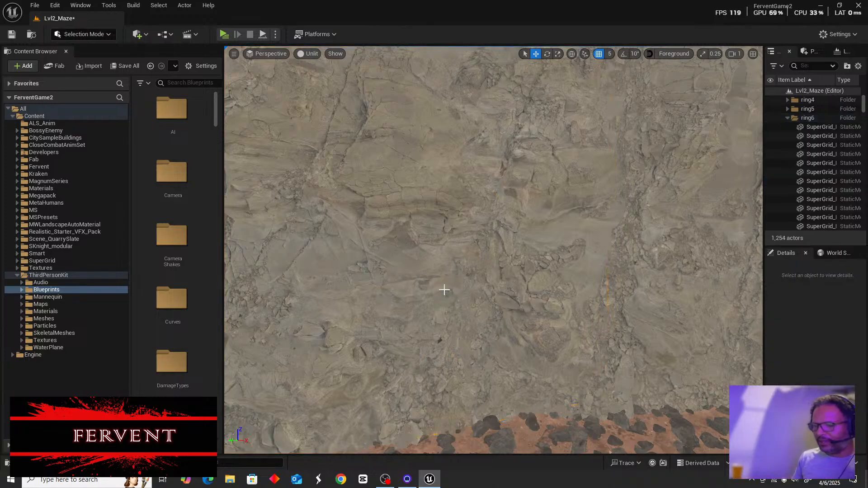
Lower the rock wall piece vmodbbe_tier_473 beside the green fog to cover the blue grid strip at its base
right_click_drag(494, 250, 443, 260)
key("w")
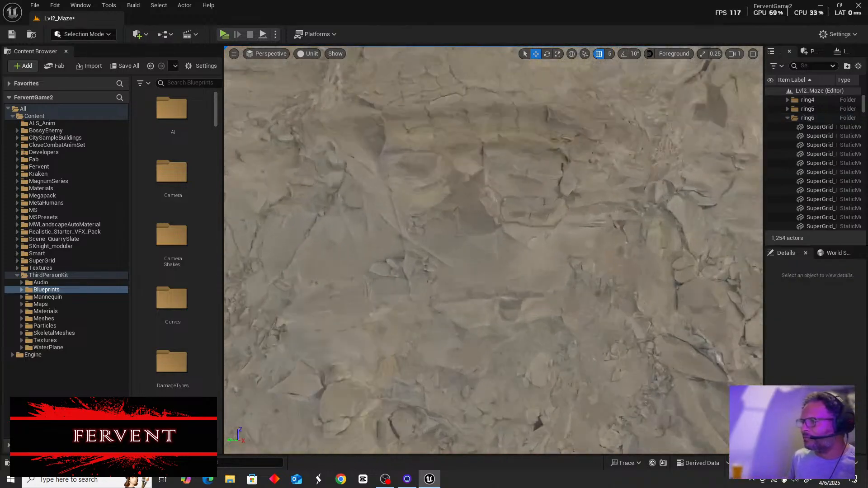
right_click_drag(494, 250, 334, 251)
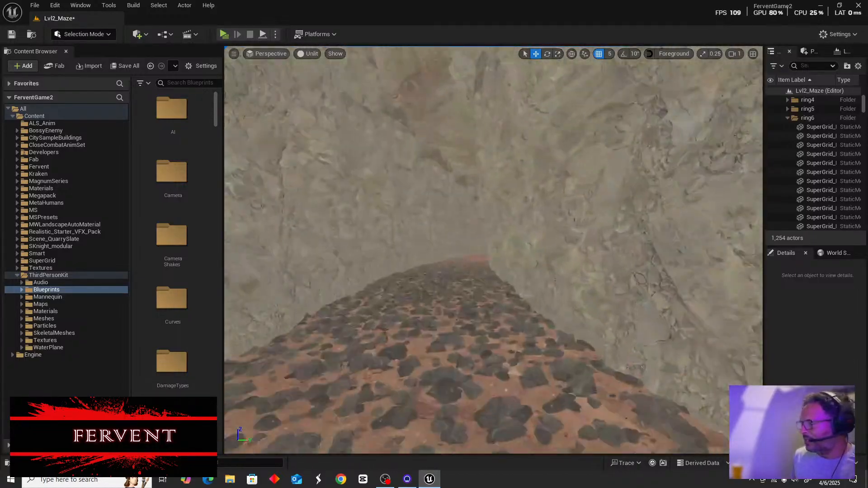
right_click_drag(493, 250, 493, 295)
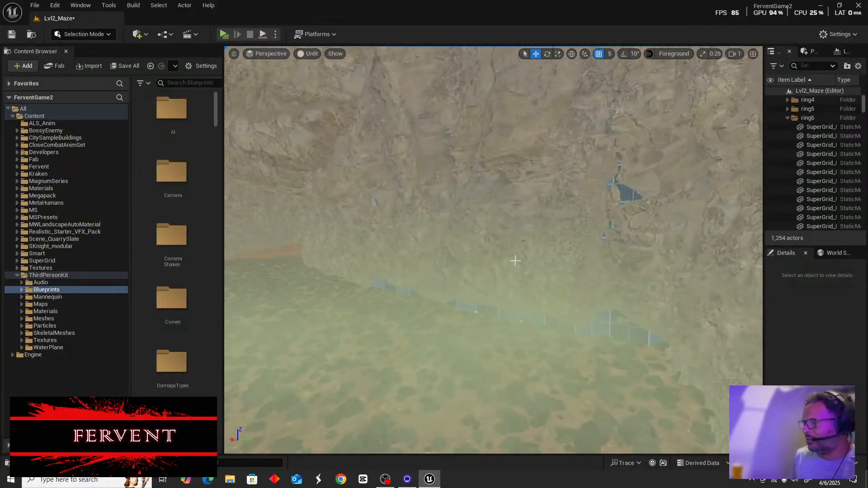
left_click(501, 257)
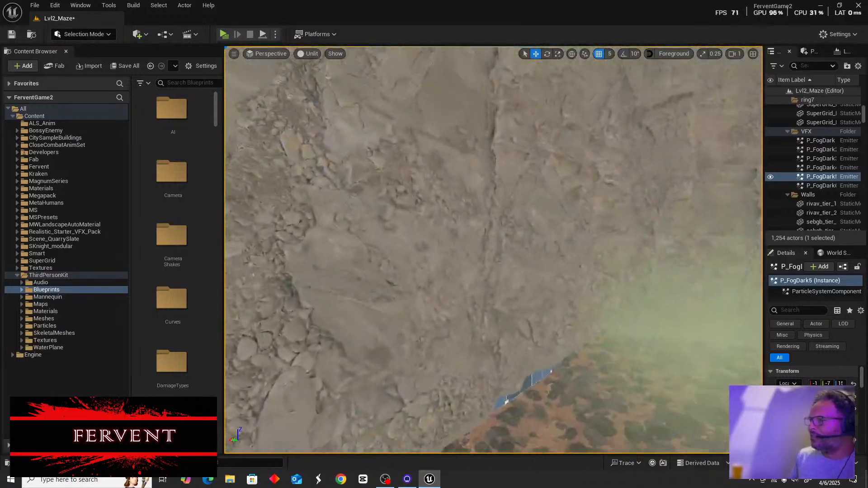
right_click_drag(444, 105, 444, 105)
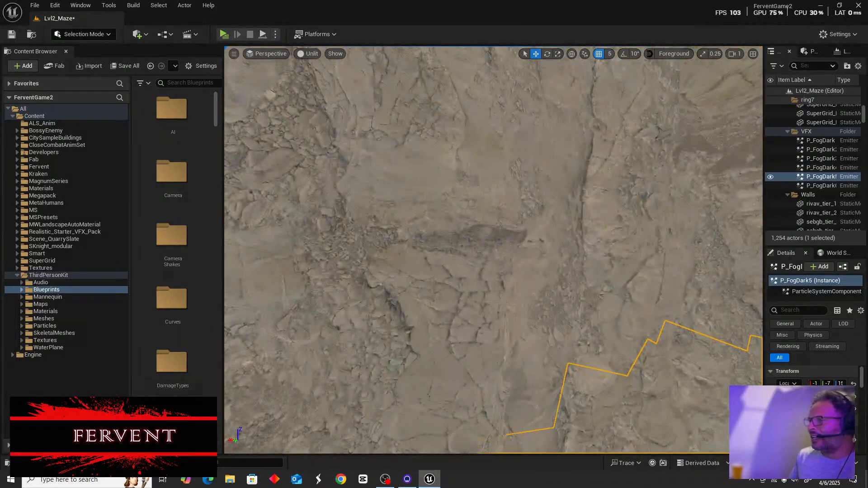
left_click(454, 163)
key("f")
scroll(362, 275, "up", 2)
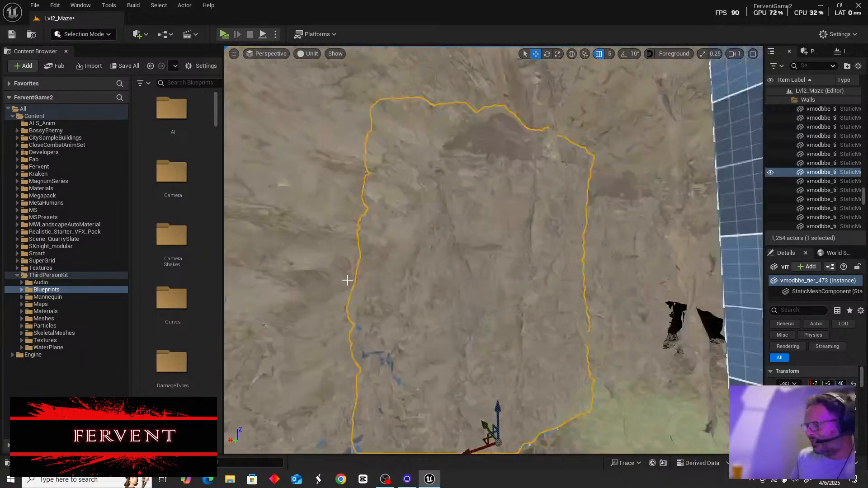
right_click_drag(441, 302, 441, 301)
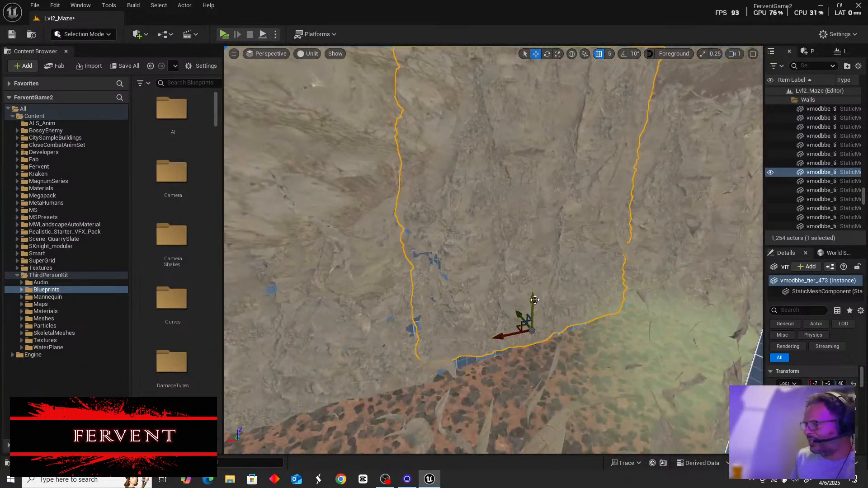
left_click_drag(535, 300, 527, 316)
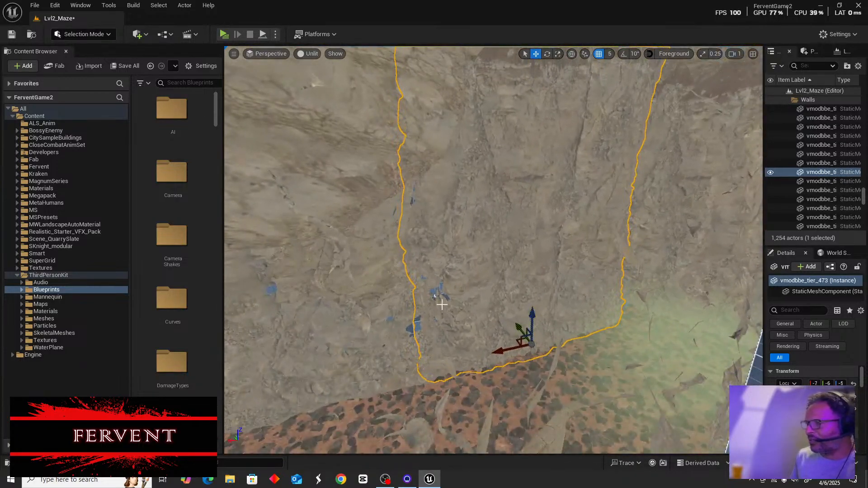
Delete the blue grid blocks SuperGrid_Box173 and SuperGrid_Box174 behind the lowered rock wall
scroll(428, 300, "up", 3)
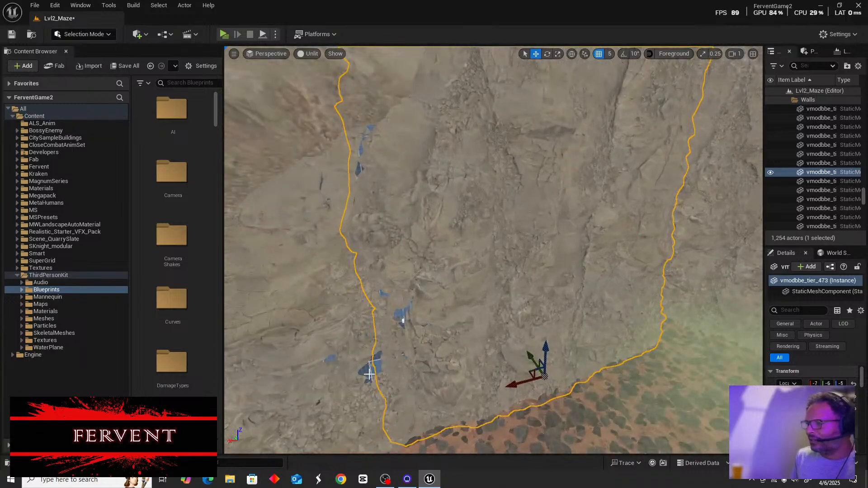
left_click(369, 375)
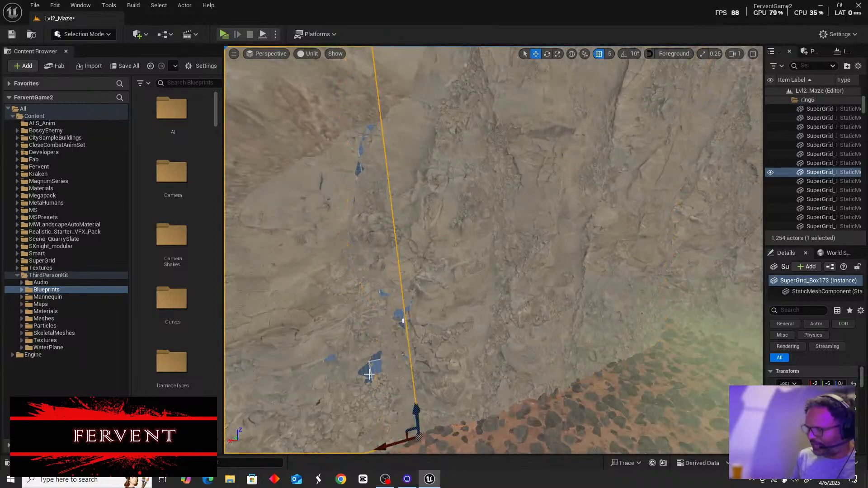
key("Delete")
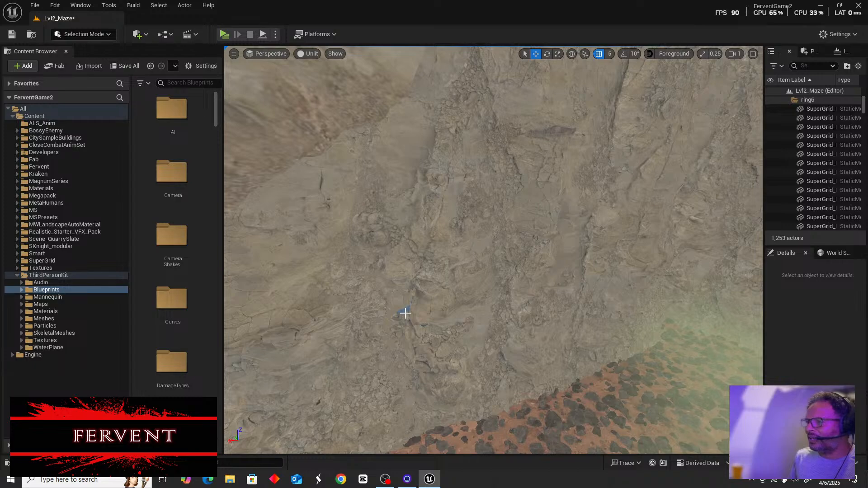
left_click(475, 333)
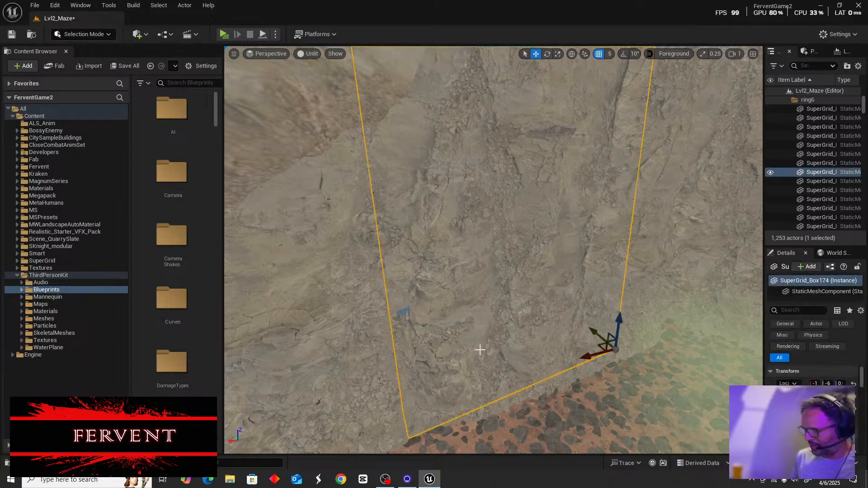
key("Delete")
Switch the viewport shading from Unlit to Lit in the rock corridor
right_click_drag(472, 336, 335, 312)
key("w")
key("w")
key("w")
right_click_drag(529, 326, 545, 330)
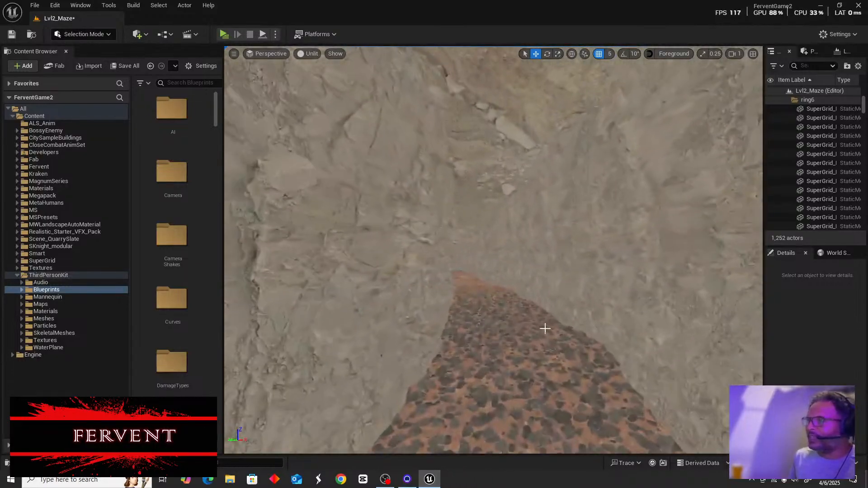
left_click(310, 55)
left_click(310, 88)
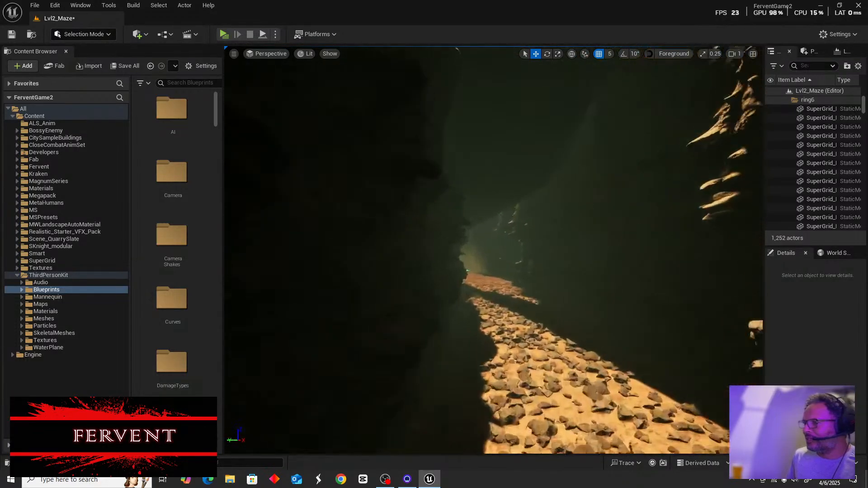
Inspect the lit maze corridors up to the player character for openings between the rock walls
key("w")
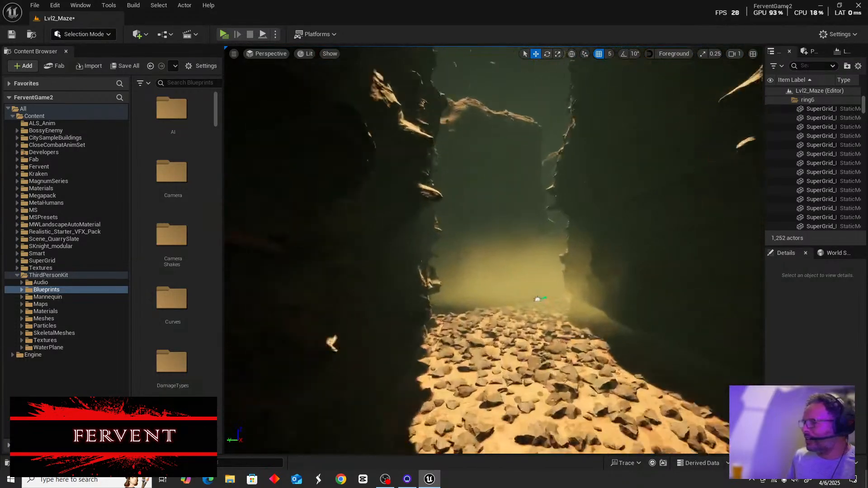
key("w")
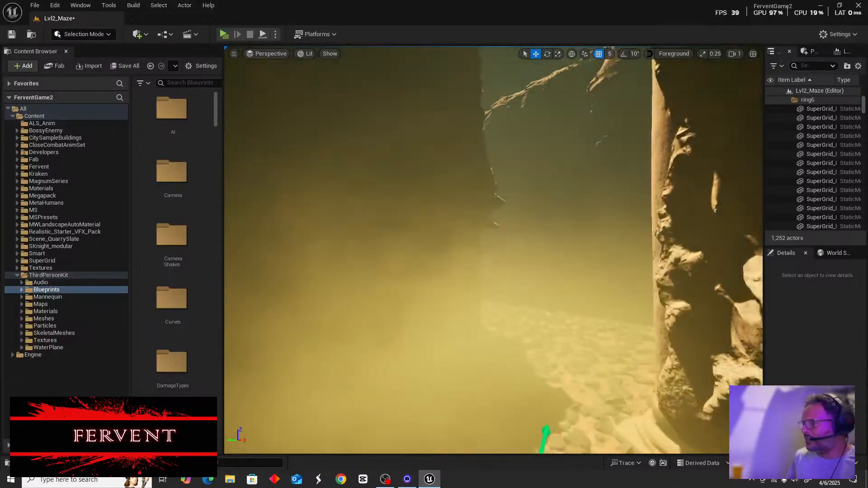
key("w")
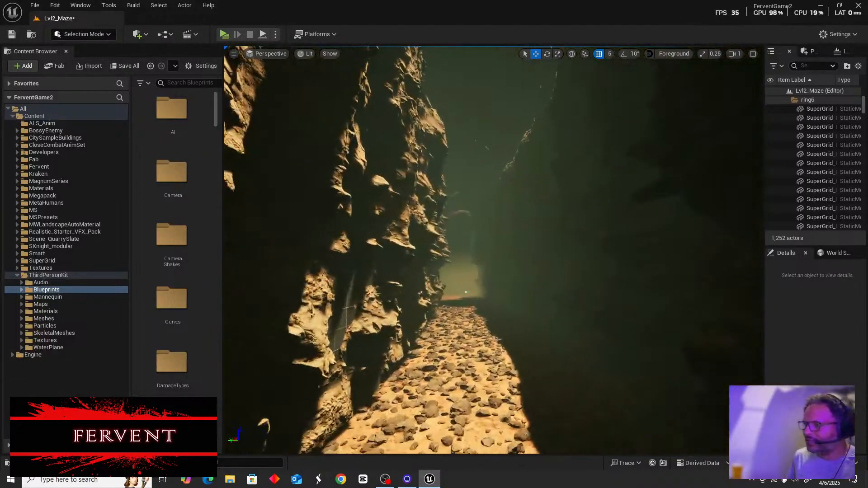
key("w")
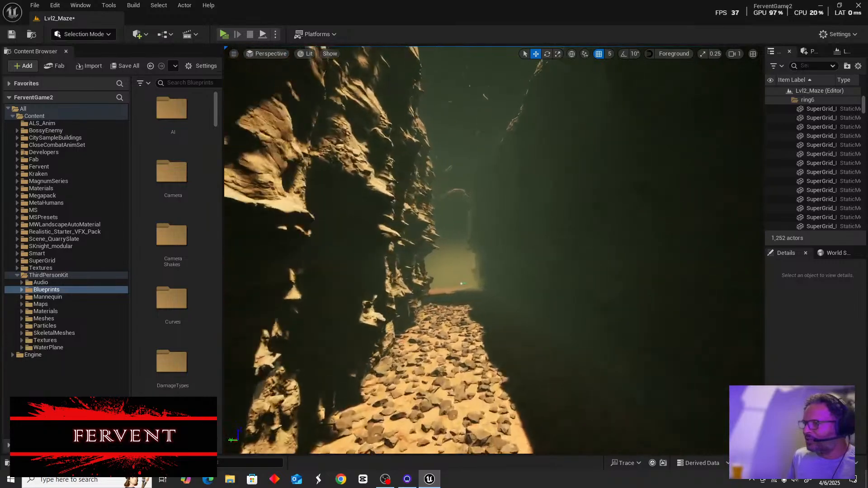
key("w")
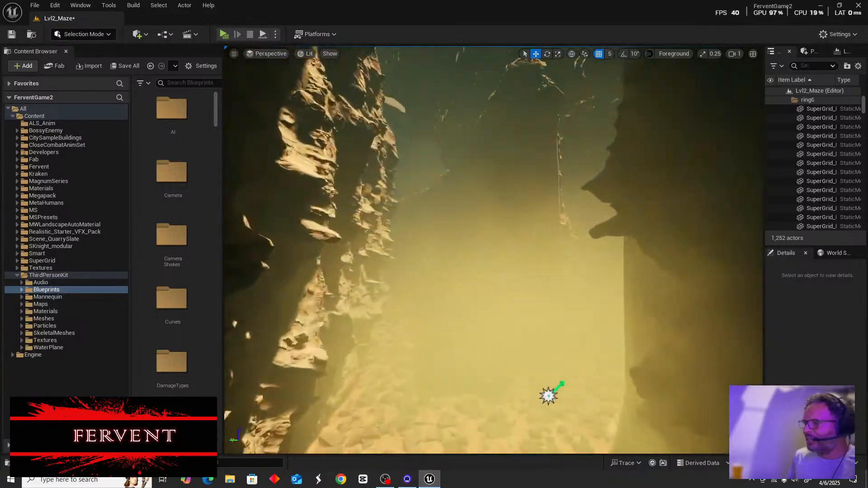
key("w")
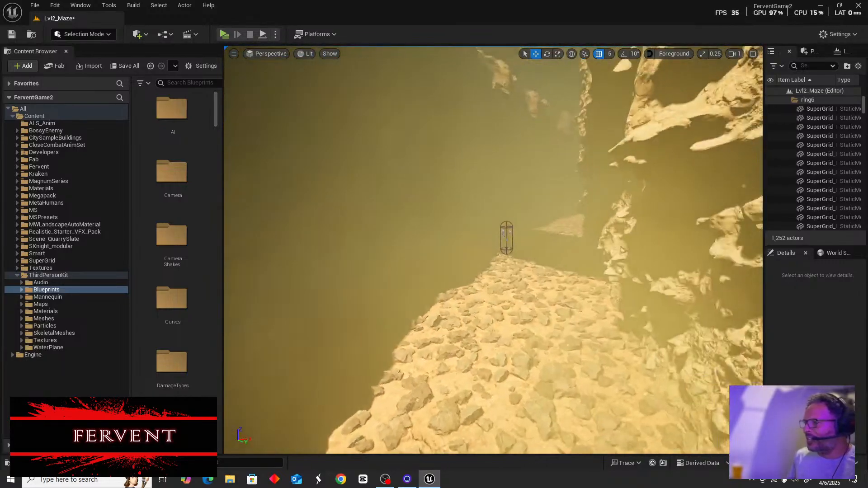
key("w")
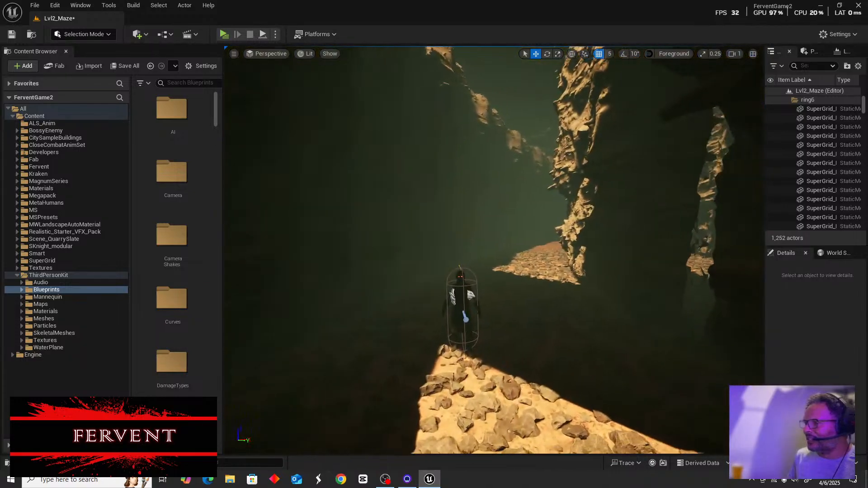
key("w")
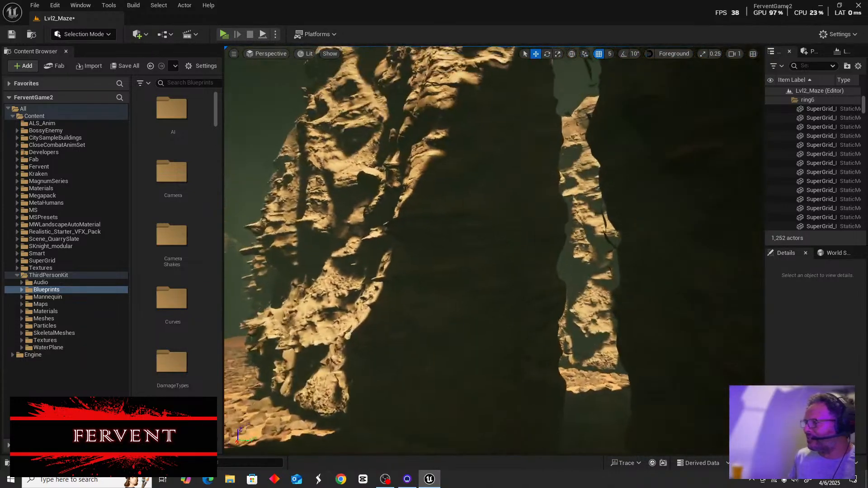
Move the rock wall piece vmodbbe_tier_606 near the player character sideways to close the gap beside the neighbouring wall
right_click_drag(494, 250, 600, 428)
right_click_drag(488, 311, 529, 318)
scroll(488, 310, "down", 5)
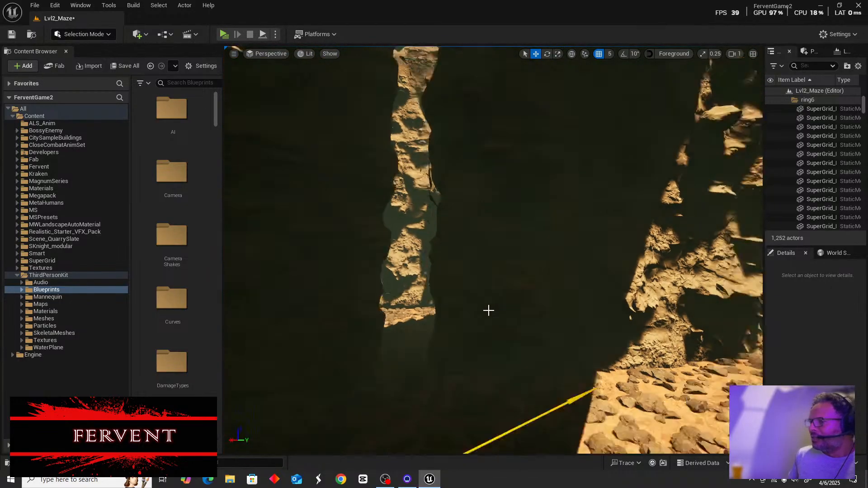
left_click(500, 273)
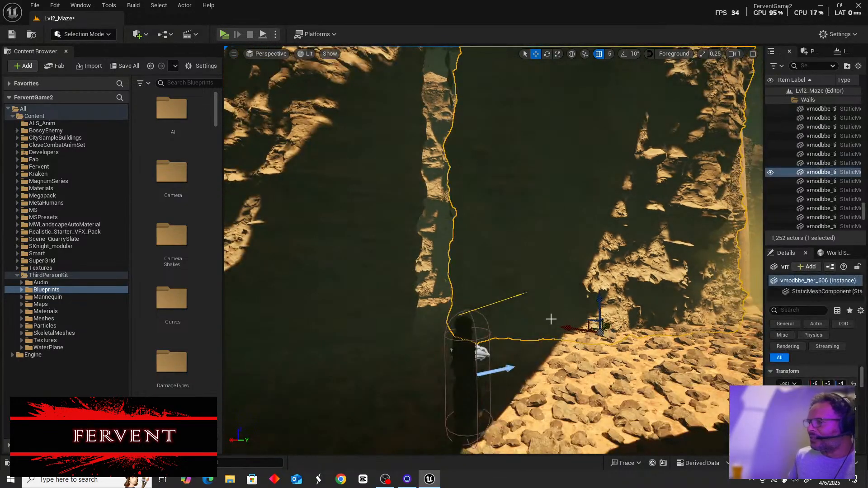
left_click_drag(572, 330, 592, 315)
right_click_drag(593, 315, 609, 338)
key("a")
left_click_drag(602, 344, 581, 341)
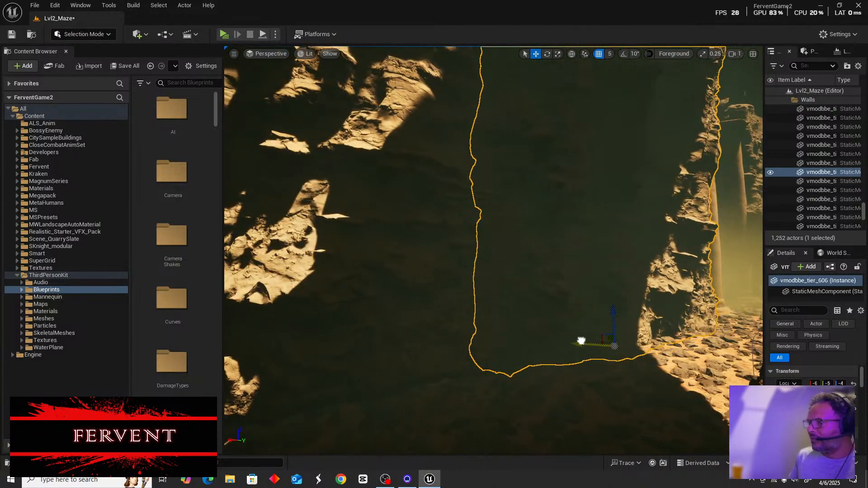
Playtest the maze level, running the character along the stone wall corridor towards the tentacled creature
right_click_drag(557, 366, 536, 369)
key("w")
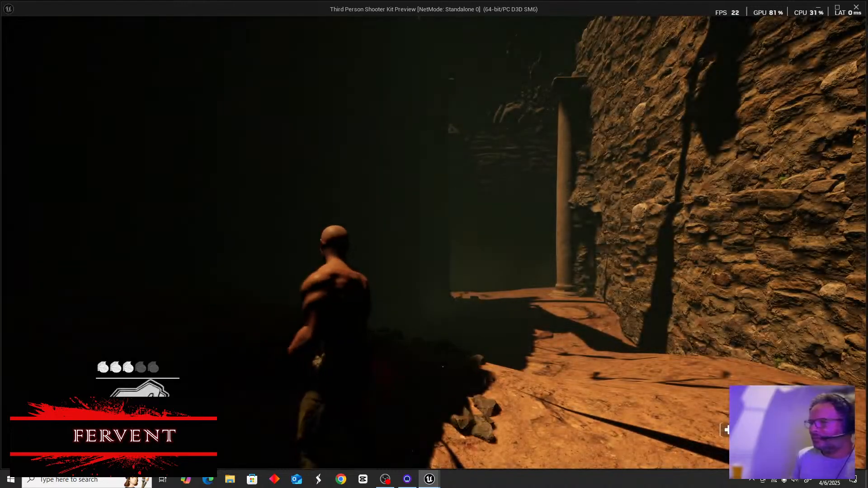
key("w")
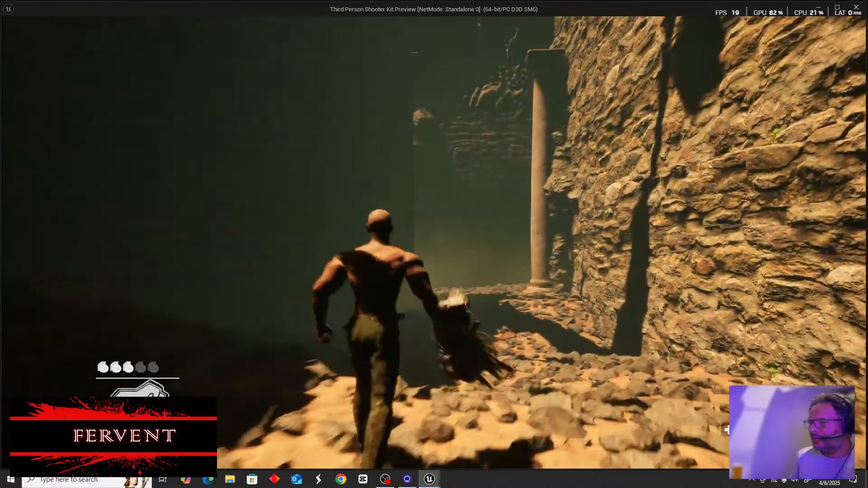
key("w")
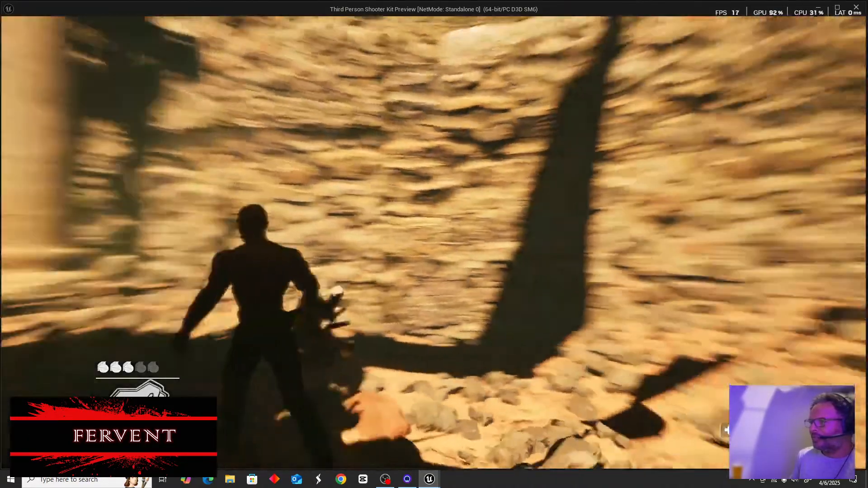
key("w")
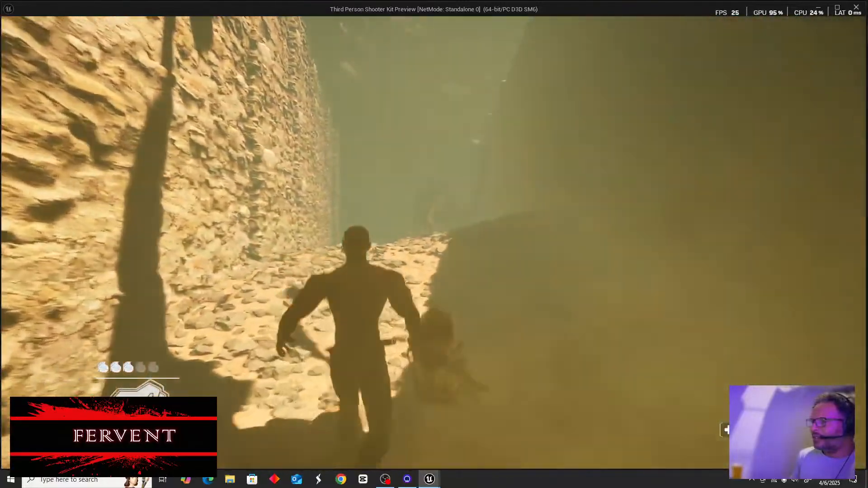
key("w")
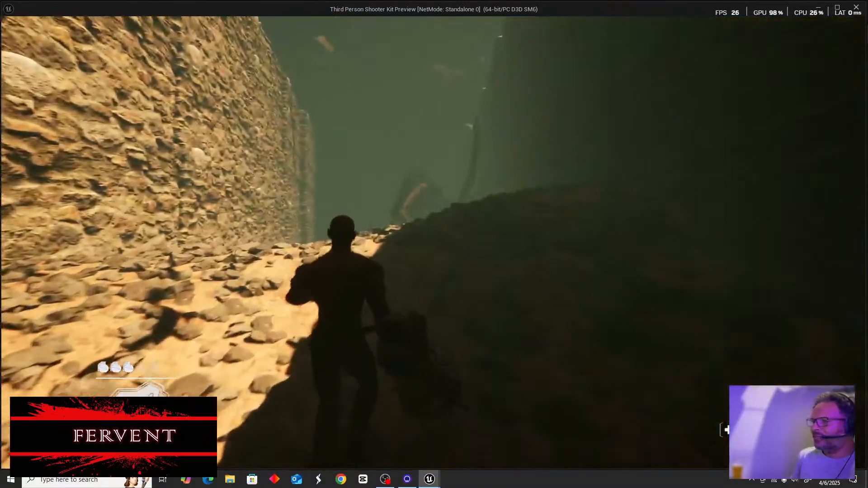
key("w")
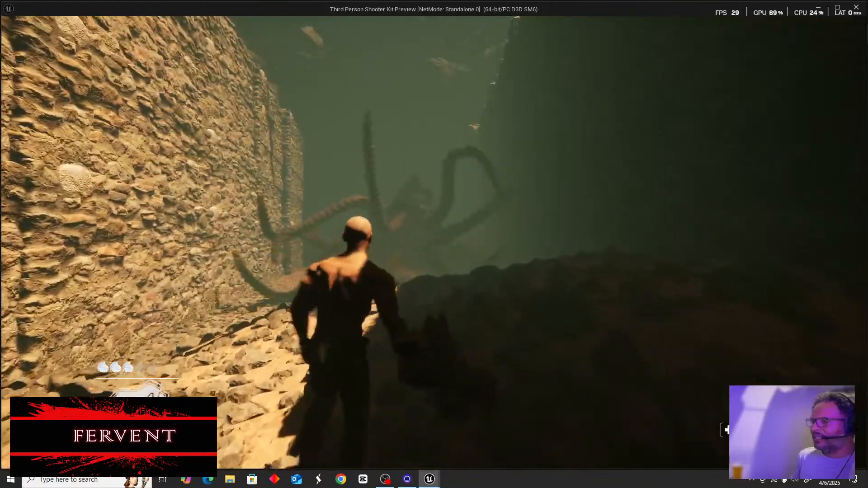
key("w")
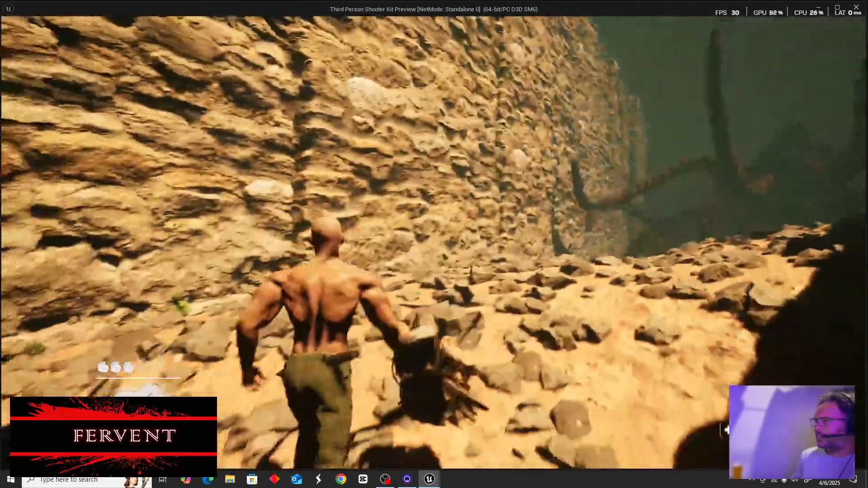
key("w")
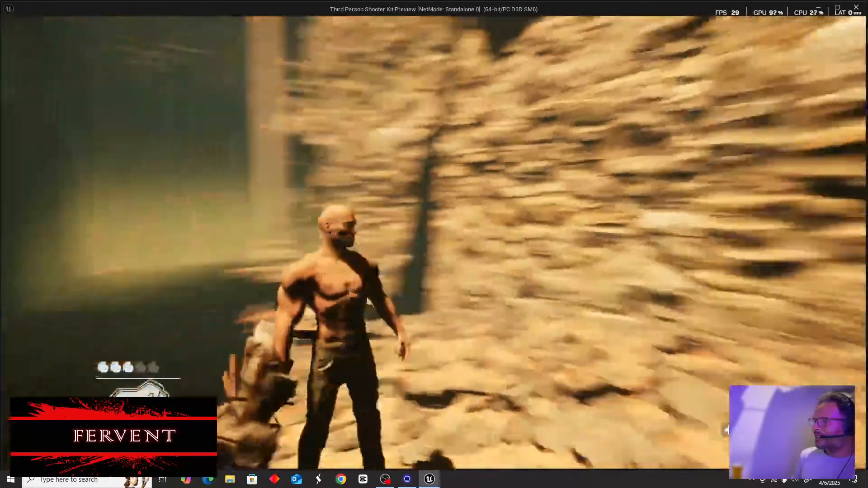
Turn the character back past the stone pillar, run through the foggy passage into the rocky canyon, and end the playtest
key("w")
key("w")
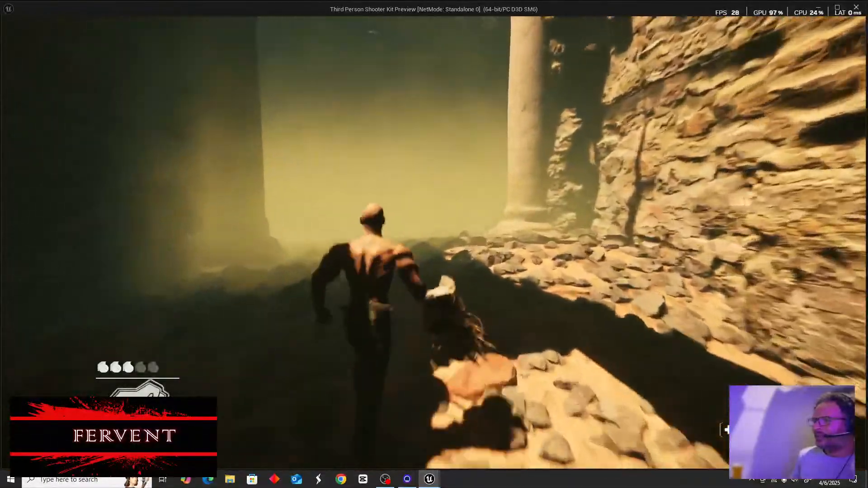
key("w")
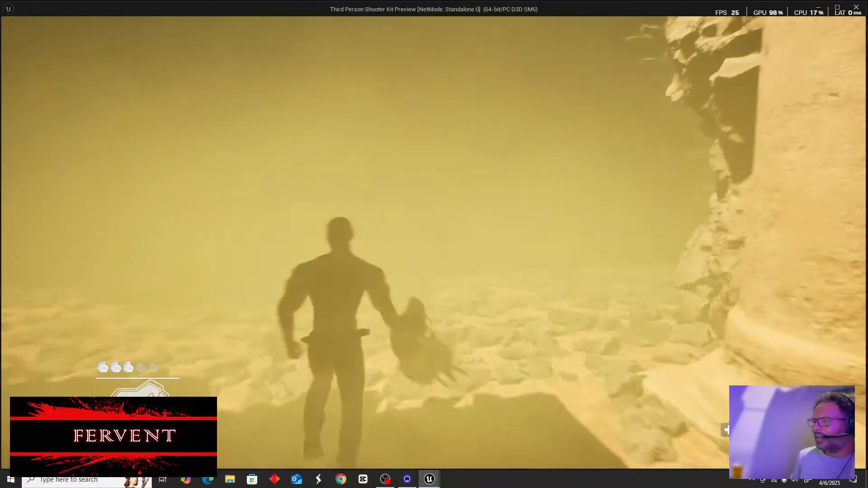
key("w")
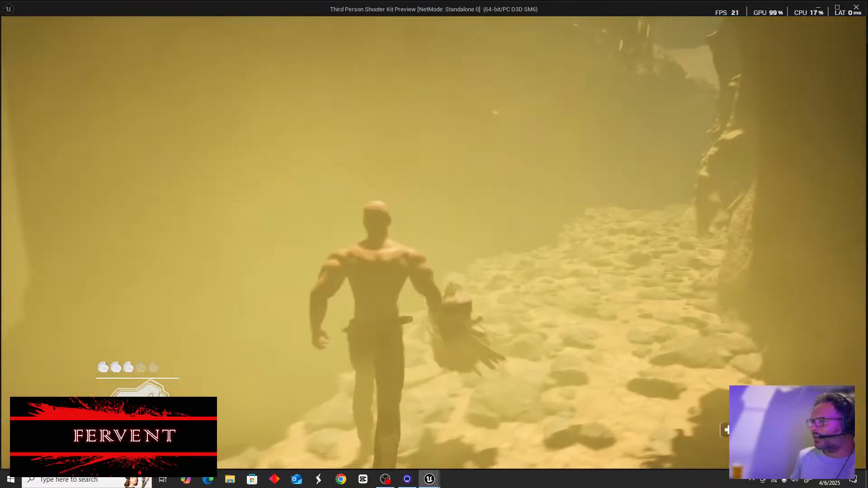
key("w")
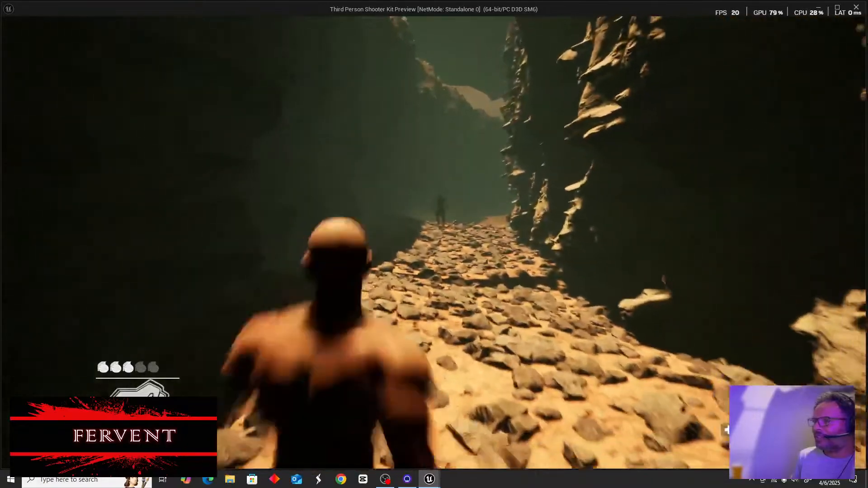
key("w")
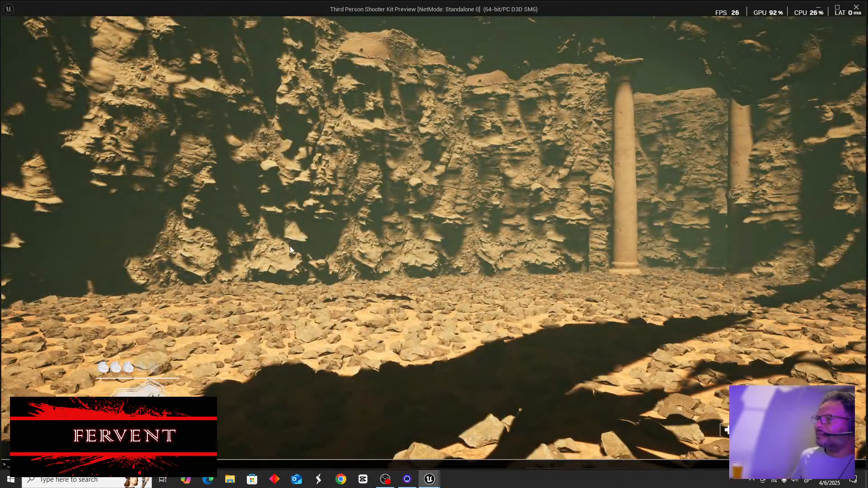
left_click(857, 7)
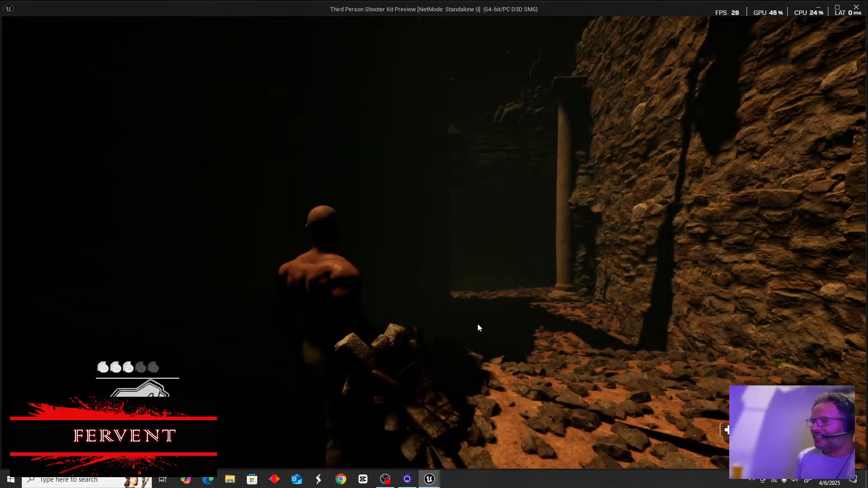
Playtest the maze again up to the pillar, view the creature down the corridor from beside it, and close the preview
left_click(469, 322)
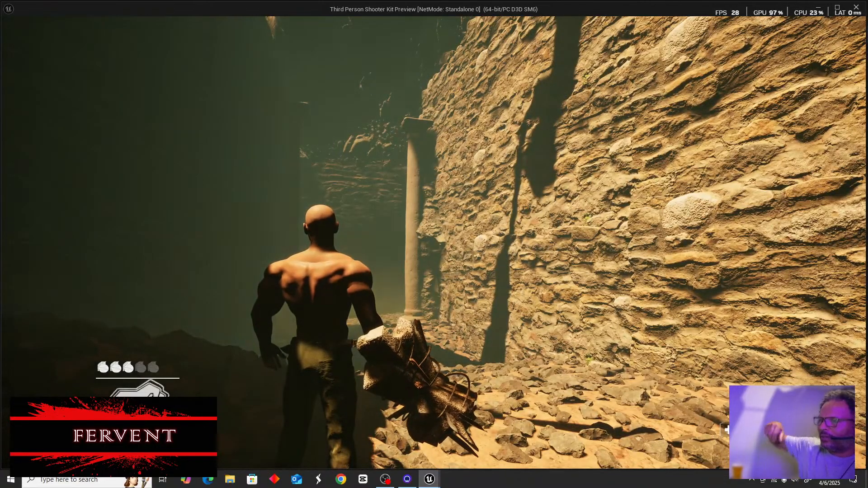
key("w")
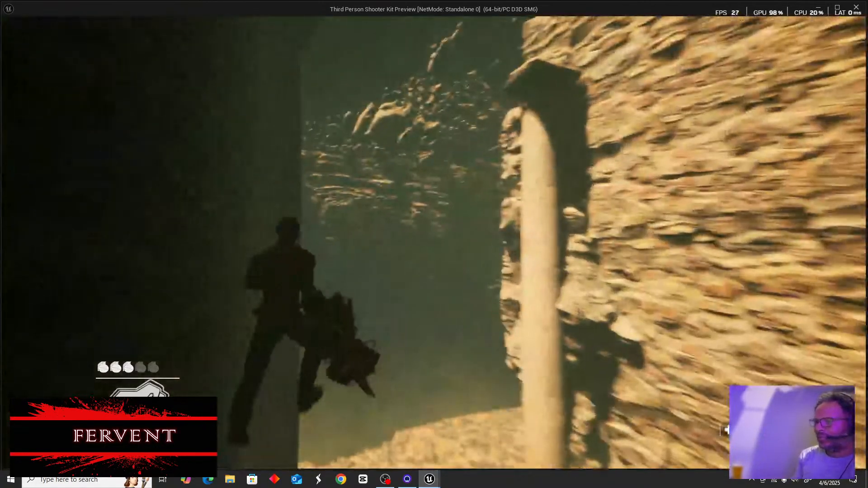
key("w")
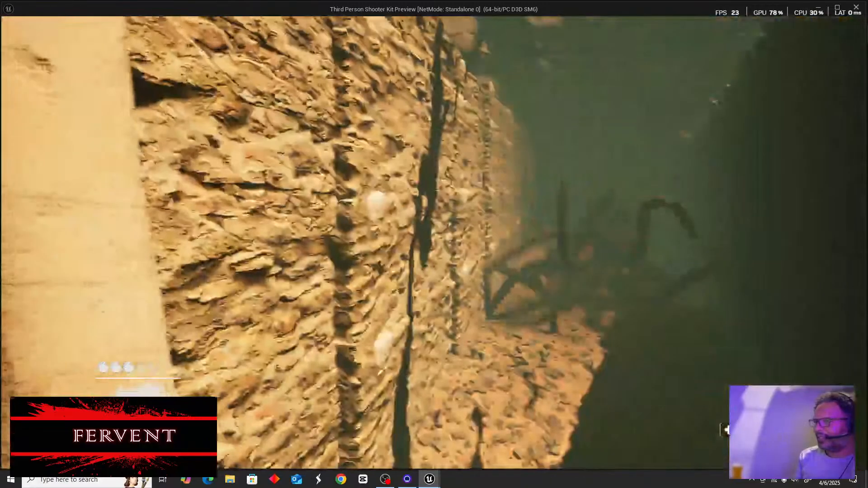
key("a")
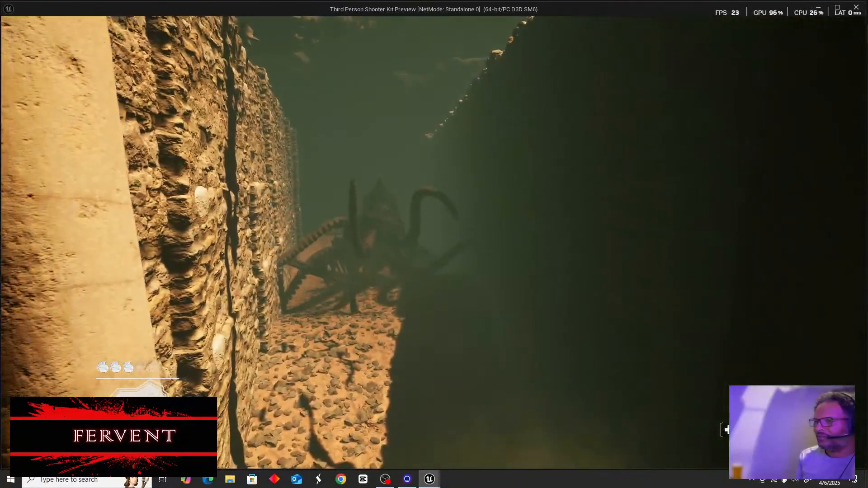
key("a")
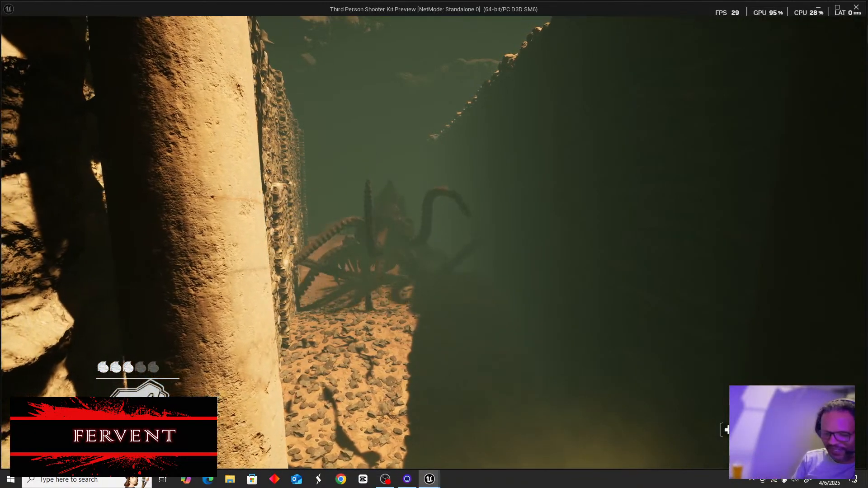
key("grave")
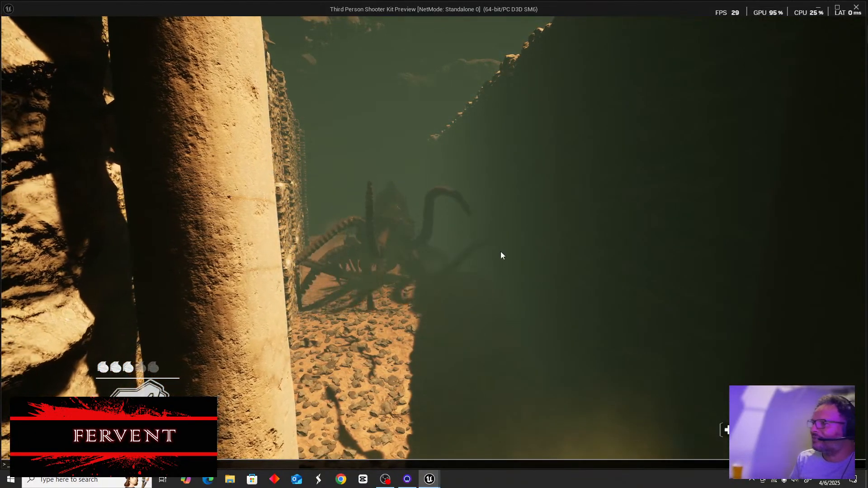
left_click(855, 10)
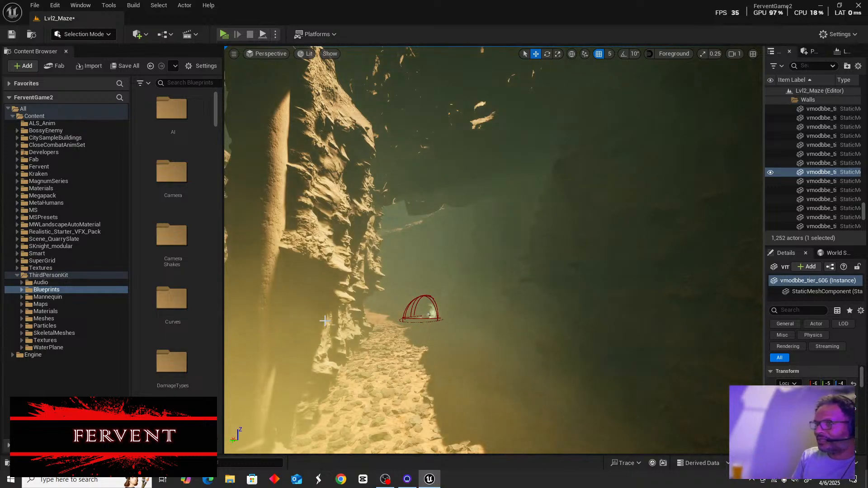
Start another playtest and approach the tentacled creature along the sunlit stone wall
left_click(222, 35)
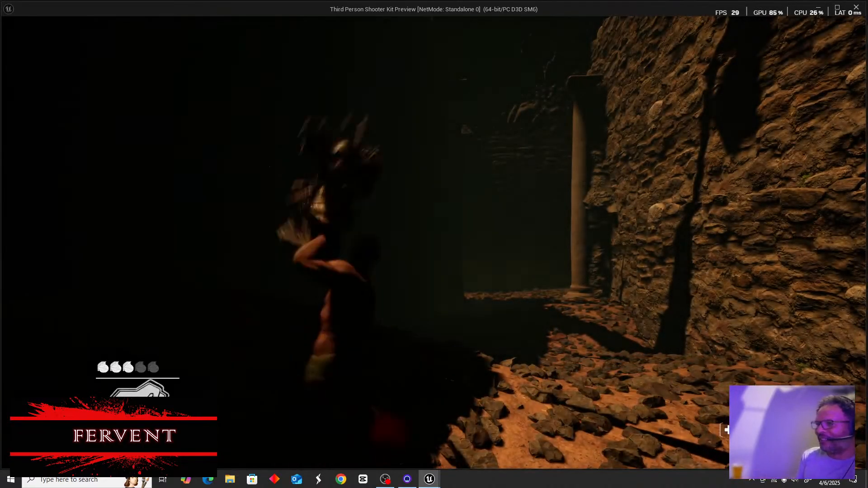
key("w")
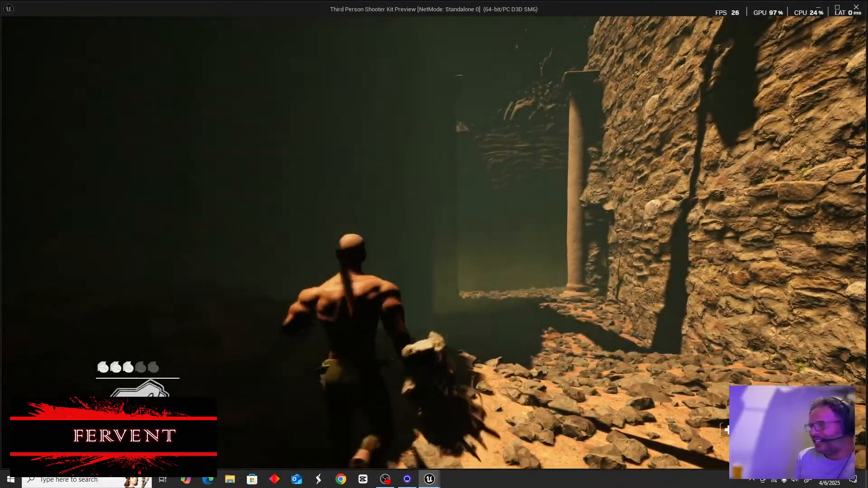
key("w")
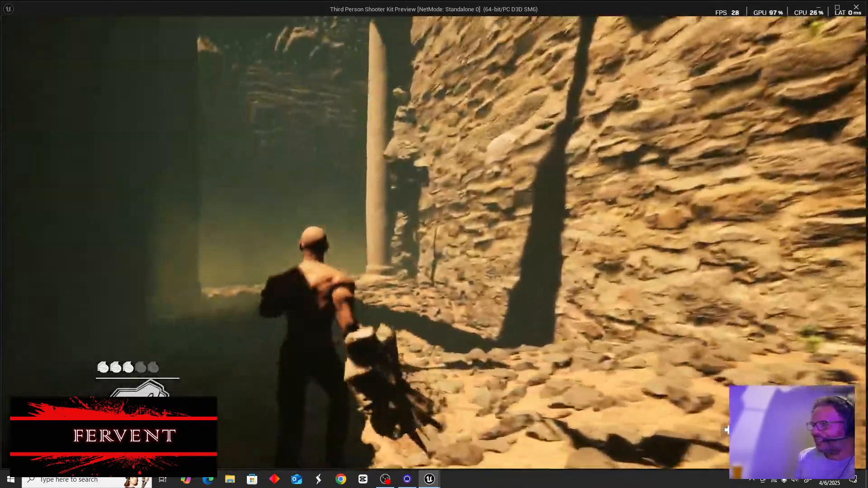
key("w")
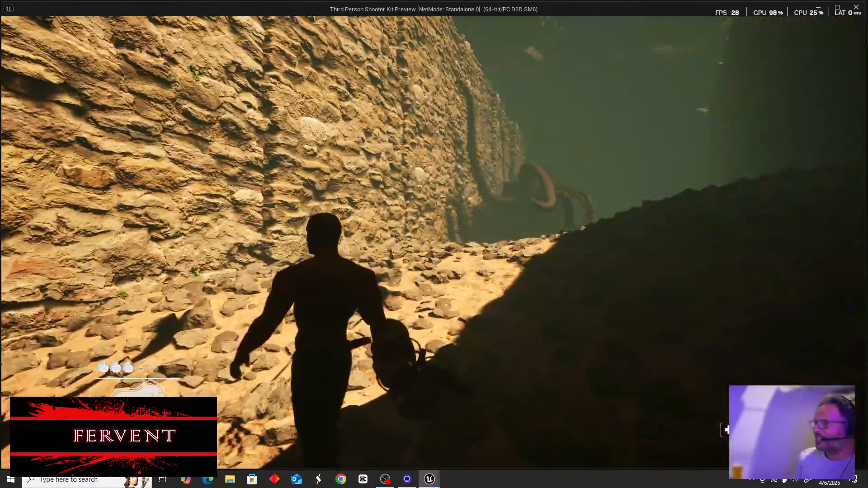
key("w")
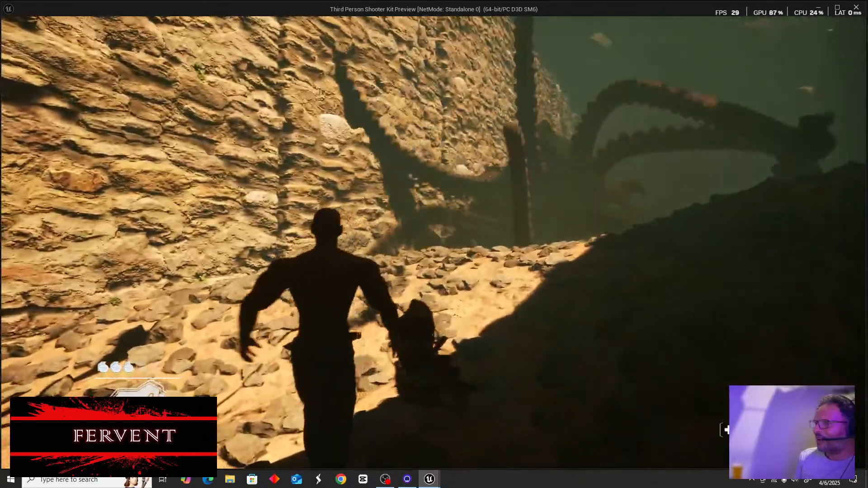
Run the character past the pillar and along the rock canyon to check the maze path, and close the preview
key("w")
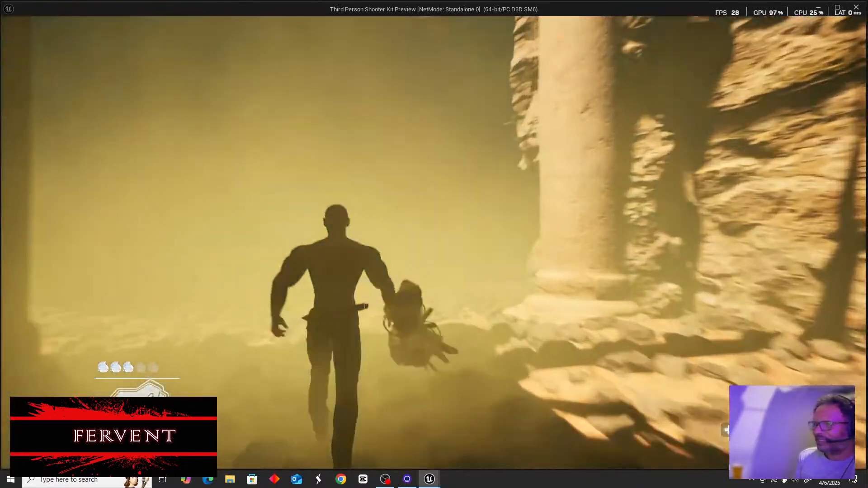
key("w")
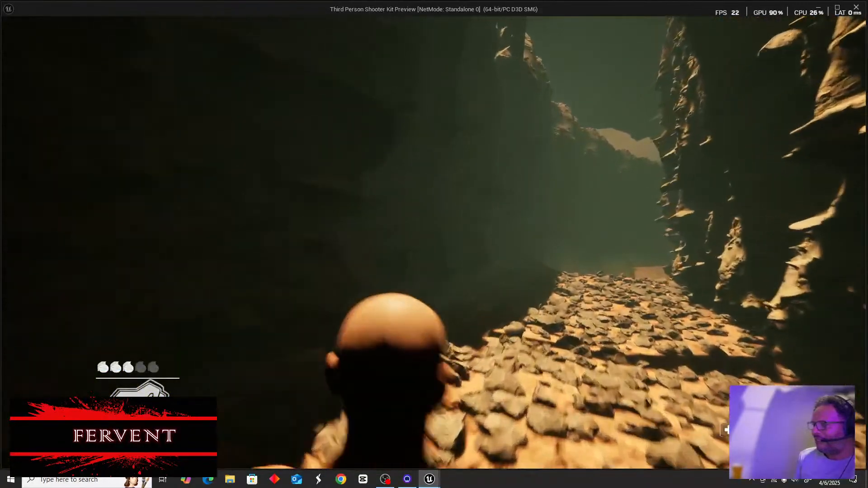
key("w")
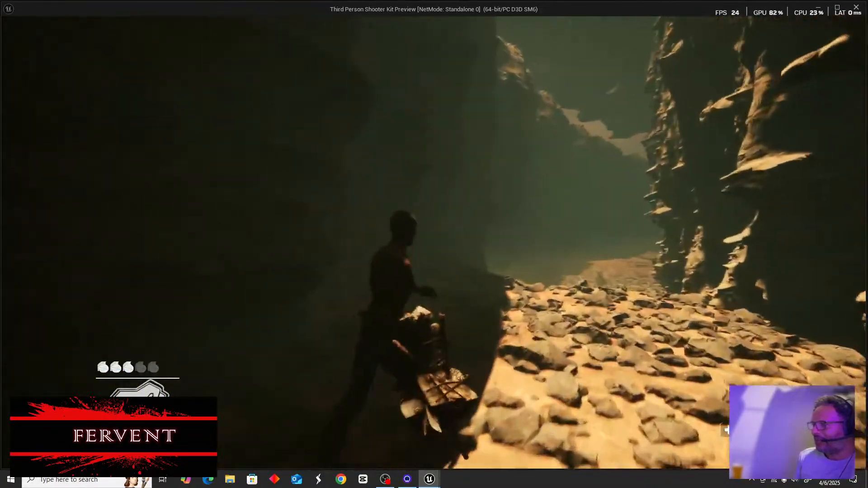
key("w")
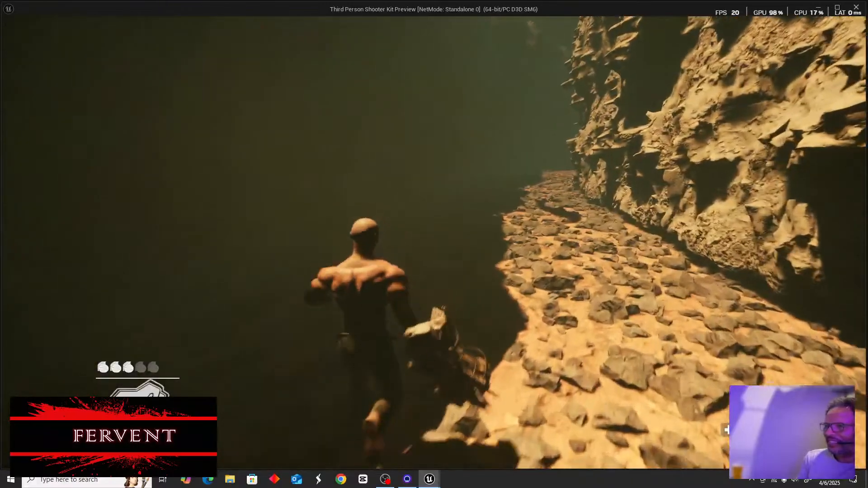
key("w")
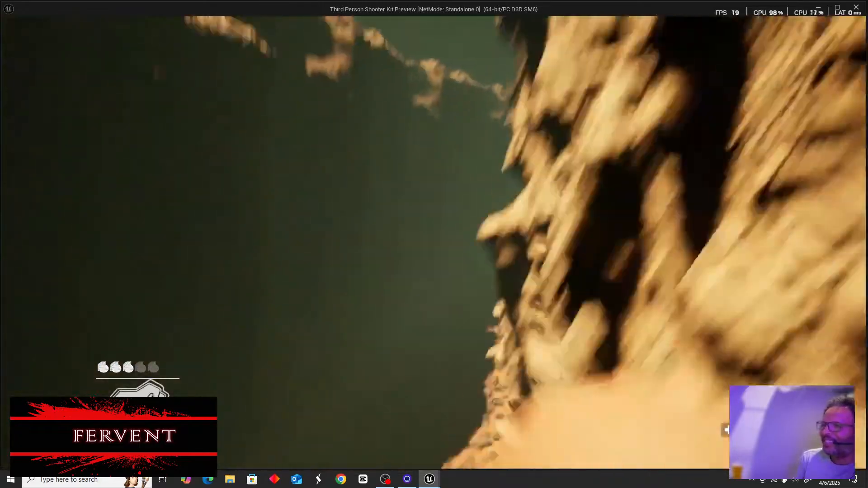
key("2")
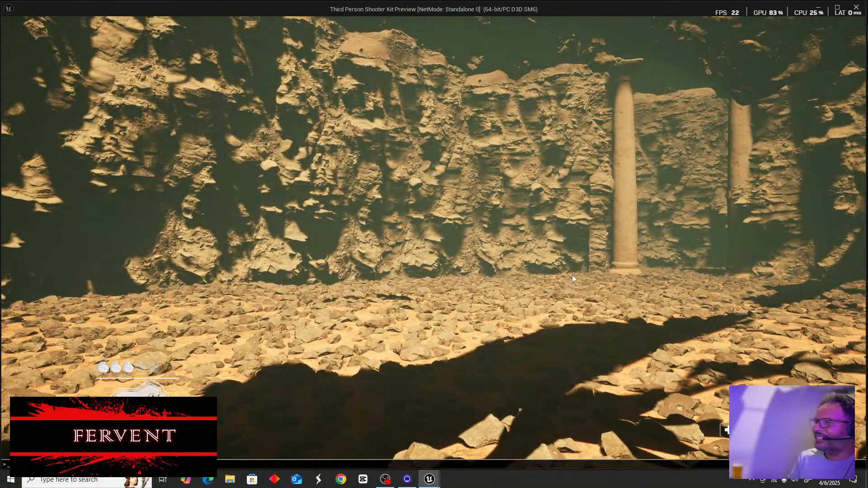
left_click(859, 4)
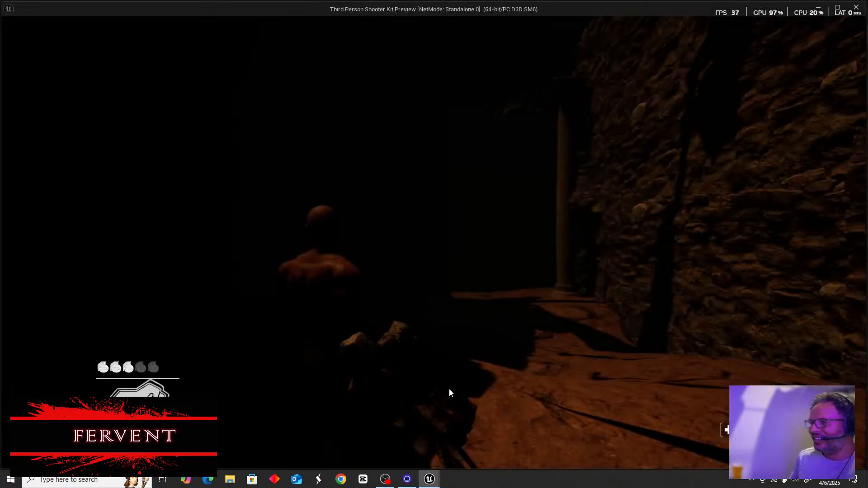
Start another playtest of the maze and run the character along the sunlit stone wall to check the corridor
left_click(449, 389)
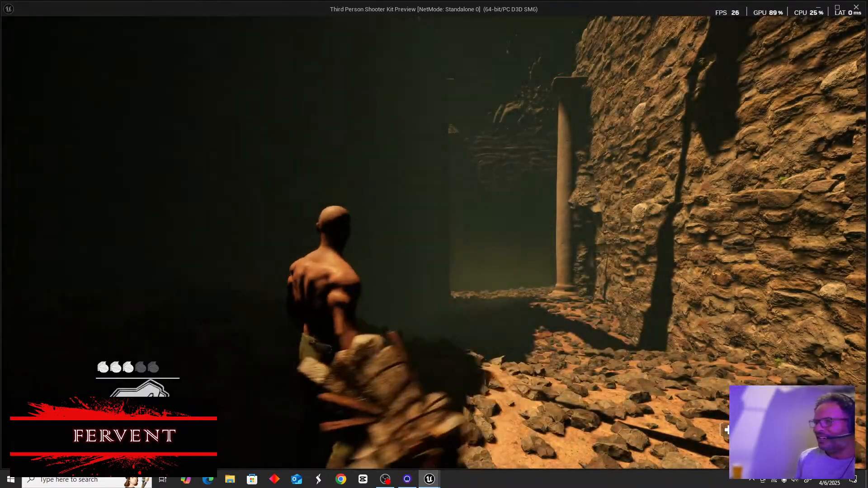
key("w")
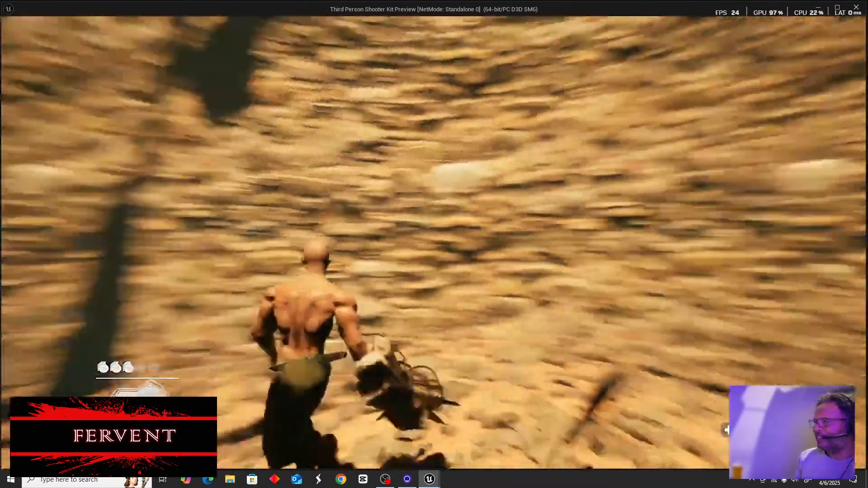
key("w")
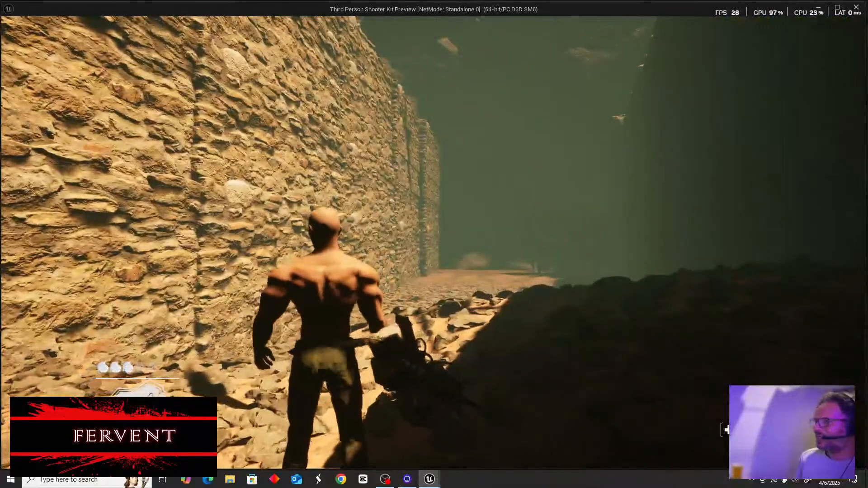
key("w")
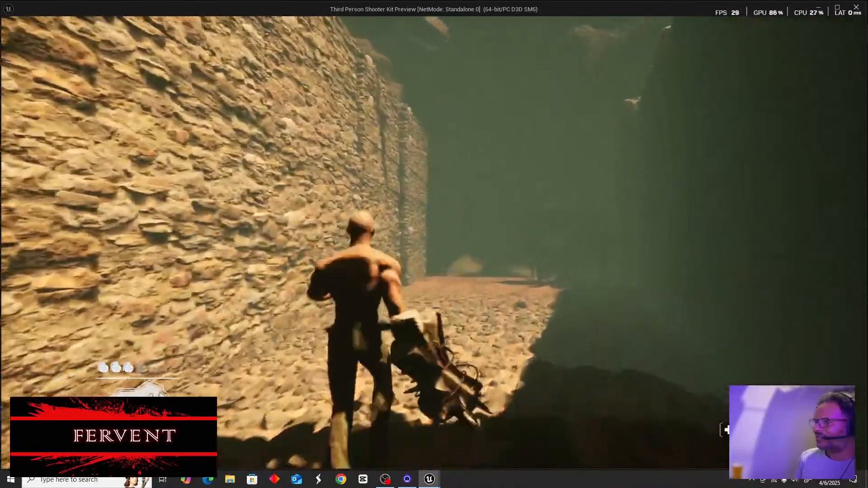
key("w")
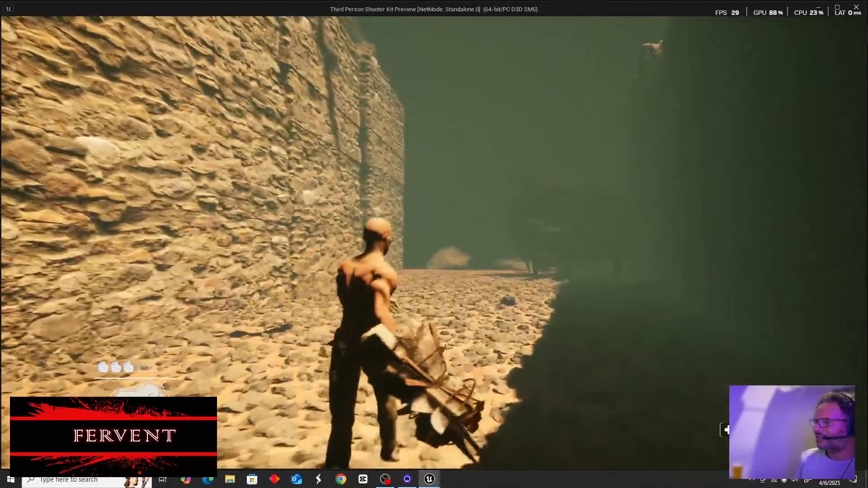
key("w")
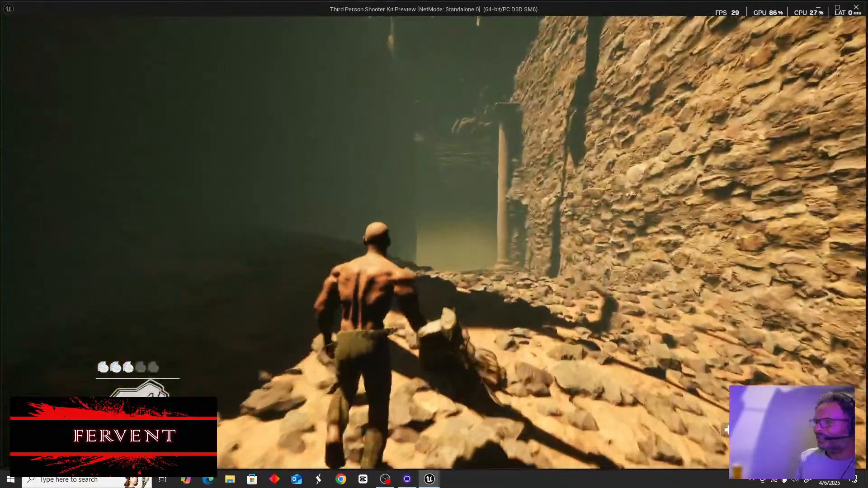
Turn the character back towards the stone pillar and run past it into the yellow fog
key("w")
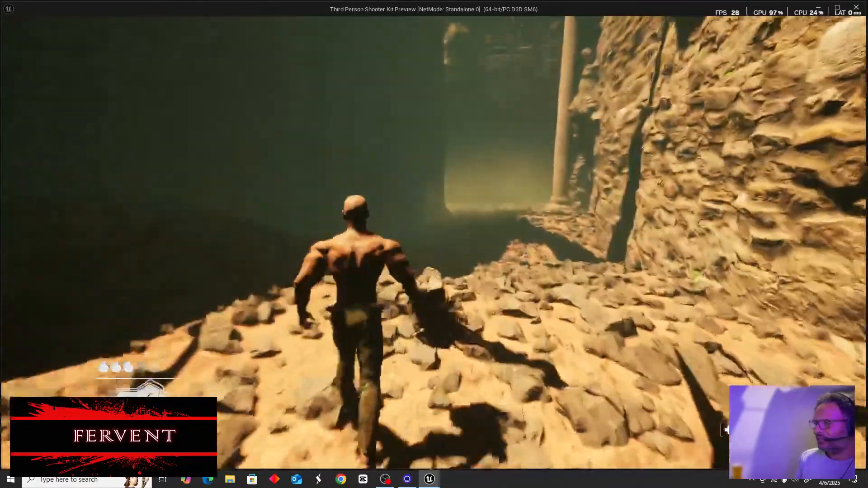
key("w")
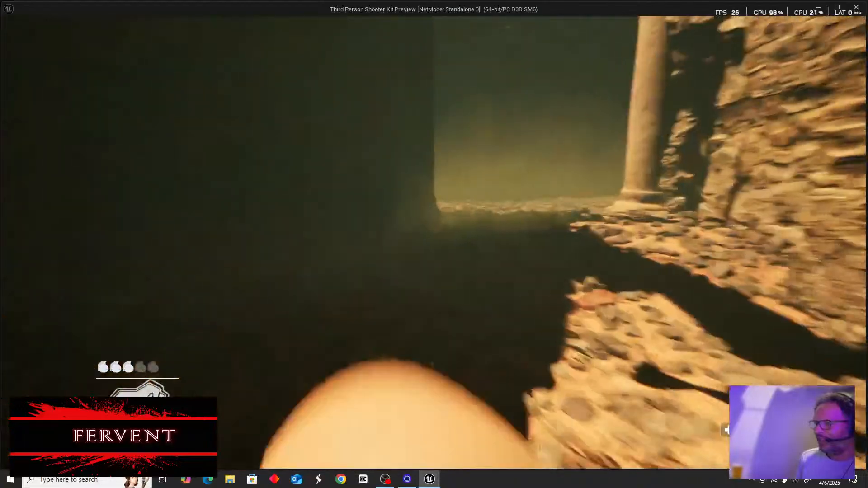
key("w")
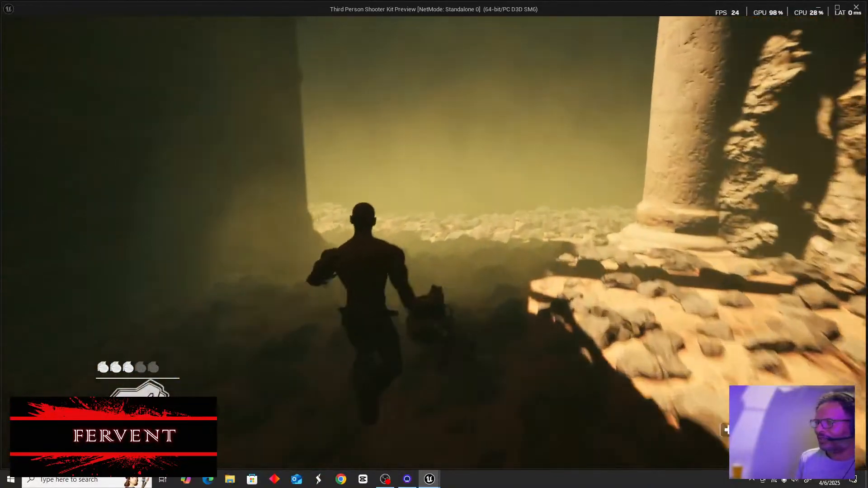
key("w")
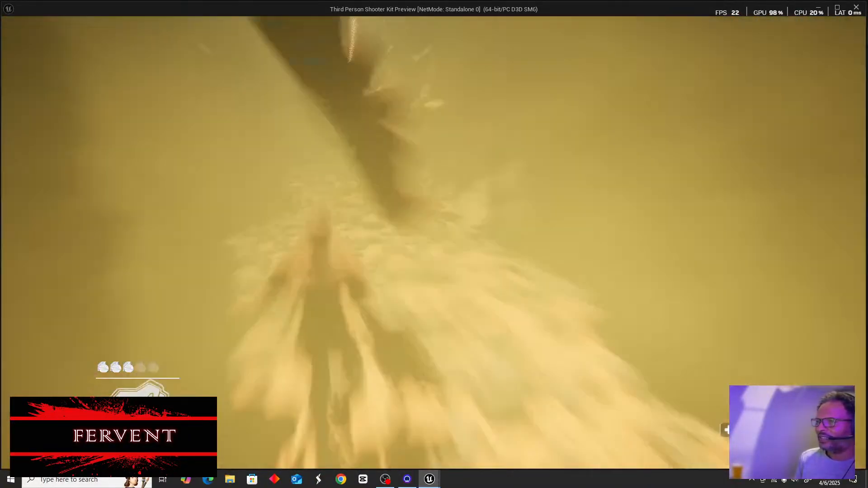
Run the character over the rock-strewn path through the fog, checking the canyon walls on both sides
key("w")
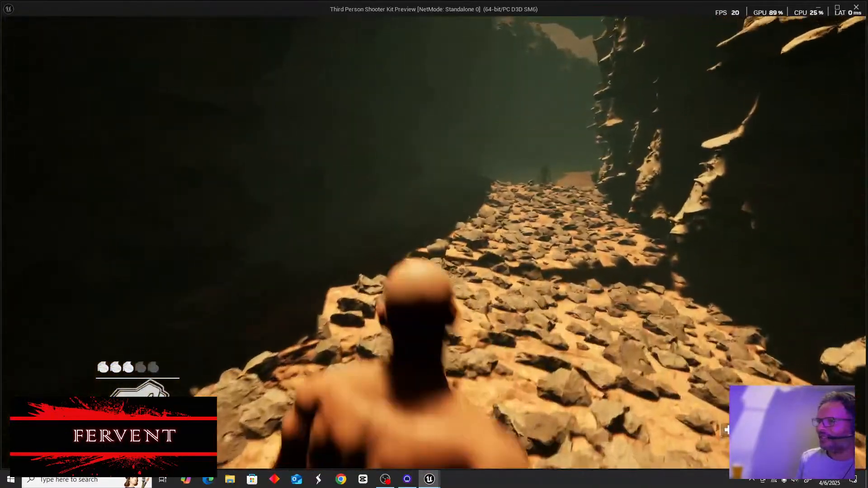
key("w")
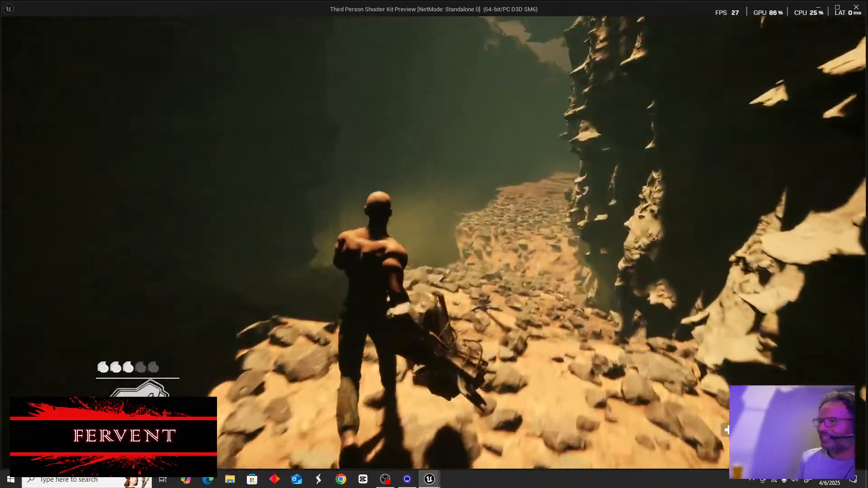
key("w")
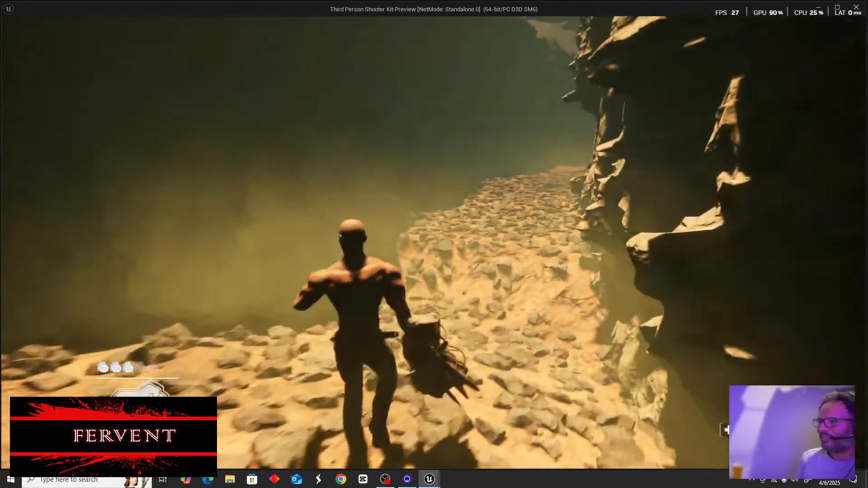
key("w")
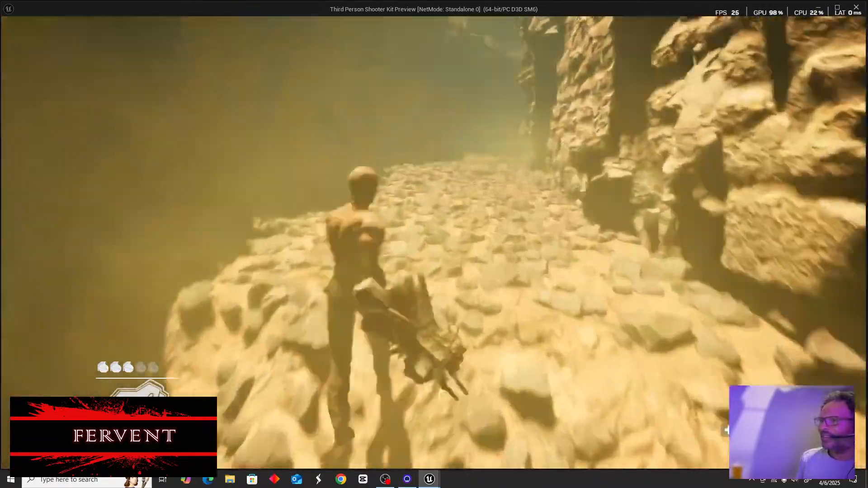
key("w")
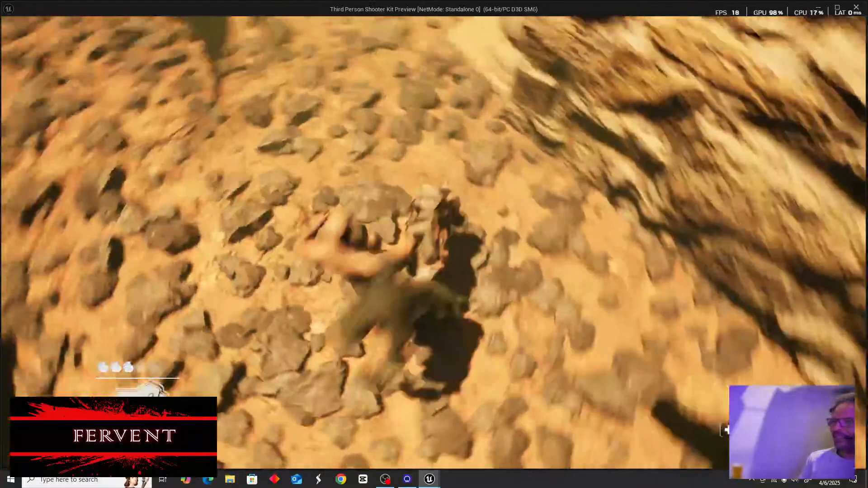
Continue along the sunlit canyon wall, survey the open area with the two pillars, and close the preview
key("w")
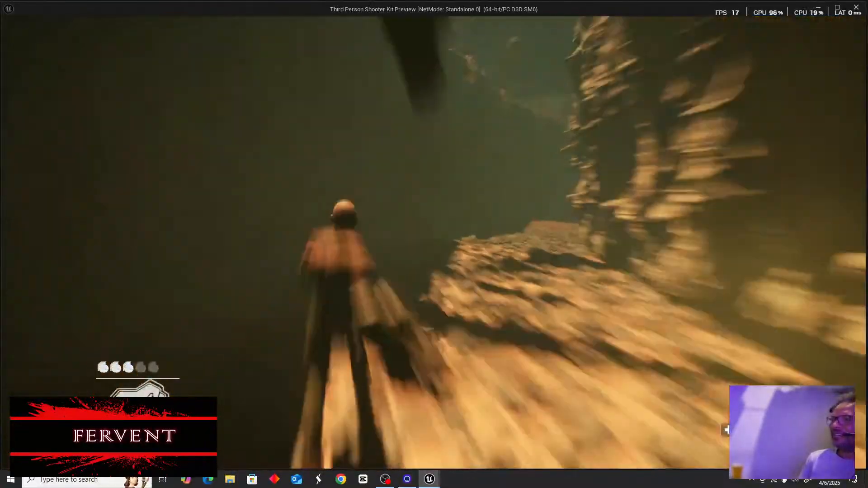
key("w")
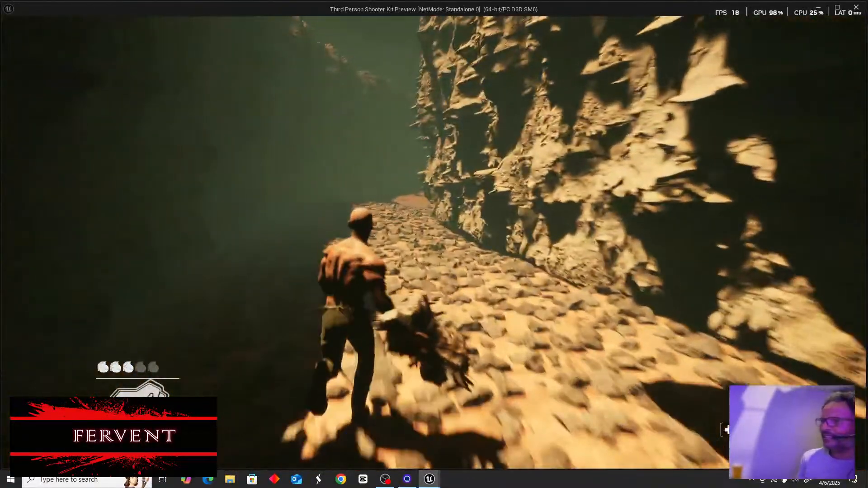
key("w")
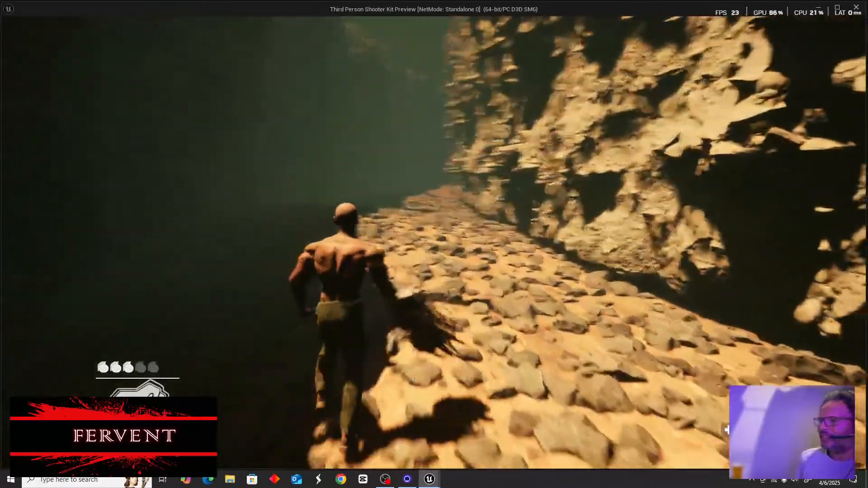
key("w")
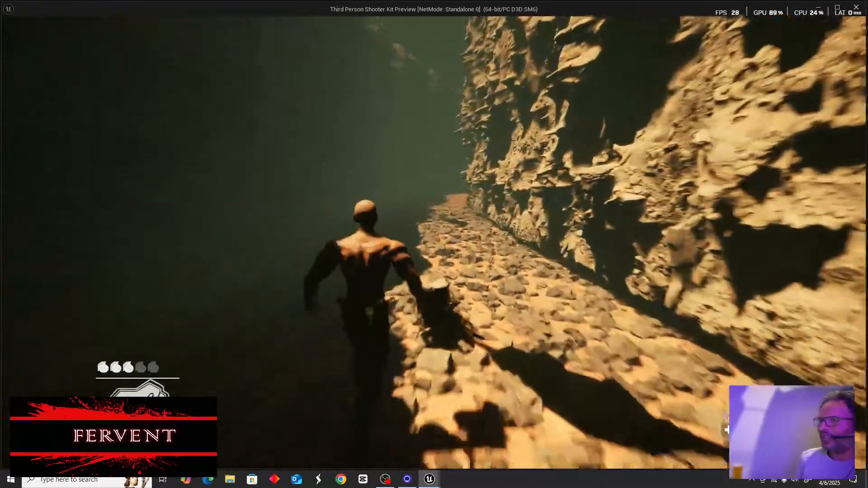
key("w")
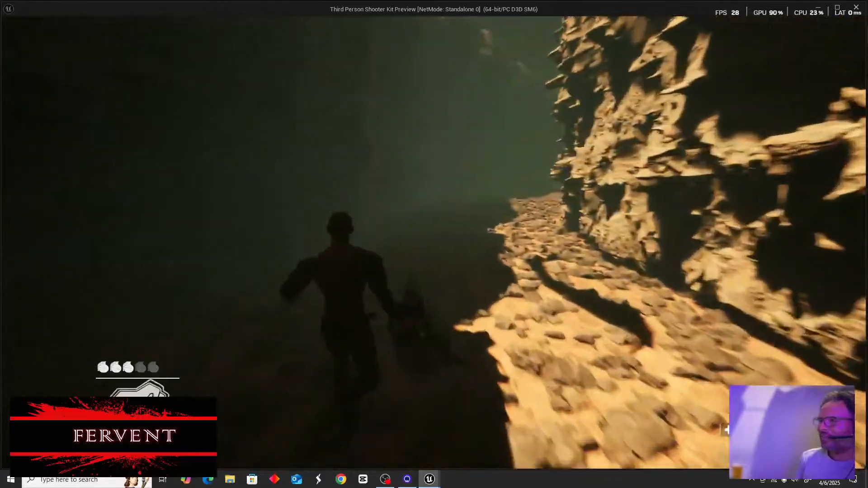
key("w")
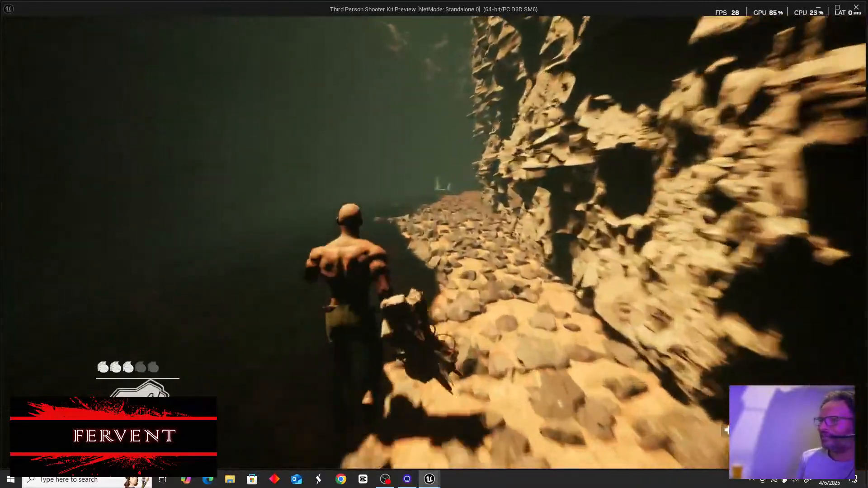
key("w")
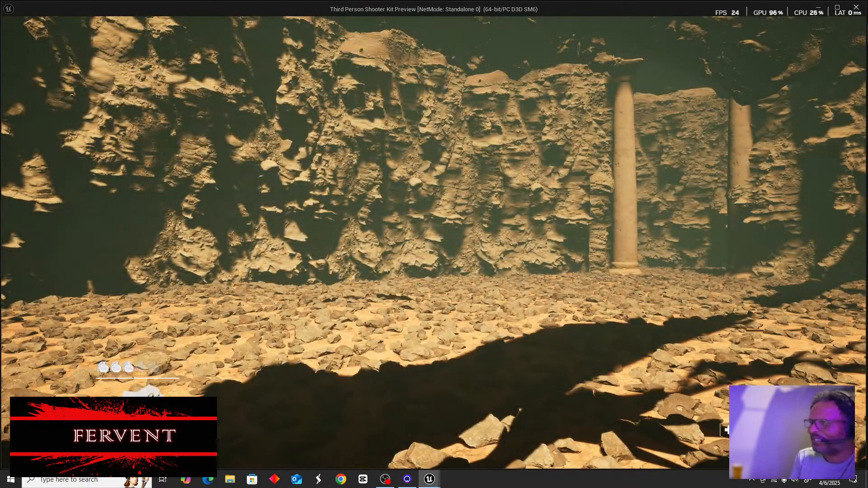
key("grave")
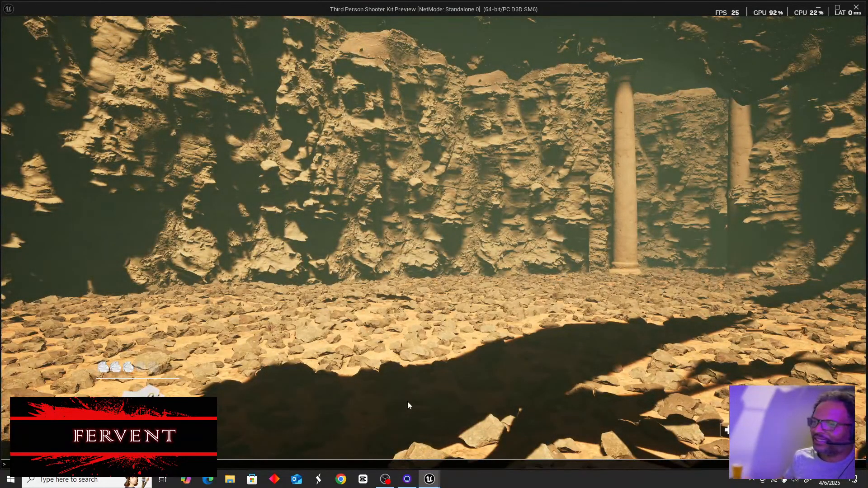
left_click(857, 8)
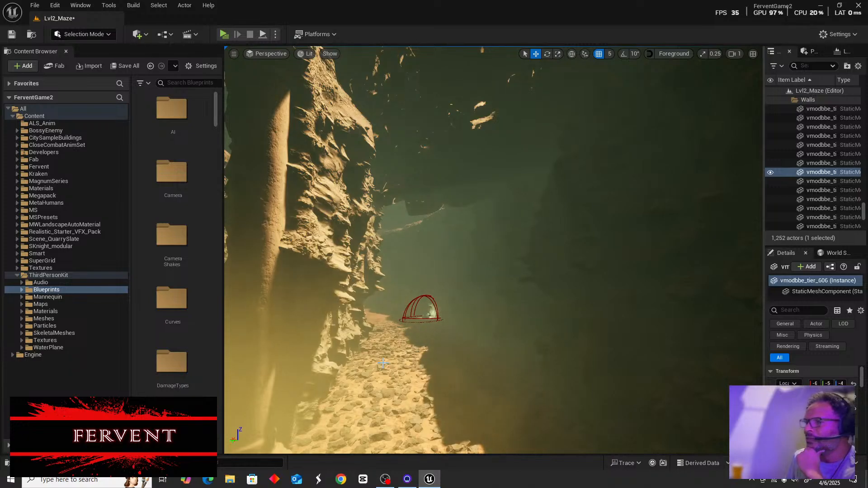
Set the level viewport to Unlit shading and inspect the maze corridor beyond the stone pillar
left_click(307, 54)
left_click(332, 98)
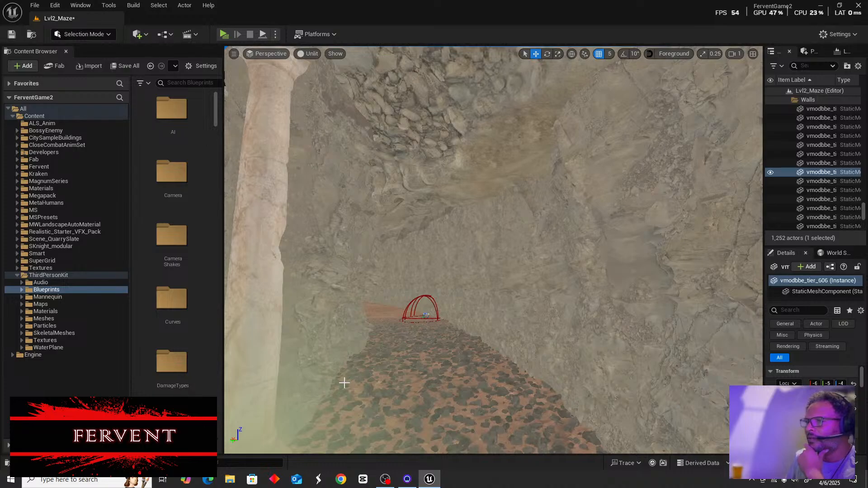
right_click_drag(404, 369, 404, 369)
key("w")
key("w")
key("w")
right_click_drag(405, 277, 405, 277)
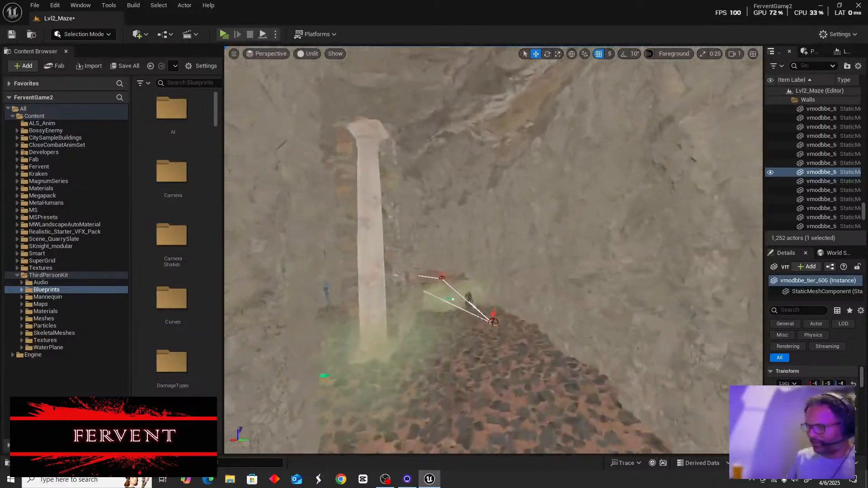
Examine the rock walls along the curving maze corridor, past the creature and the pillar, for remaining gaps
right_click_drag(400, 379, 427, 369)
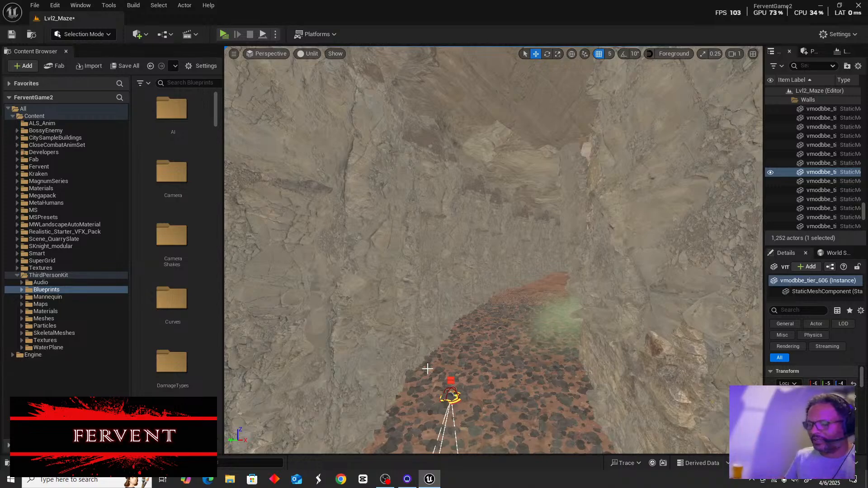
key("w")
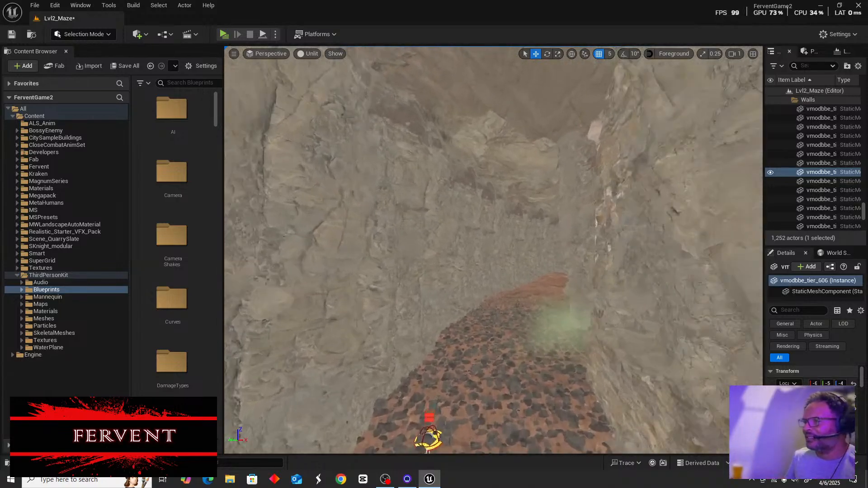
right_click_drag(493, 250, 403, 228)
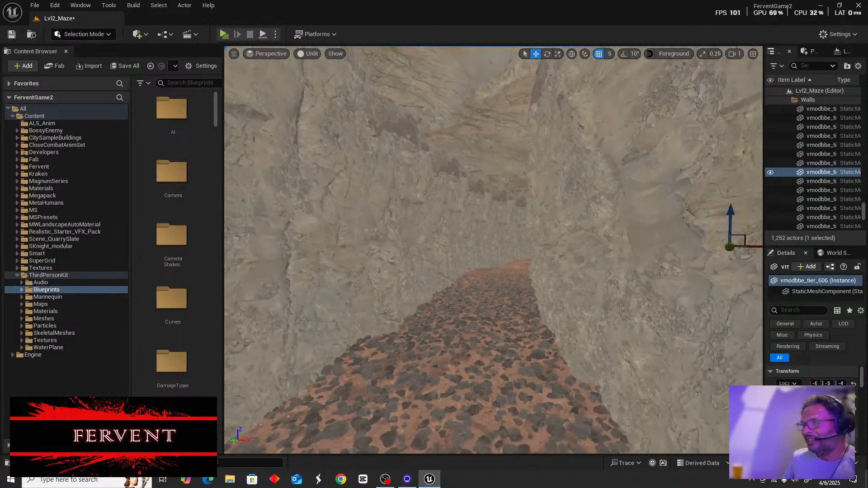
key("w")
right_click_drag(493, 250, 570, 206)
key("a")
key("w")
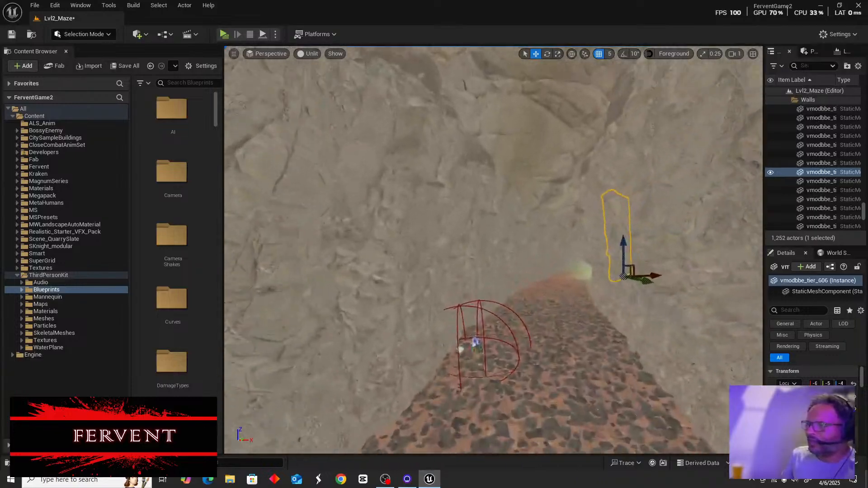
right_click_drag(570, 206, 588, 206)
key("w")
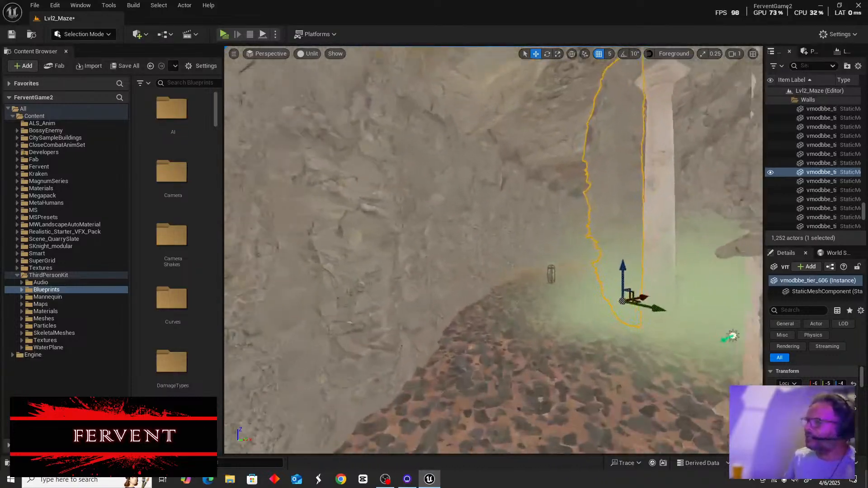
right_click_drag(398, 316, 543, 342)
key("w")
key("w")
key("w")
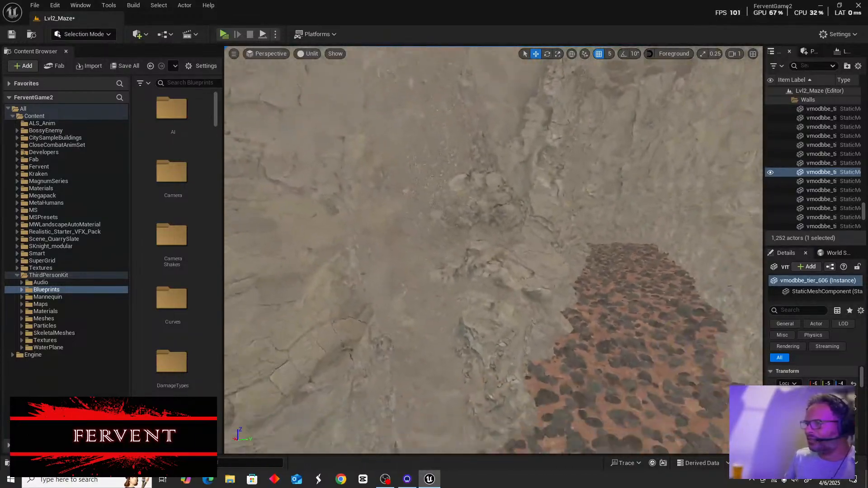
Shift the rock wall piece beside the narrow vertical gap along its X axis to close the opening
key("w")
right_click_drag(543, 342, 395, 313)
key("w")
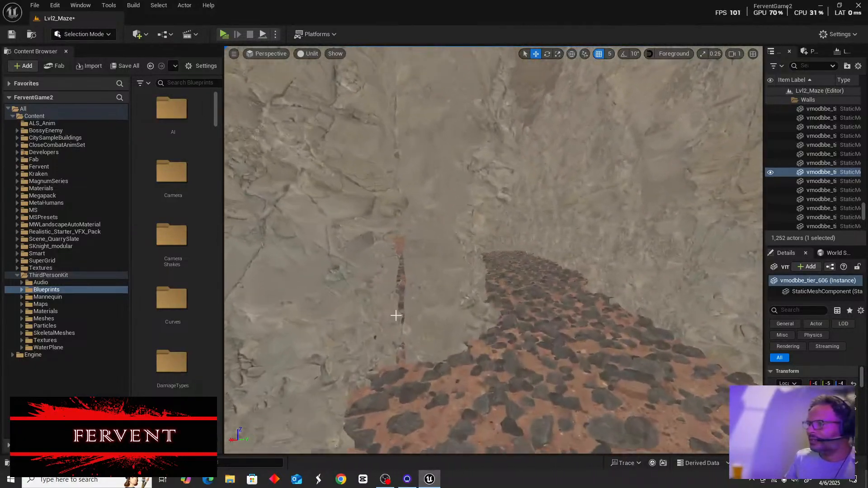
left_click(409, 289)
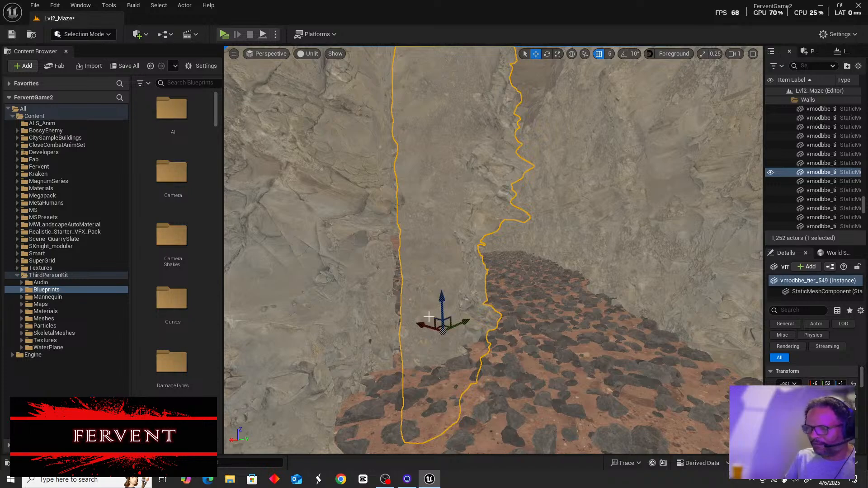
left_click_drag(422, 325, 455, 327)
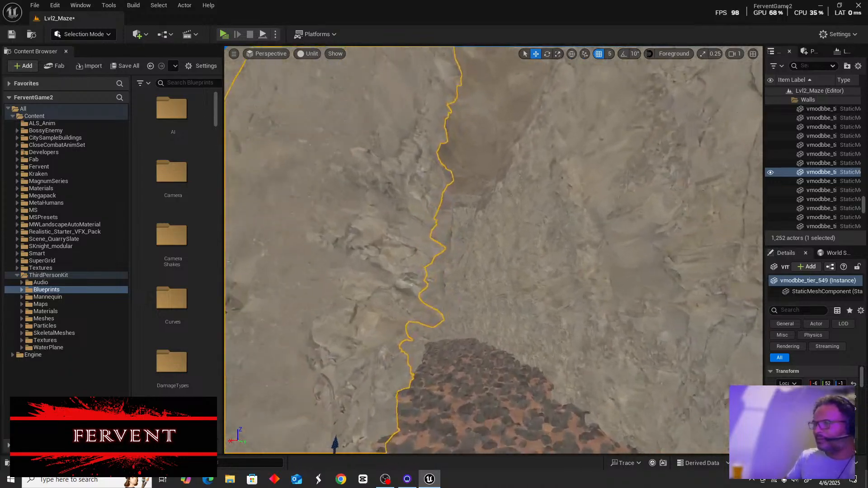
Delete the blue grid block showing through the rock at the corner of the corridor's end wall
right_click_drag(493, 250, 520, 273)
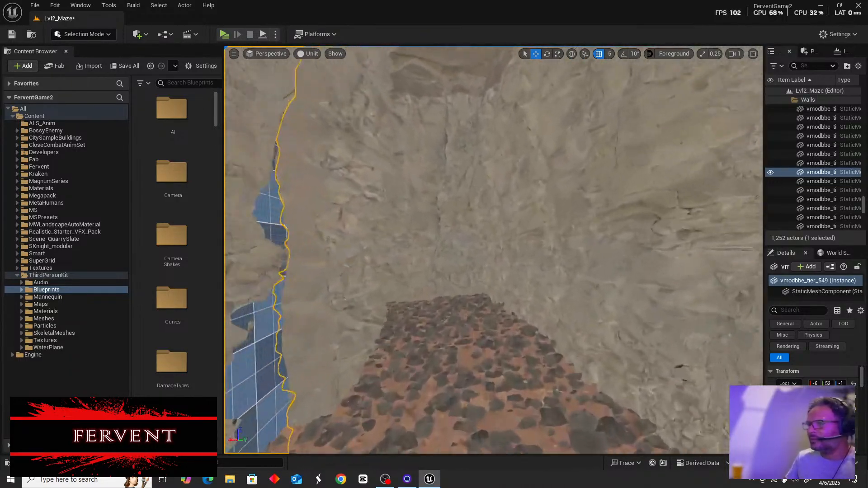
mouse_move(540, 353)
right_mouse_down()
mouse_move(540, 339)
mouse_move(511, 330)
mouse_move(538, 317)
mouse_move(540, 354)
right_mouse_up()
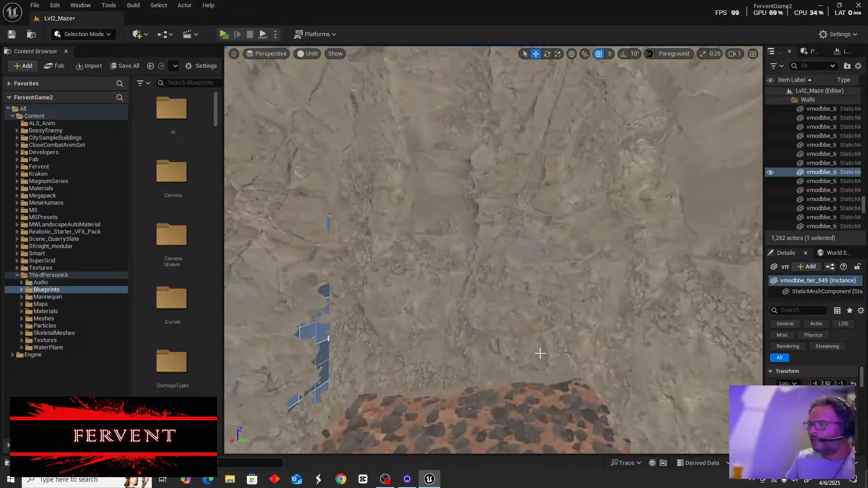
left_click(313, 332)
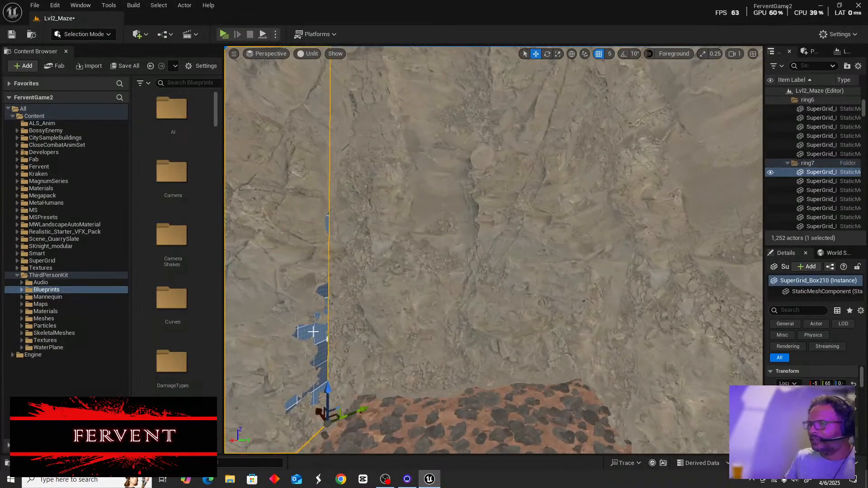
key("Delete")
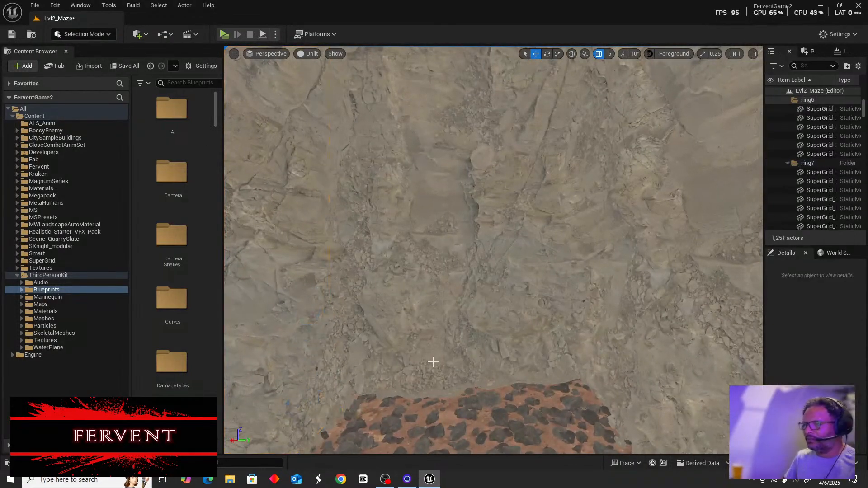
Delete the large grid block exposed behind the ragged openings in the adjacent rock wall
right_click_drag(444, 368, 461, 368)
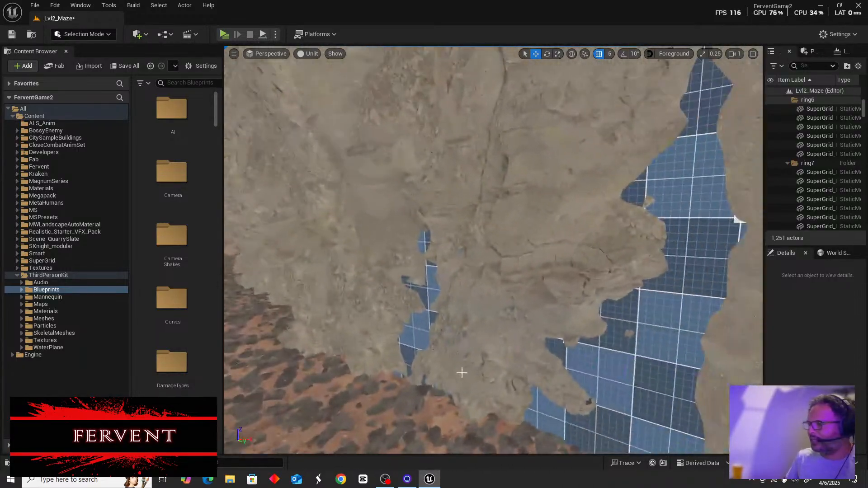
left_click(645, 384)
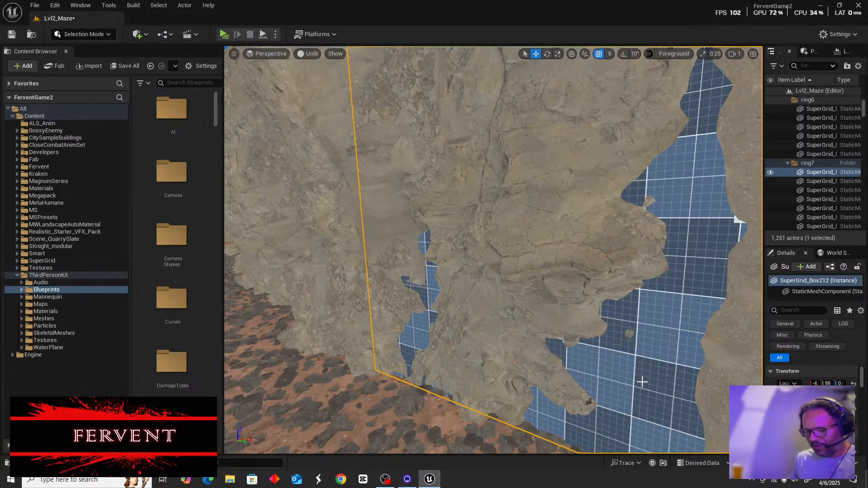
key("Delete")
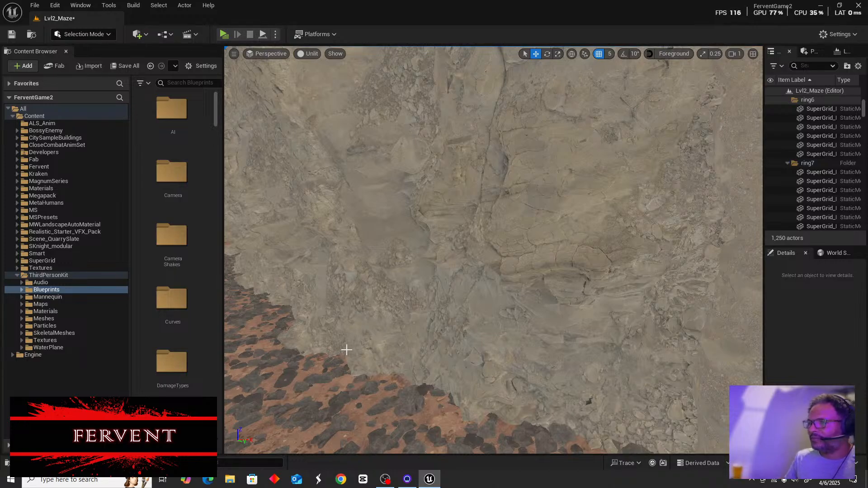
Delete the grid block visible through the small hole in the rock wall beside the green fog
right_click_drag(346, 351, 393, 332)
key("w")
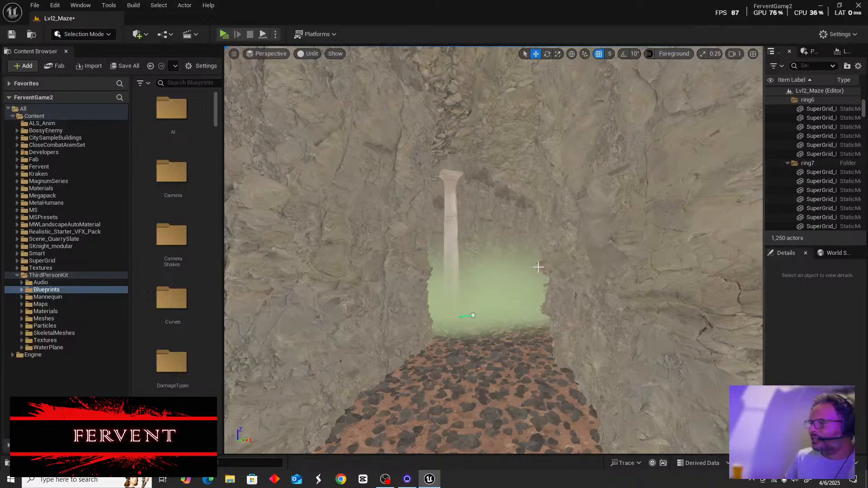
right_click_drag(538, 265, 577, 224)
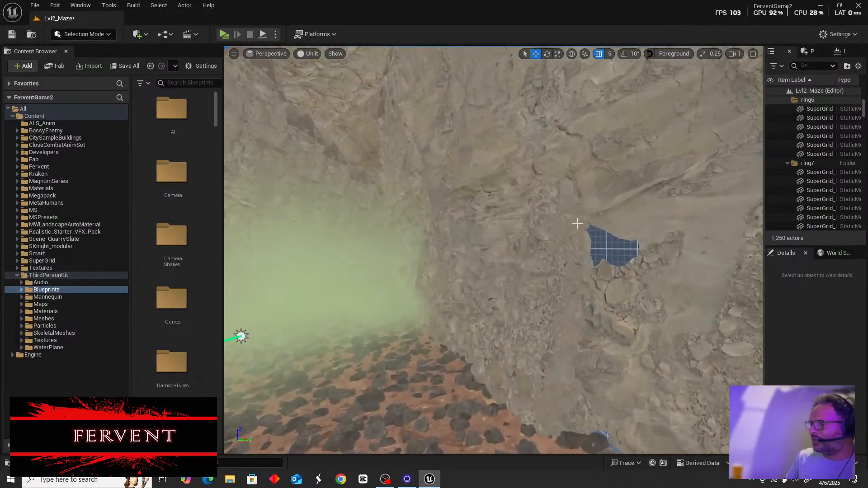
left_click(611, 249)
key("Delete")
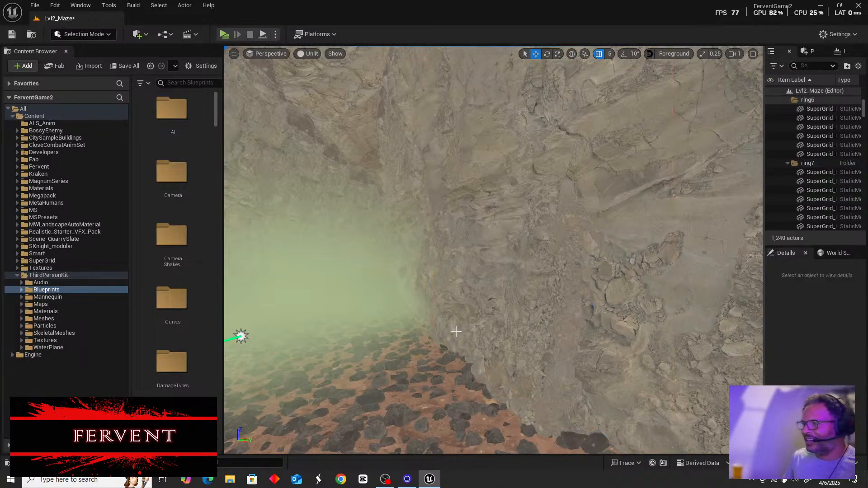
Delete the two neighbouring grid blocks peeking out along the base of the rock wall beyond the fog
mouse_move(377, 314)
right_mouse_down()
mouse_move(345, 318)
mouse_move(235, 294)
mouse_move(344, 294)
mouse_move(290, 296)
mouse_move(321, 281)
mouse_move(376, 291)
mouse_move(384, 312)
right_mouse_up()
key("w")
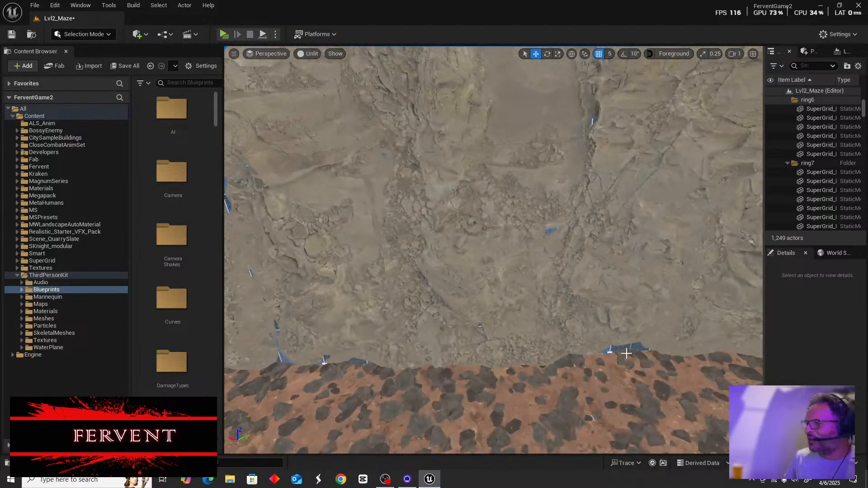
left_click(615, 348)
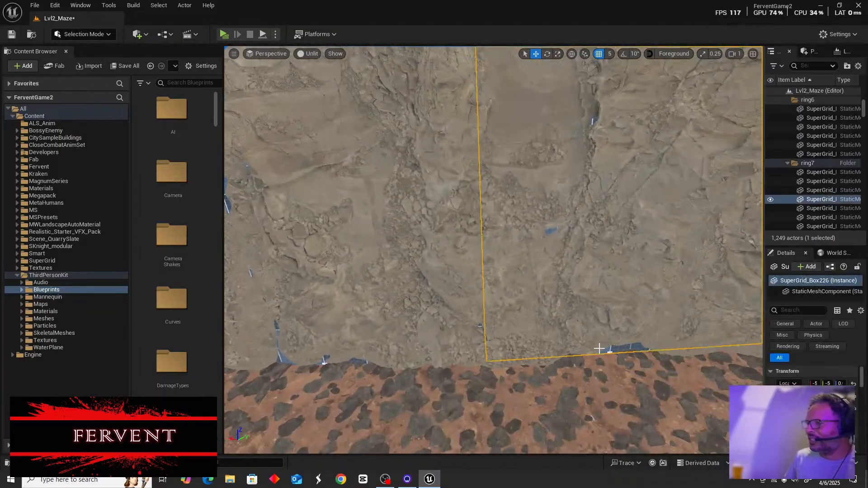
key("Delete")
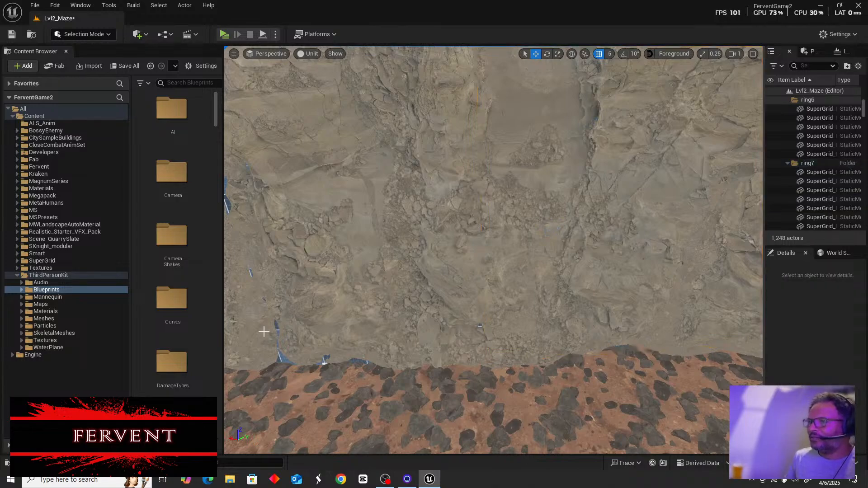
left_click(280, 360)
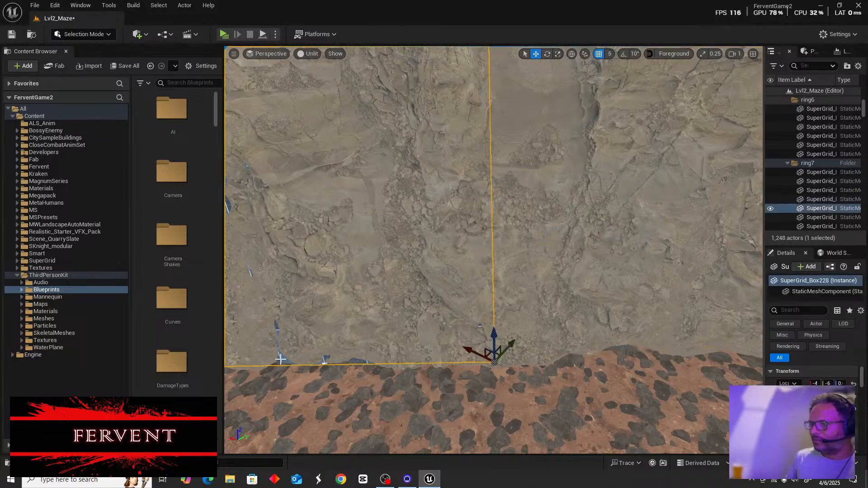
key("Delete")
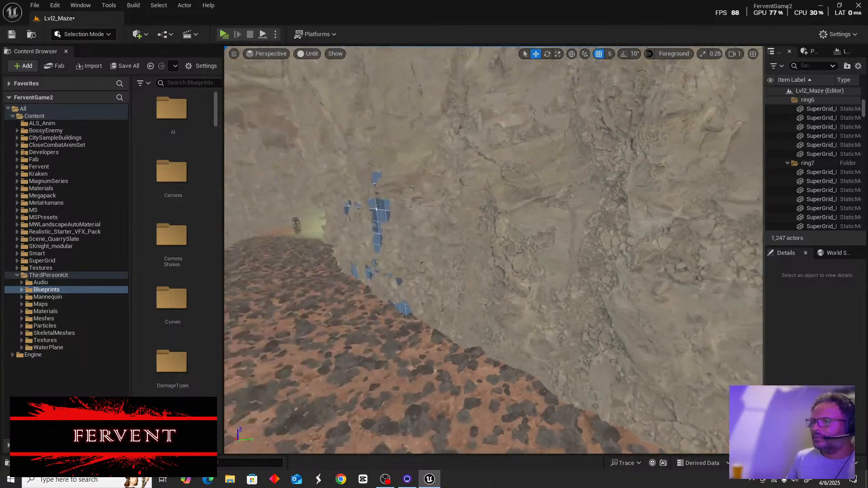
Delete the grid block exposed through the tall jagged gaps in the wall of the long corridor
right_click_drag(494, 250, 588, 250)
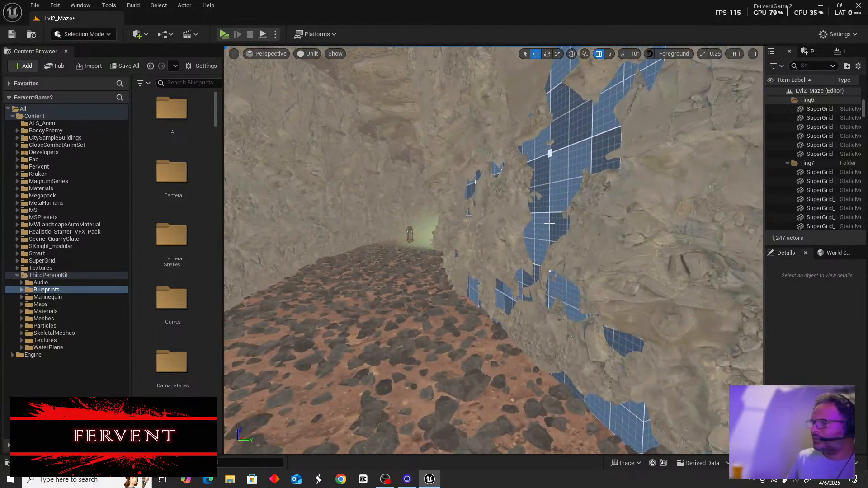
left_click(549, 223)
key("Delete")
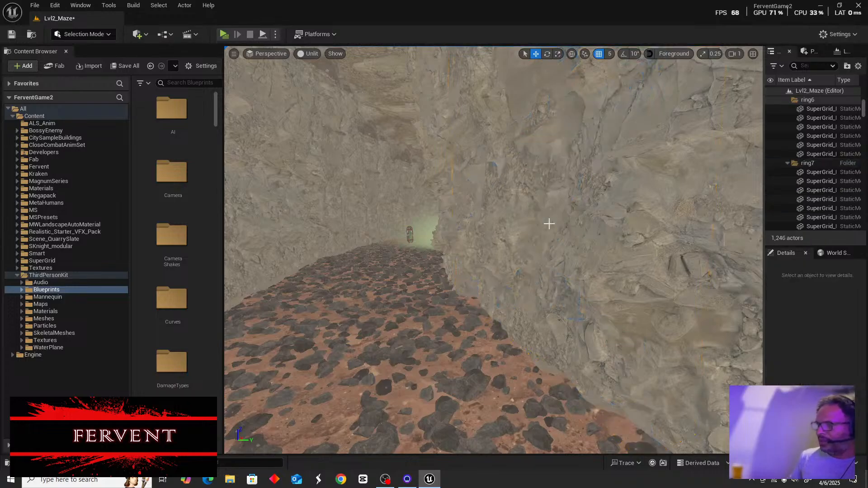
Lower the rock wall piece past the hooded character to cover the grid strip along the floor
right_click_drag(404, 310, 312, 310)
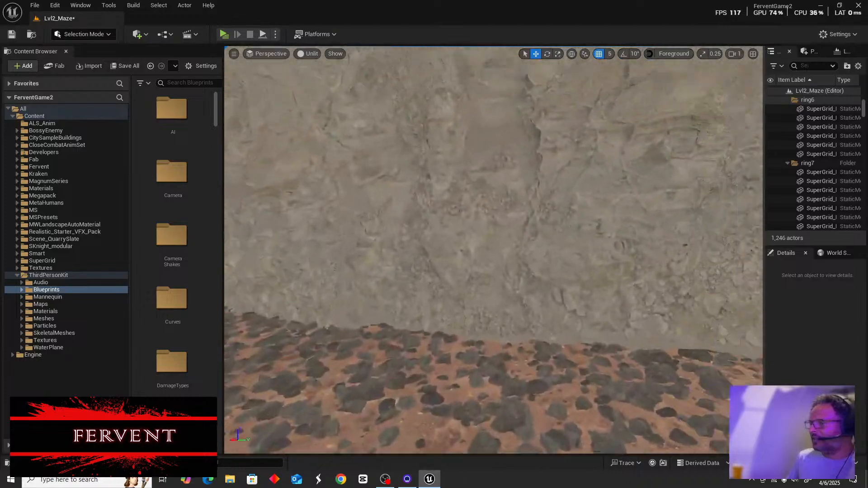
right_click_drag(493, 250, 543, 149)
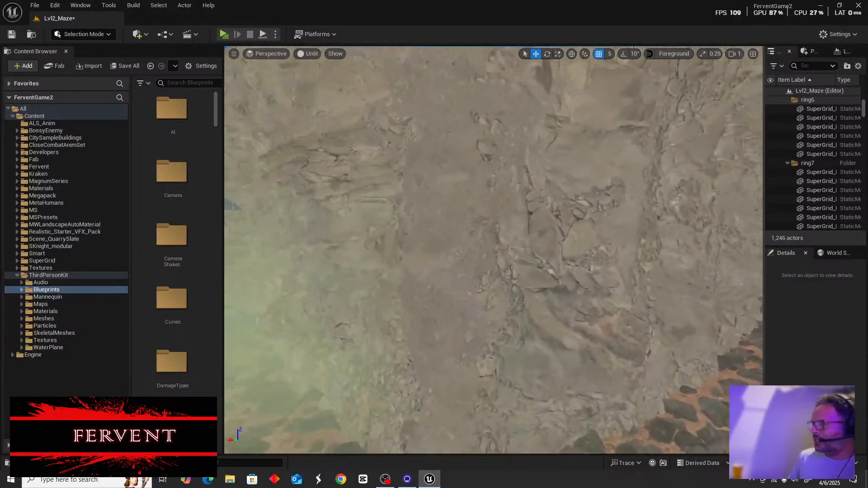
right_click_drag(493, 251, 371, 254)
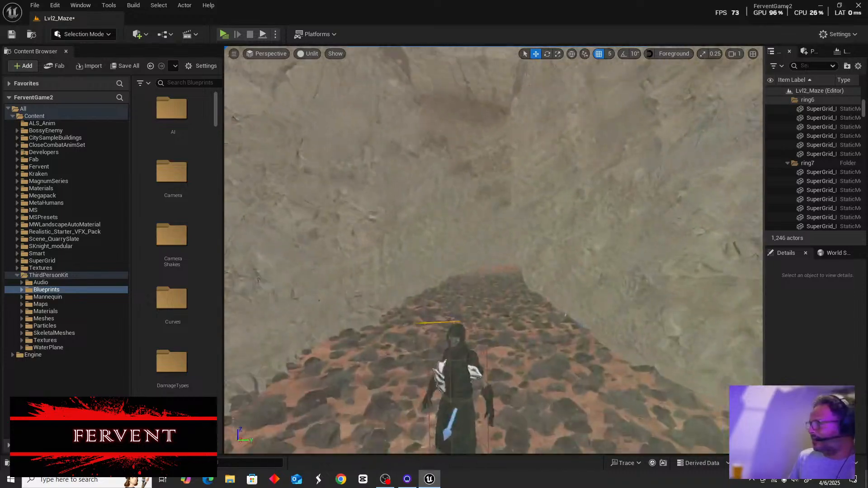
right_click_drag(380, 317, 525, 333)
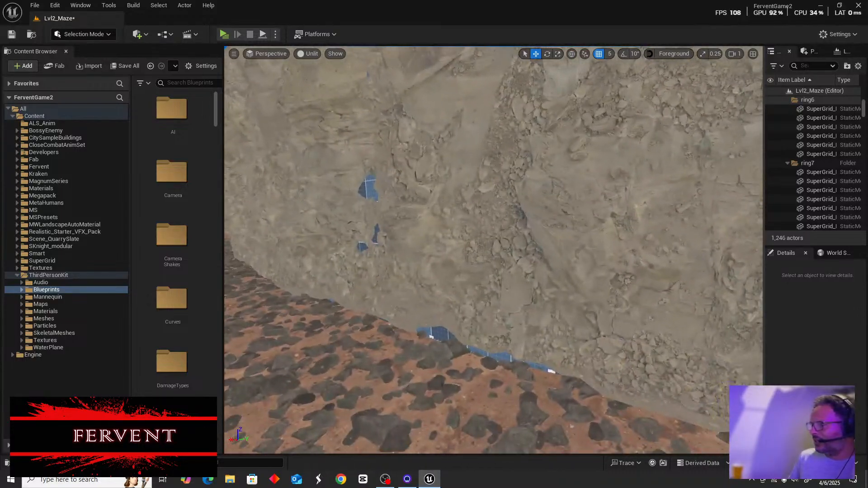
left_click(685, 349)
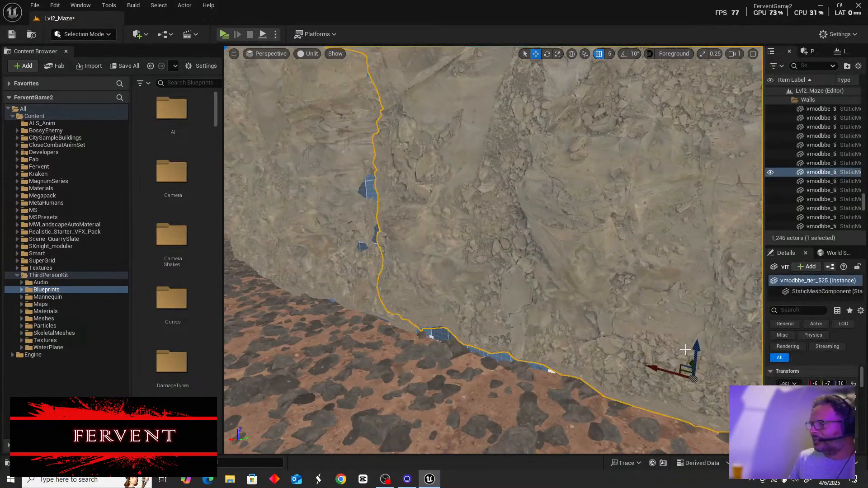
left_click_drag(696, 346, 695, 352)
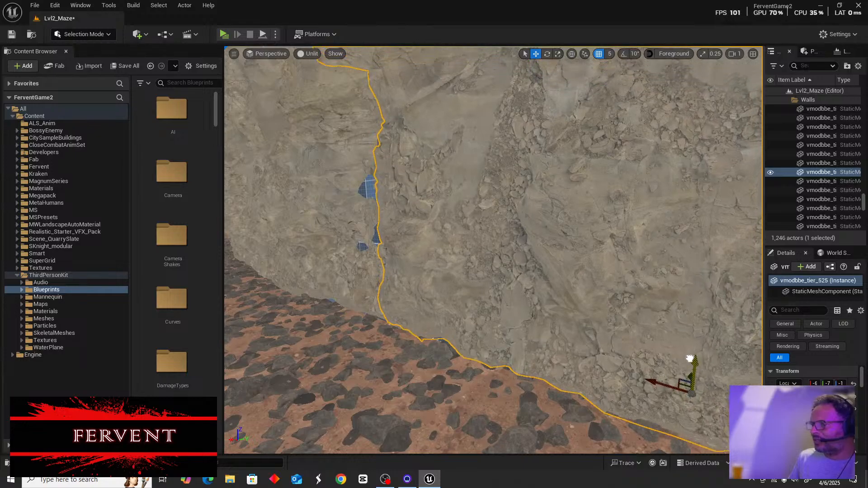
Delete the grid block showing at the seam beside the lowered rock wall piece
mouse_move(387, 310)
right_mouse_down()
mouse_move(376, 289)
mouse_move(387, 311)
right_mouse_up()
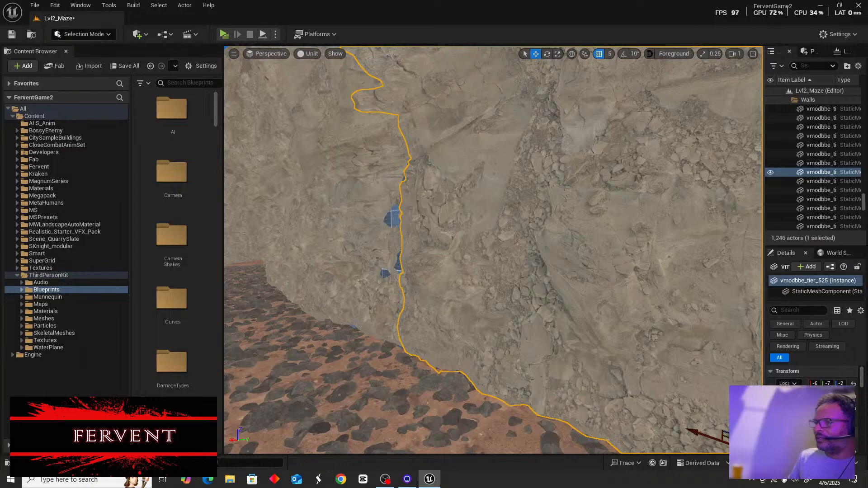
left_click(391, 220)
key("Delete")
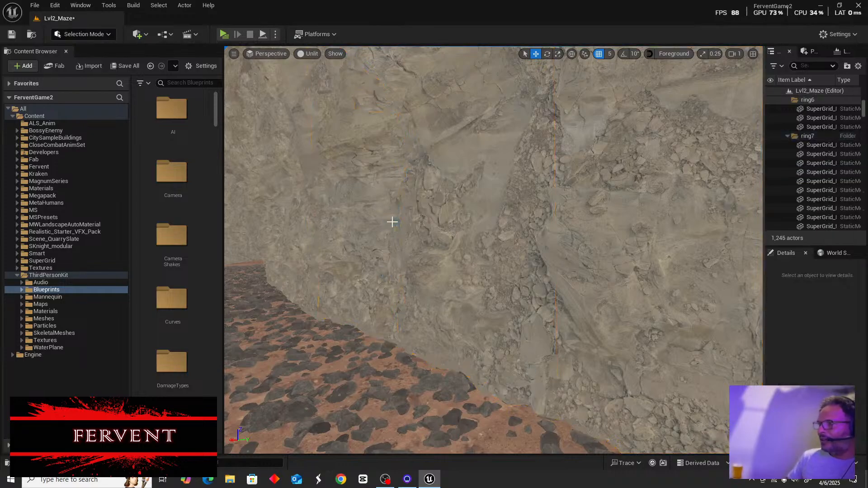
Delete the grid block exposed in the curving corridor's wall before the pale pillar
right_click_drag(442, 374, 651, 363)
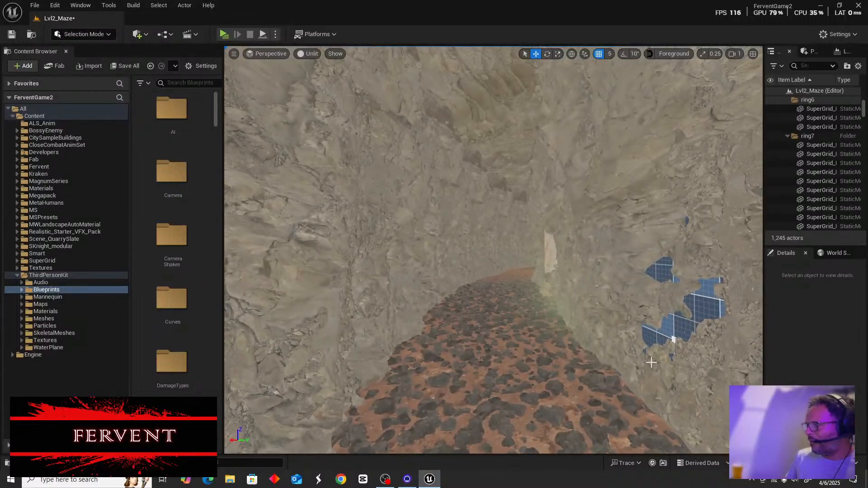
left_click(668, 335)
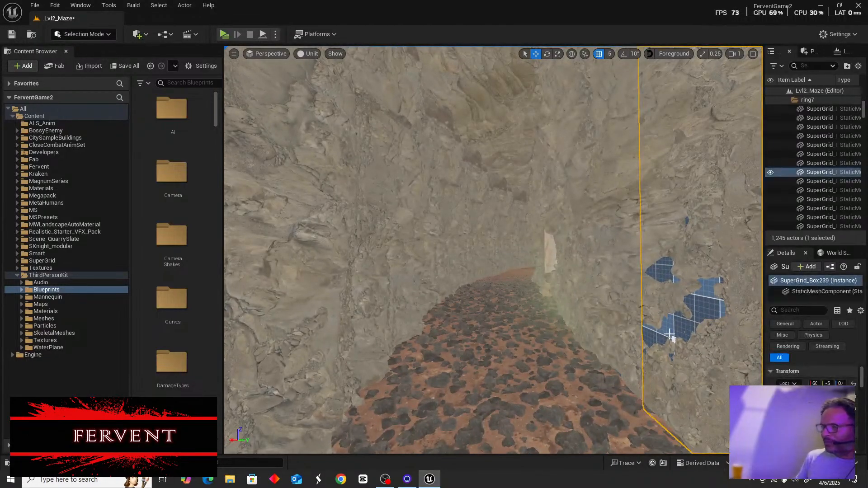
key("Delete")
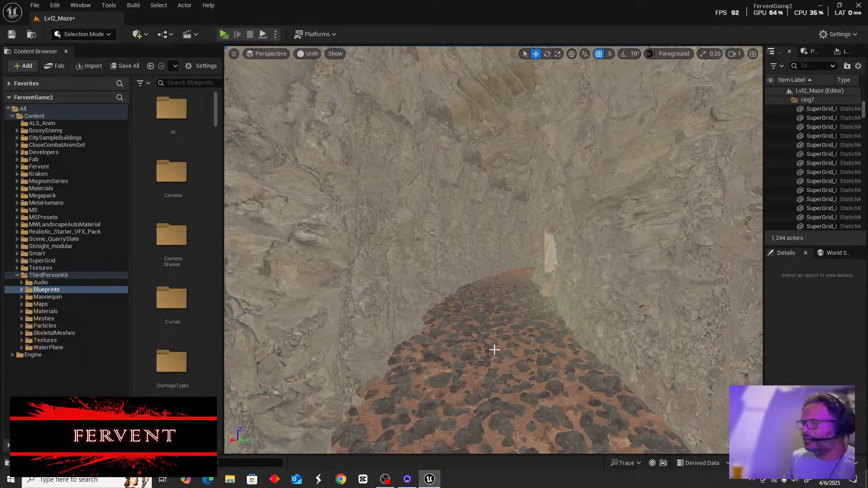
Lower the rock wall piece next to the pale pillar so its bottom edge sinks into the floor
right_click_drag(495, 350, 505, 313)
key("w")
left_click(507, 259)
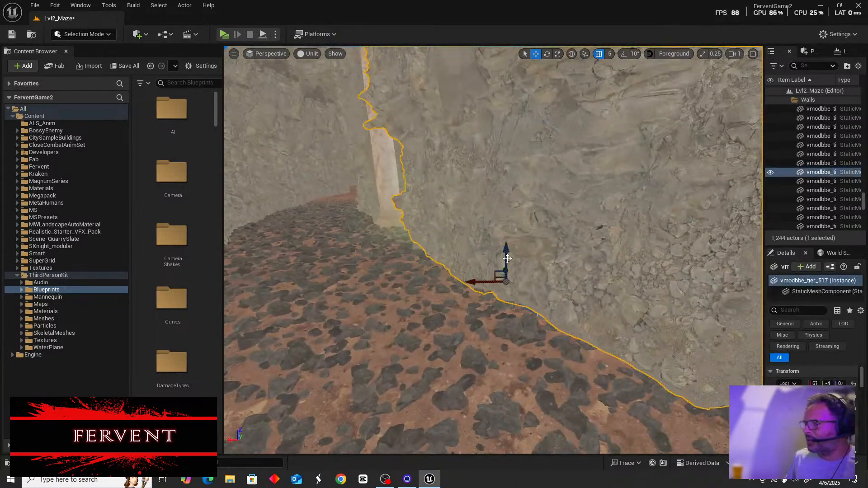
left_click_drag(508, 250, 508, 255)
right_click_drag(397, 326, 377, 301)
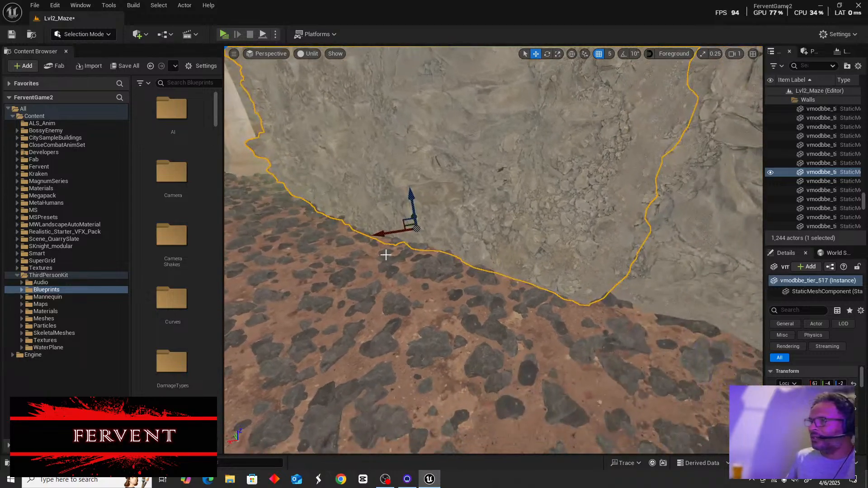
Nudge the same wall piece along its X axis and delete the grid block poking through it
left_click_drag(379, 236, 383, 236)
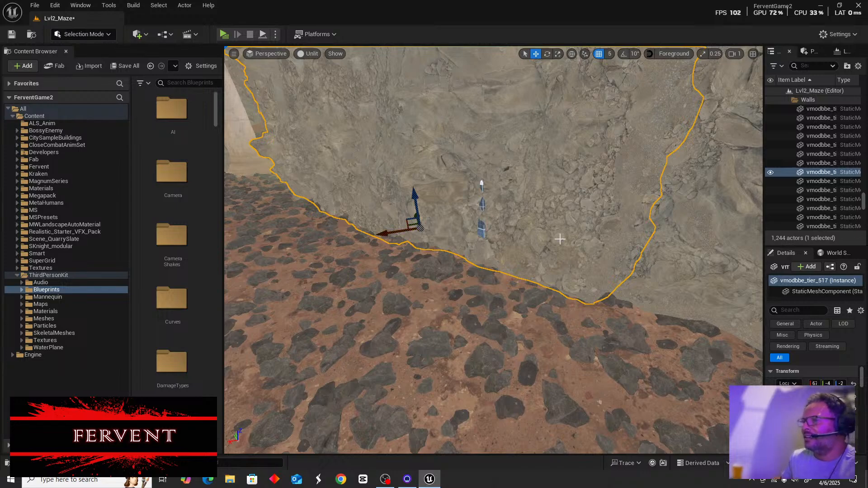
left_click(483, 231)
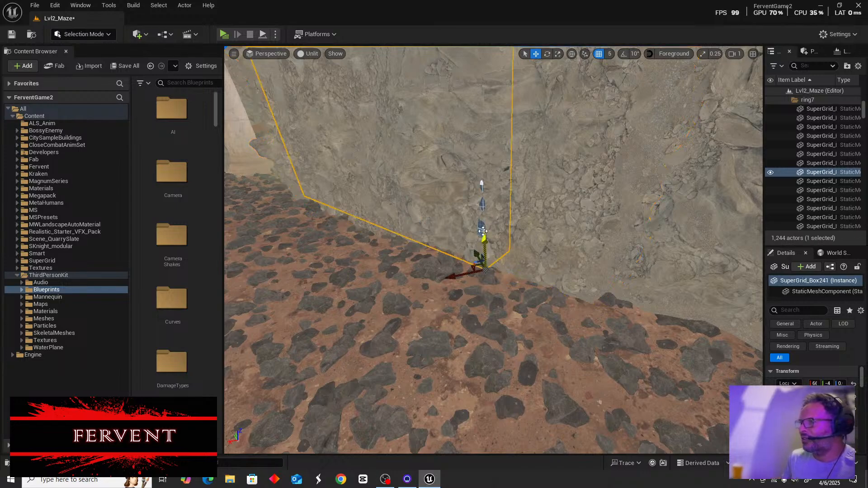
key("Delete")
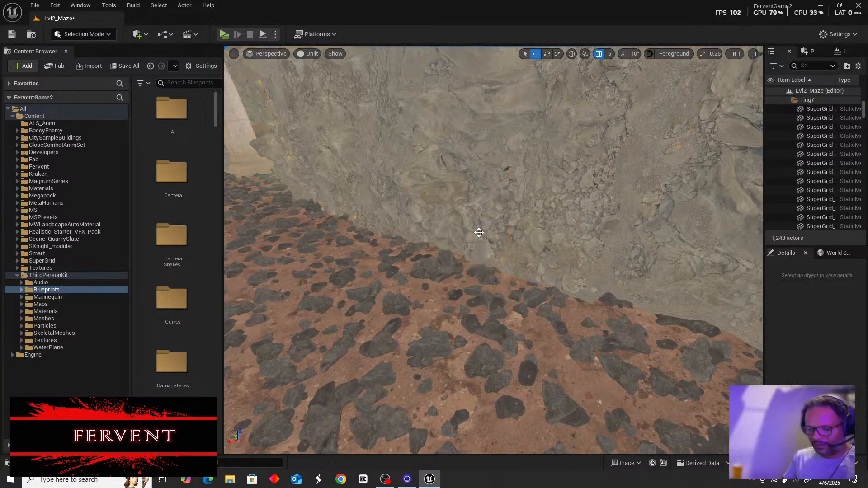
Delete the grid block poking through the rock wall just above the corridor floor
right_click_drag(369, 276, 263, 258)
key("w")
key("w")
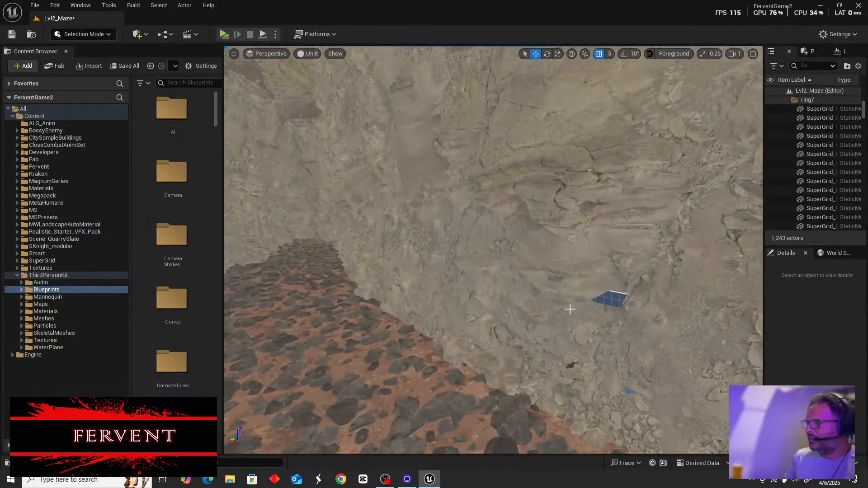
left_click(612, 299)
scroll(556, 319, "up", 1)
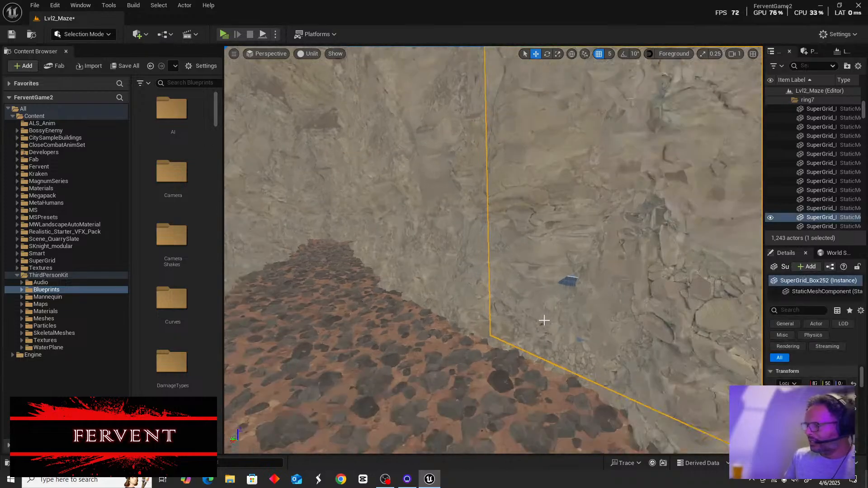
key("Delete")
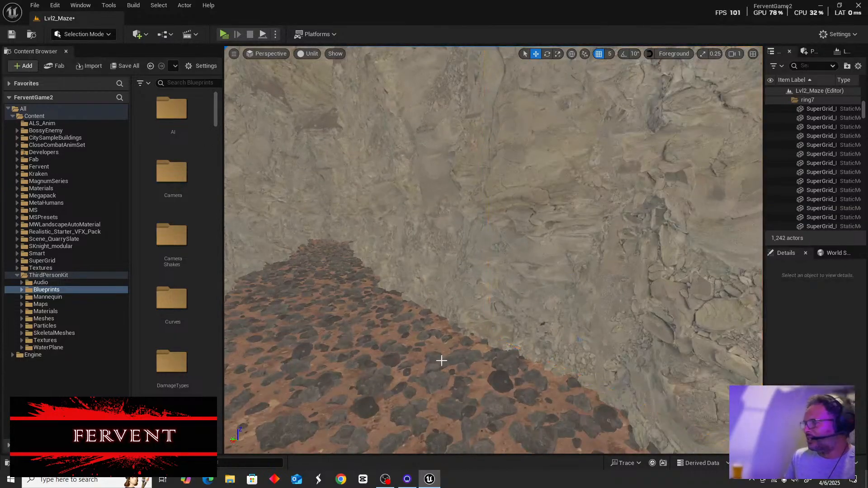
Shift the rock wall piece at the corridor fork to close the narrow gap at its base
right_click_drag(441, 360, 678, 361)
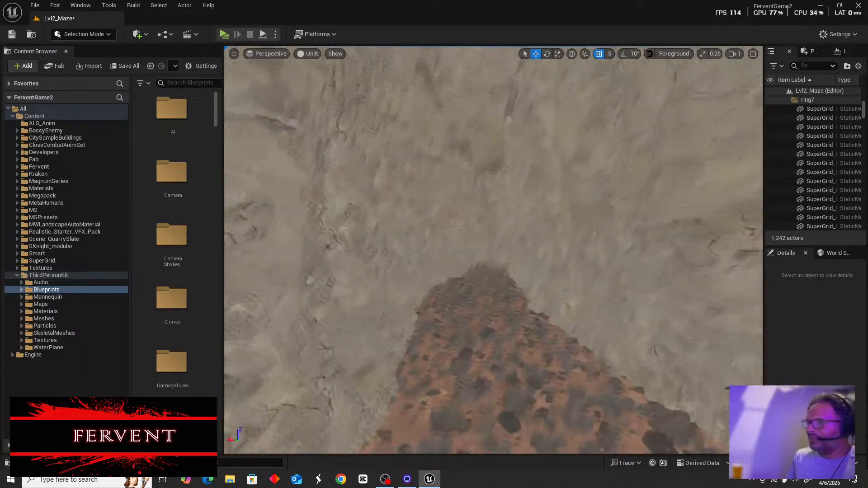
right_click_drag(494, 251, 464, 205)
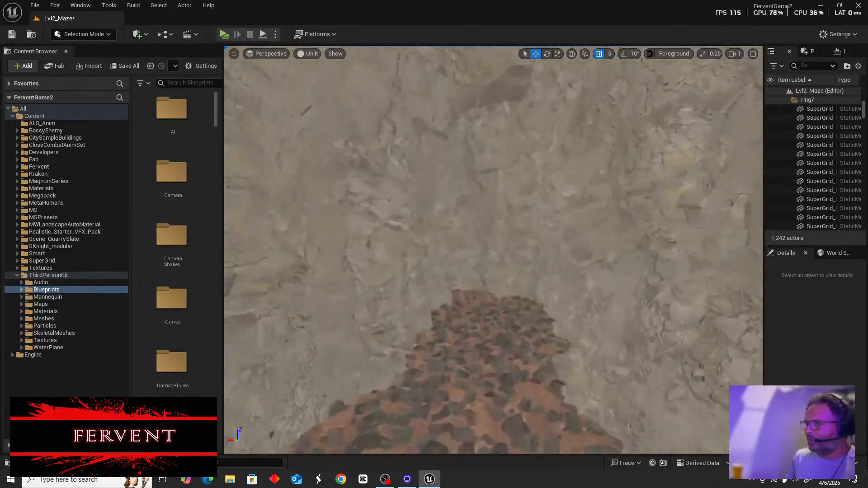
right_click_drag(494, 250, 679, 250)
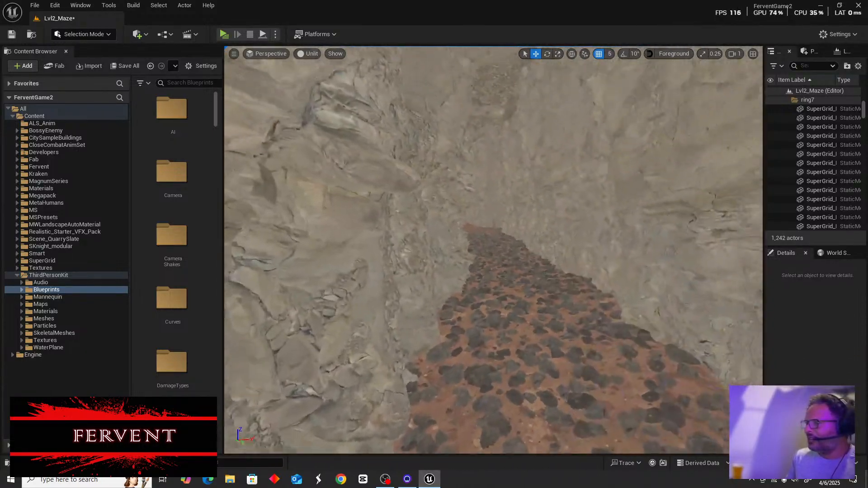
right_click_drag(494, 250, 493, 187)
key("w")
right_click_drag(596, 346, 611, 346)
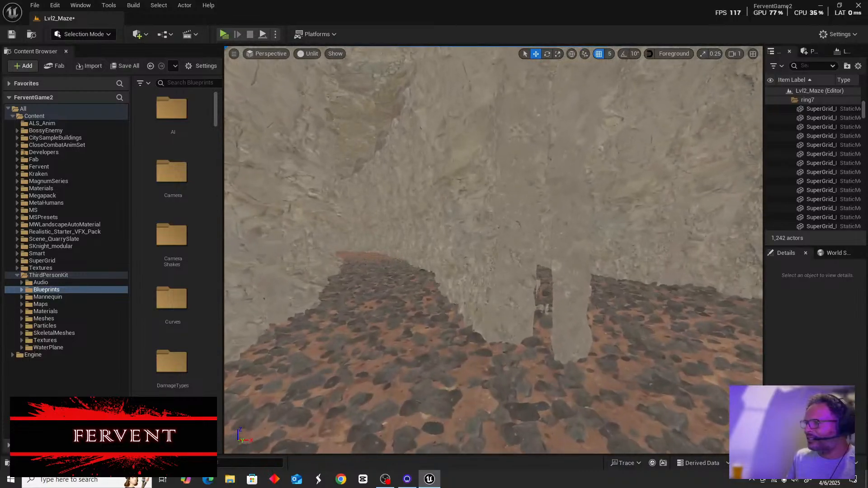
left_click(583, 344)
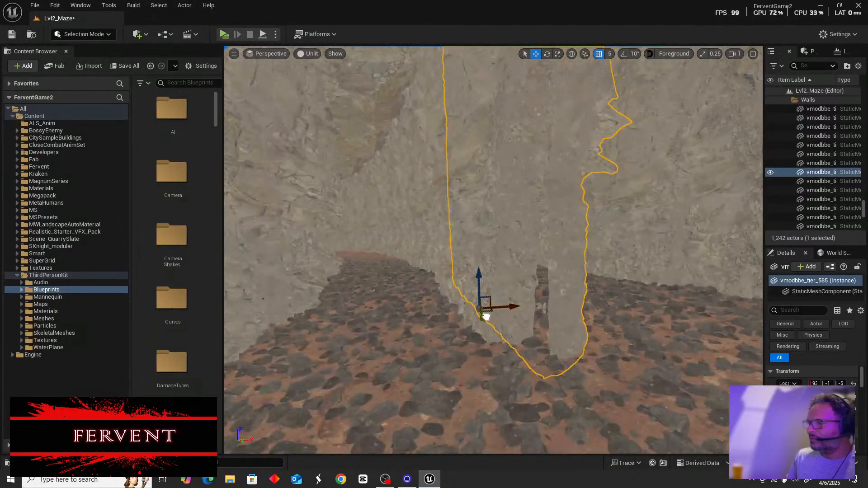
left_click_drag(484, 313, 482, 312)
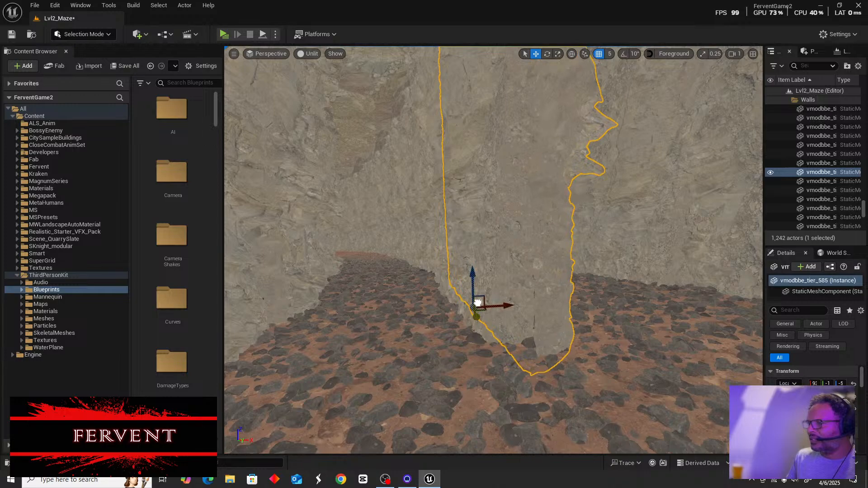
left_click_drag(474, 305, 476, 309)
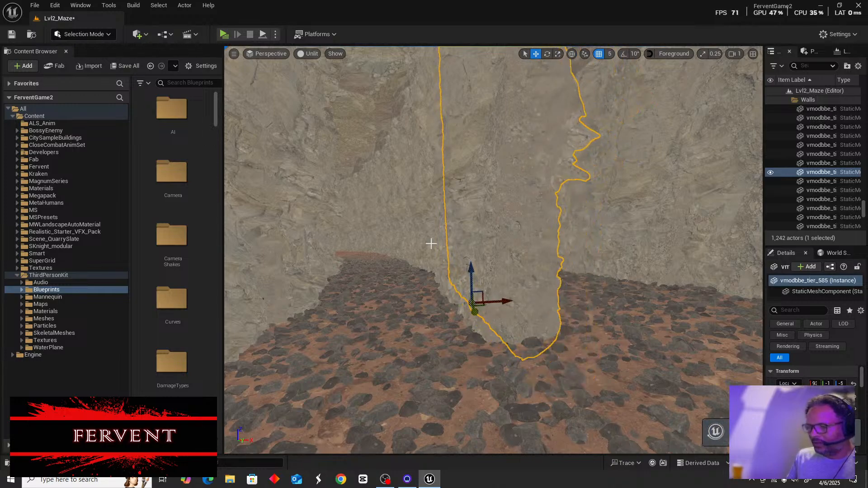
Switch the viewport to Lit and inspect the repositioned wall piece and the surrounding corridor under scene lighting
left_click(314, 53)
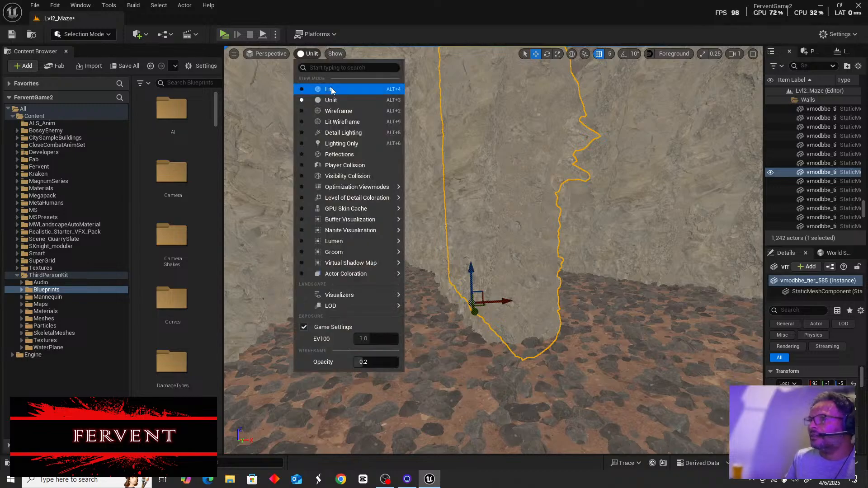
left_click(329, 89)
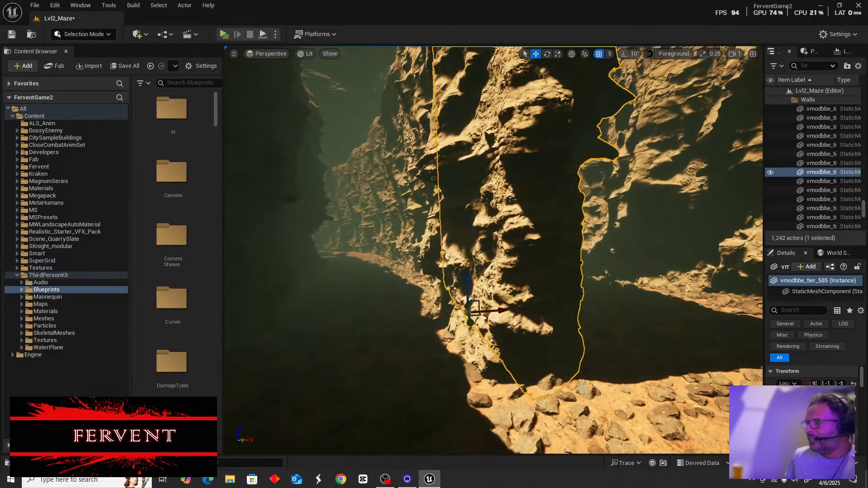
mouse_move(581, 388)
right_mouse_down()
mouse_move(409, 389)
mouse_move(549, 389)
mouse_move(584, 357)
mouse_move(588, 323)
mouse_move(581, 388)
right_mouse_up()
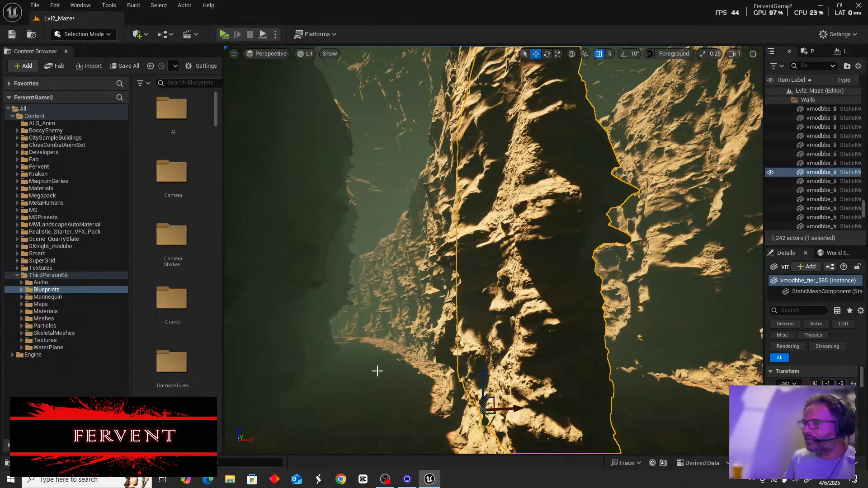
right_click_drag(378, 371, 484, 454)
key("w")
key("w")
key("w")
key("w")
key("w")
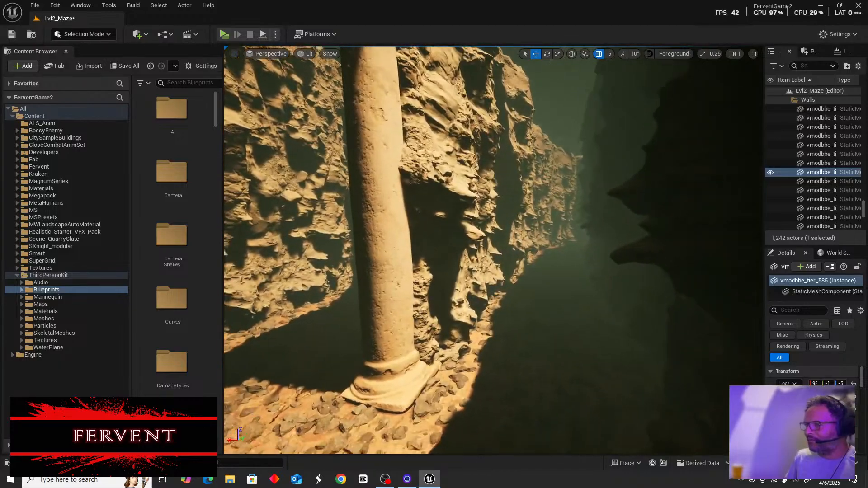
Lower the pale stone pillar slightly so its base sinks into the rocky ground
left_click(391, 370)
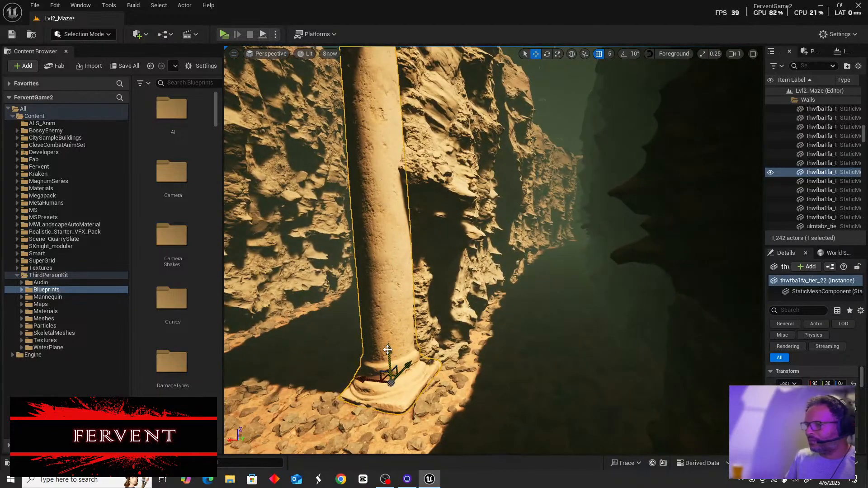
key("s")
mouse_move(502, 364)
right_mouse_down()
mouse_move(516, 376)
mouse_move(532, 339)
mouse_move(543, 337)
mouse_move(550, 353)
mouse_move(760, 349)
mouse_move(661, 341)
mouse_move(681, 337)
mouse_move(678, 348)
mouse_move(687, 346)
mouse_move(505, 357)
right_mouse_up()
key("w")
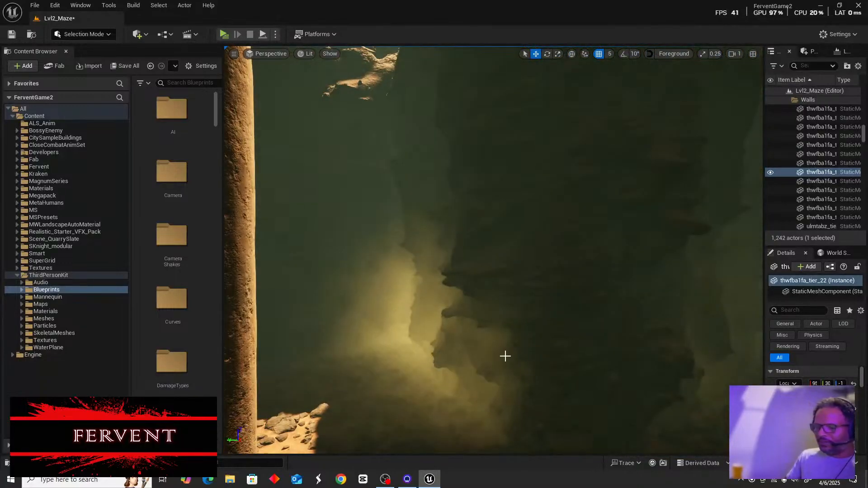
Return the viewport to Unlit and examine the corridor walls around the pillar for exposed grid
left_click(309, 54)
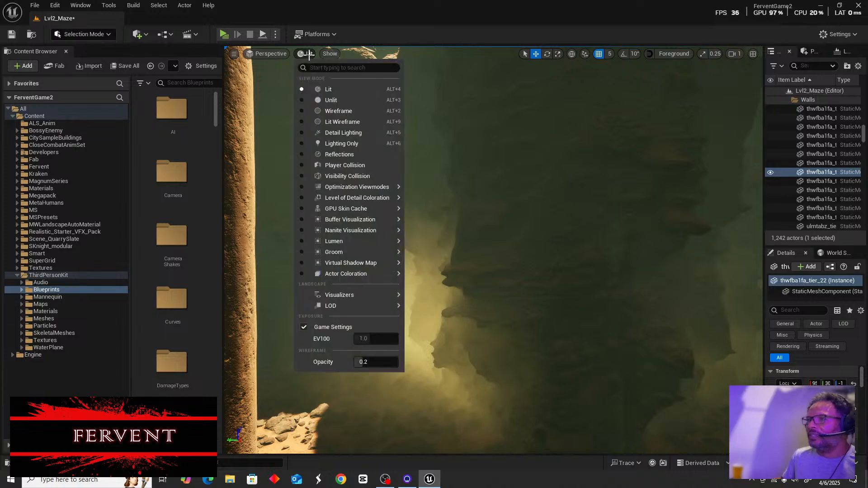
left_click(335, 99)
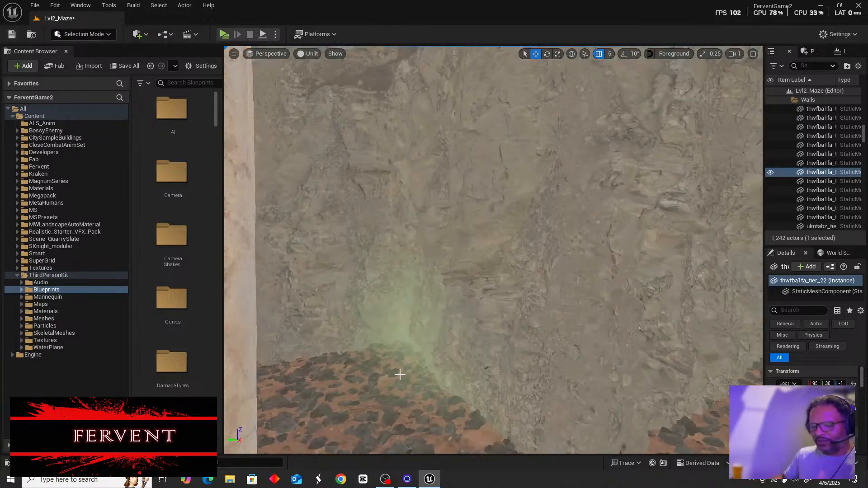
right_click_drag(380, 376, 212, 351)
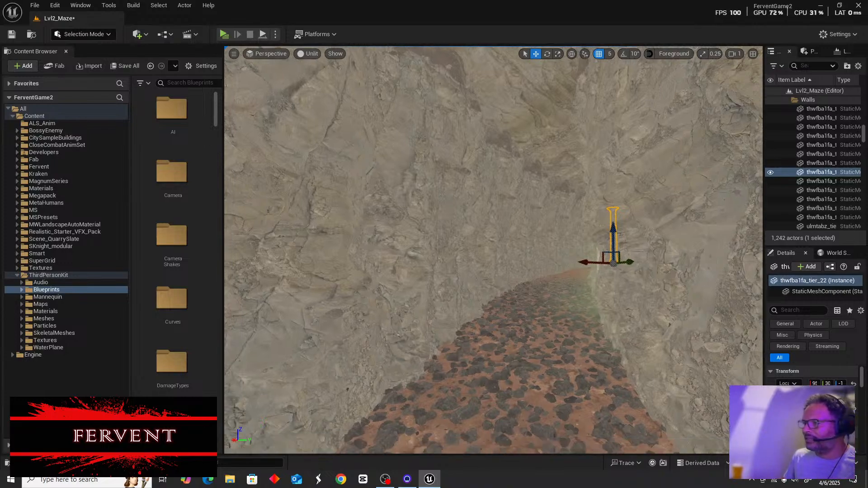
right_click_drag(493, 250, 578, 246)
key("w")
key("w")
right_click_drag(494, 250, 565, 251)
key("w")
key("w")
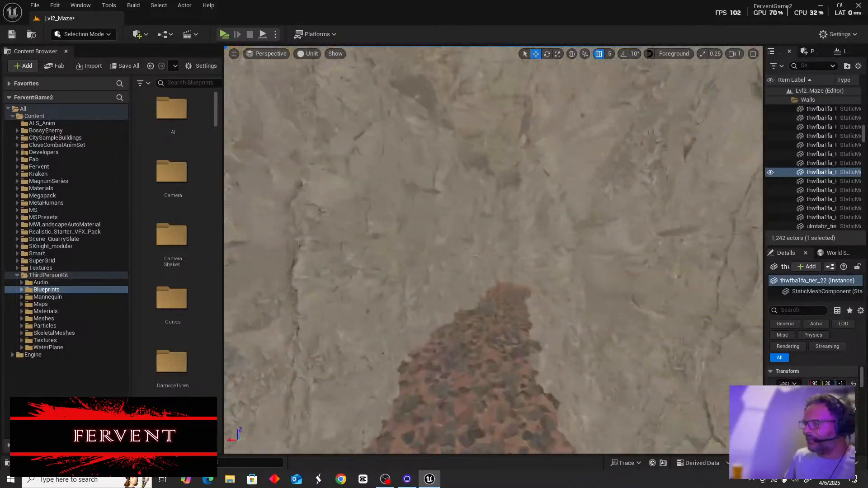
key("s")
right_click_drag(493, 250, 620, 249)
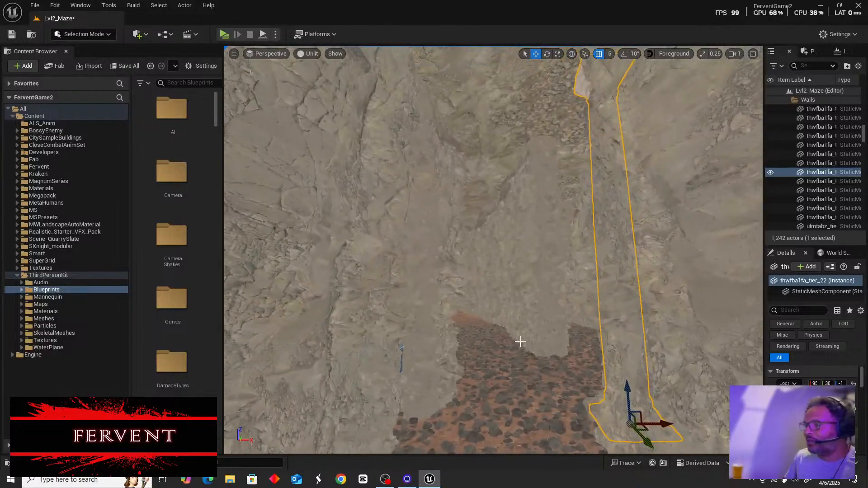
Slide the rock wall piece opposite the pillar along its X axis, back toward the corridor wall
right_click_drag(514, 380, 561, 407)
key("w")
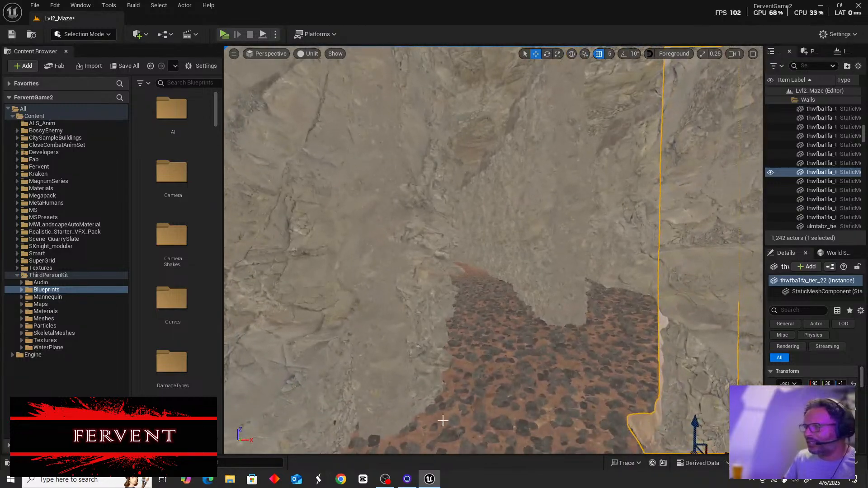
left_click(378, 405)
scroll(378, 406, "down", 3)
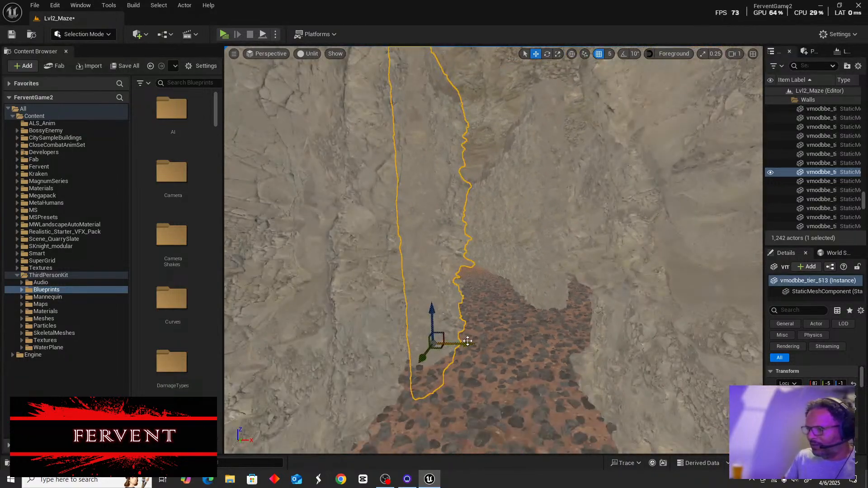
left_click_drag(467, 341, 454, 344)
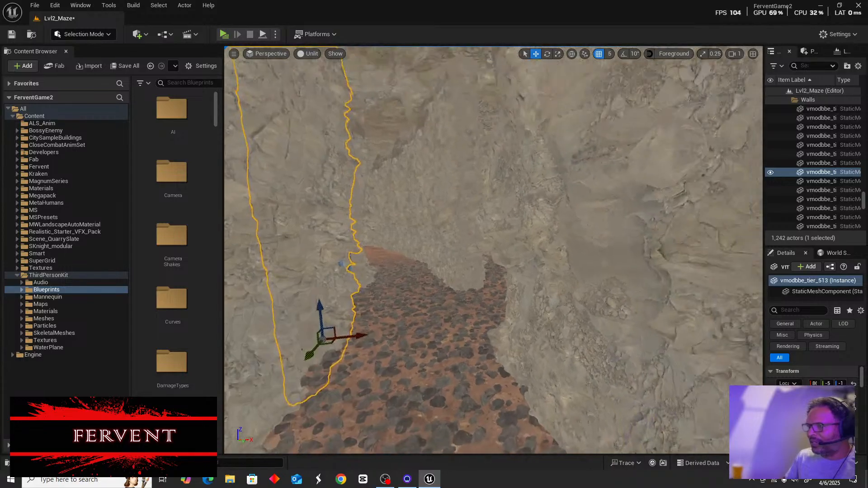
Delete the large grid block exposed around the shifted wall piece
right_click_drag(493, 250, 430, 195)
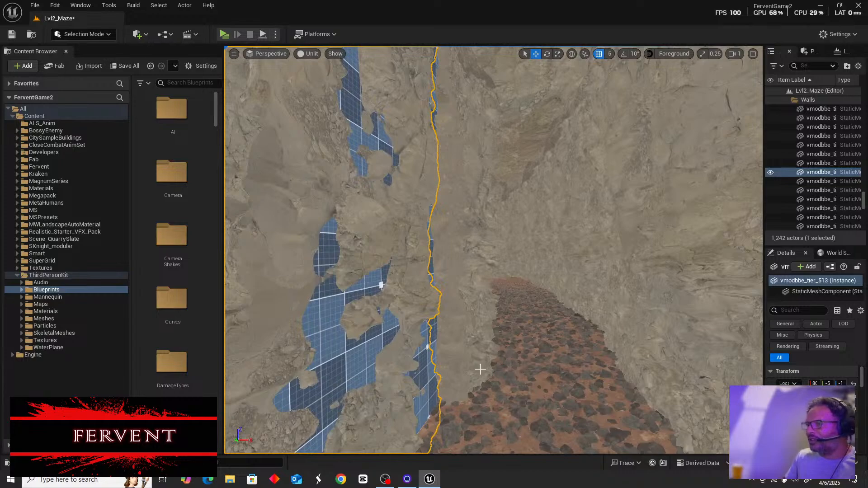
left_click(452, 370)
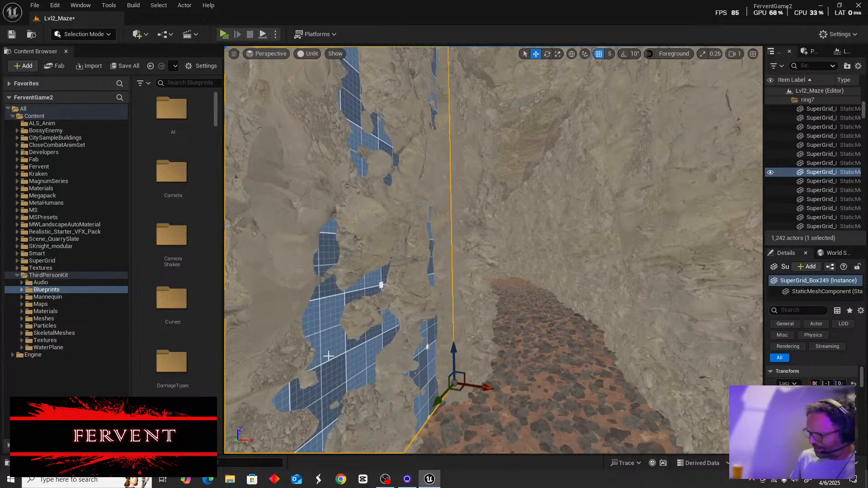
key("Delete")
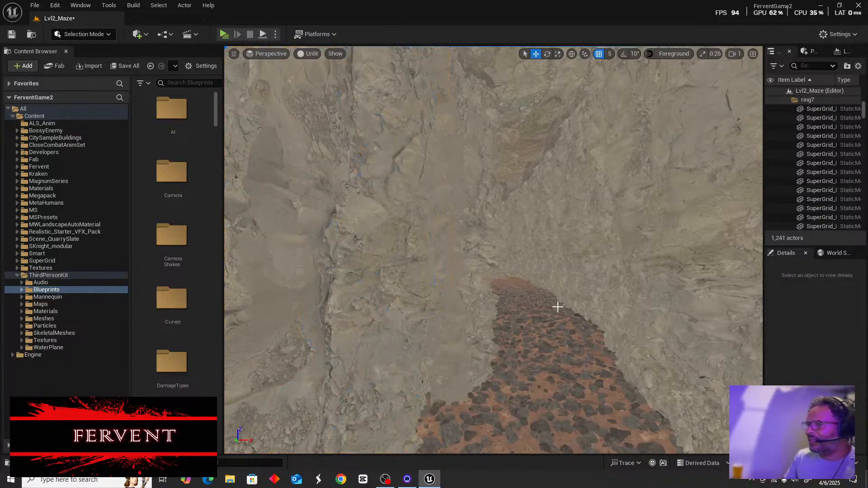
Examine the walls farther along the corridor, up to the fog area, for exposed grid
key("w")
key("w")
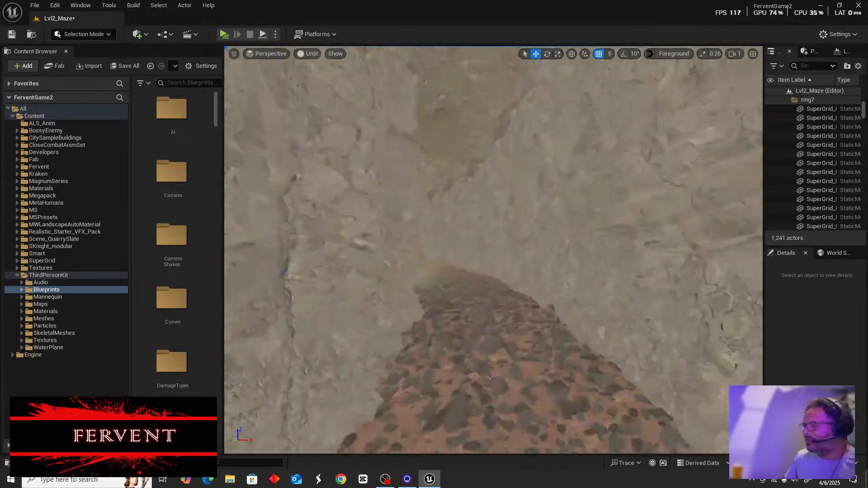
key("w")
key("w")
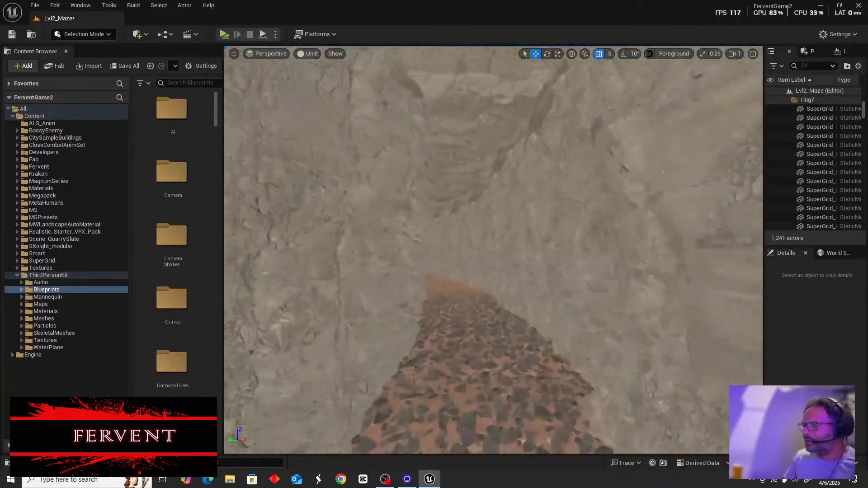
key("w")
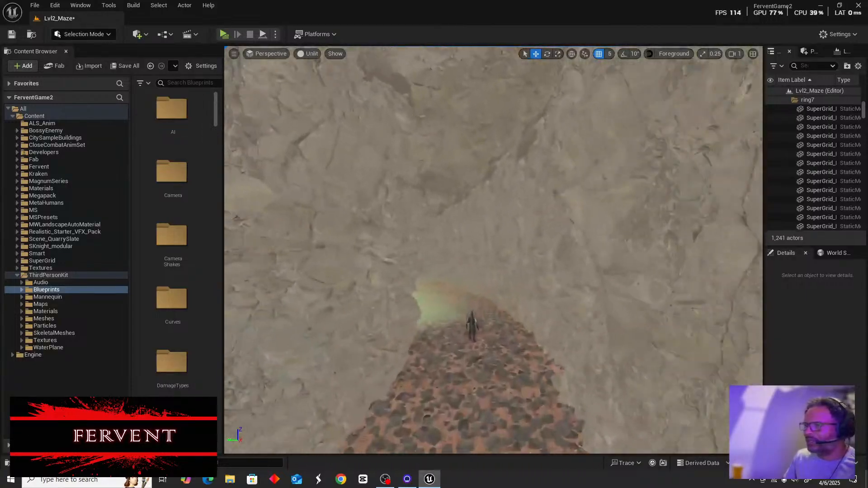
key("w")
right_click_drag(493, 250, 407, 257)
key("w")
right_click_drag(627, 206, 602, 221)
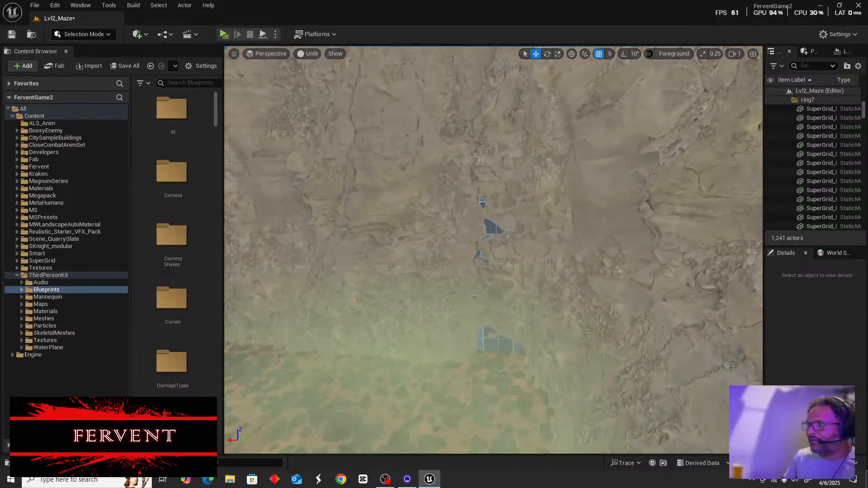
Lower the rock wall piece near the fog to cover the grid strip along its bottom edge
left_click(495, 226)
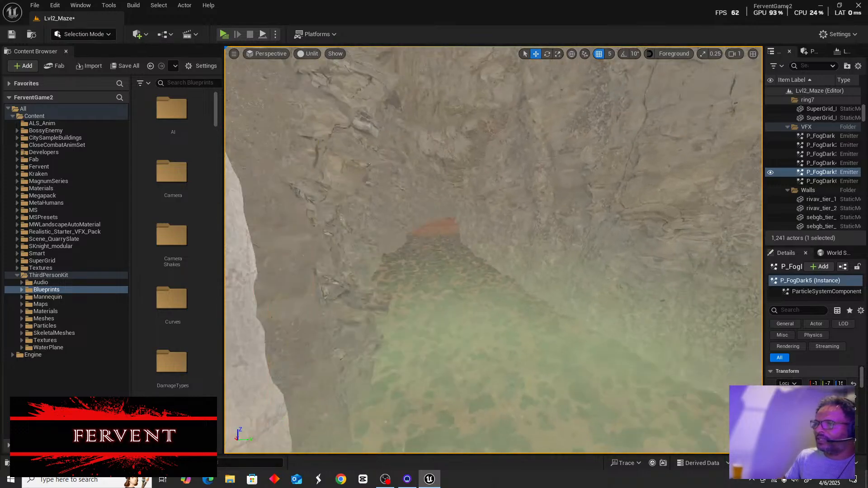
key("w")
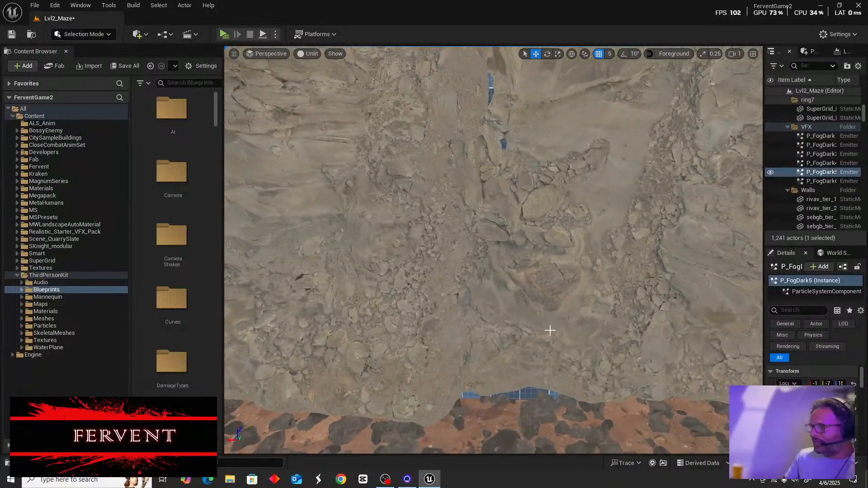
left_click(565, 263)
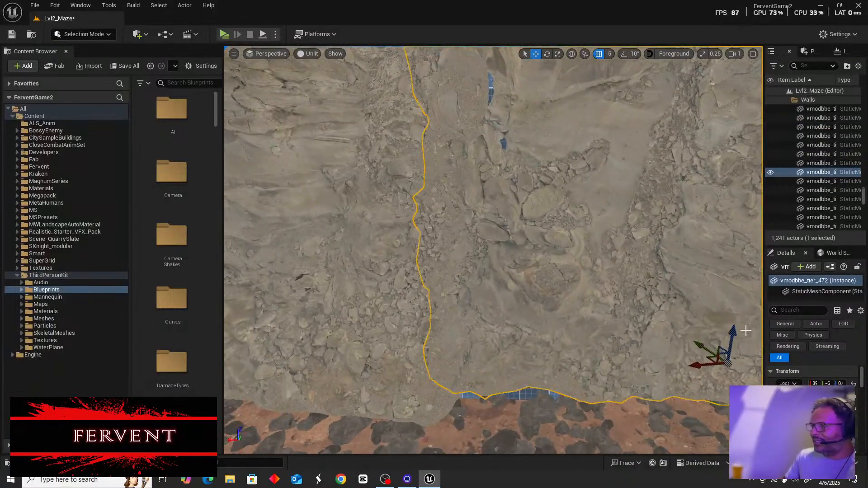
left_click_drag(734, 331, 727, 345)
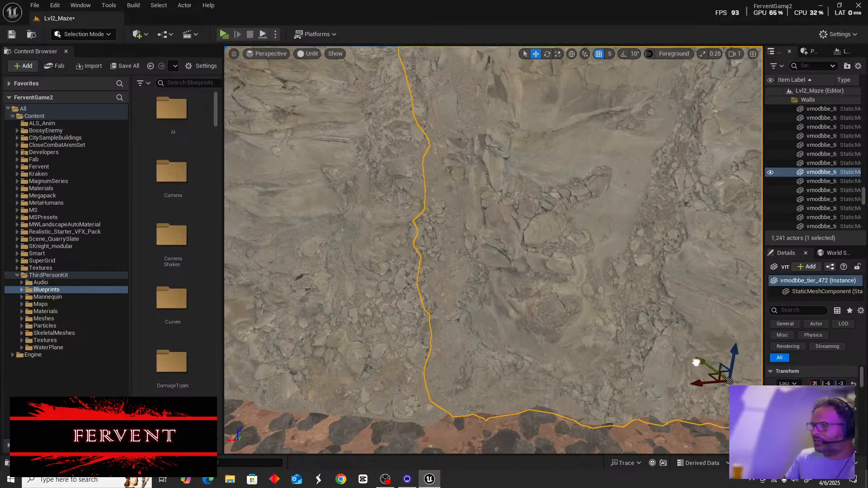
Lower the rock wall piece beside the green fog so its bottom edge sinks into the corridor floor
mouse_move(673, 358)
right_mouse_down()
mouse_move(656, 412)
mouse_move(534, 371)
mouse_move(563, 374)
mouse_move(588, 403)
mouse_move(692, 366)
mouse_move(760, 380)
mouse_move(740, 389)
mouse_move(759, 380)
mouse_move(671, 376)
mouse_move(685, 364)
mouse_move(678, 361)
right_mouse_up()
key("w")
key("w")
key("w")
key("w")
key("w")
left_click(694, 290)
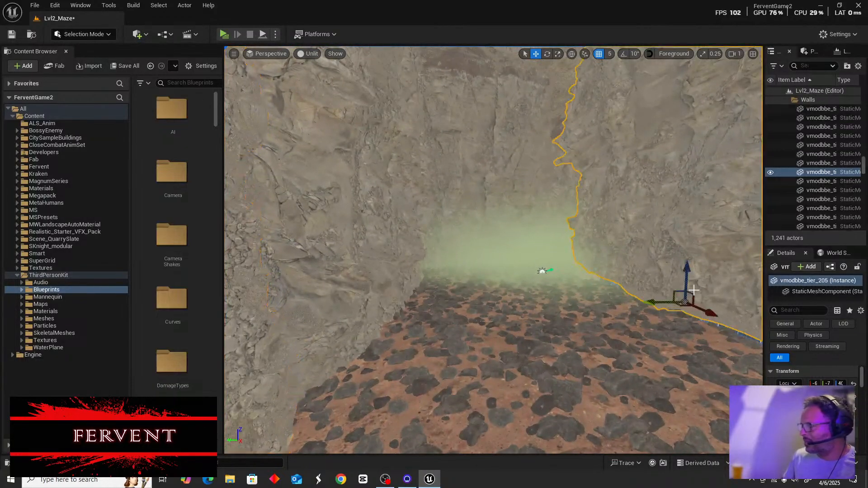
scroll(694, 290, "down", 1)
scroll(670, 272, "down", 3)
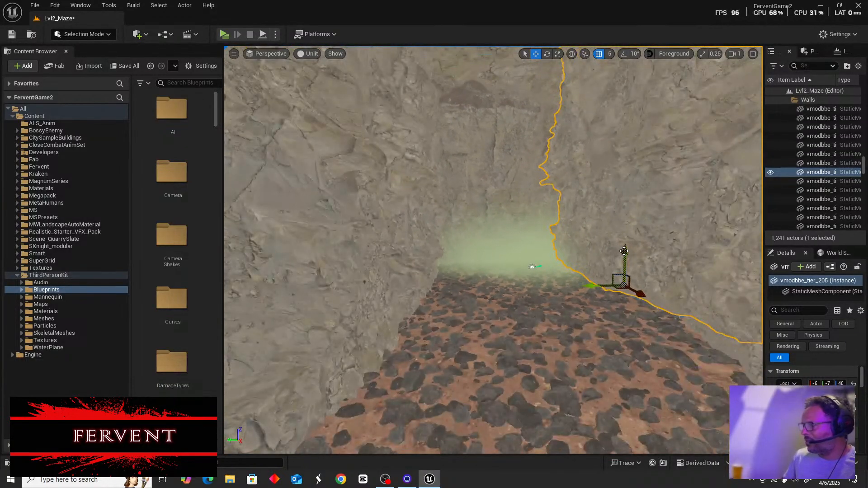
left_click_drag(624, 251, 623, 262)
right_click_drag(623, 262, 618, 275)
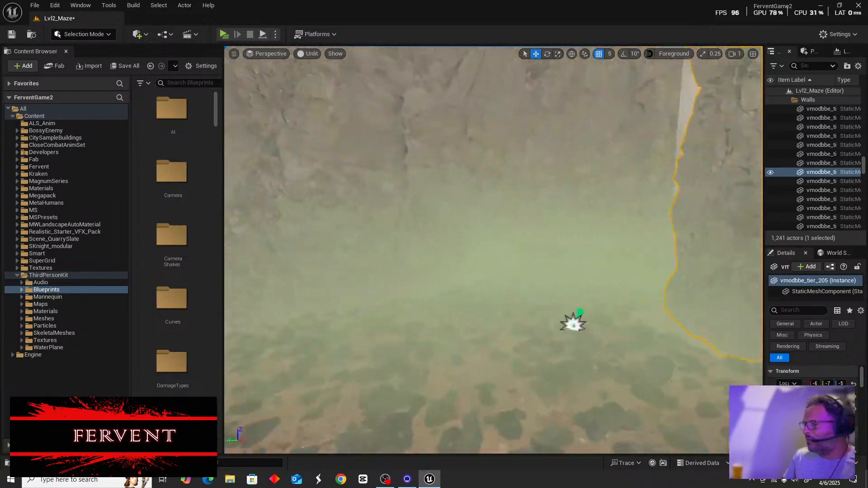
right_click_drag(535, 281, 652, 275)
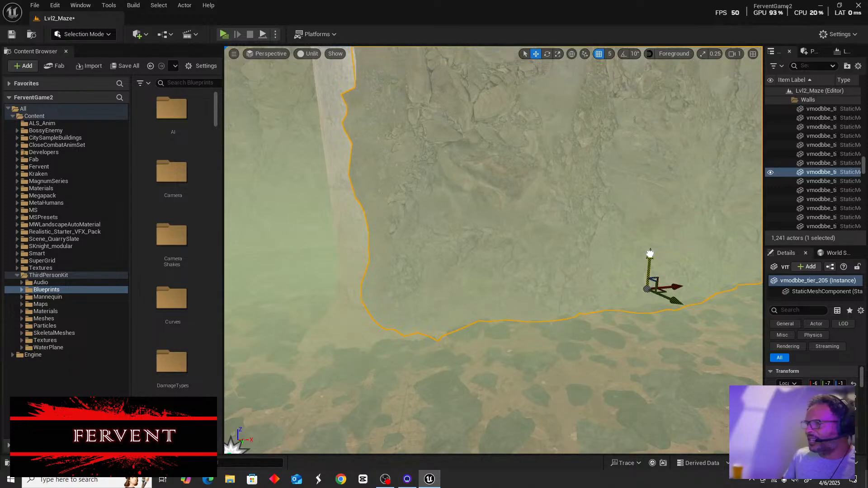
Lower the rock wall piece above the exposed blue grid strip until it reaches the rocky floor
right_click_drag(619, 252, 503, 258)
key("w")
key("w")
key("w")
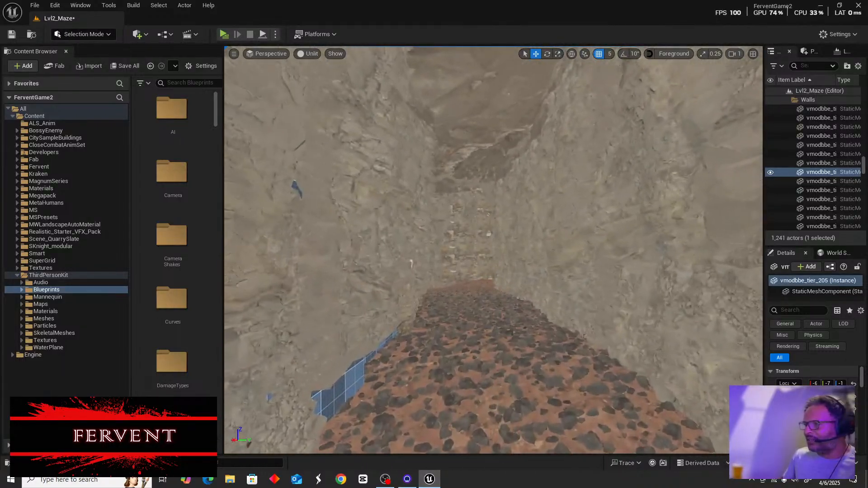
left_click(361, 289)
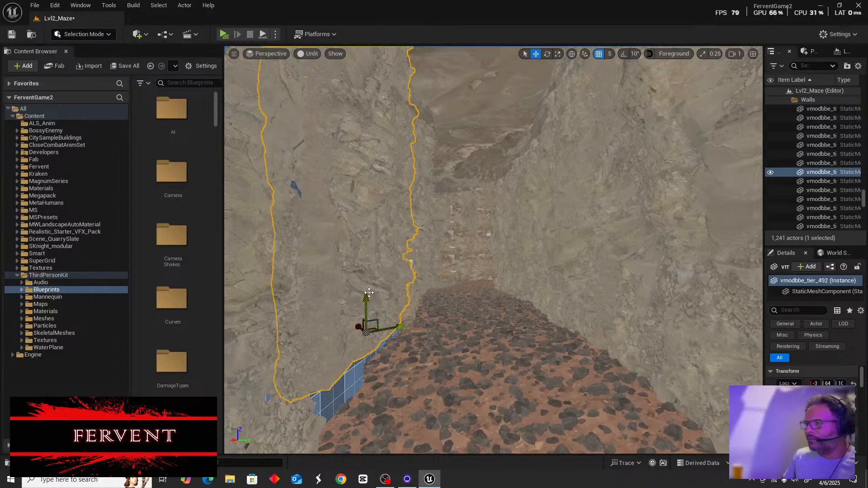
left_click_drag(369, 293, 355, 340)
Examine the corridor walls and pillar beyond the lowered piece for remaining gaps
right_click_drag(355, 339, 240, 335)
key("w")
key("w")
key("w")
key("w")
key("w")
key("w")
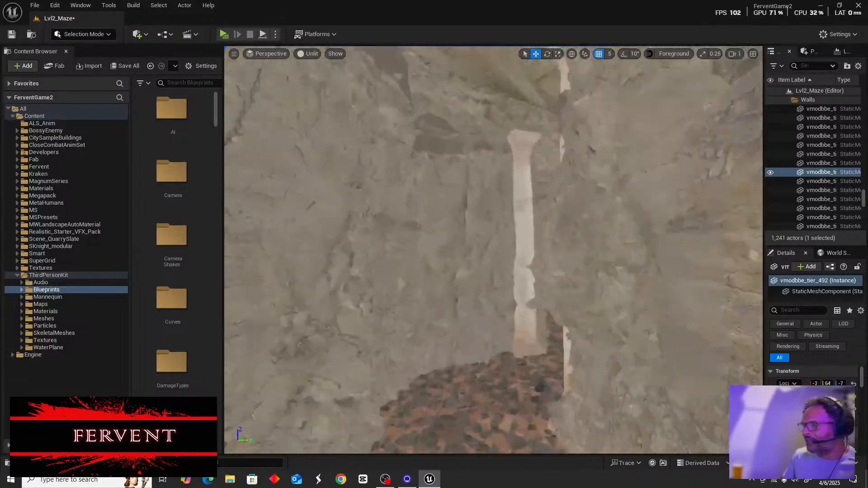
key("w")
mouse_move(493, 250)
right_mouse_down()
mouse_move(448, 250)
mouse_move(495, 242)
right_mouse_up()
key("w")
key("s")
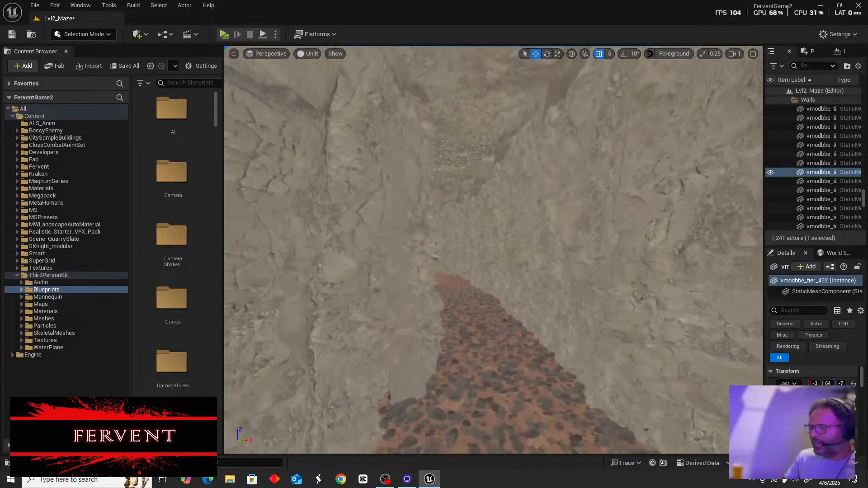
Tilt the narrow rock wall piece at the corridor edge slightly toward the path about its Y axis
left_click(390, 373)
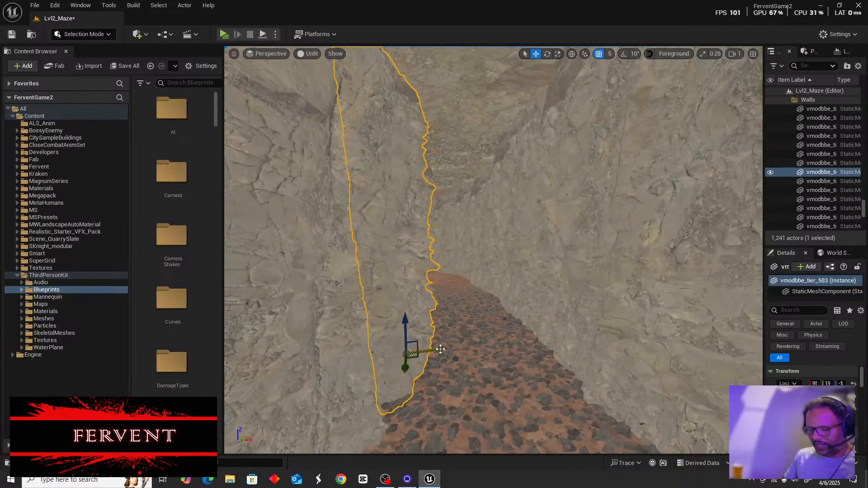
key("e")
left_click_drag(443, 324, 478, 332)
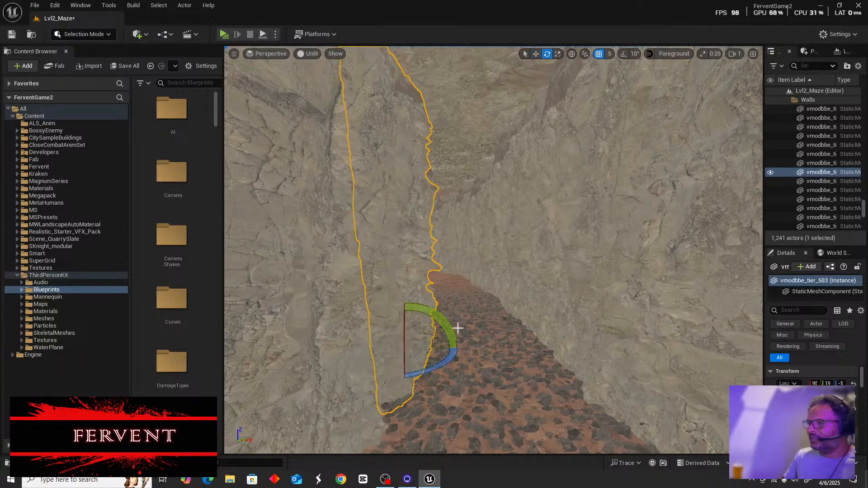
mouse_move(499, 323)
right_mouse_down()
mouse_move(499, 353)
mouse_move(504, 339)
mouse_move(491, 348)
mouse_move(515, 325)
mouse_move(501, 320)
right_mouse_up()
key("w")
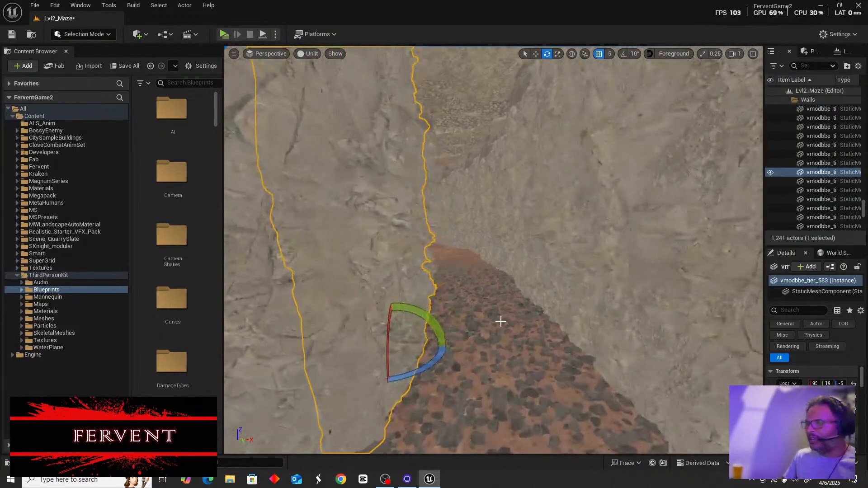
Switch the viewport to Lit shading and inspect the corridor walls around the dark pillar
left_click(310, 53)
left_click(329, 89)
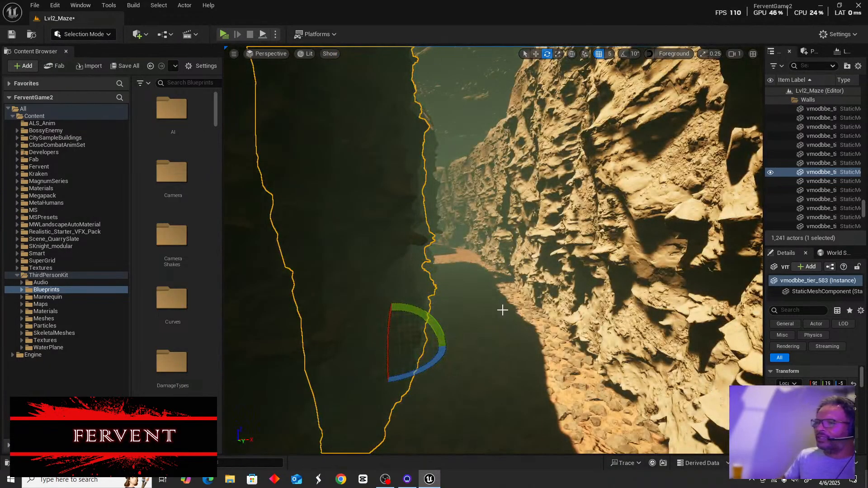
key("w")
right_click_drag(493, 250, 480, 346)
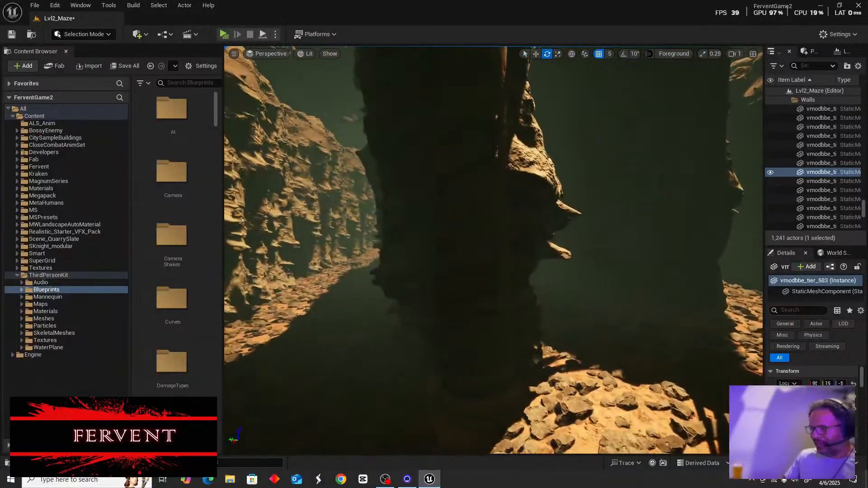
Slide the shadowed pillar along its Y axis at the foot of the dark rock wall
left_click(480, 346)
scroll(441, 326, "down", 4)
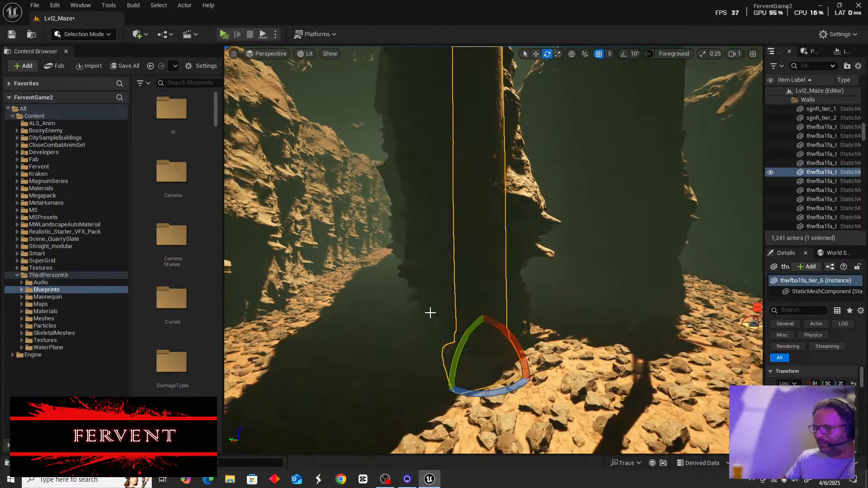
key("w")
mouse_move(407, 318)
right_mouse_down()
mouse_move(380, 318)
mouse_move(407, 318)
right_mouse_up()
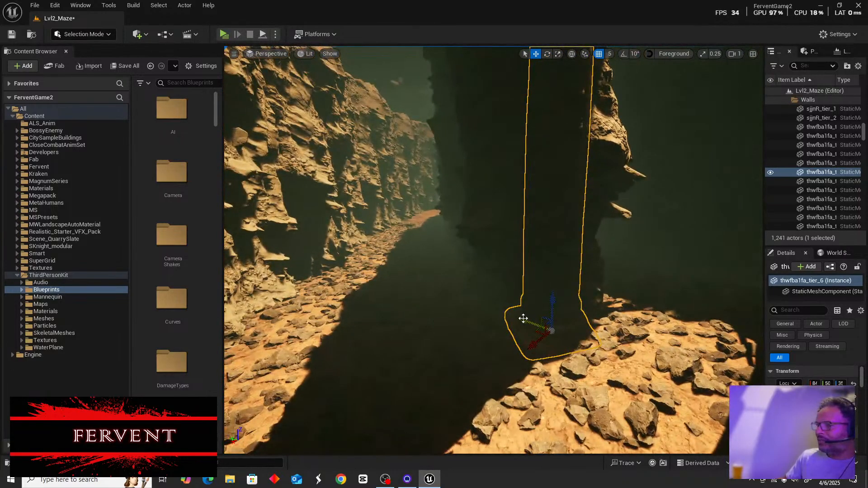
left_click_drag(524, 318, 536, 325)
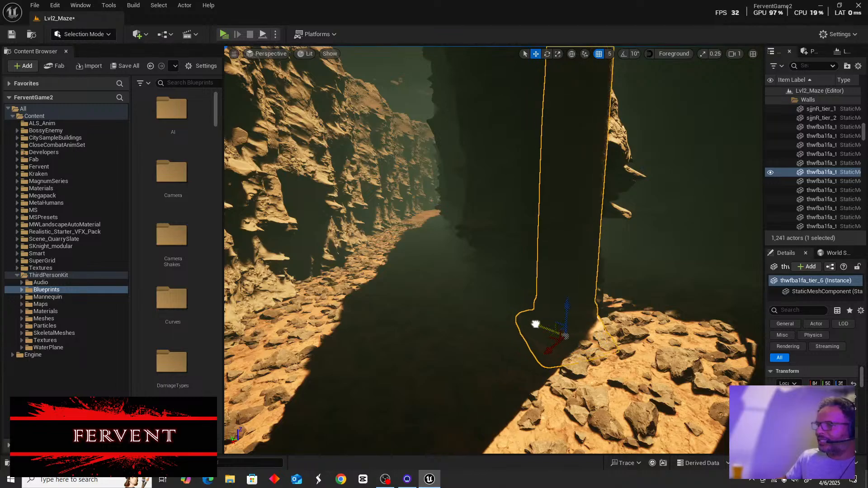
Check the corridor beside the moved pillar and return the viewport to Unlit shading
right_click_drag(535, 324, 541, 338)
right_click_drag(494, 250, 369, 262)
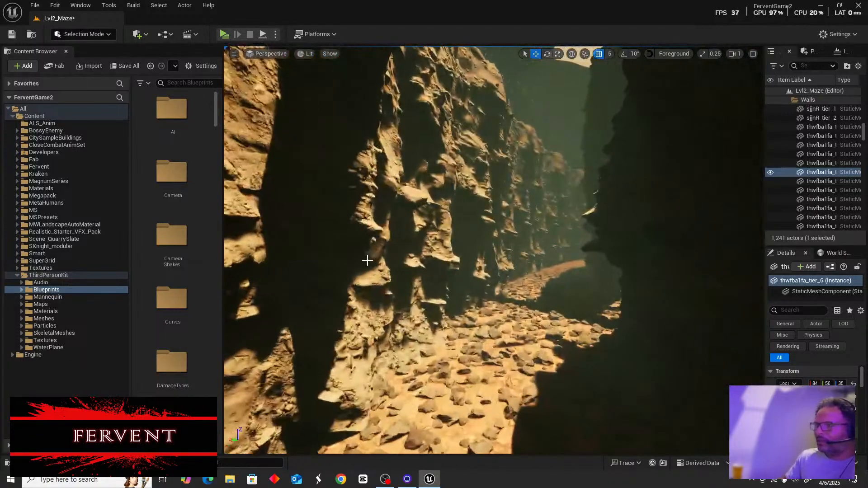
left_click(306, 53)
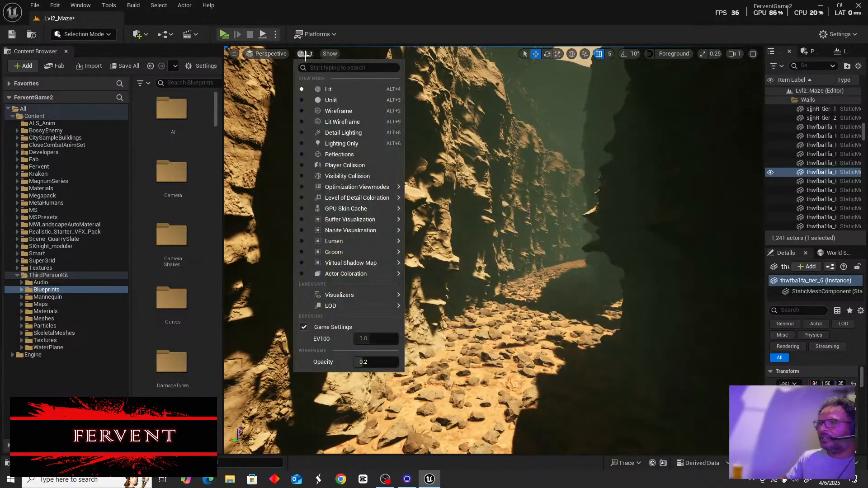
left_click(337, 100)
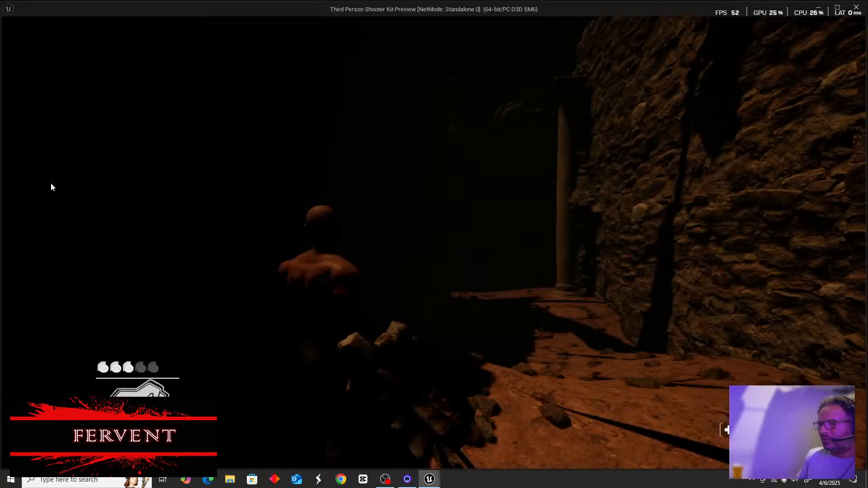
Playtest the level by running the character past the pillar and through the fog into the next rock corridor
left_click(325, 223)
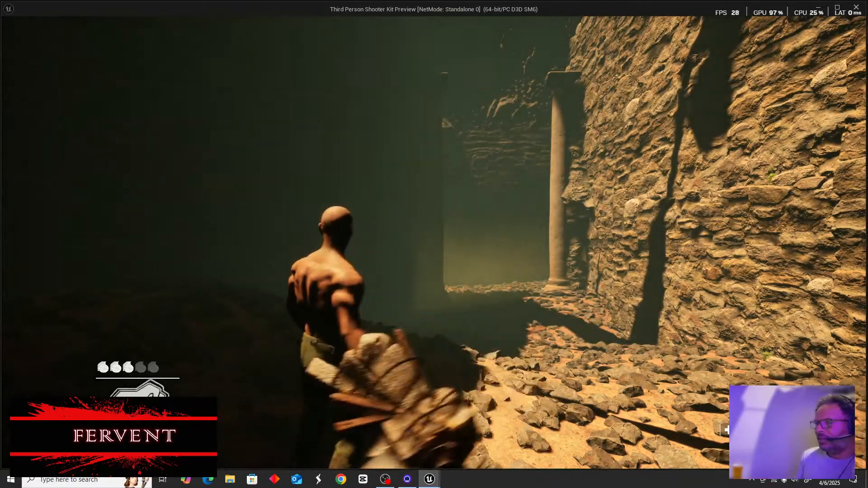
key("w")
key("w")
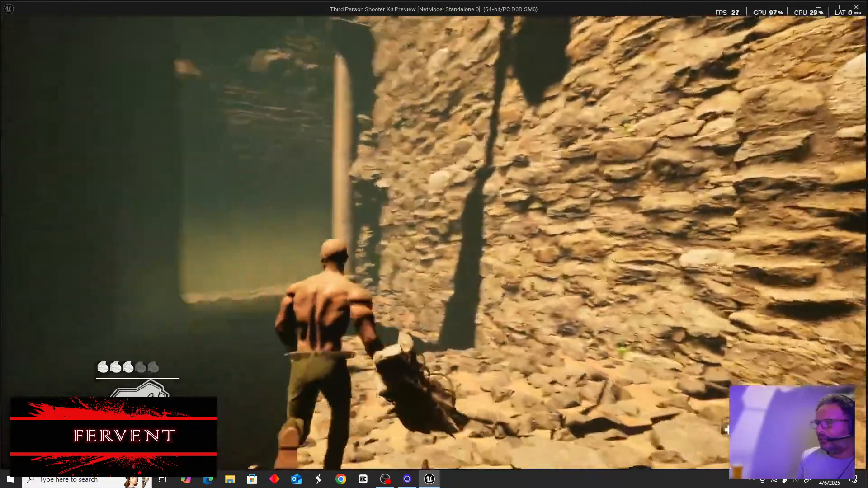
key("w")
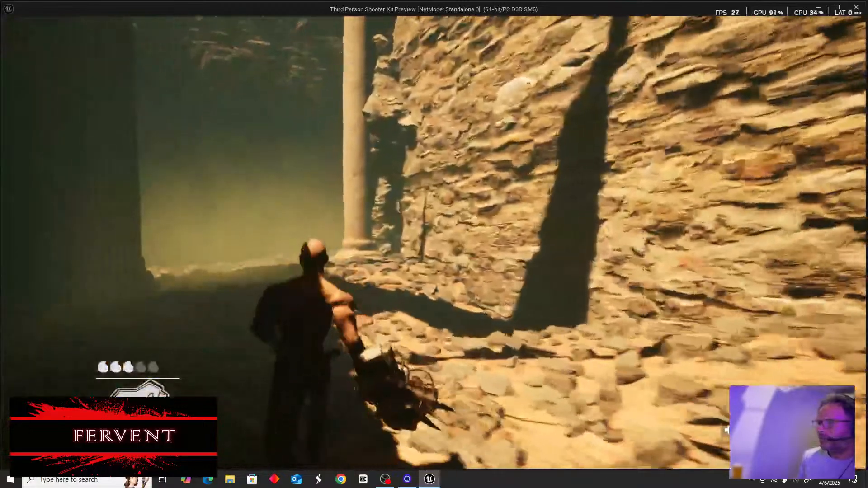
key("w")
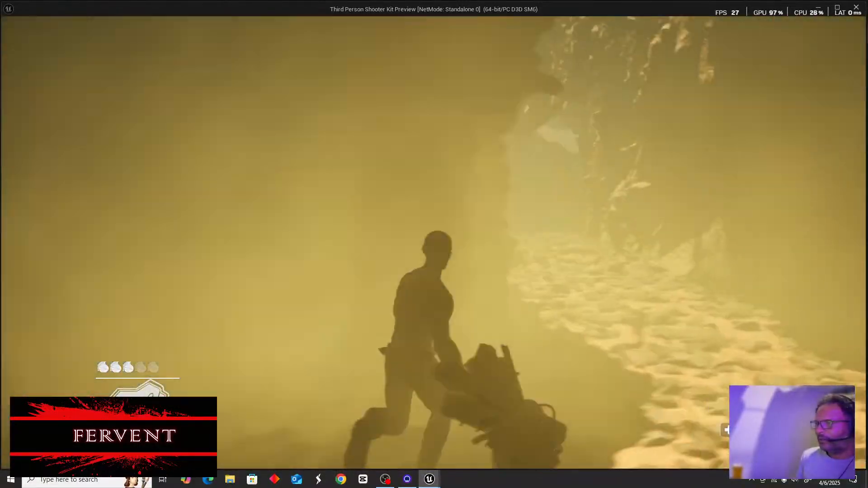
key("w")
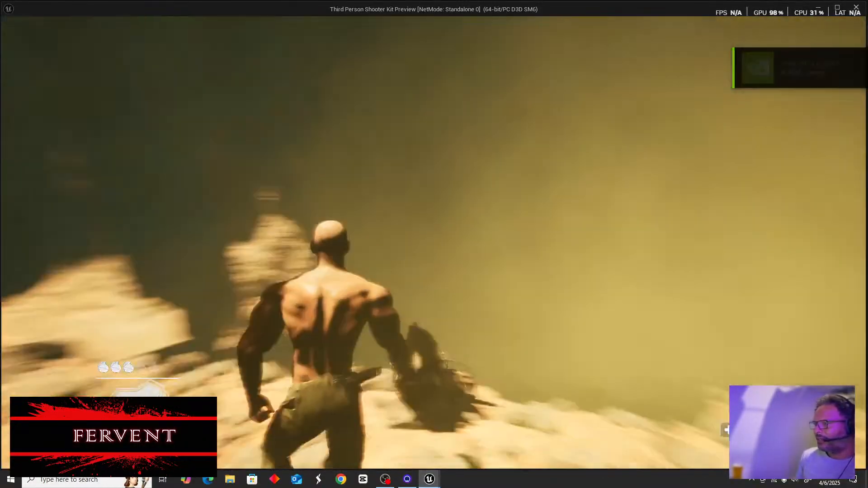
key("w")
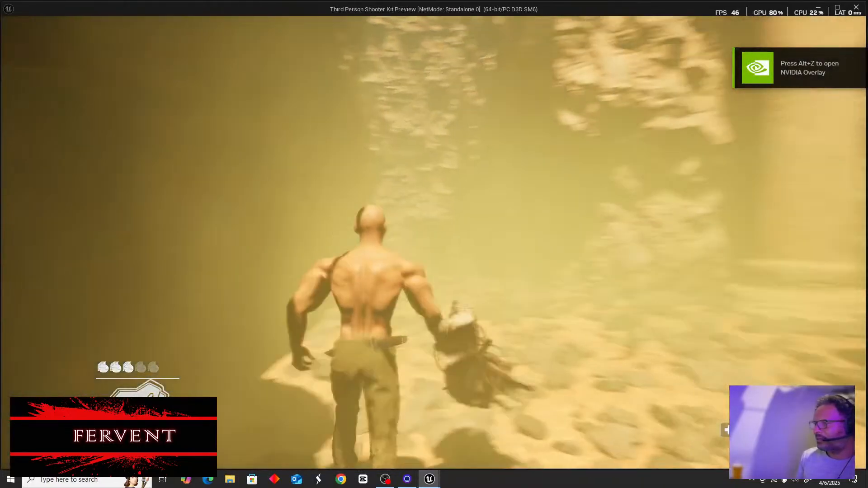
key("w")
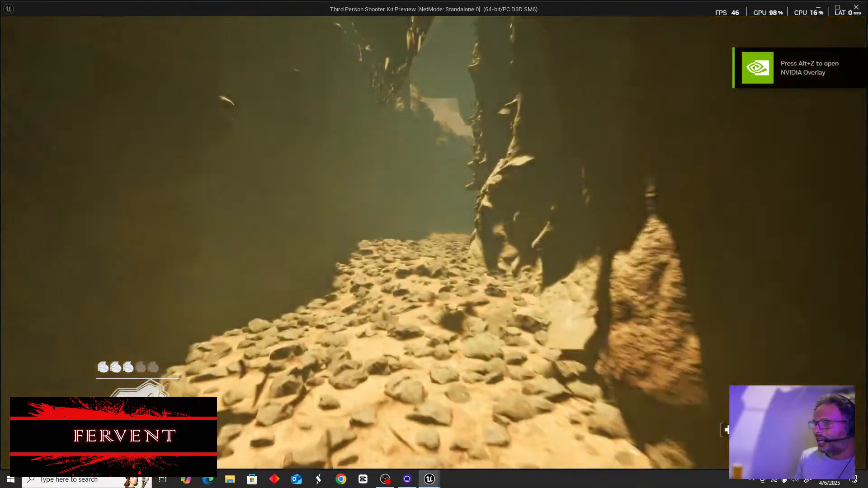
key("w")
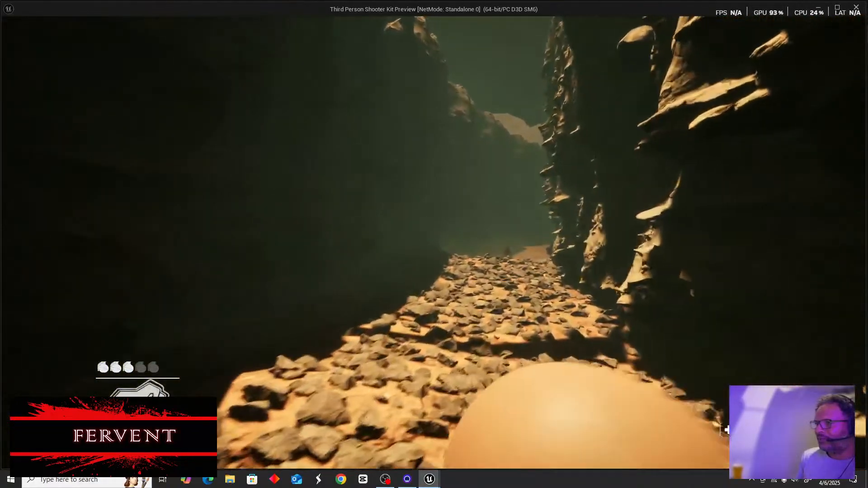
Run the character down the corridor past the attacking enemies to check the walls, and end the play session
key("w")
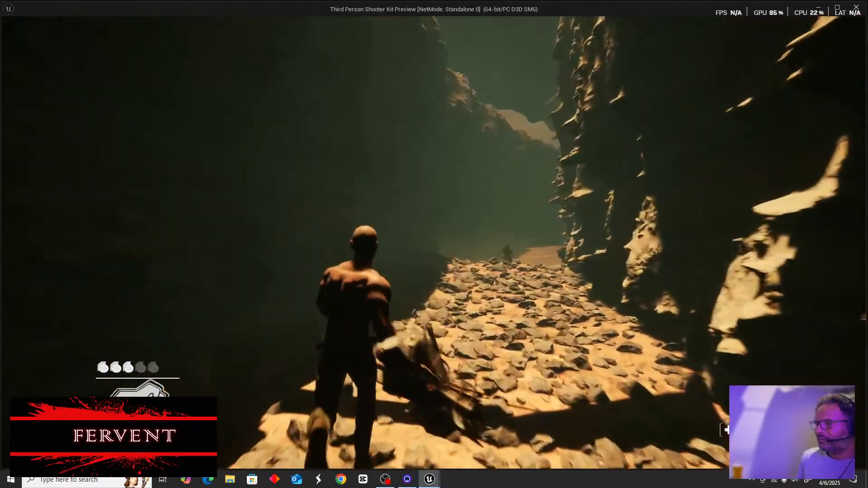
key("w")
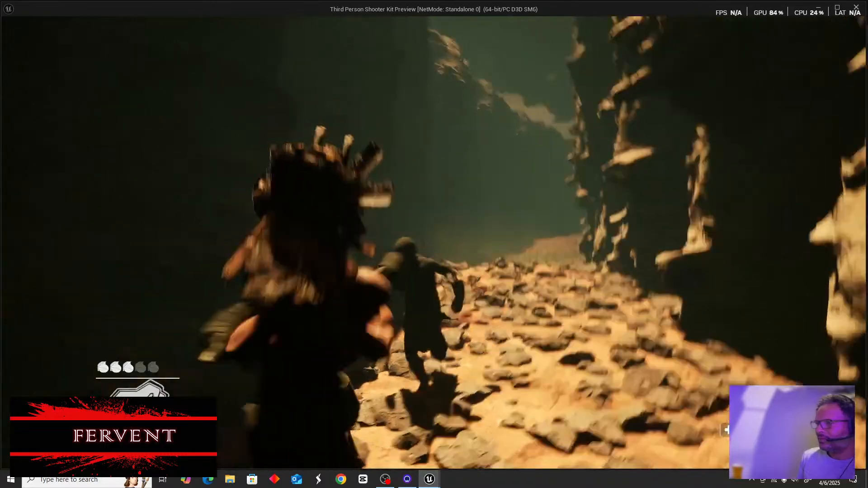
key("w")
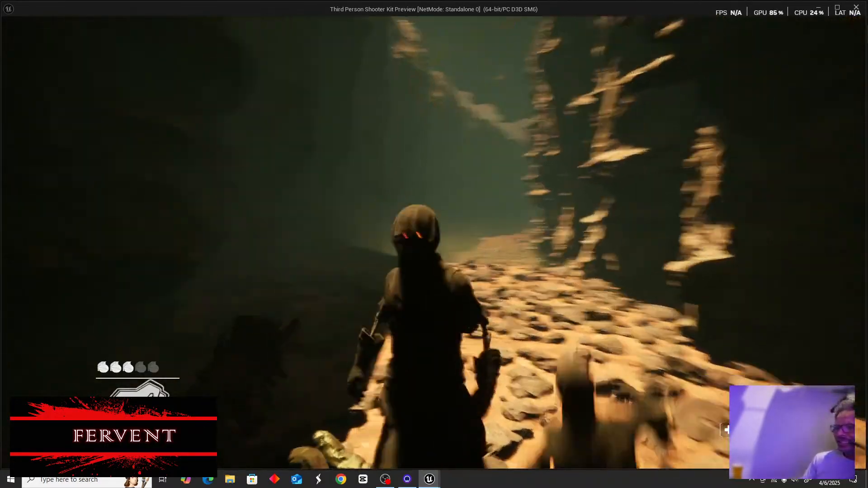
key("w")
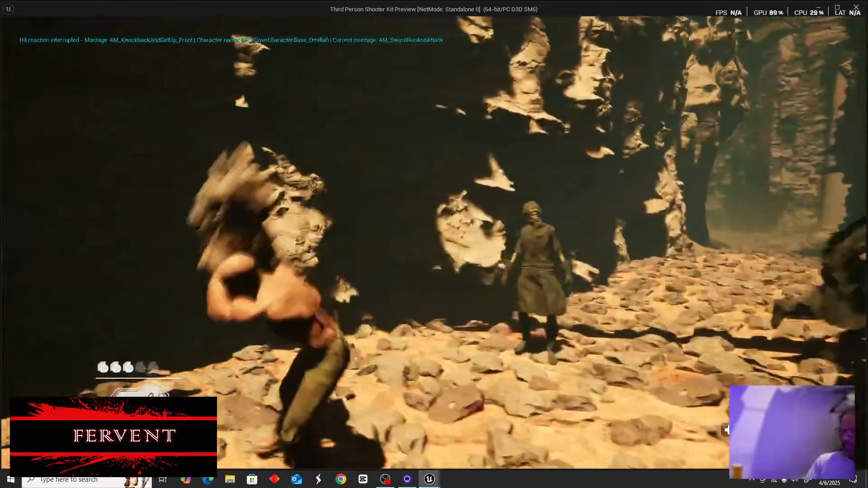
key("w")
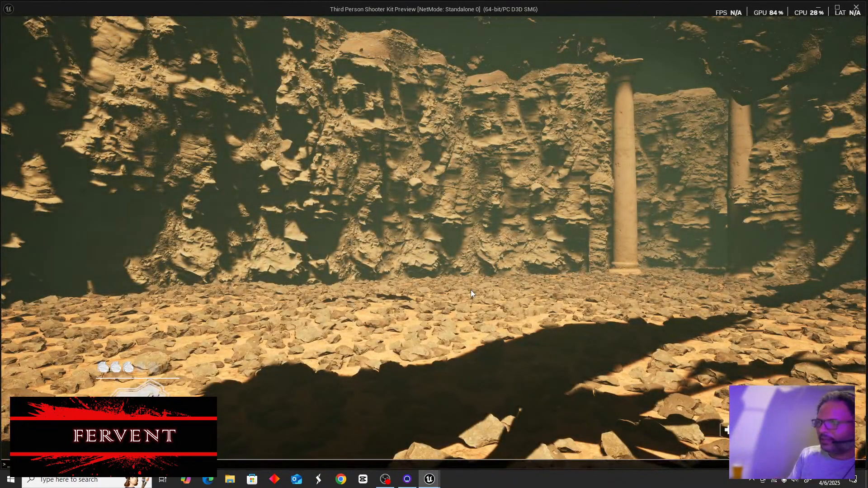
left_click(856, 8)
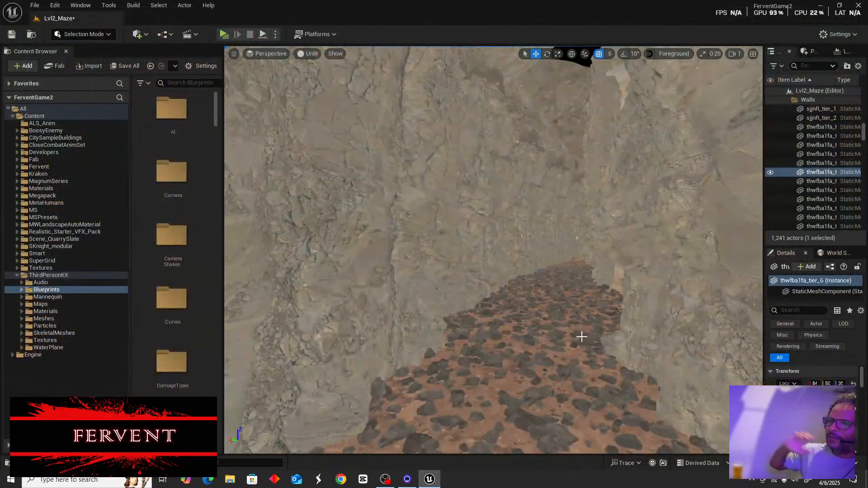
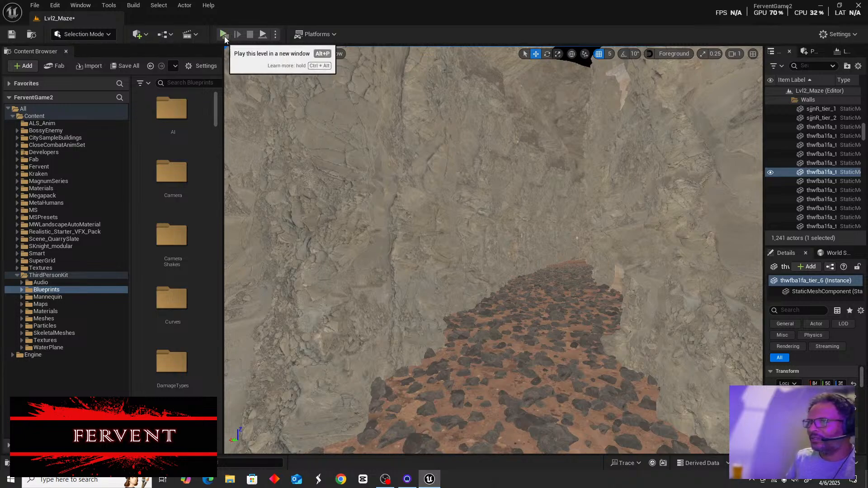
Playtest the level in a new window, running the character past the pillar and through the fog into the rock corridor
left_click(224, 34)
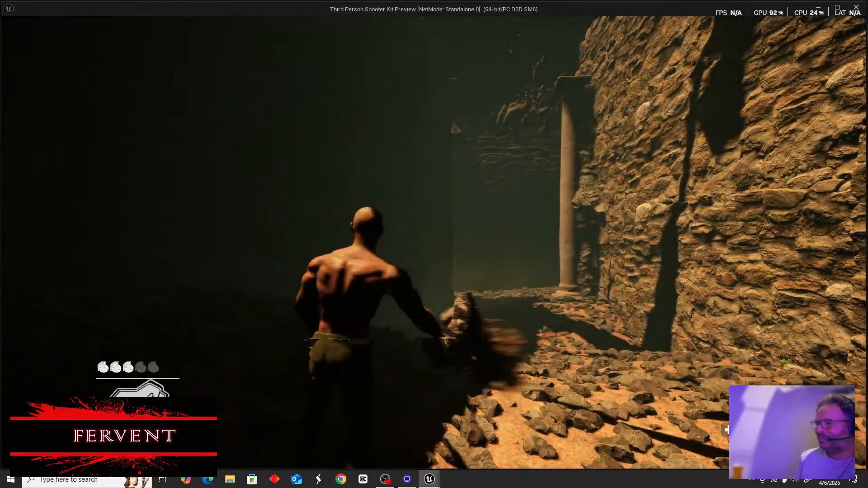
key("w")
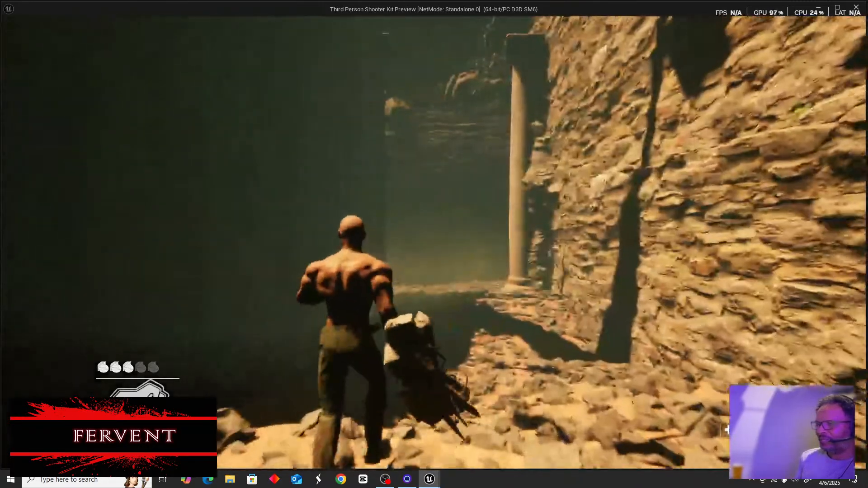
key("w")
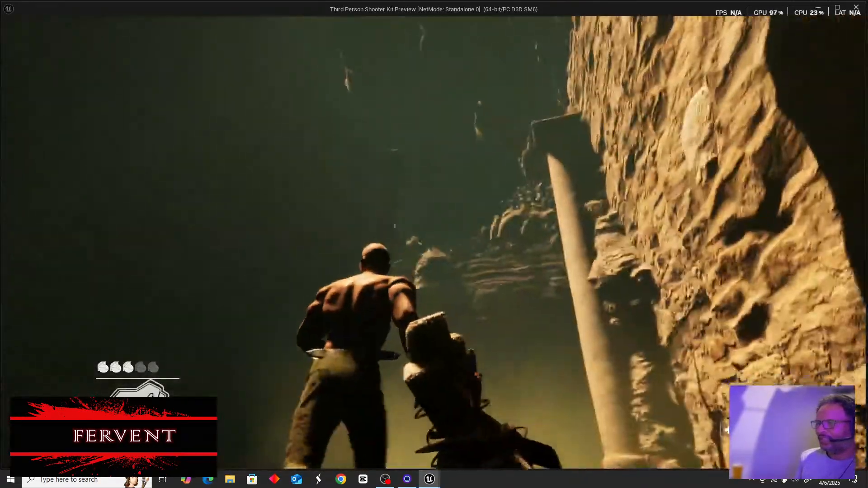
key("w")
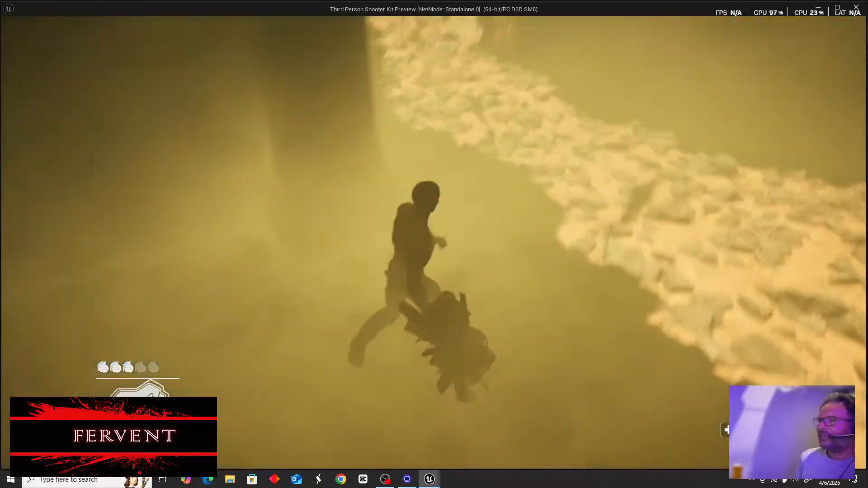
key("w")
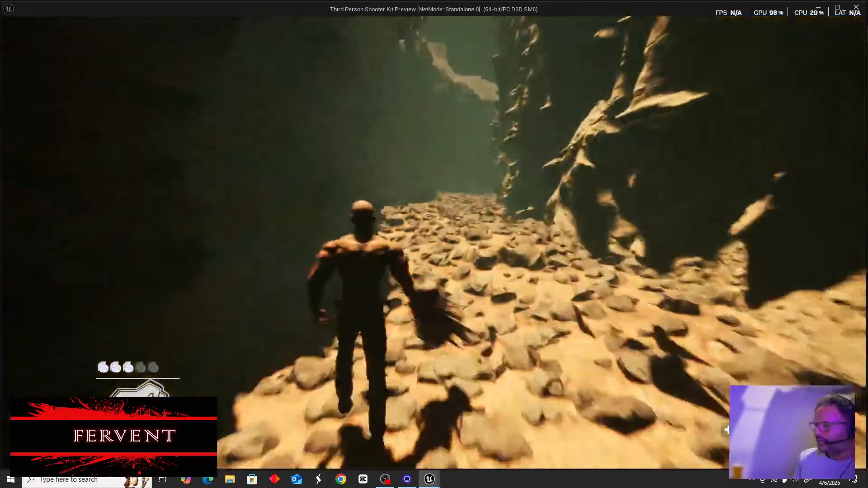
key("w")
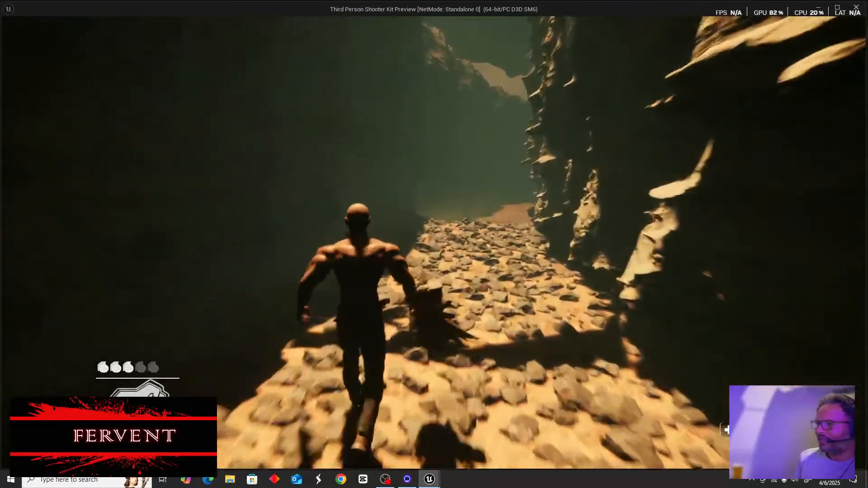
key("w")
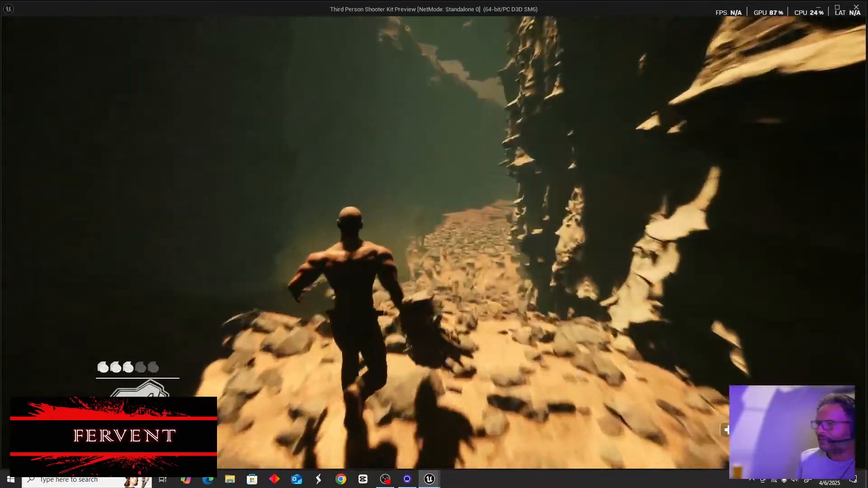
Push the character down the corridor through the enemy attacks and close the play session
key("w")
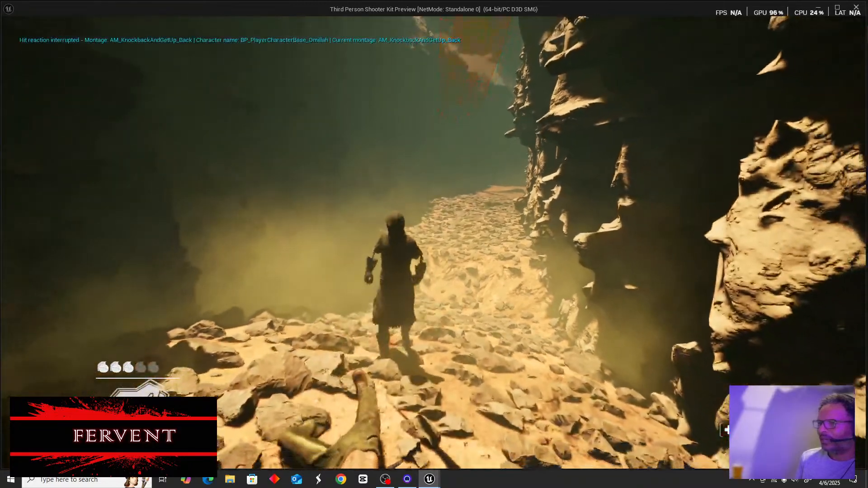
key("w")
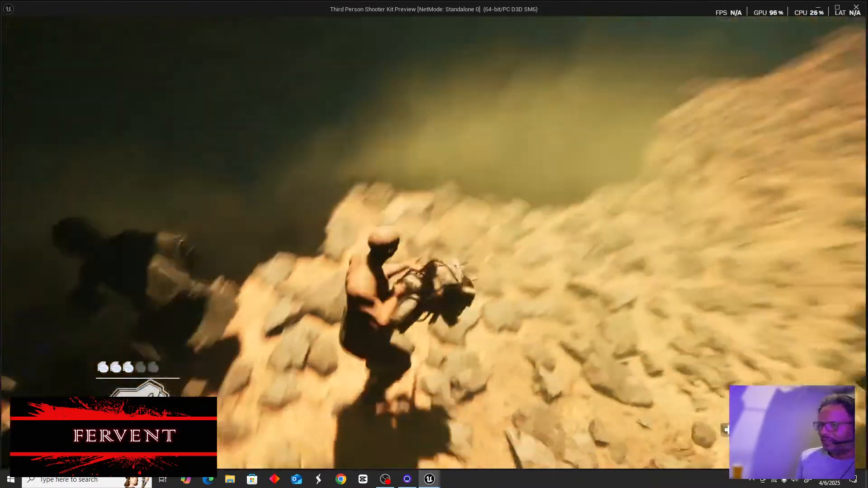
key("w")
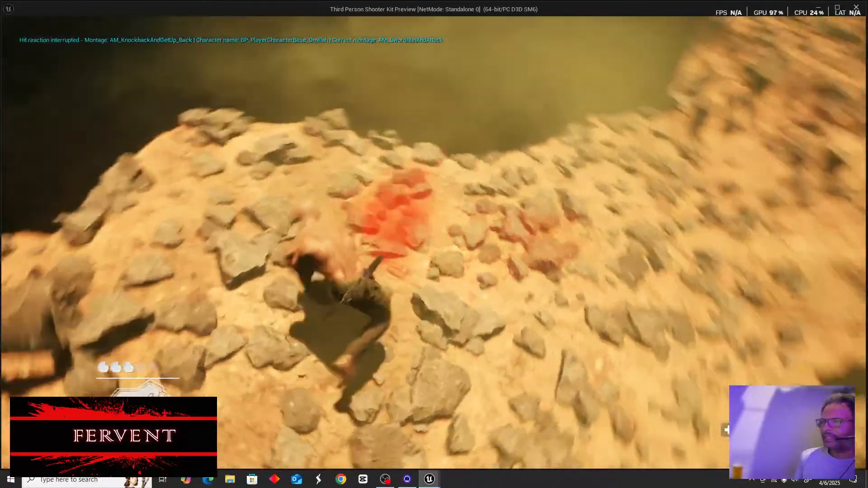
key("w")
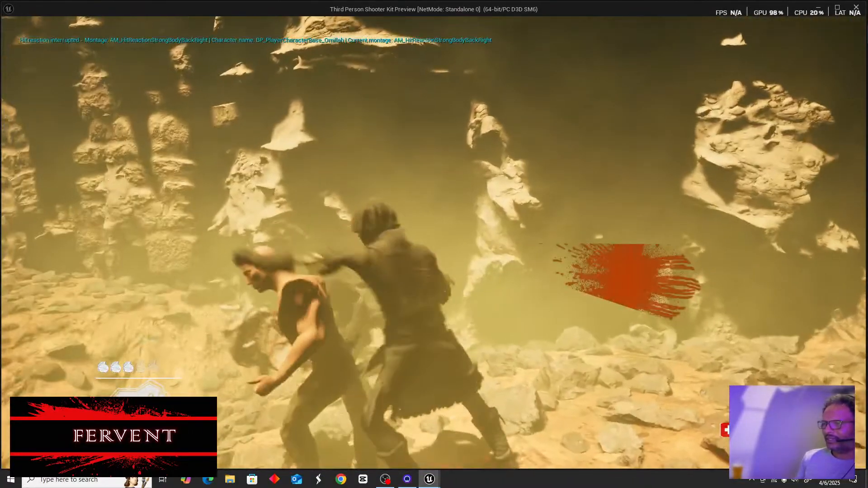
key("2")
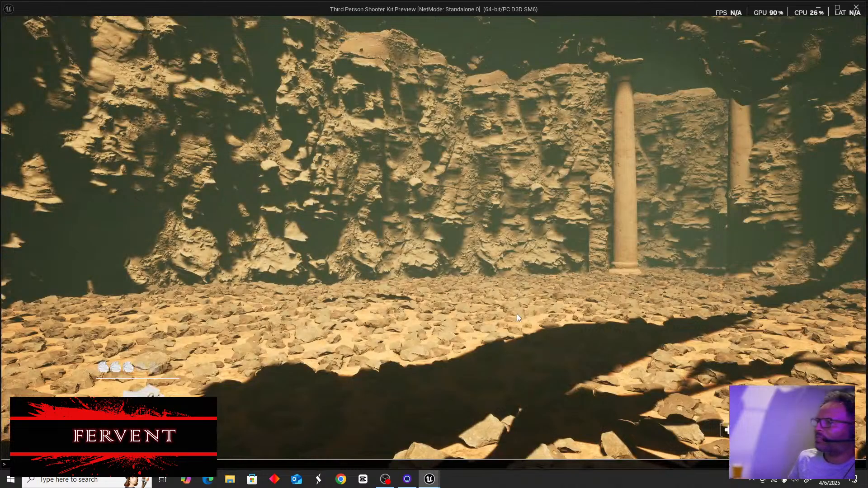
left_click(857, 7)
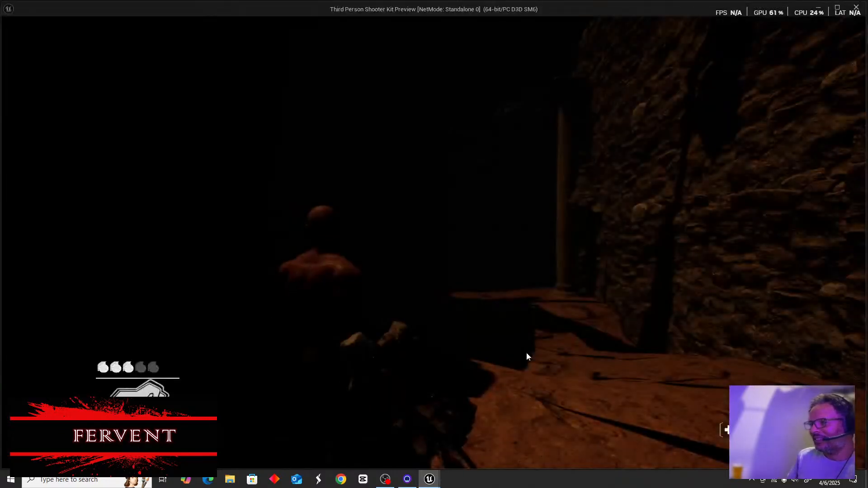
Playtest the level again with the character set to Unarmed, running through the fog and fighting the enemies in the corridor
left_click(527, 355)
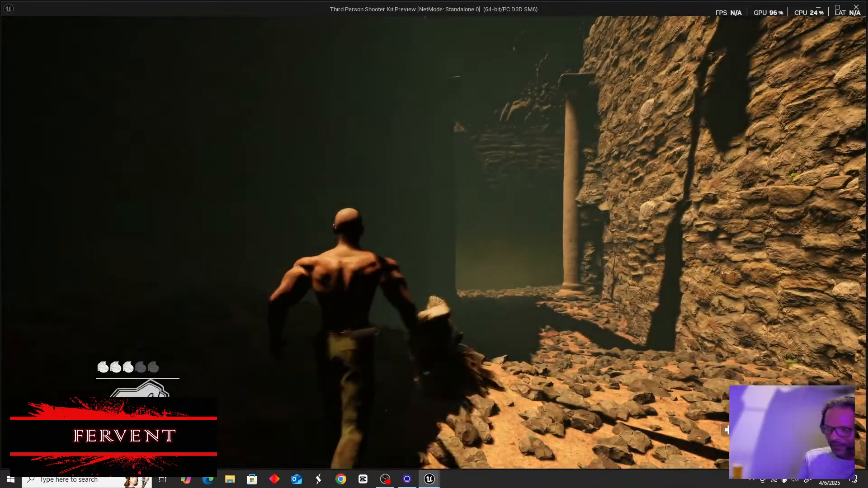
key("1")
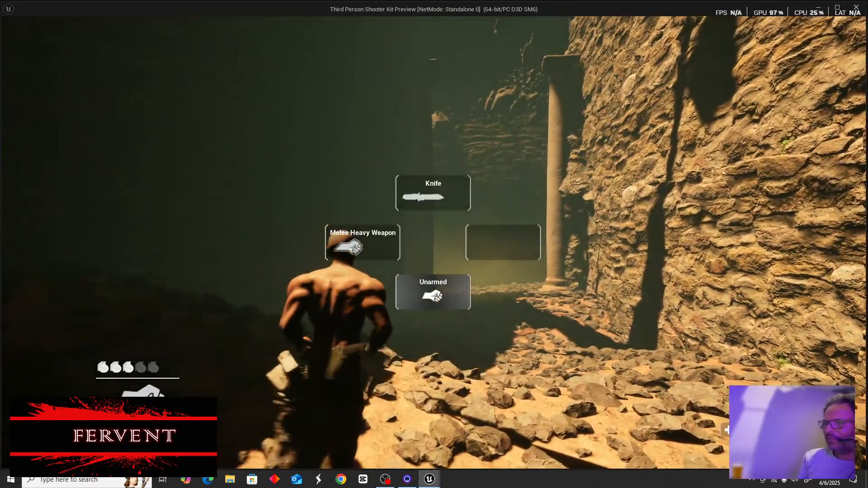
key("w")
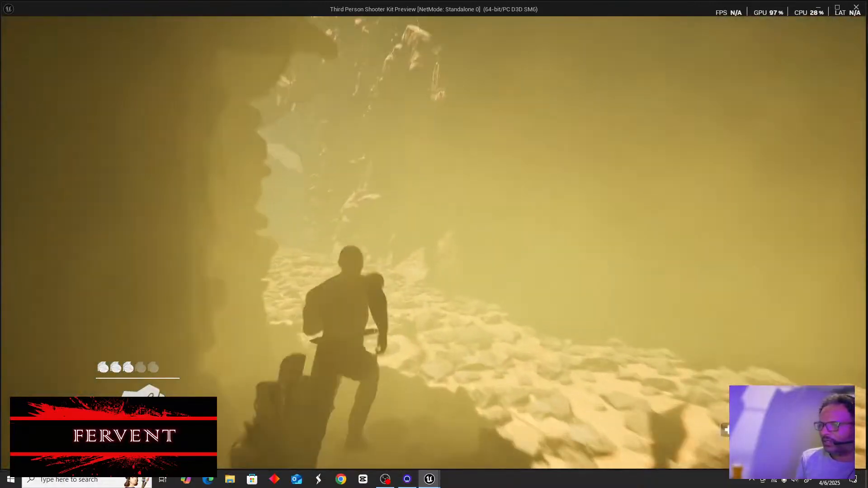
key("v")
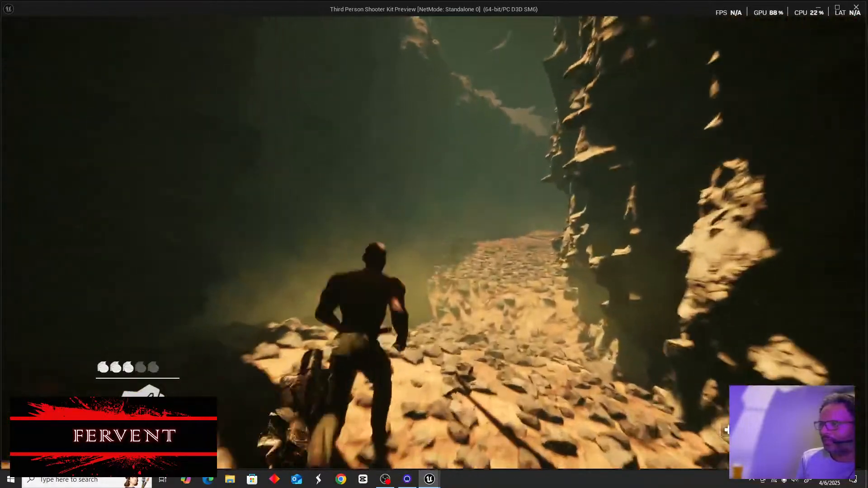
key("v")
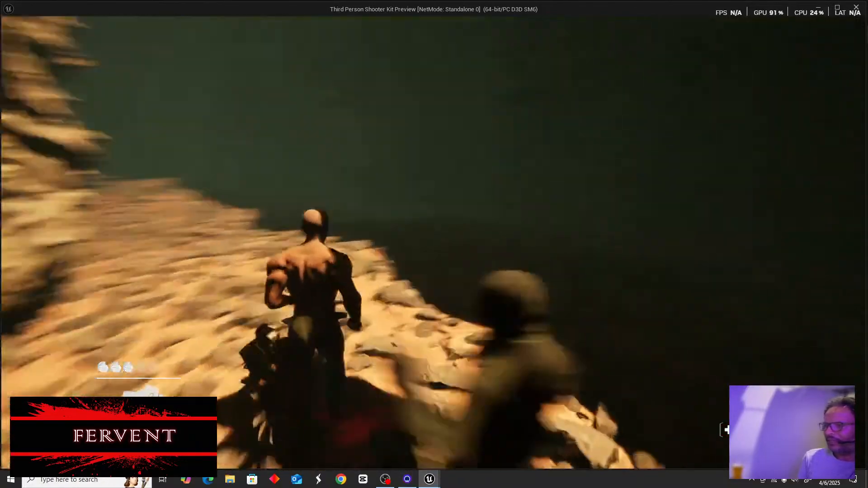
key("w")
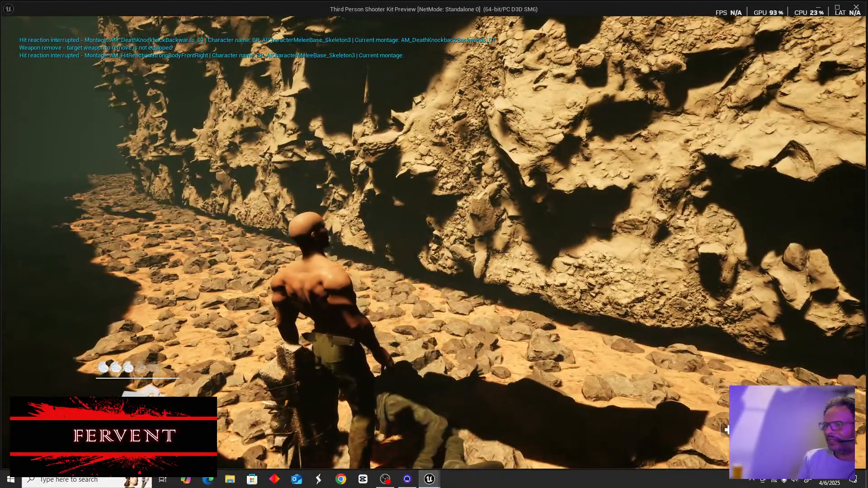
Equip the Knife and run the character along the sunlit rock wall towards the distant glowing light to check the corridor
key("1")
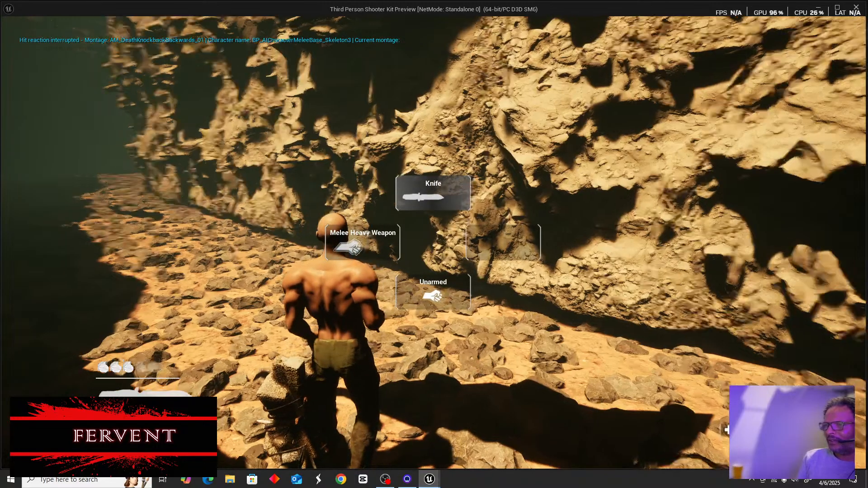
key("w")
key("a")
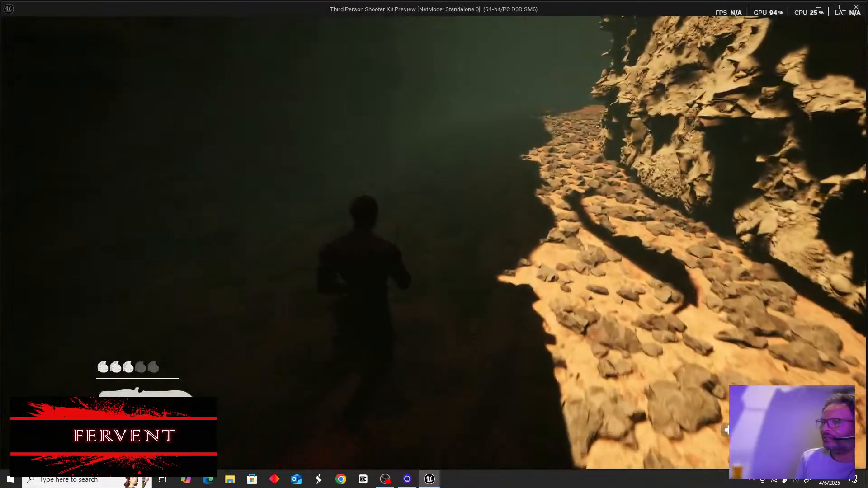
key("w")
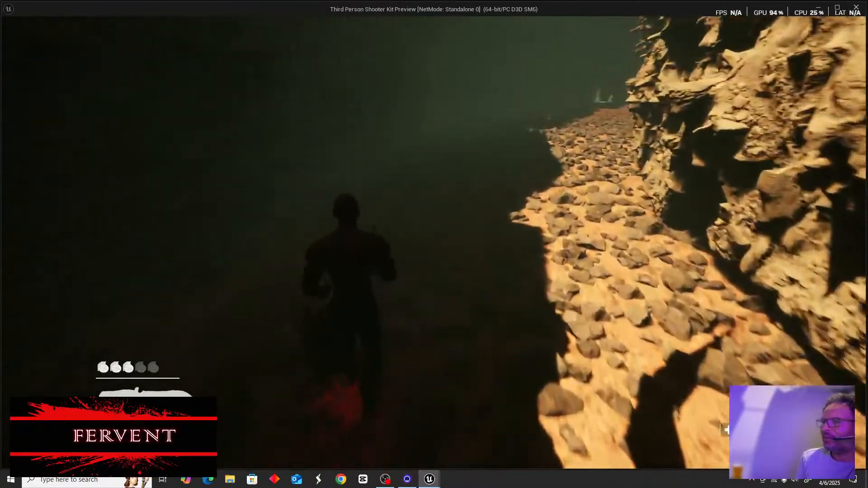
key("w")
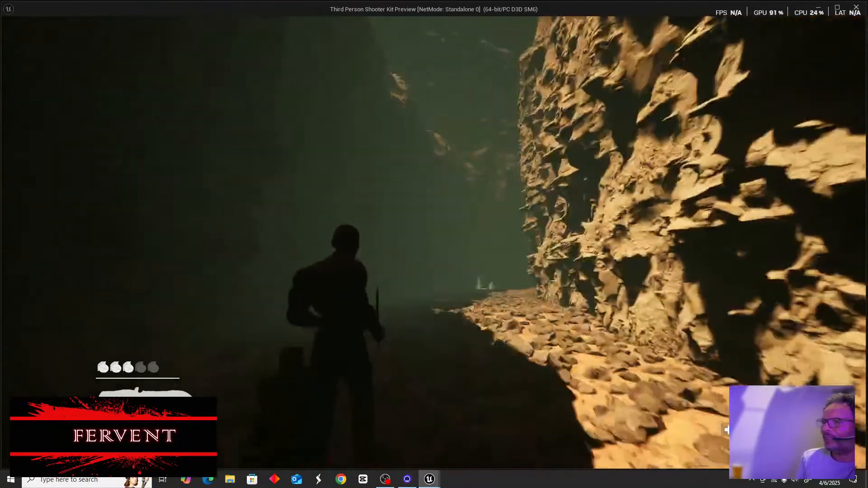
key("w")
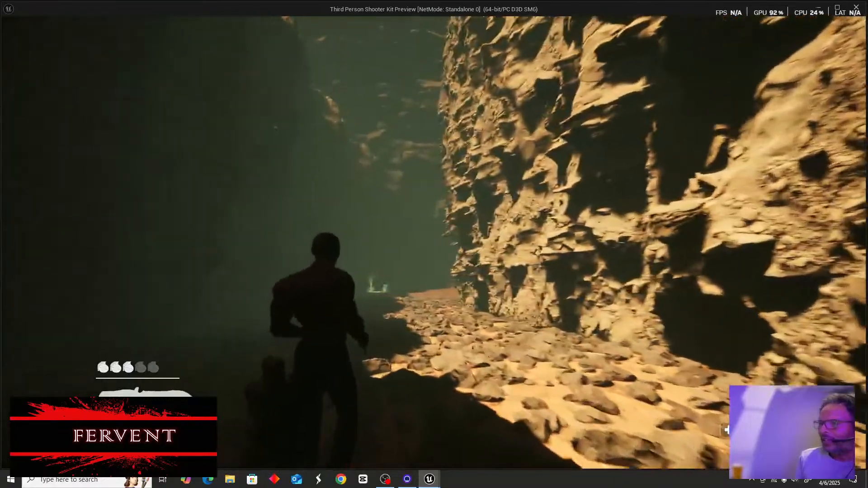
key("w")
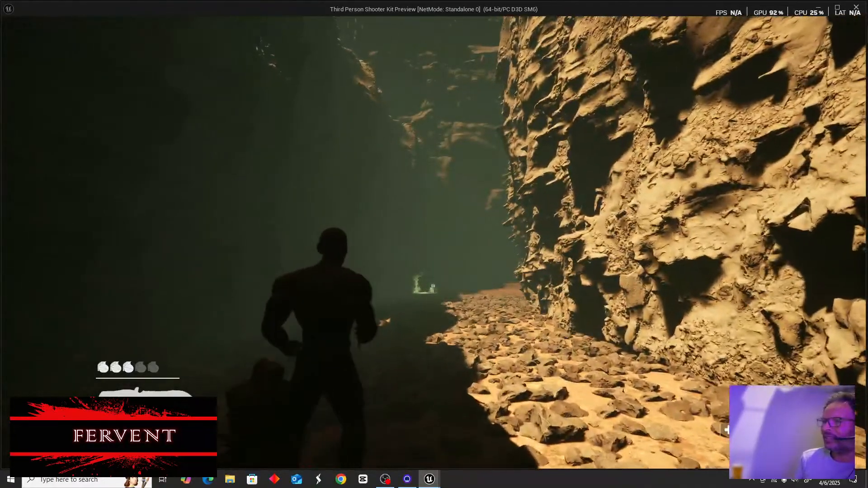
key("w")
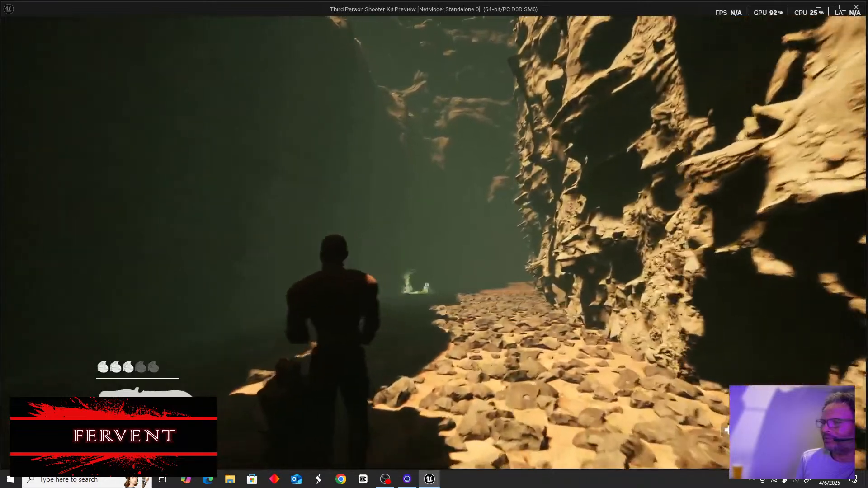
key("w")
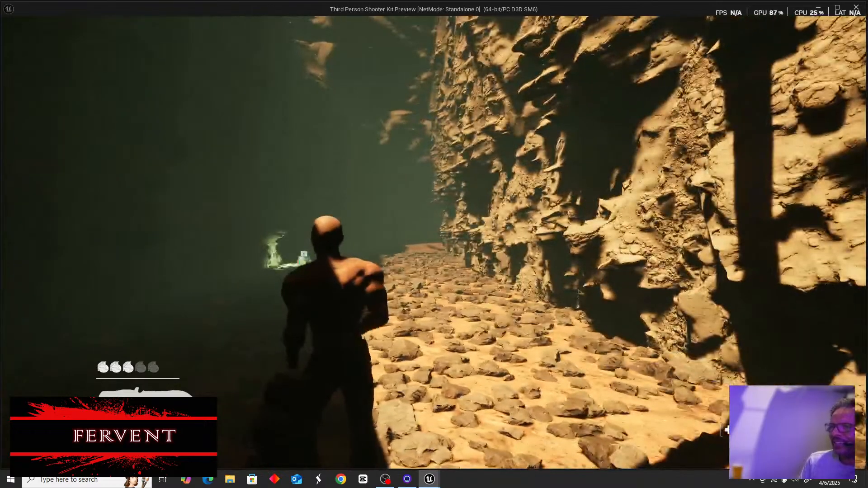
Run the character to the lit supply pile beside the dark rock wall and pick up the gun
key("w")
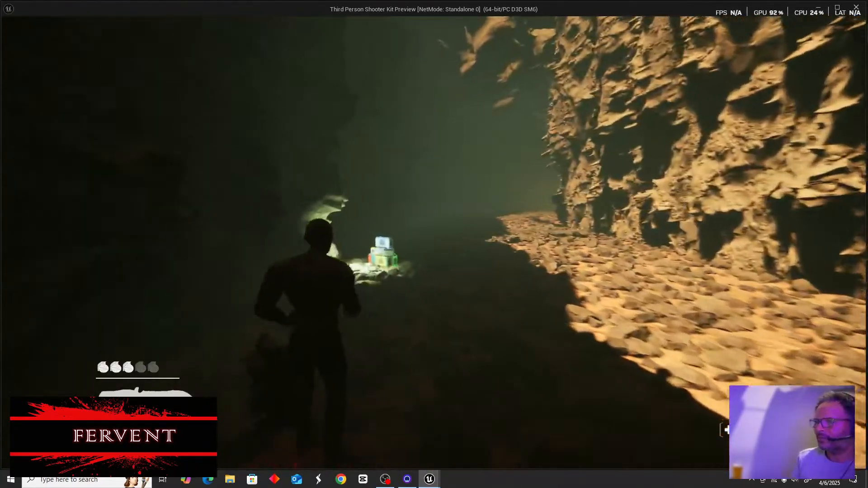
key("w")
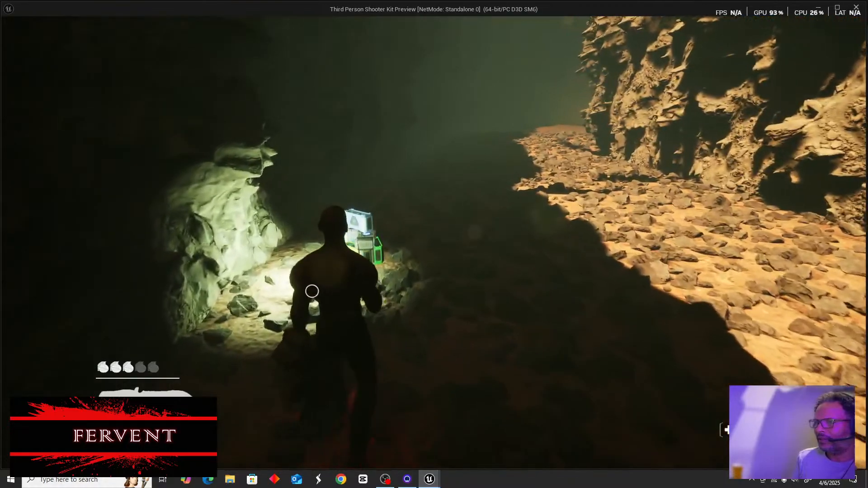
key("w")
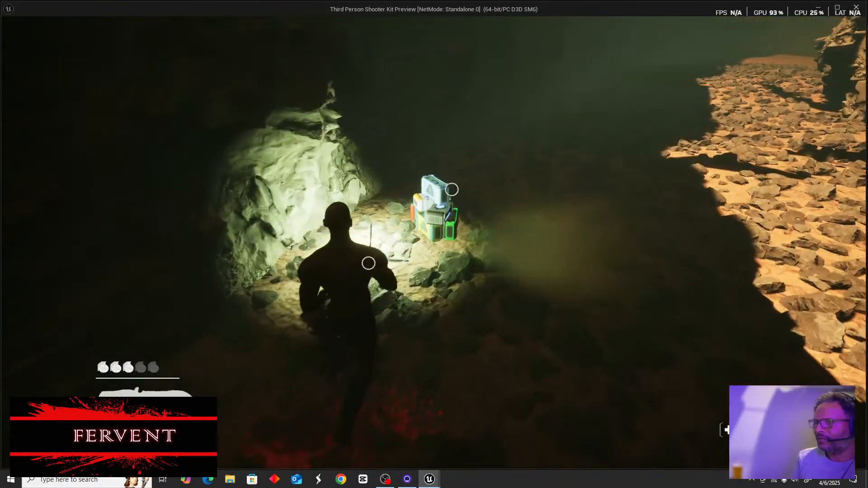
key("w")
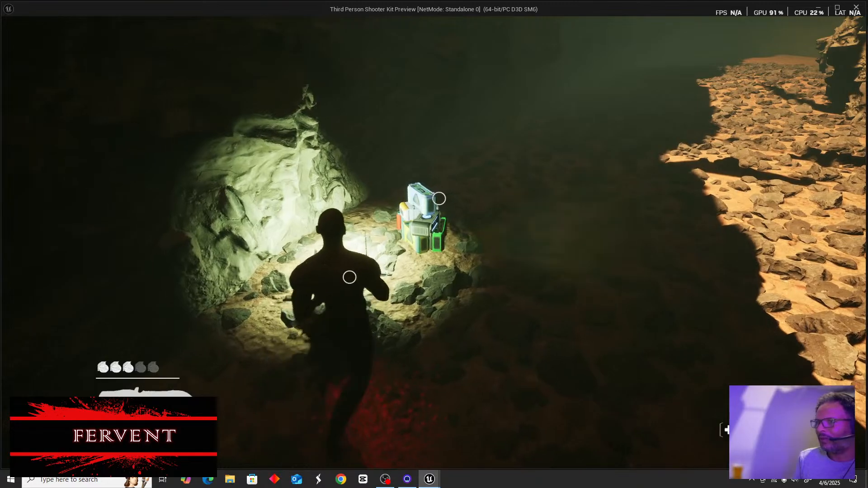
key("y")
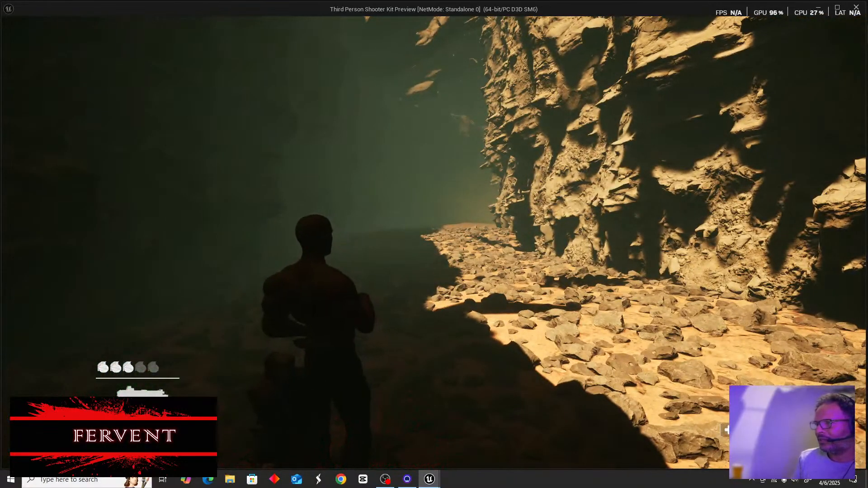
Advance the character along the sunlit rock wall to the first column, aiming the rifle, and shoot the enemy in the yellow fog
right_click(433, 242)
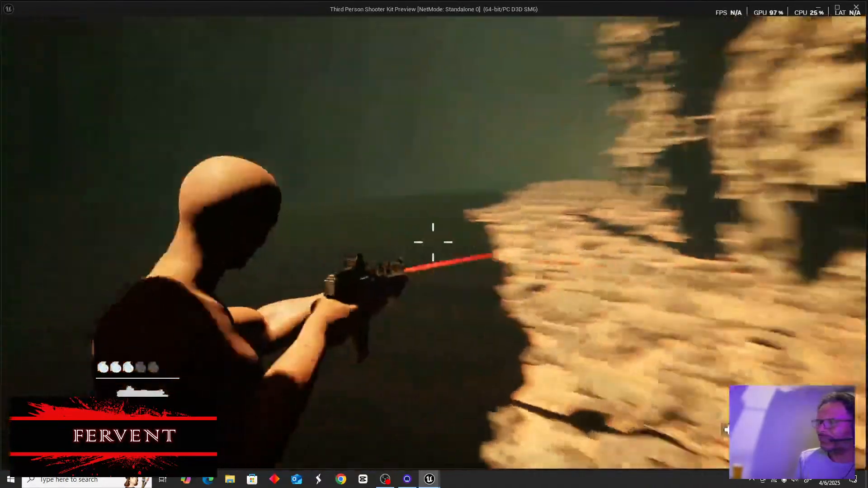
right_click(433, 243)
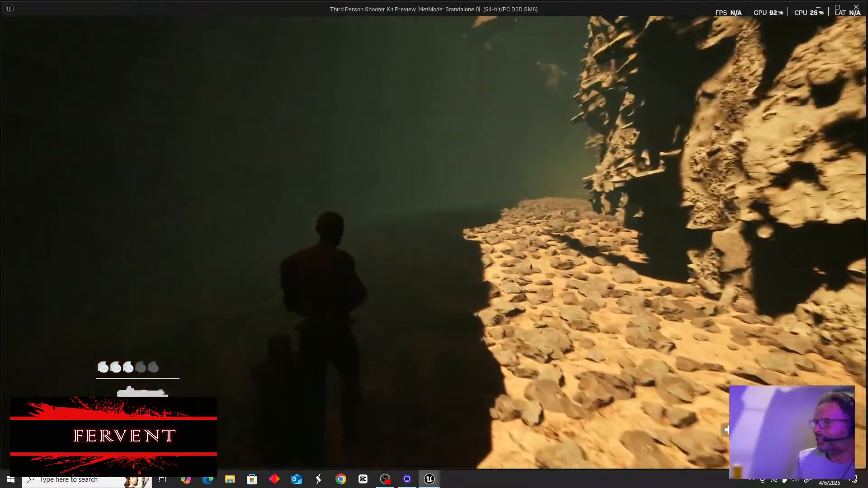
key("w")
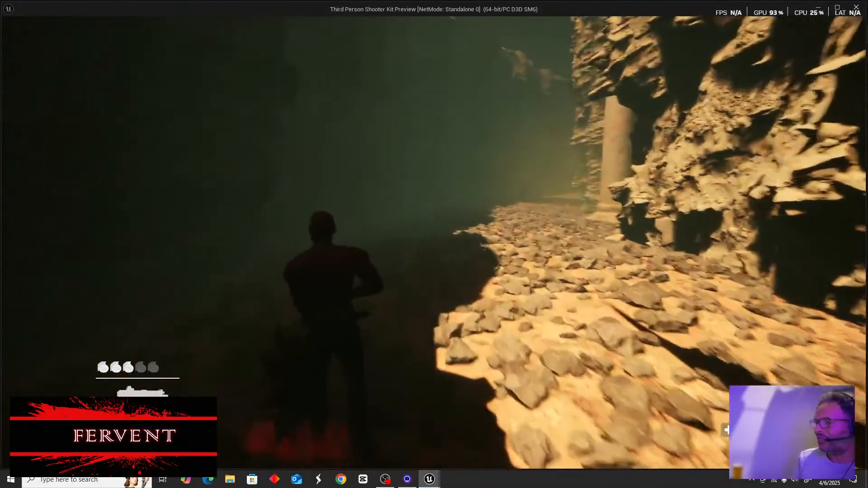
key("w")
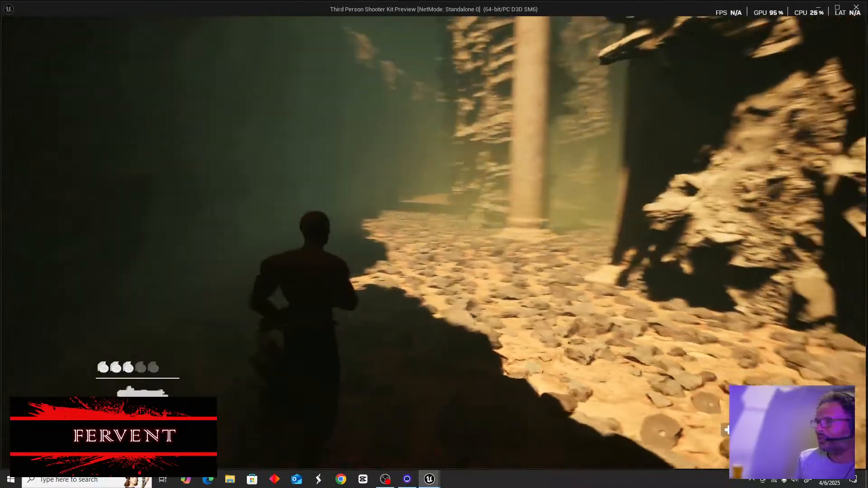
right_click(433, 242)
key("w")
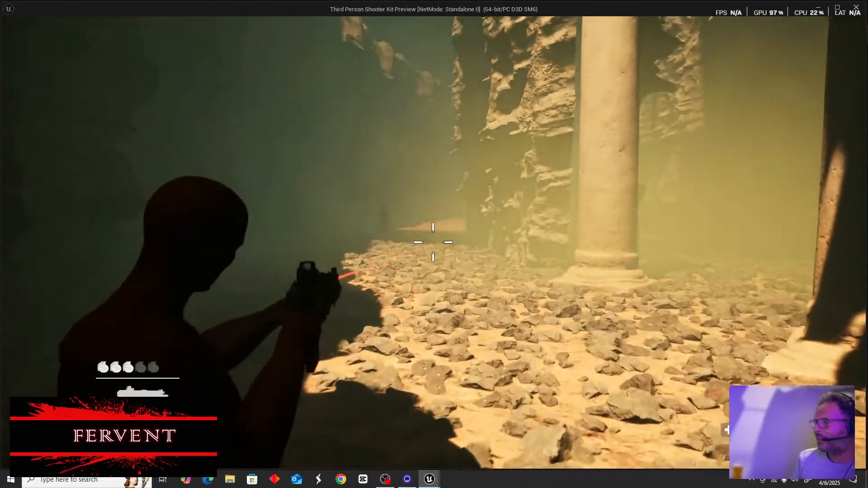
key("w")
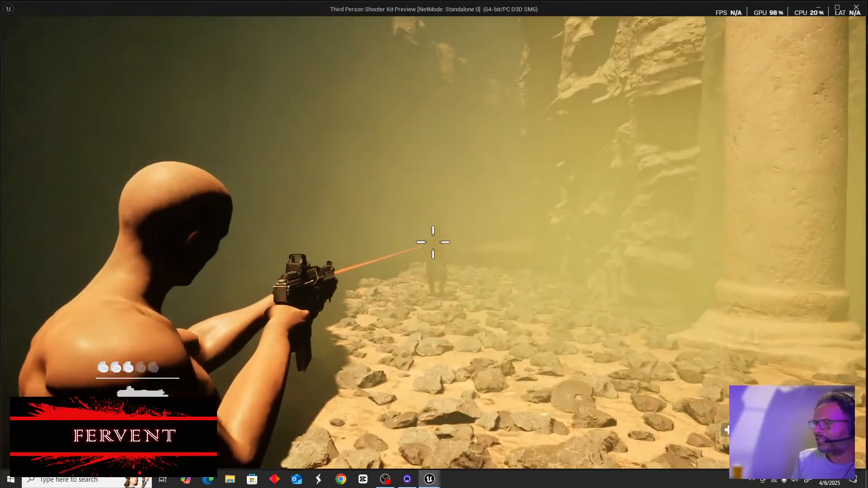
left_click(433, 242)
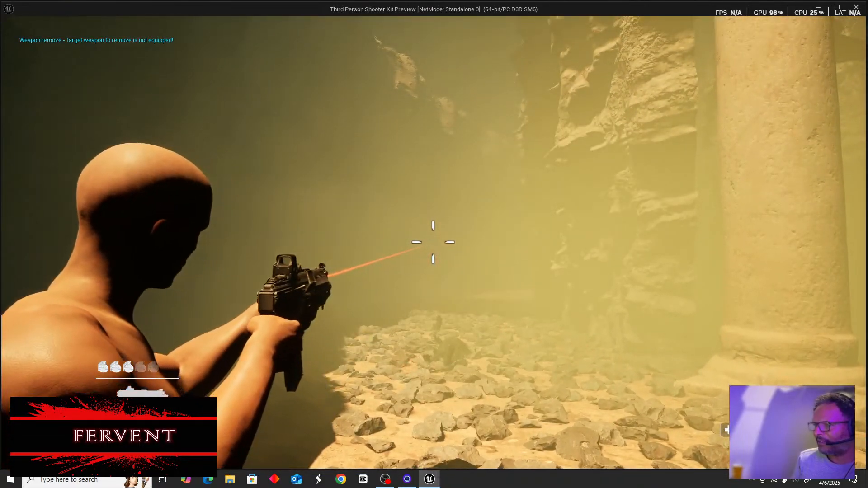
Run the character past the foggy column and along the dark corridor to the next column opening to check the passage
key("w")
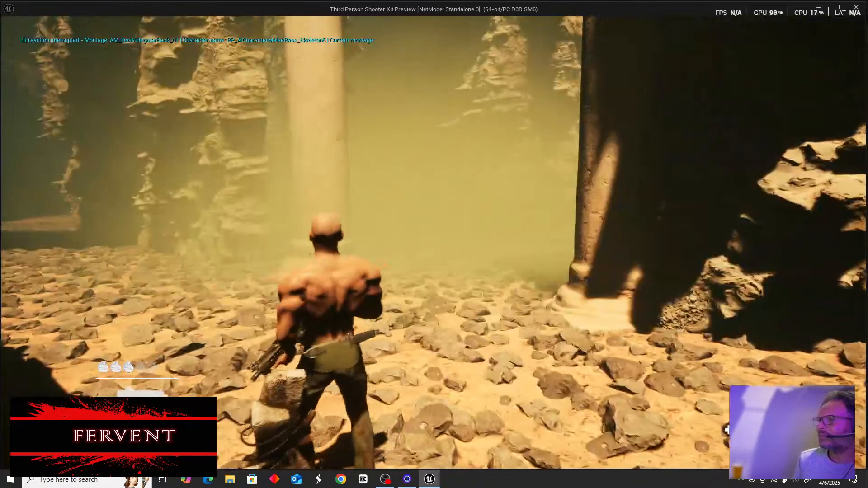
key("w")
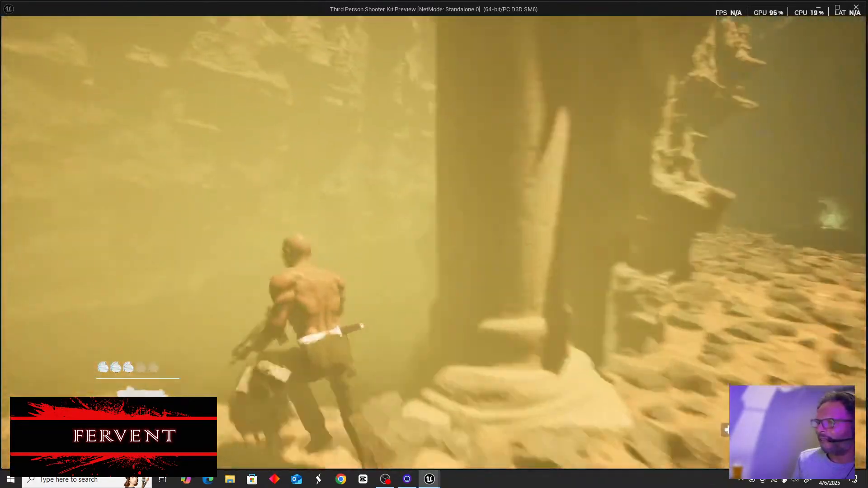
key("w")
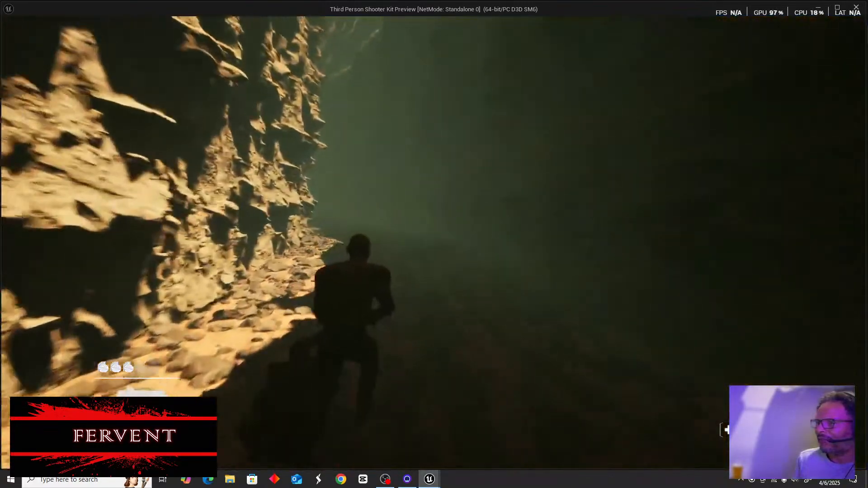
key("w")
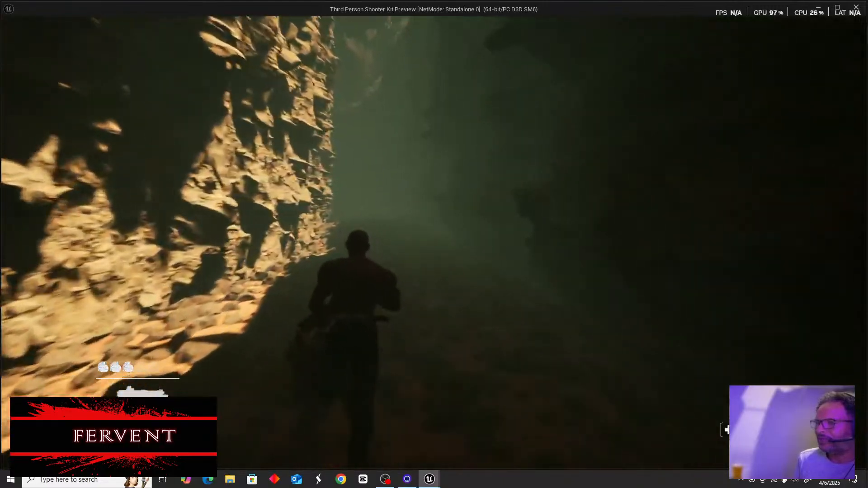
key("w")
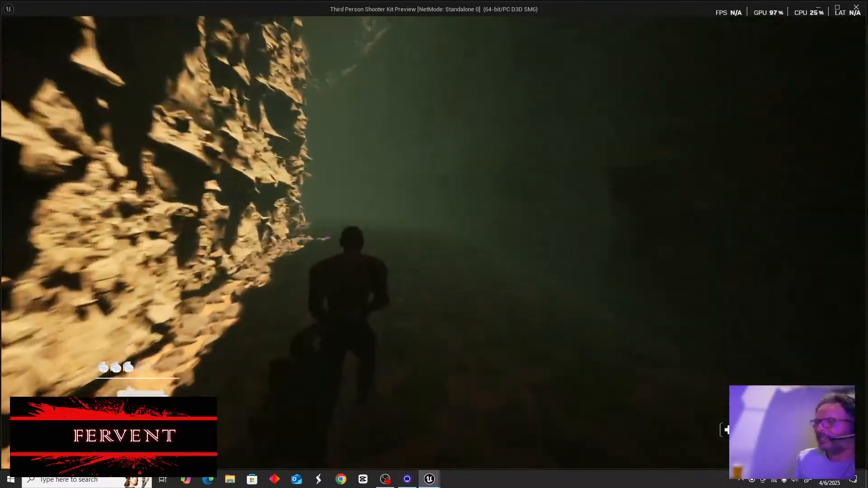
key("w")
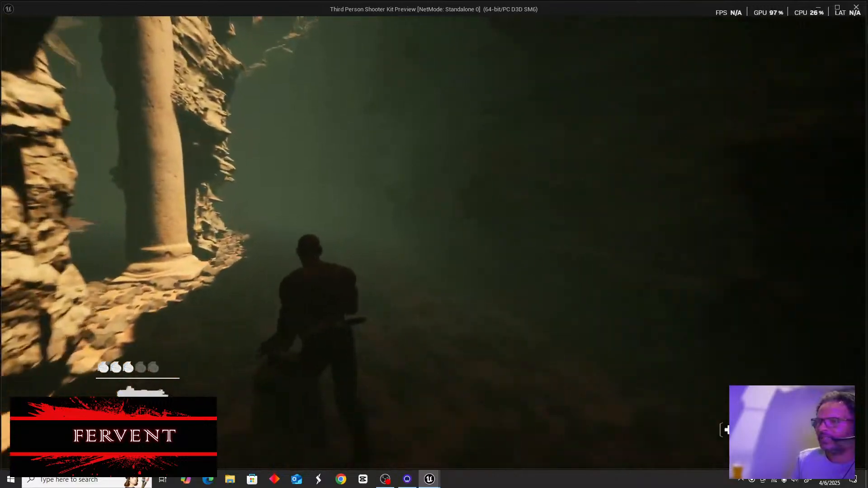
key("w")
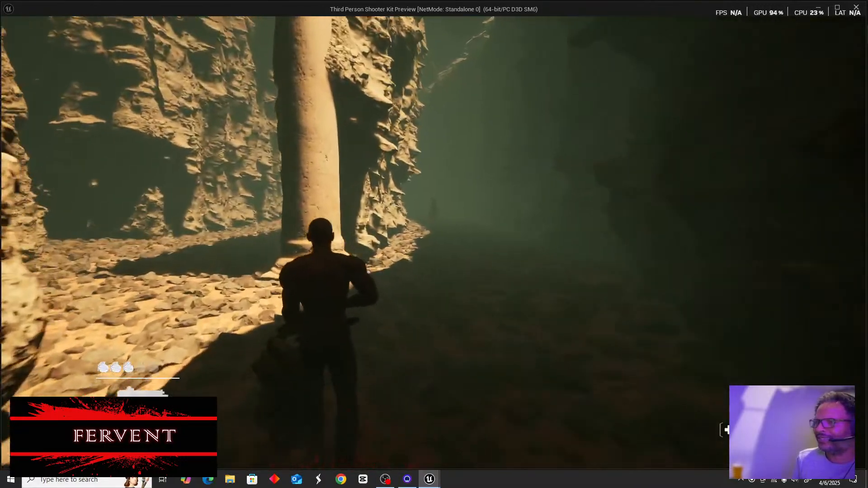
key("w")
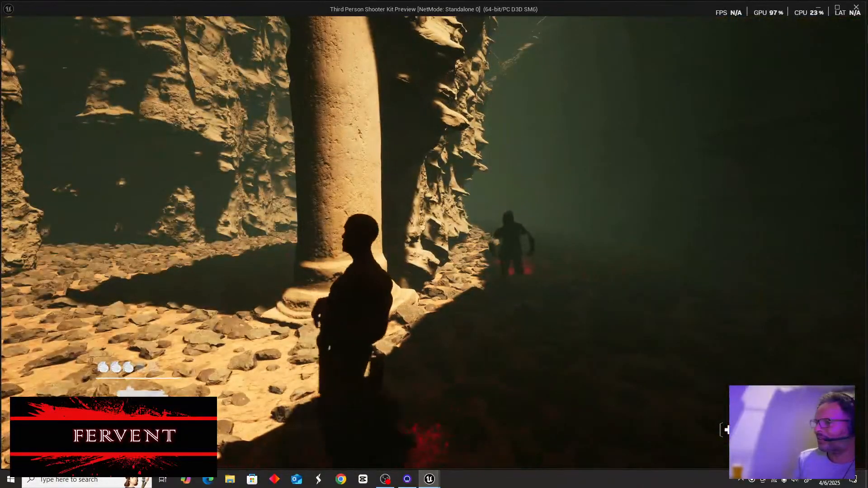
Back the character away from the approaching enemy, aim and fire at it, and end the play session
key("a")
key("s")
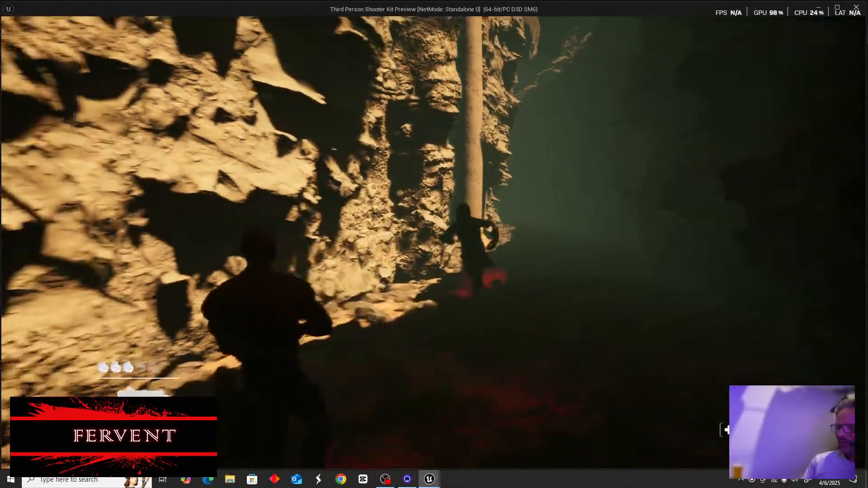
key("s")
right_click(433, 243)
left_click(433, 242)
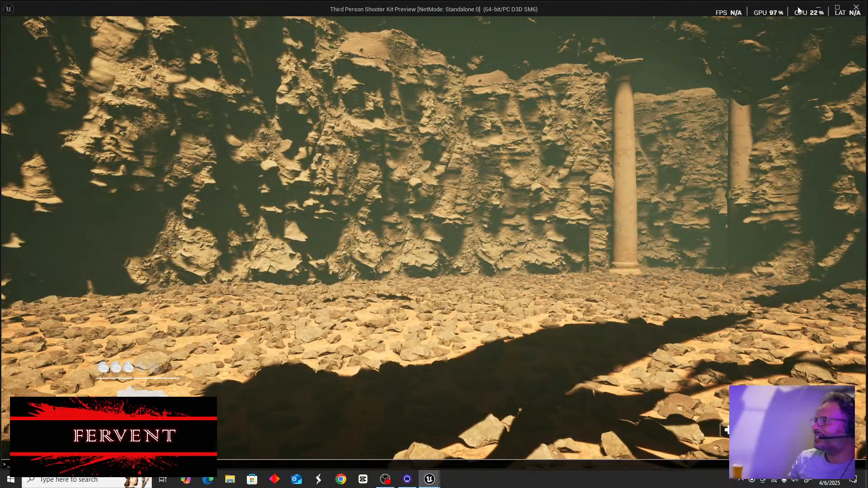
left_click(858, 8)
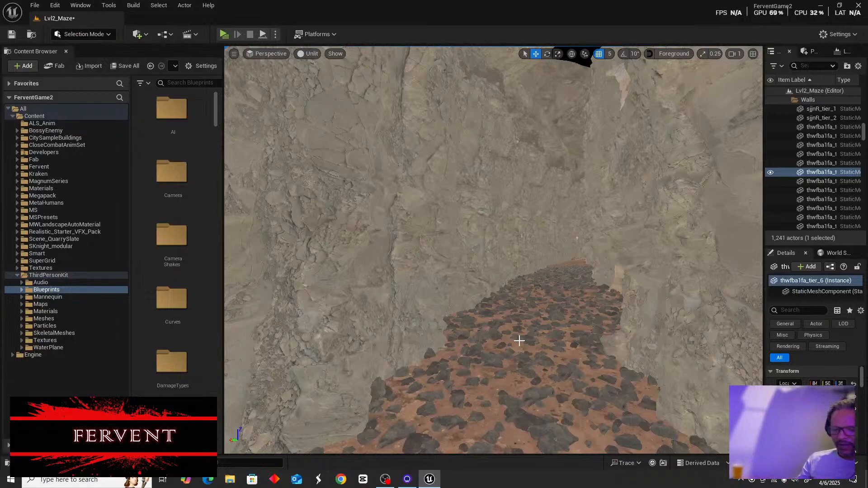
Inspect the maze corridors in the editor, examining the rock walls, columns, ceiling gaps and enemy patrol points along the route
right_click_drag(549, 331, 732, 348)
right_click_drag(493, 250, 544, 325)
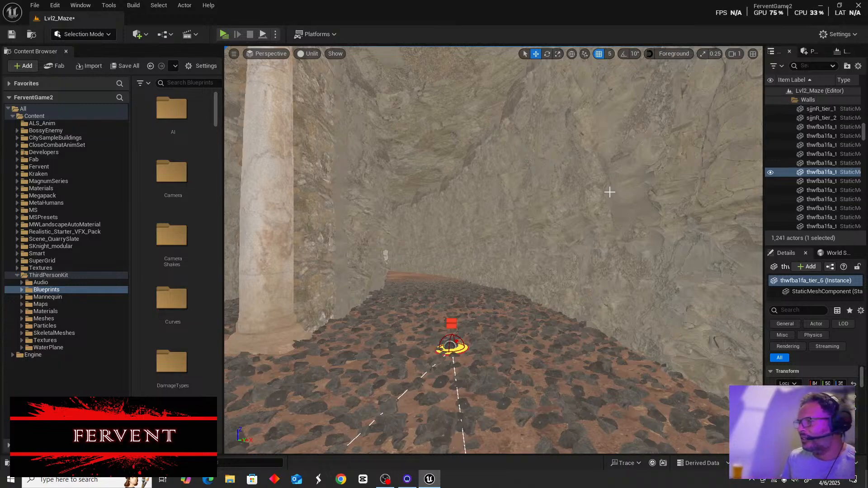
right_click_drag(482, 238, 719, 244)
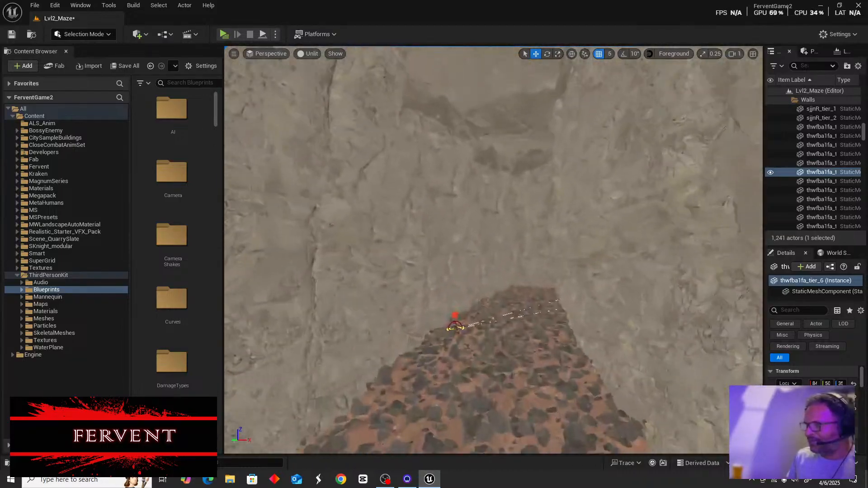
right_click_drag(493, 250, 344, 250)
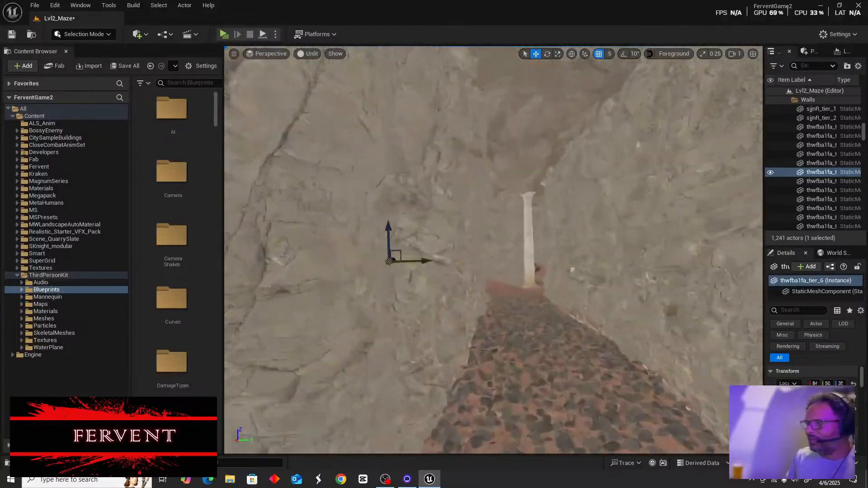
key("w")
right_click_drag(493, 250, 420, 251)
key("w")
key("w")
right_click_drag(493, 251, 471, 278)
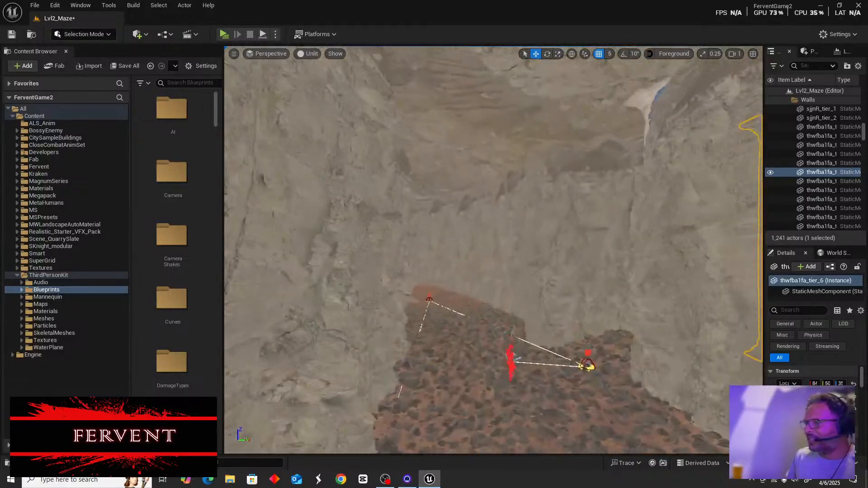
right_click_drag(493, 250, 566, 244)
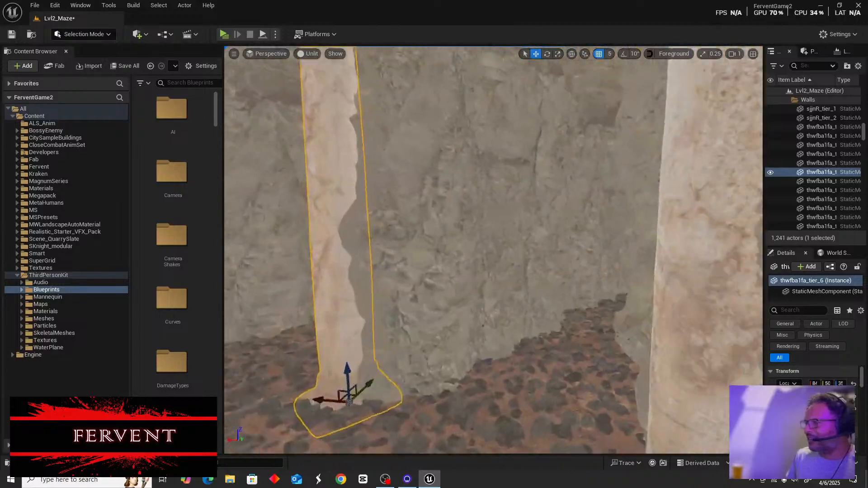
right_click_drag(493, 250, 561, 246)
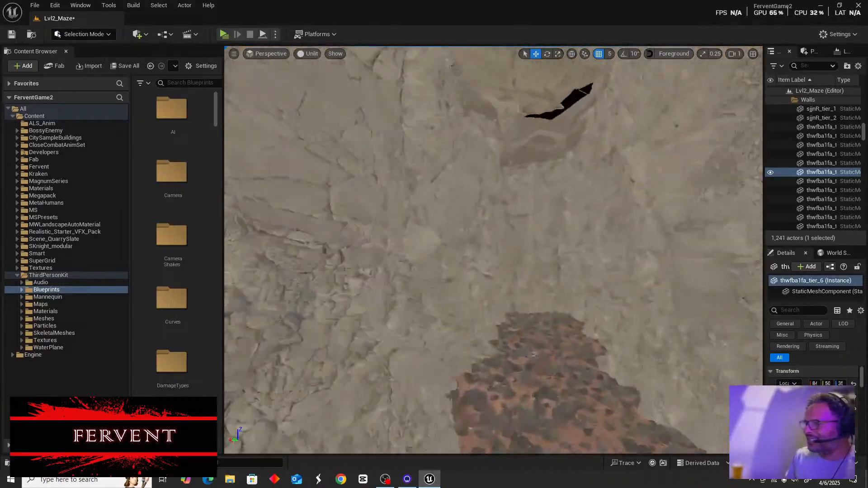
right_click_drag(493, 250, 547, 260)
right_click_drag(493, 250, 462, 217)
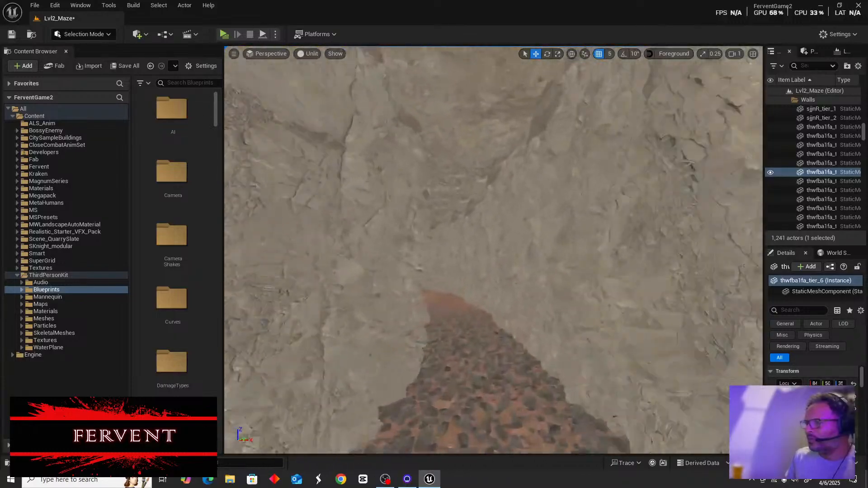
mouse_move(493, 250)
right_mouse_down()
mouse_move(502, 251)
mouse_move(448, 250)
mouse_move(483, 249)
right_mouse_up()
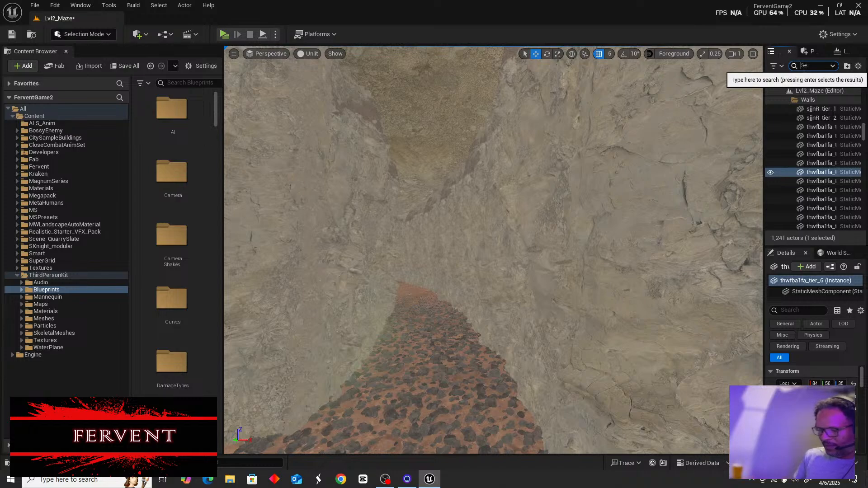
Search the level's actors for "play", focus on the player character and look down the passage ahead of it
type("play")
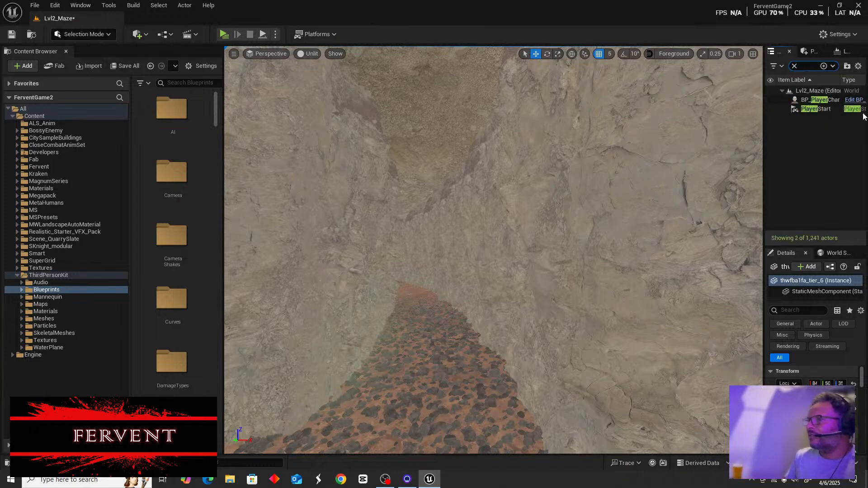
left_click(821, 100)
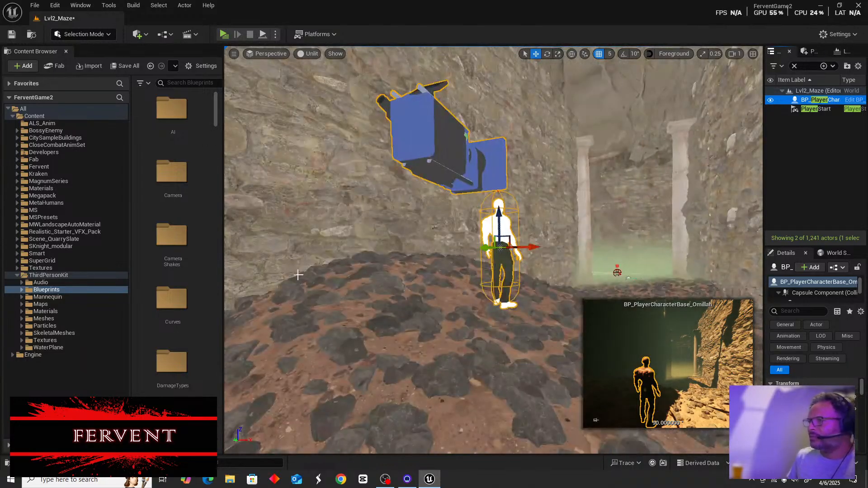
right_click_drag(407, 226, 633, 211)
key("w")
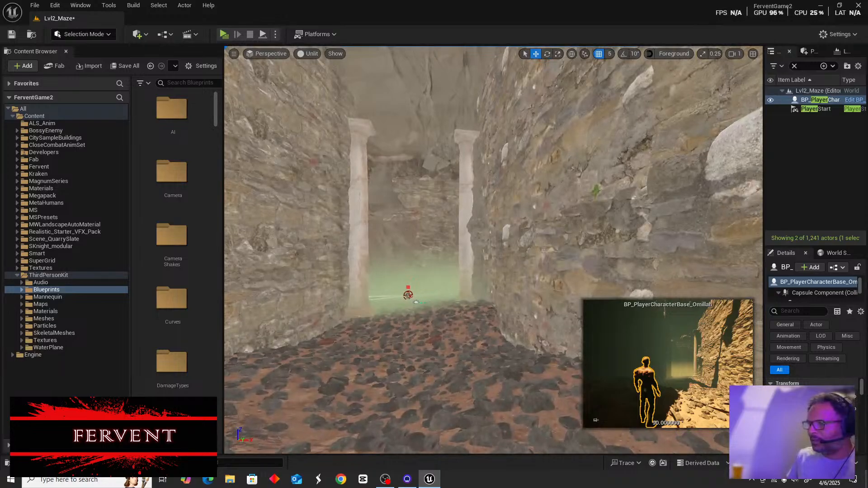
Select the lower stone wall section beside the near column and examine the foggy passage between the two columns
left_click(279, 248)
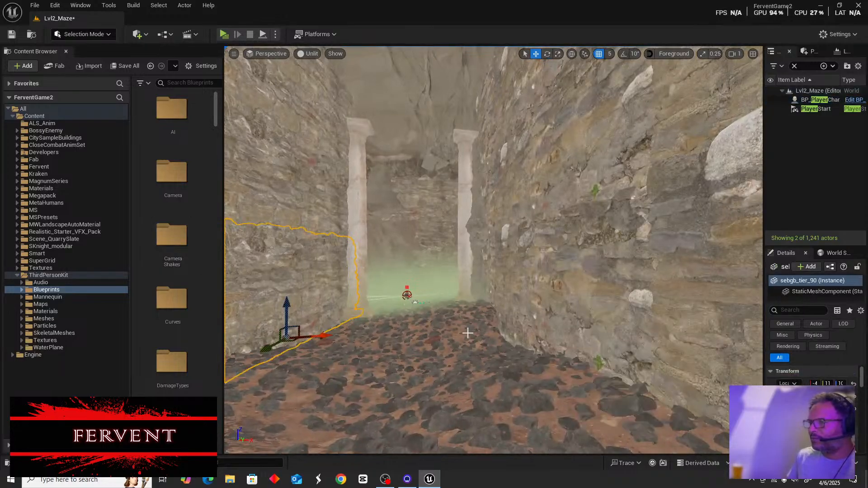
key("w")
right_click_drag(468, 333, 395, 337)
key("w")
key("s")
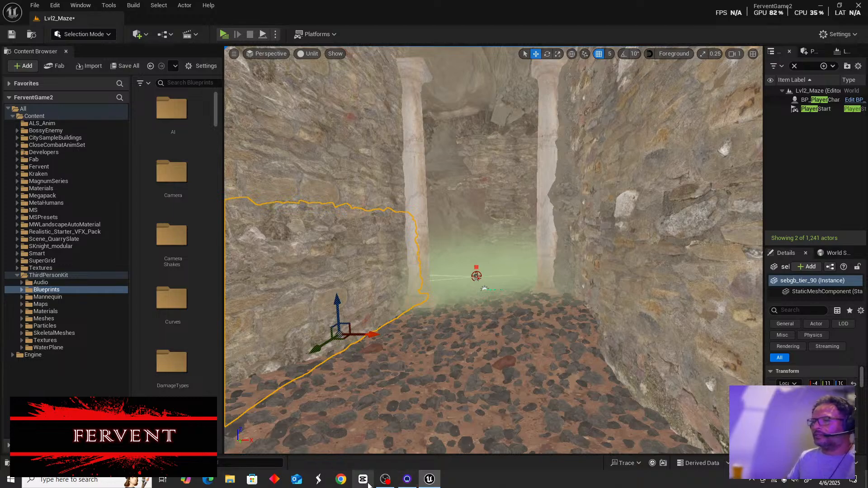
Switch to OBS to check the Audio Mixer levels, return to Unreal Editor and open the system headphone volume control
mouse_move(383, 483)
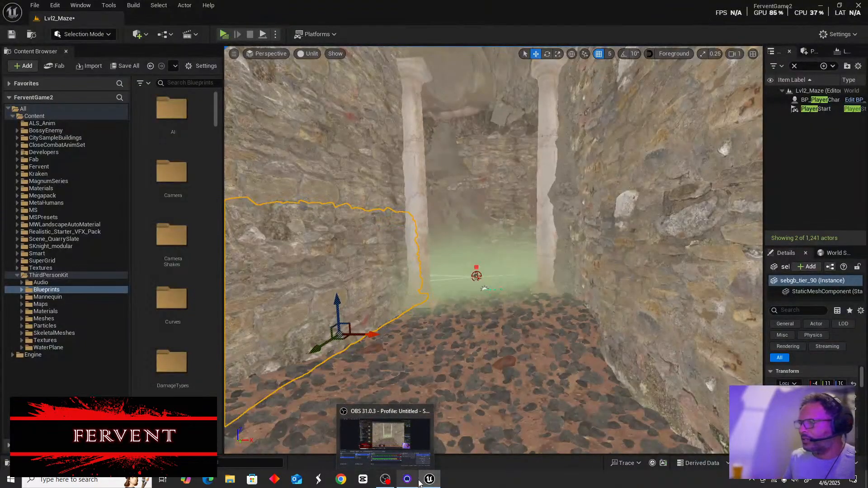
left_click(389, 482)
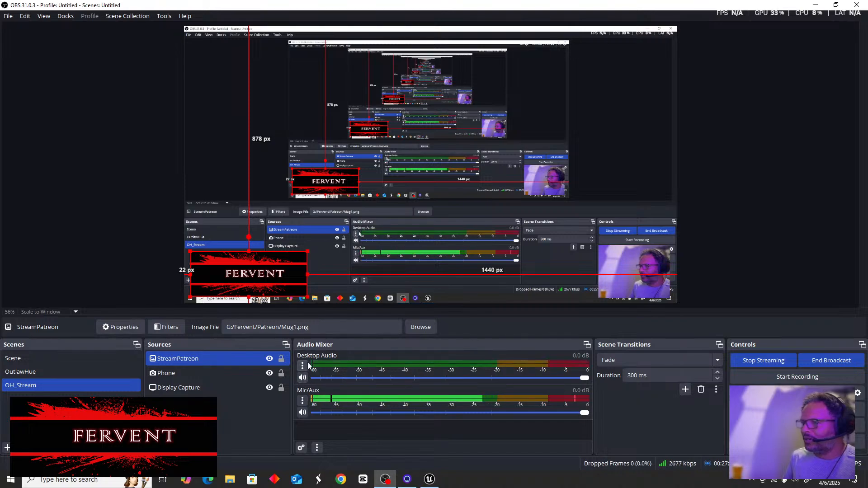
left_click(816, 7)
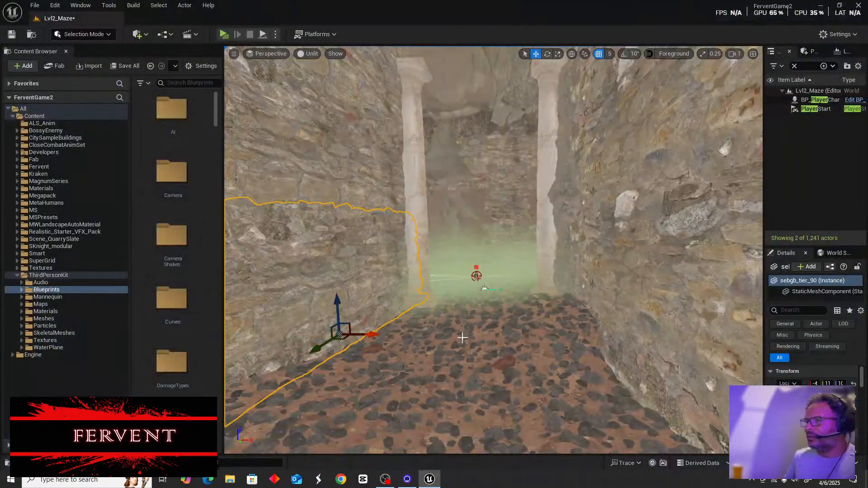
left_click(796, 482)
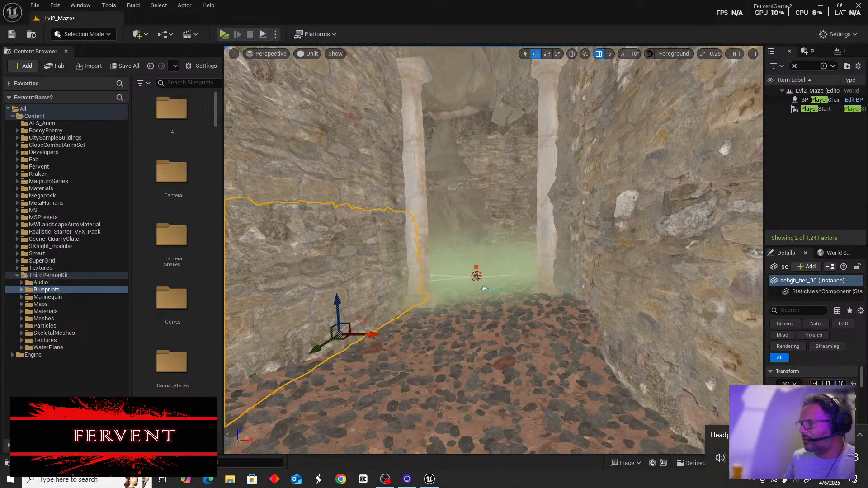
Close the headphone volume control and examine the rocky passage leading toward the distant column
left_click(656, 485)
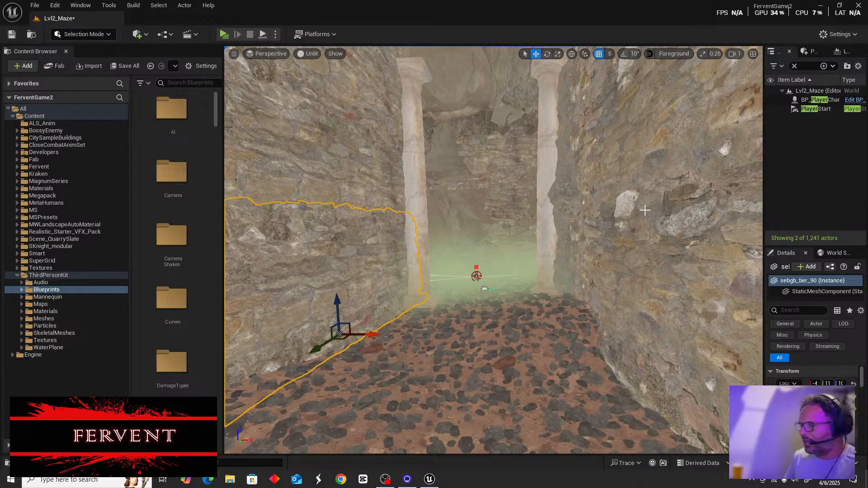
right_click_drag(577, 231, 678, 222)
key("w")
key("s")
key("w")
right_click_drag(527, 247, 495, 260)
key("s")
Clear the actor search and widen the Outliner to browse the level's full actor list
left_click(794, 66)
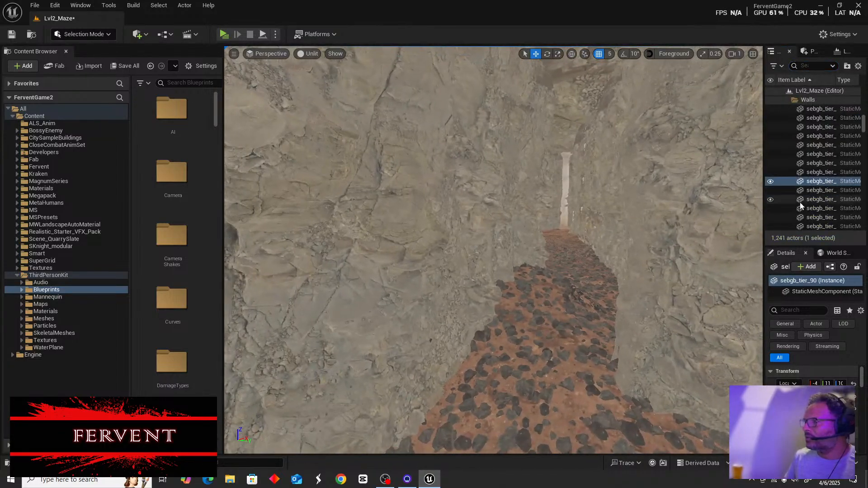
left_click_drag(765, 161, 712, 161)
scroll(755, 195, "up", 4)
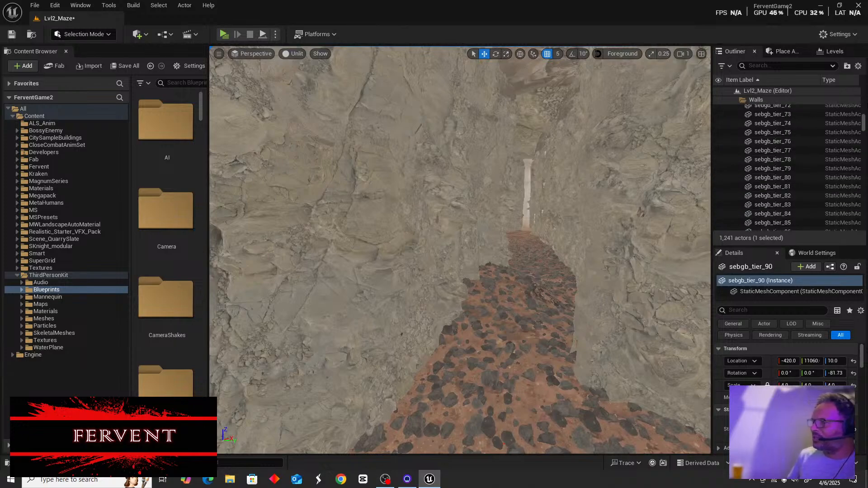
left_click_drag(864, 123, 864, 227)
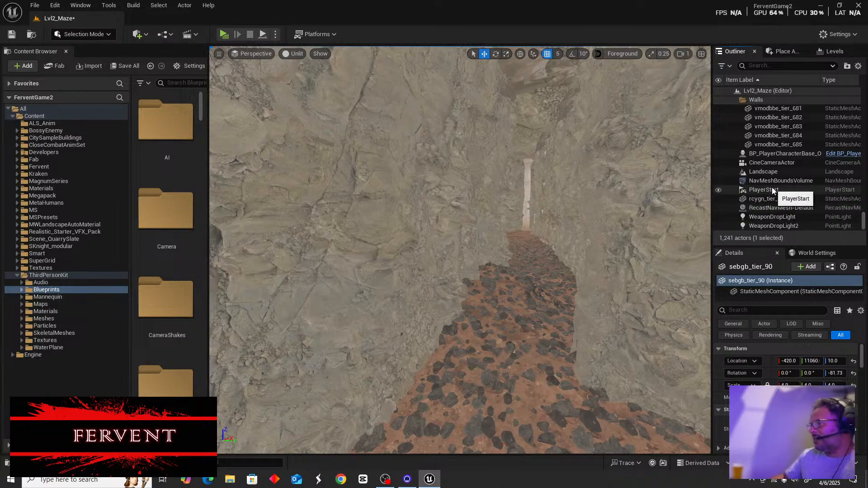
scroll(793, 195, "up", 5)
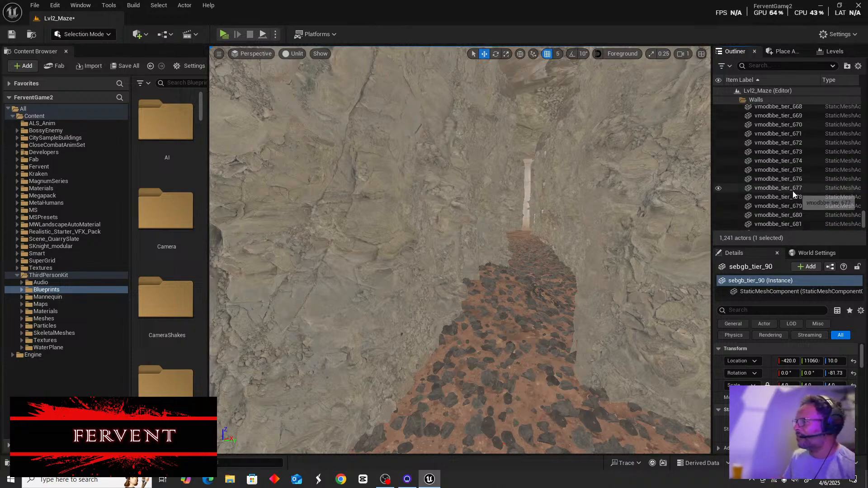
left_click_drag(864, 221, 866, 114)
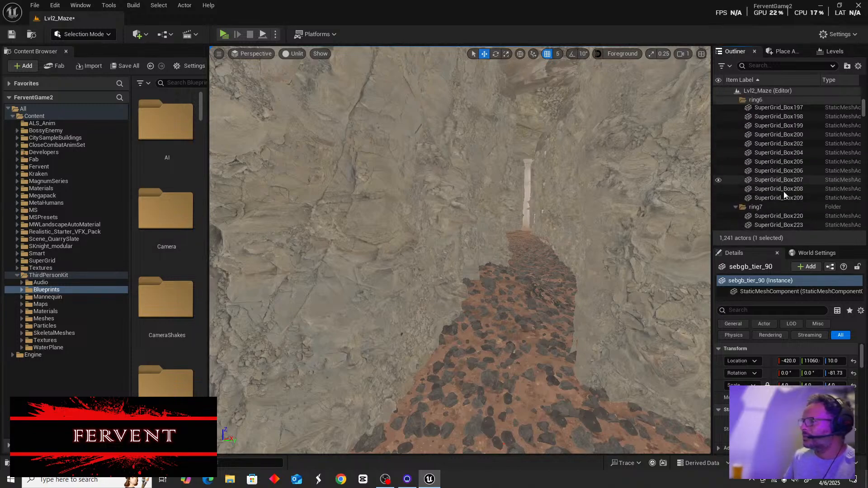
Delete all grid blocks in the ring7 folder, from SuperGrid_Box220 through SuperGrid_Box317
scroll(769, 185, "down", 3)
left_click(767, 159)
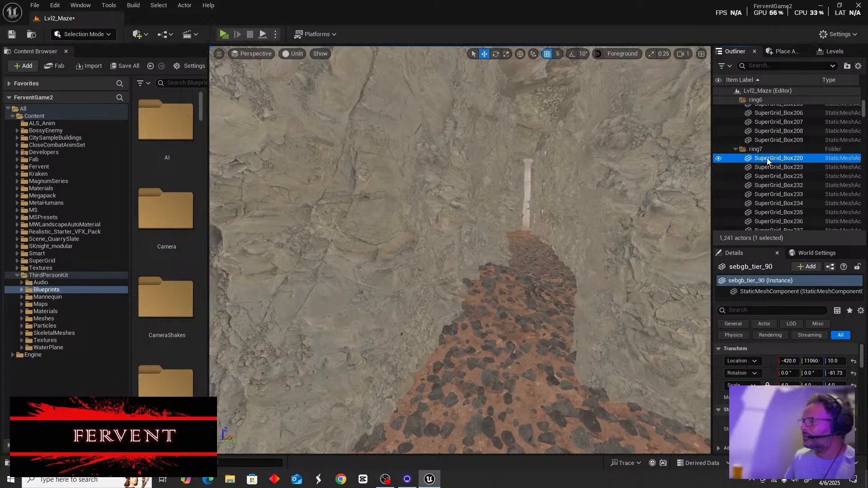
scroll(863, 108, "down", 5)
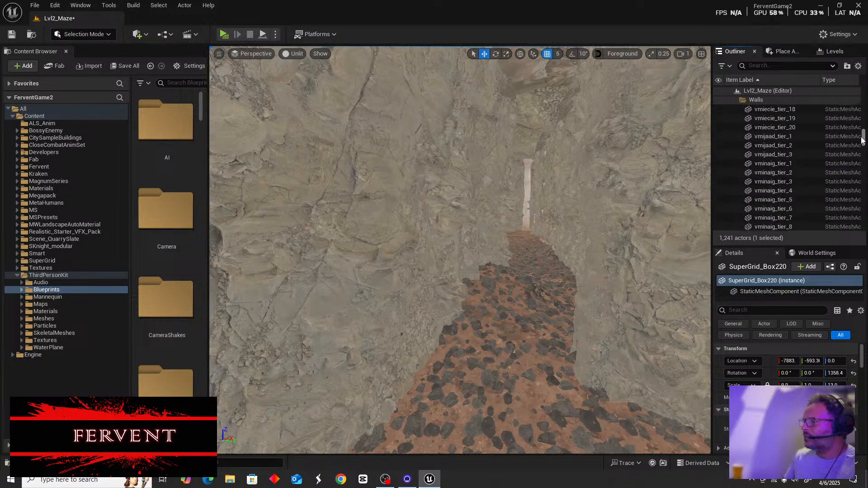
left_click_drag(866, 112, 866, 110)
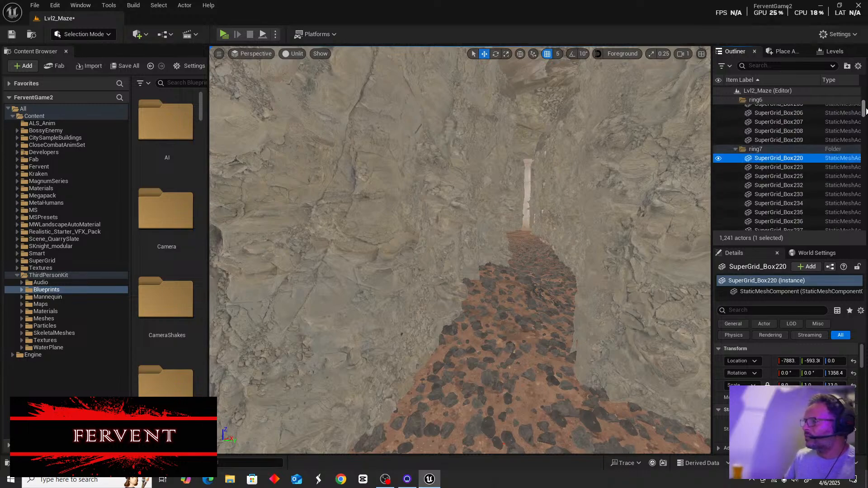
scroll(803, 167, "down", 10)
scroll(798, 194, "down", 3)
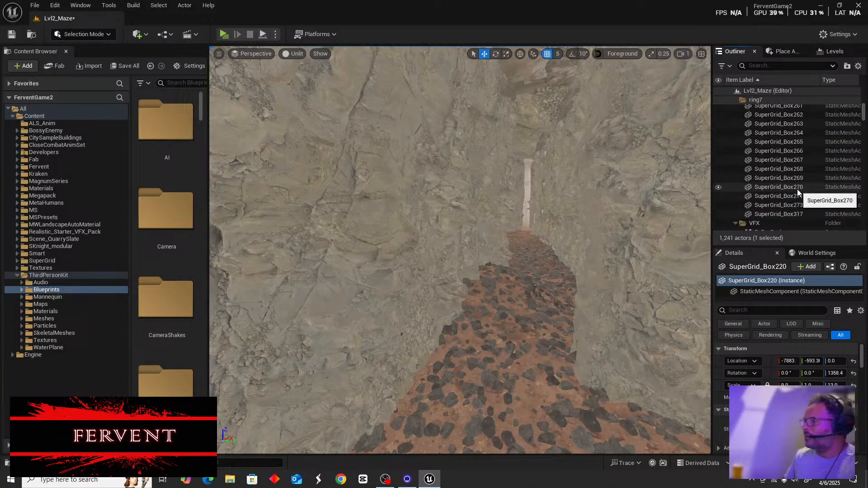
left_click(779, 215, "shift")
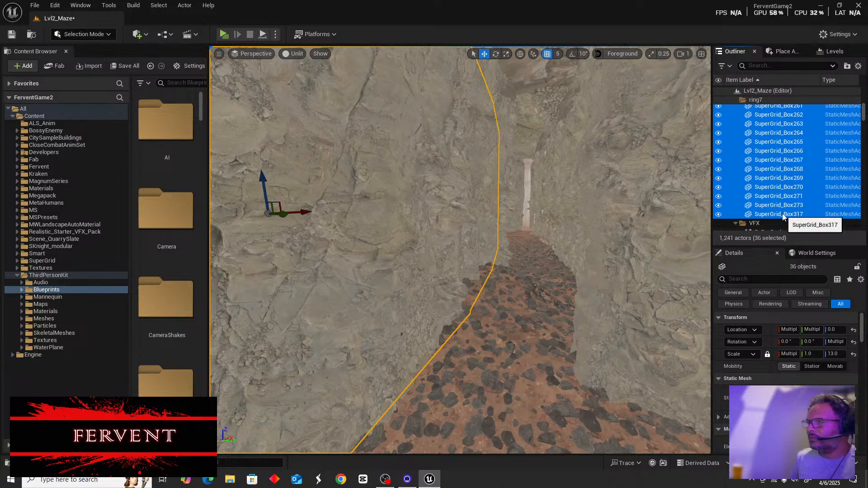
key("Delete")
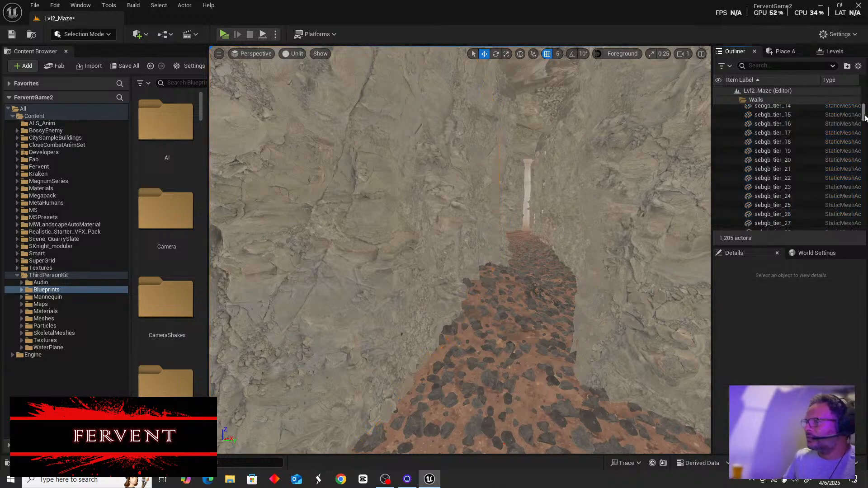
Select the emptied ring7 folder in the actor list and open its editing options
left_click_drag(865, 118, 863, 114)
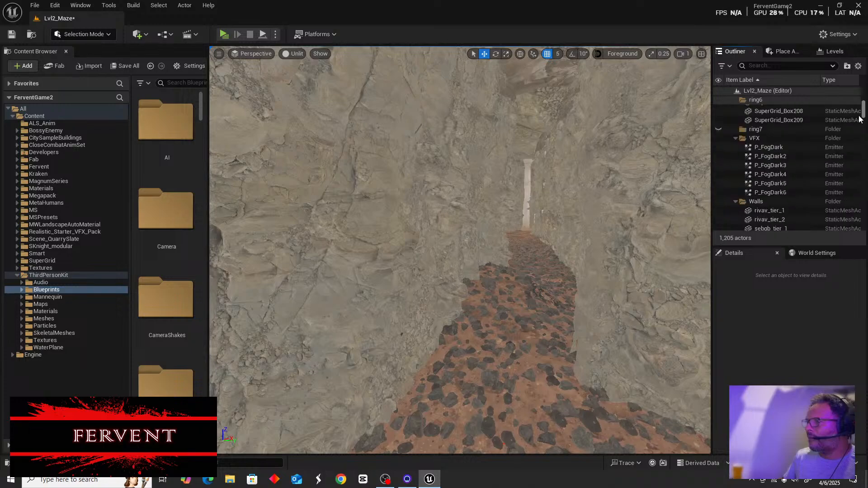
left_click(754, 130)
right_click(754, 132)
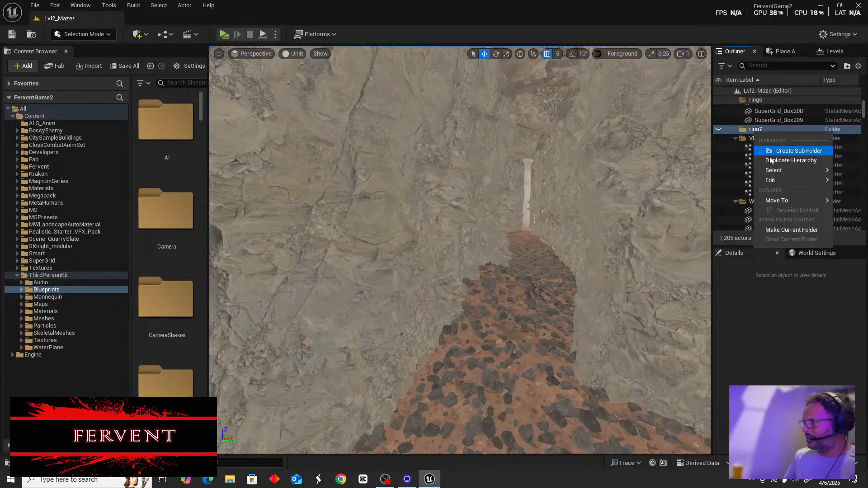
mouse_move(781, 185)
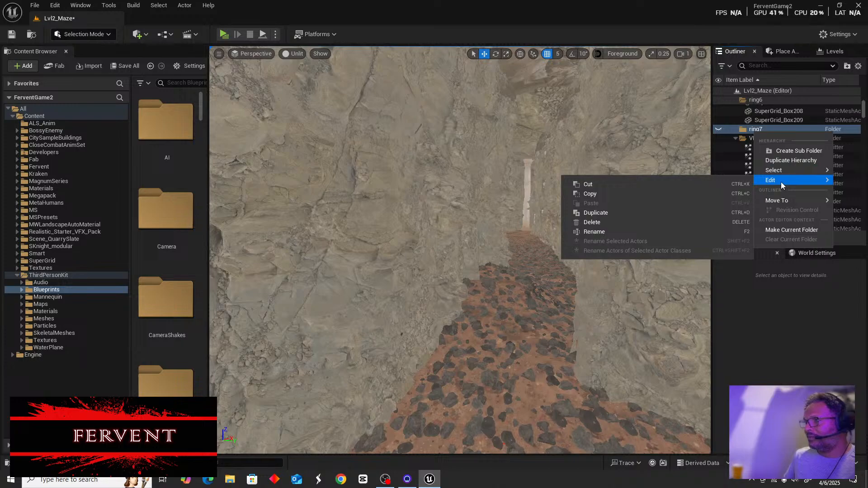
Delete the ring7 folder from the level hierarchy and collapse the VFX folder
left_click(603, 224)
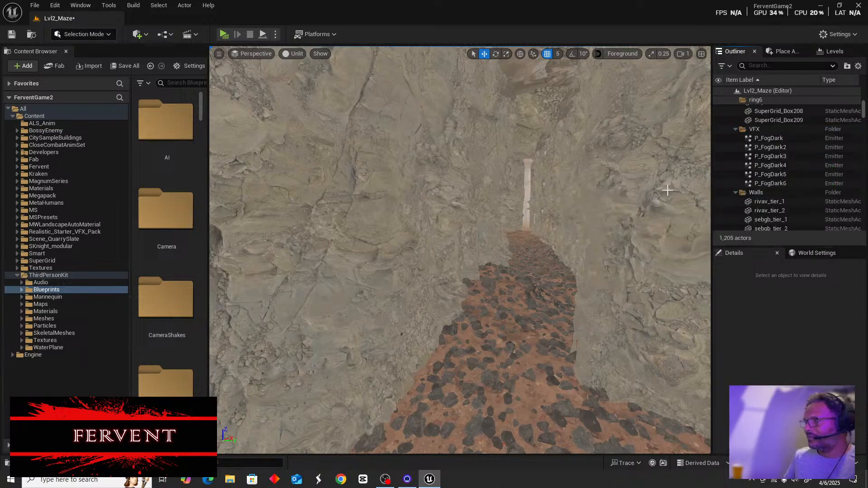
left_click(736, 130)
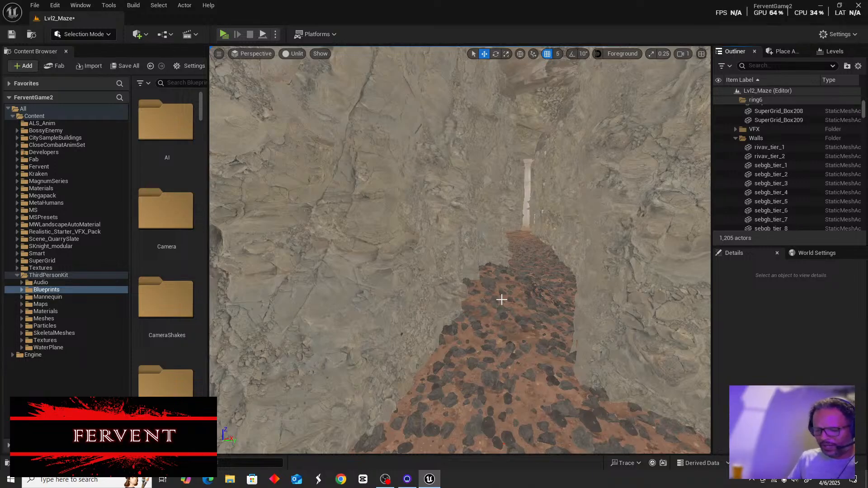
Fly along the rocky maze corridor to examine its walls, path and fog
right_click_drag(511, 276, 626, 231)
key("w")
key("w")
key("w")
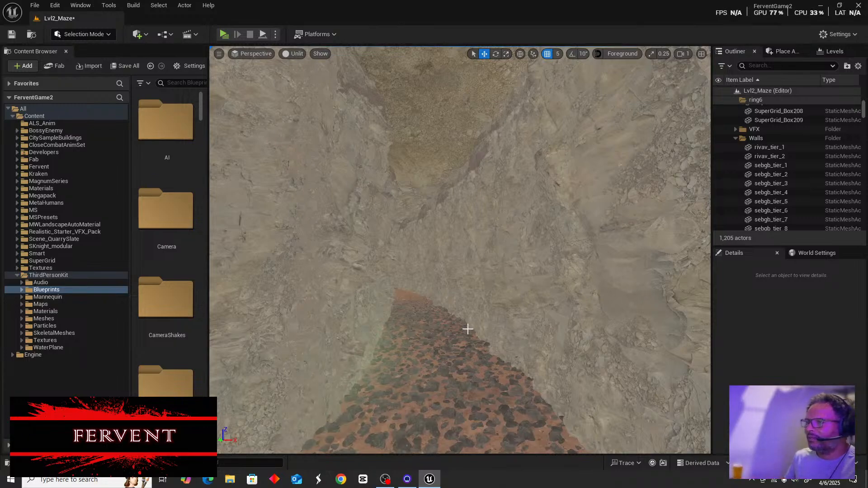
key("w")
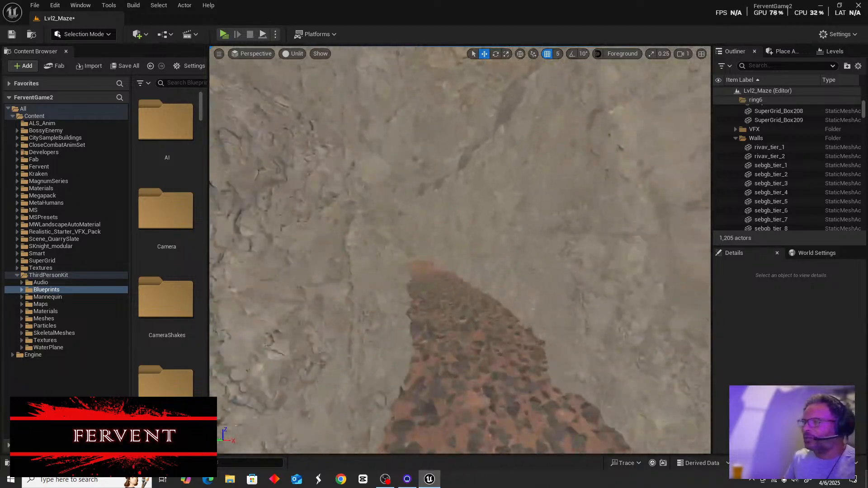
key("w")
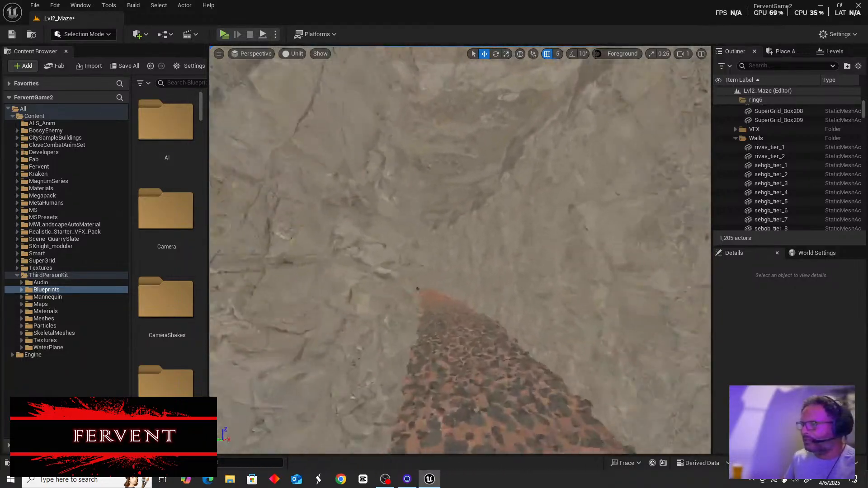
key("w")
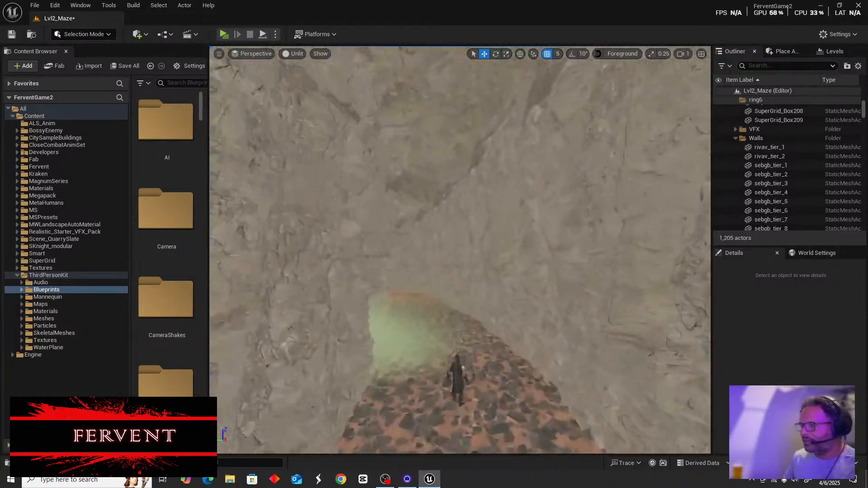
key("w")
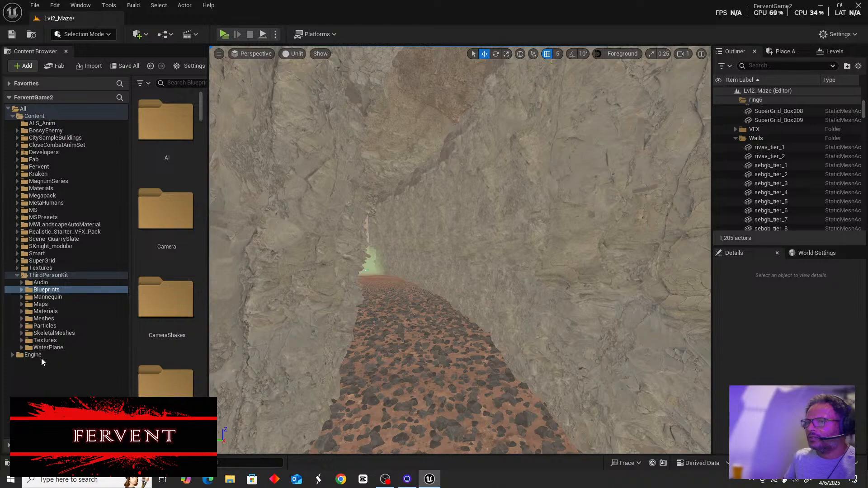
Save all modified level content and launch Adobe Substance 3D Painter
left_click(35, 6)
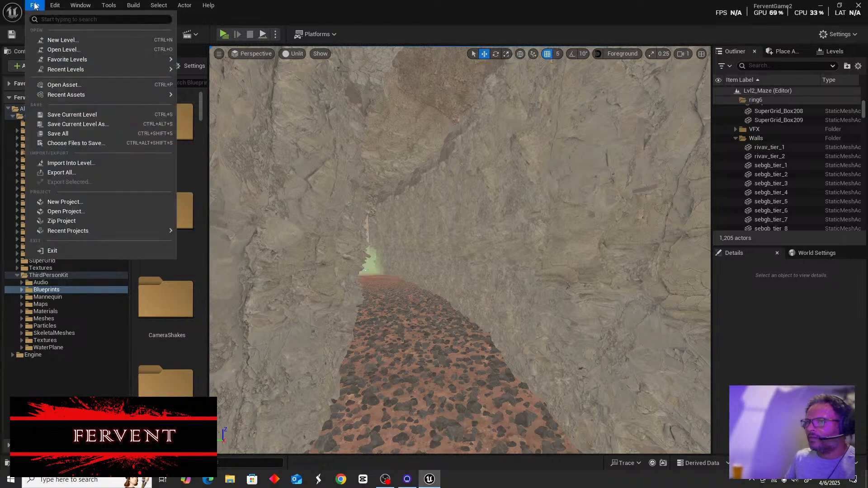
left_click(58, 134)
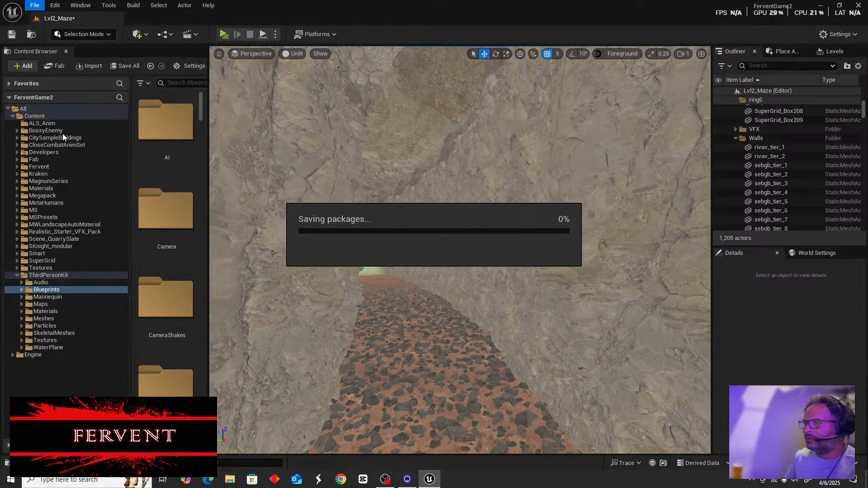
left_click(56, 480)
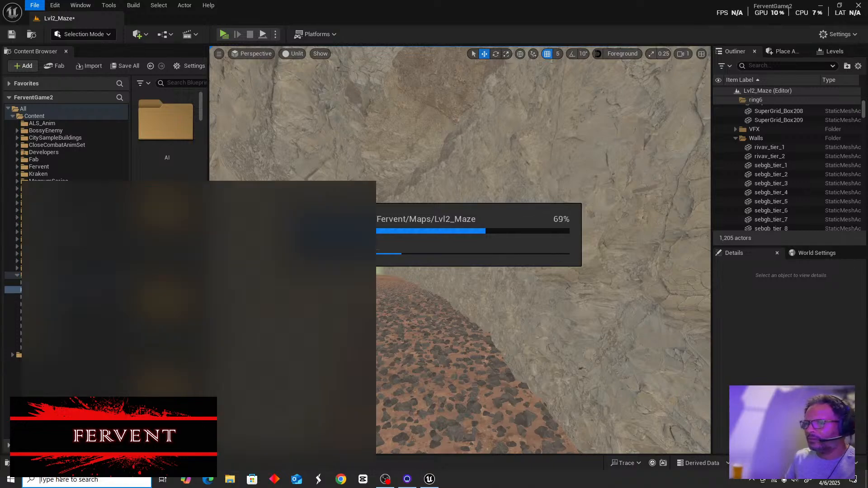
left_click(85, 359)
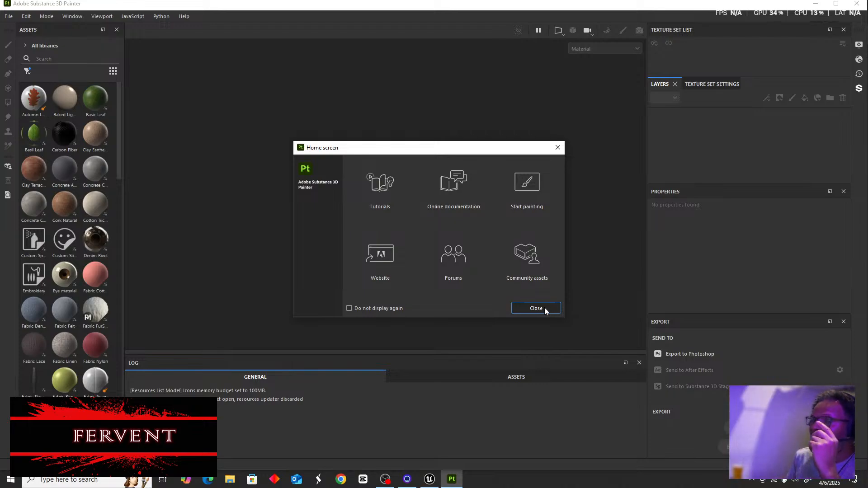
Dismiss the home screen and open the Fem_BaseMesh1 project
left_click(544, 307)
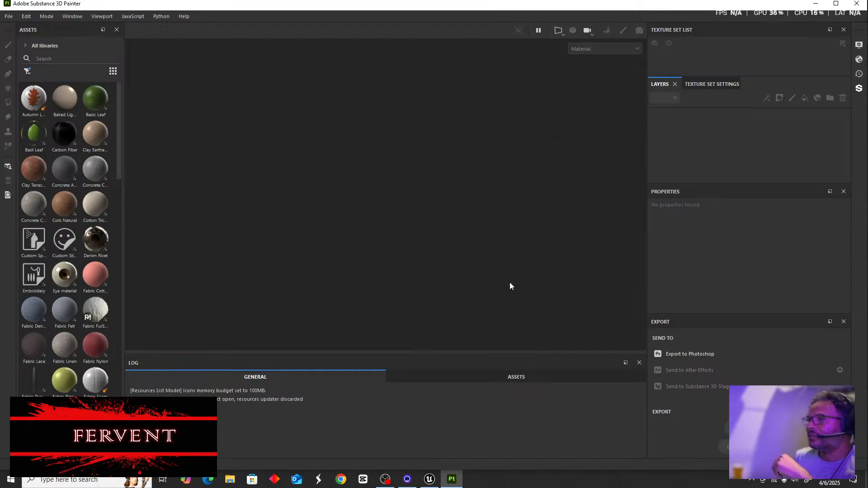
left_click(6, 16)
mouse_move(54, 49)
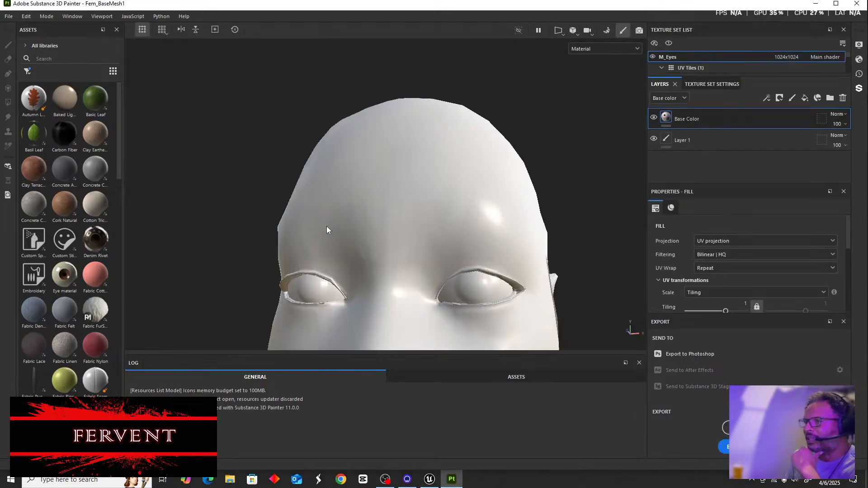
Examine the female base mesh at full-body distance and from a slightly turned angle
scroll(285, 245, "down", 2)
scroll(278, 245, "down", 3)
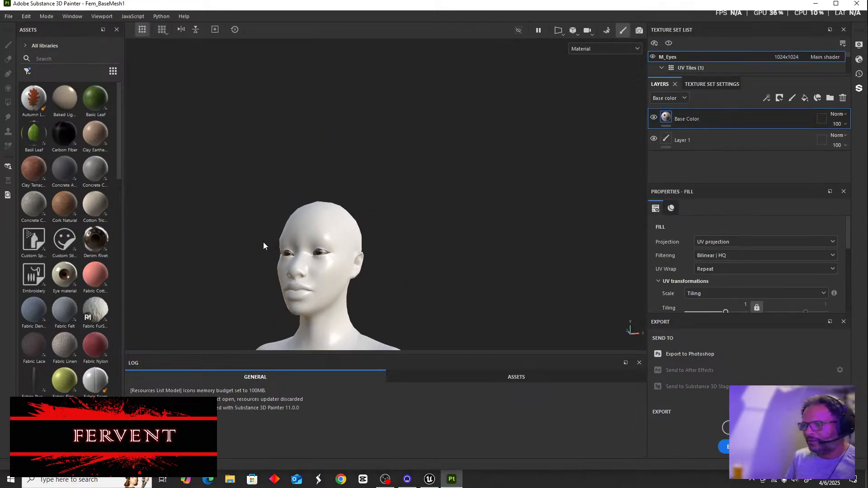
scroll(267, 253, "down", 5)
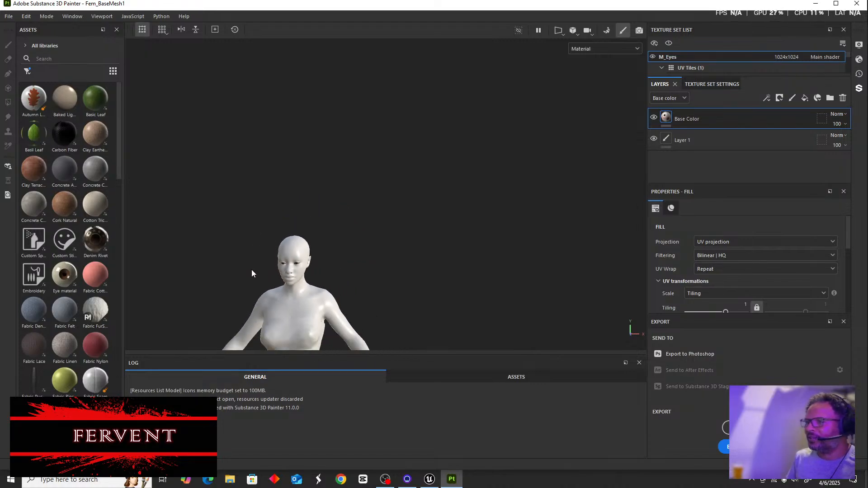
middle_click_drag(252, 271, 374, 141)
scroll(286, 199, "down", 4)
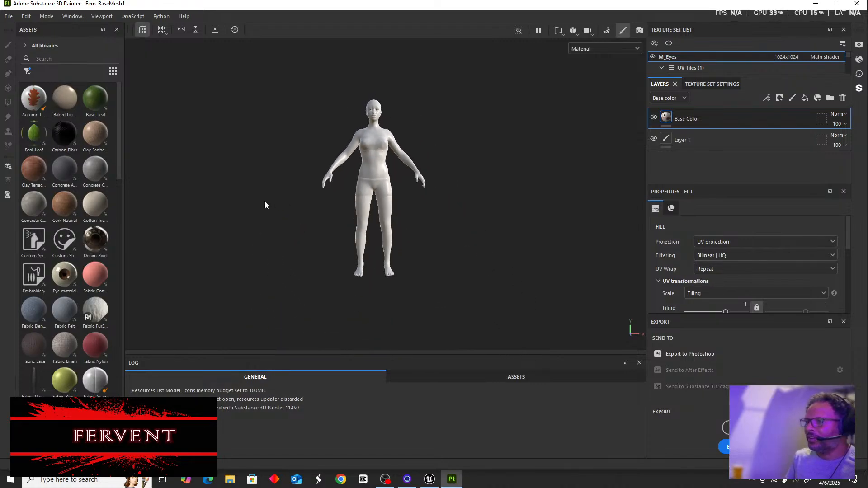
left_click_drag(266, 204, 284, 229, "alt")
scroll(436, 238, "up", 4)
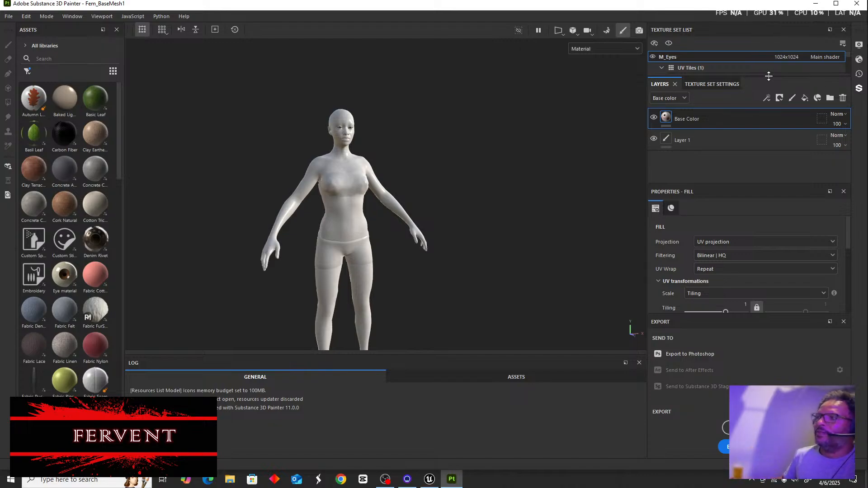
Close the Export section and enlarge the texture set list to show more of the character's texture sets
left_click_drag(767, 76, 768, 102)
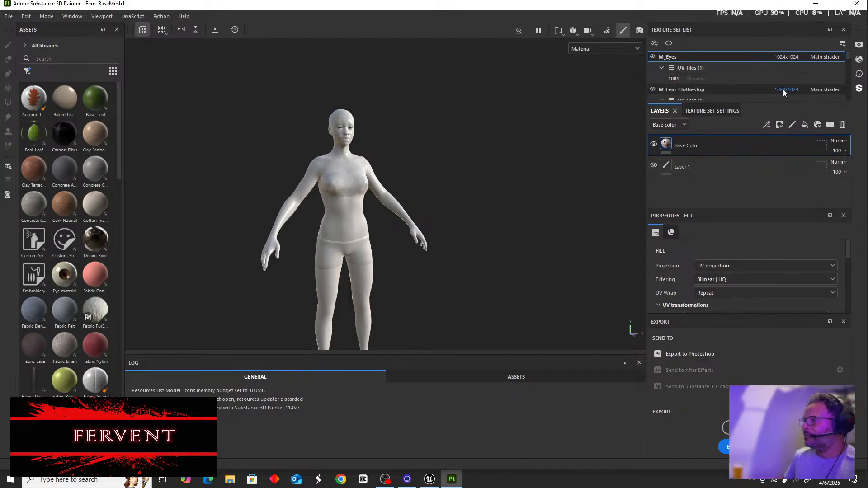
scroll(696, 68, "down", 2)
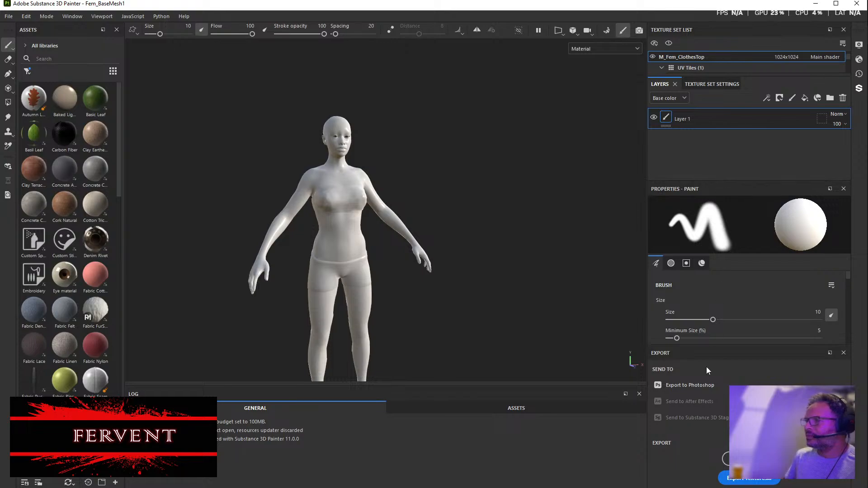
left_click(844, 354)
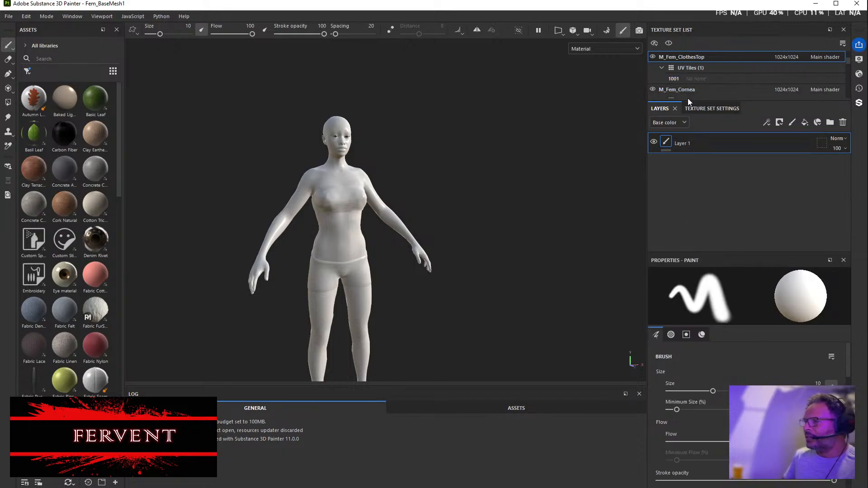
left_click_drag(755, 100, 755, 222)
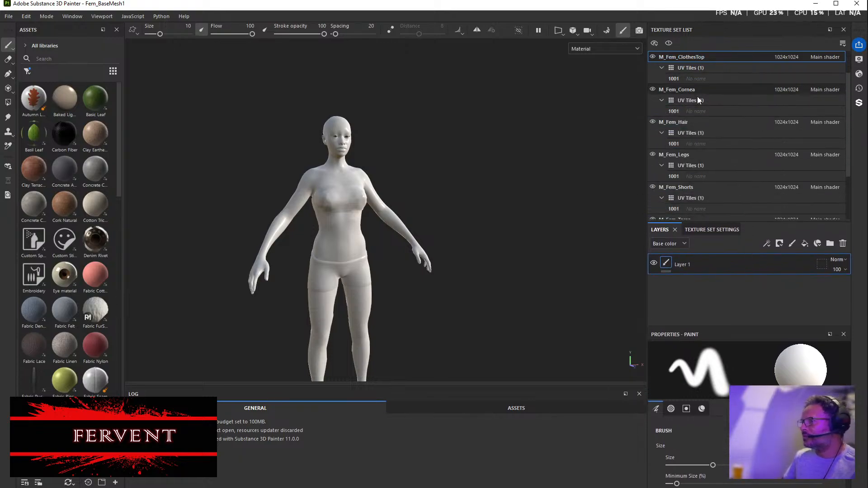
Select the M_Fem_Hair texture set and show its general texture set settings
left_click(718, 125)
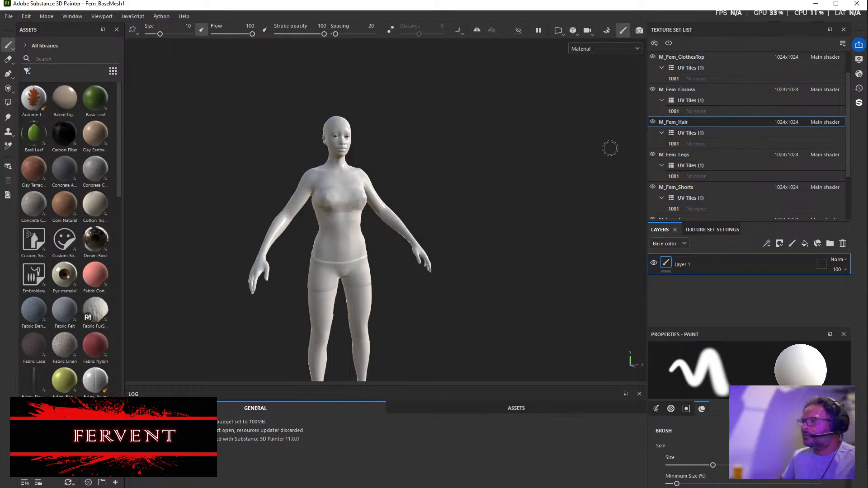
left_click(718, 144)
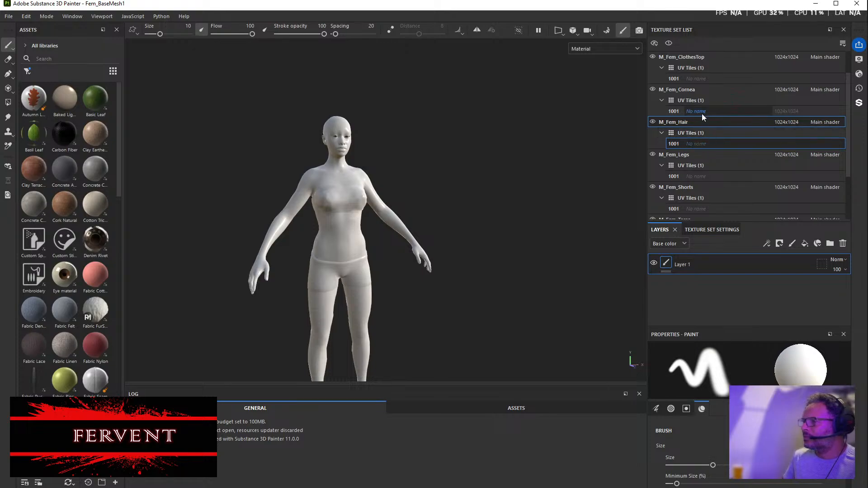
left_click(712, 230)
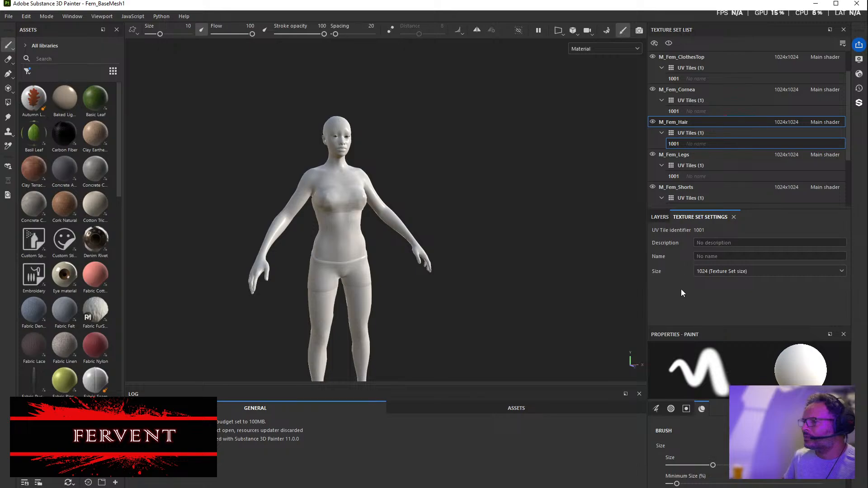
left_click(659, 218)
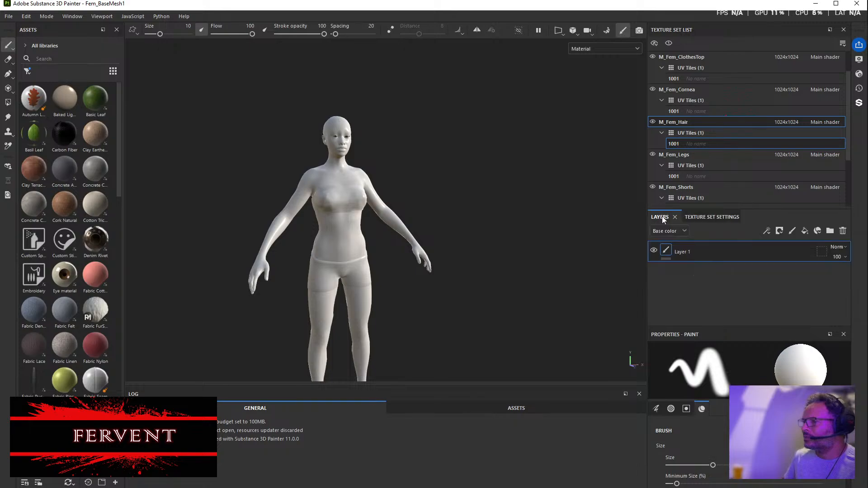
left_click(700, 217)
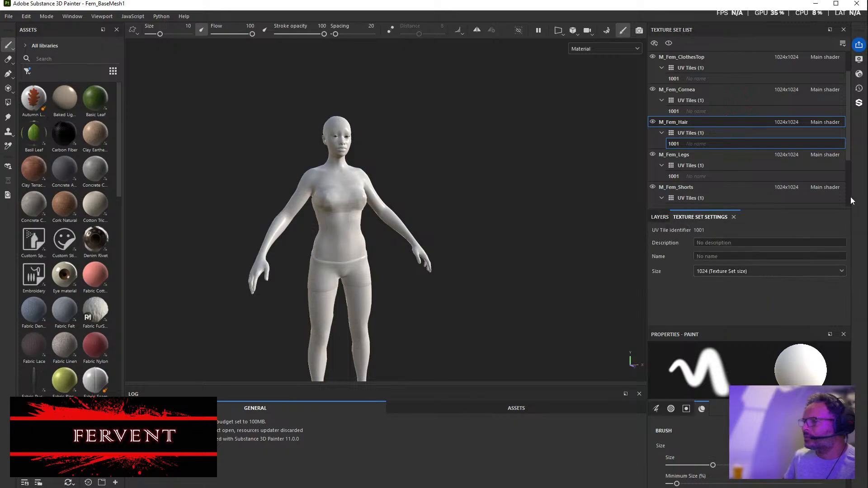
left_click(662, 133)
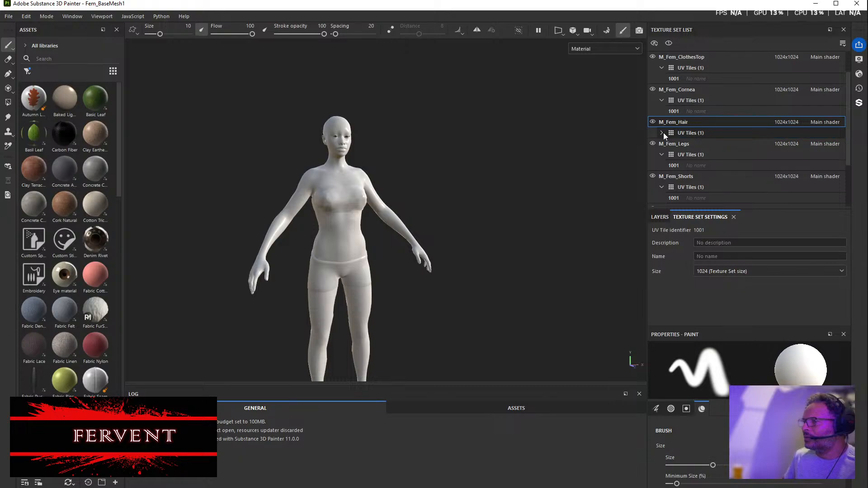
left_click(662, 133)
left_click(677, 121)
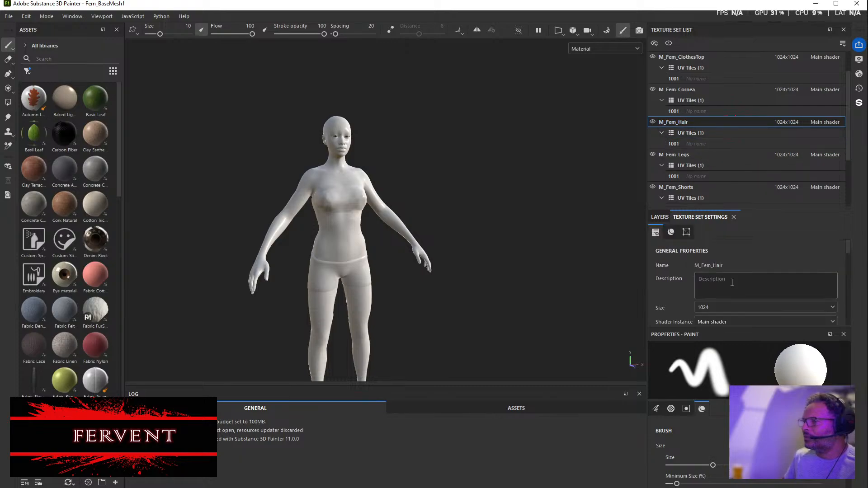
Assign T_AfroFemHair_N as the normal mesh map of the M_Fem_Hair texture set
scroll(680, 270, "down", 10)
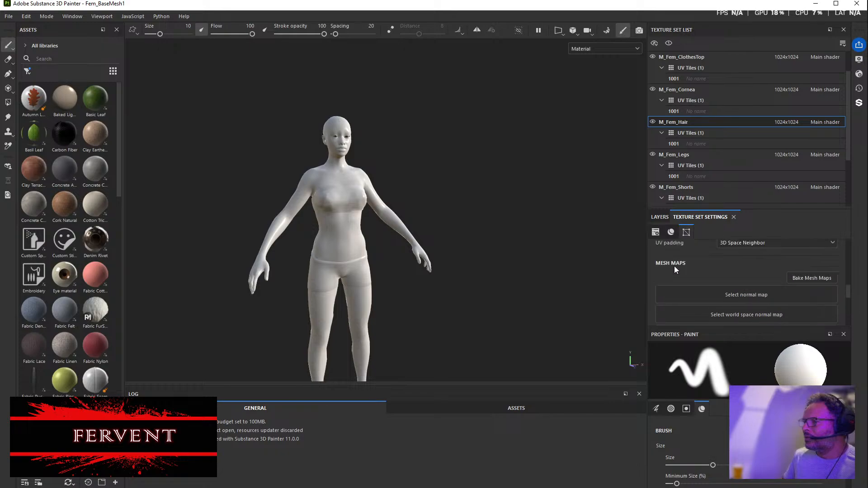
left_click(767, 295)
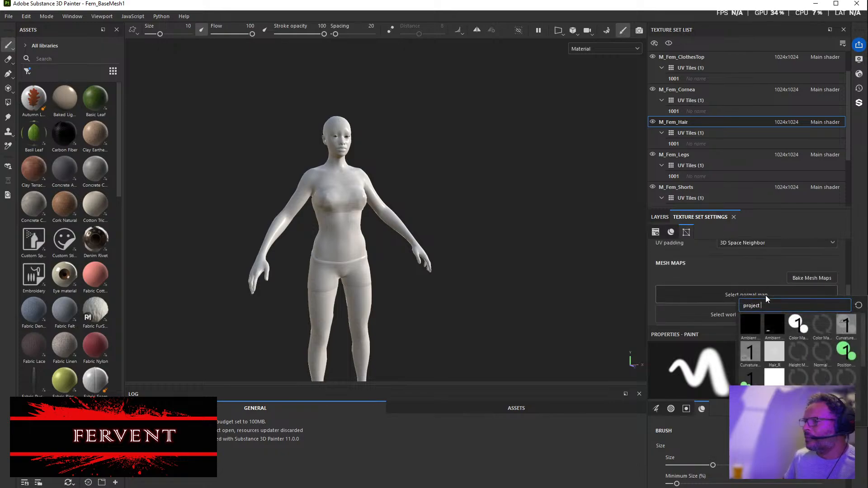
scroll(774, 376, "down", 5)
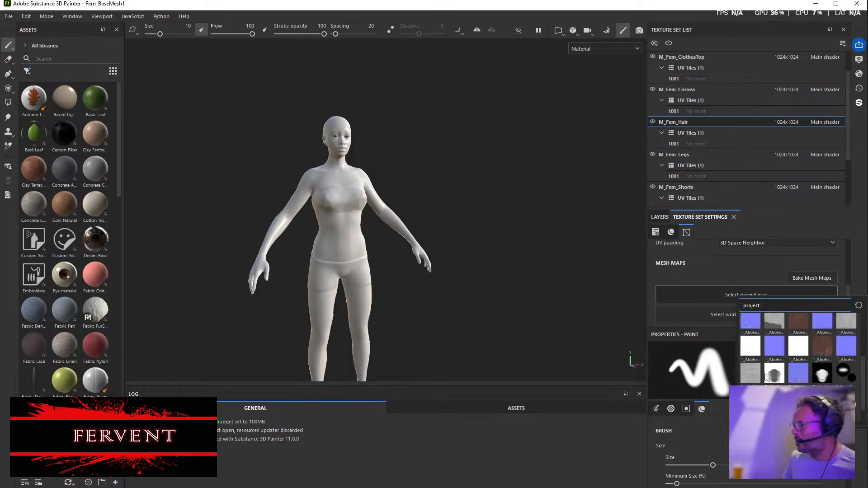
left_click(802, 378)
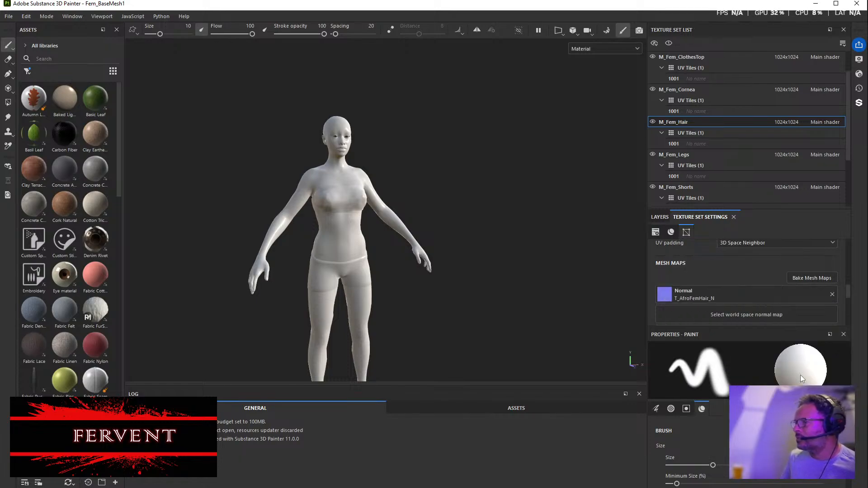
Inspect the hair normal map on the character's scalp up close from the side and front
scroll(444, 107, "up", 5)
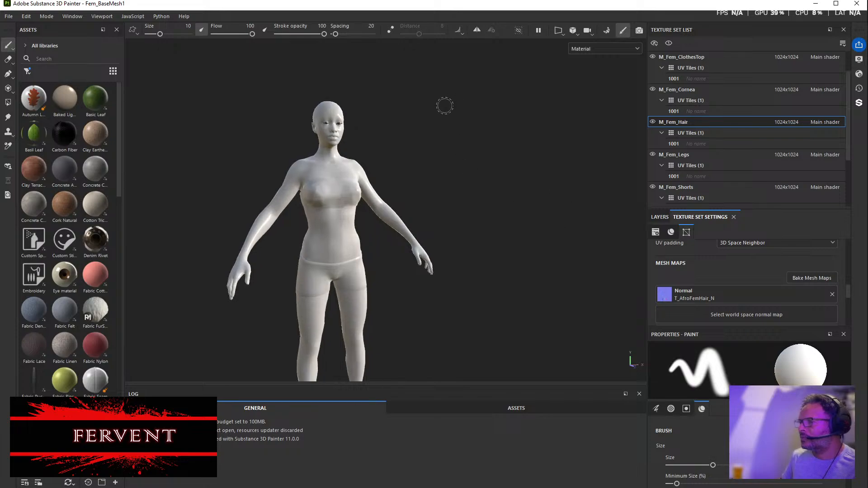
left_click_drag(434, 126, 459, 161, "alt")
right_click_drag(459, 162, 576, 202, "alt")
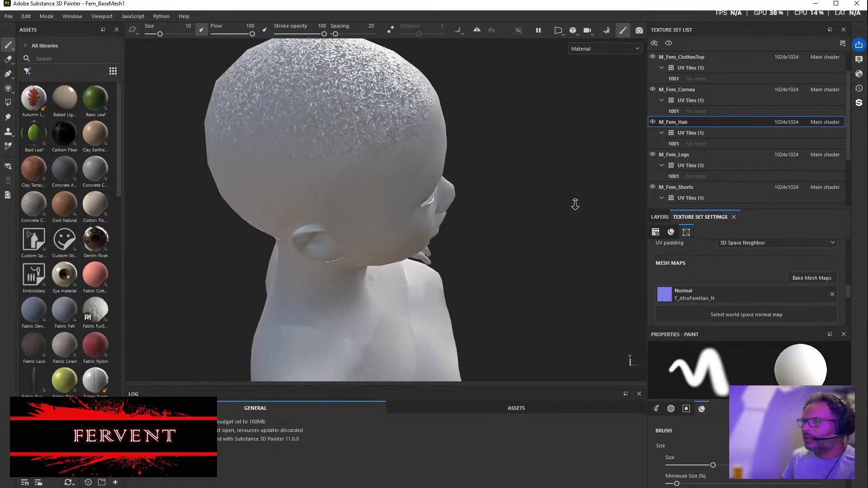
left_click_drag(521, 187, 541, 195, "alt")
right_click_drag(533, 169, 457, 165, "alt")
mouse_move(457, 165)
left_mouse_down("alt")
mouse_move(407, 195)
mouse_move(245, 150)
mouse_move(353, 159)
left_mouse_up("alt")
right_click_drag(403, 174, 535, 218, "alt")
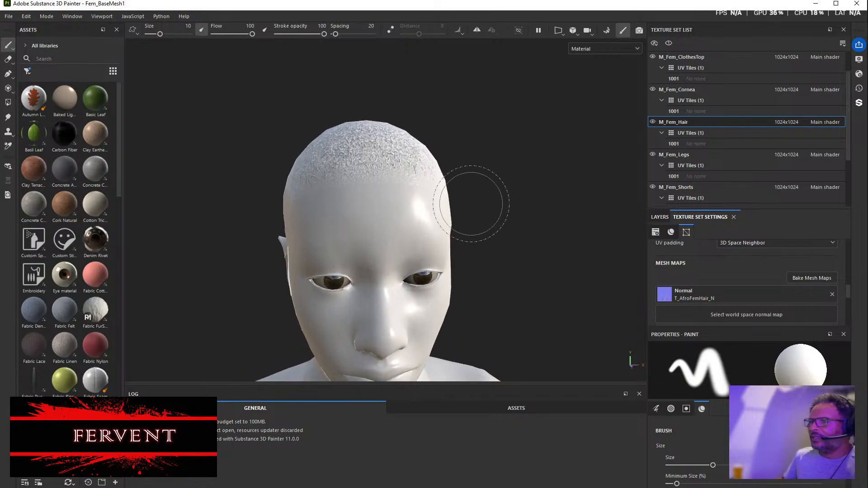
View the scalp's hair detail from another angle, then with the head and upper body in frame
left_click_drag(473, 202, 620, 215, "alt")
mouse_move(454, 218)
left_mouse_down("alt")
mouse_move(564, 211)
mouse_move(502, 256)
mouse_move(262, 175)
left_mouse_up("alt")
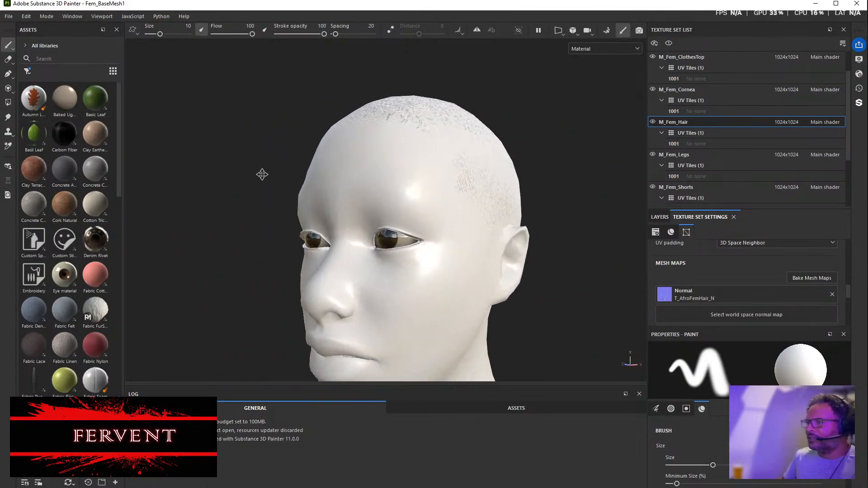
scroll(412, 176, "down", 3)
left_click_drag(318, 157, 384, 226, "alt")
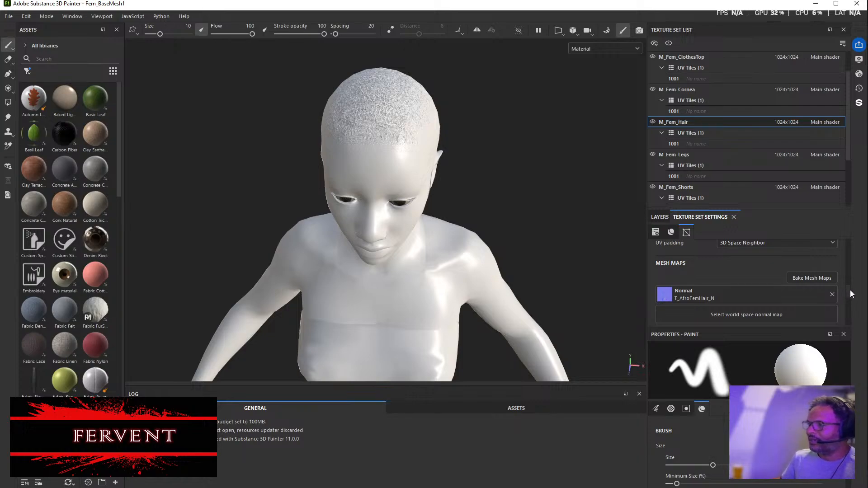
Open mesh map baking and limit it to the M_Fem_Hair texture set, leaving out the Normal map
scroll(850, 291, "down", 2)
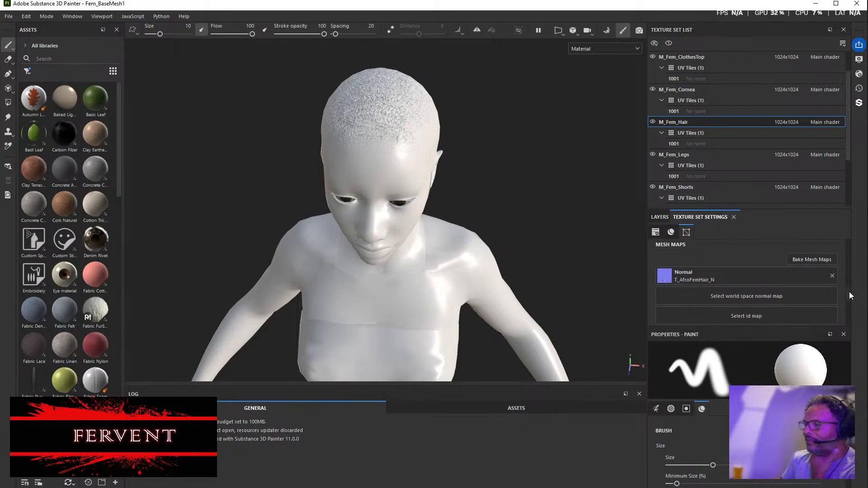
left_click(809, 260)
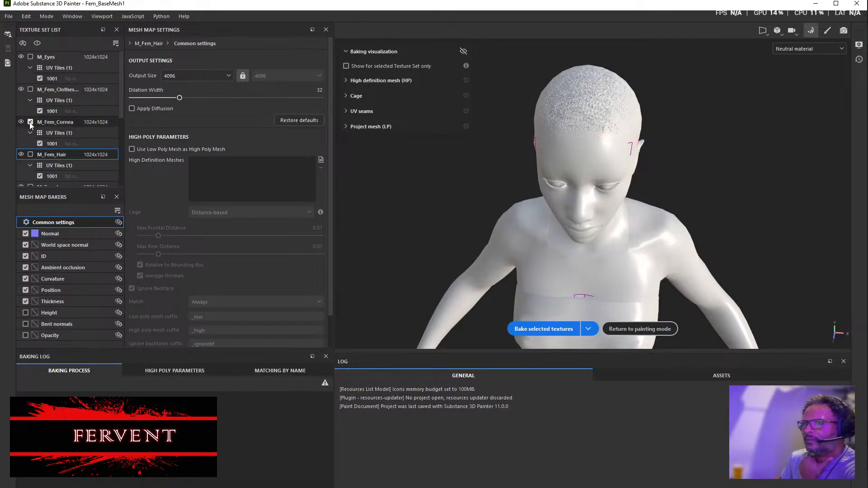
left_click(30, 155)
scroll(75, 174, "down", 2)
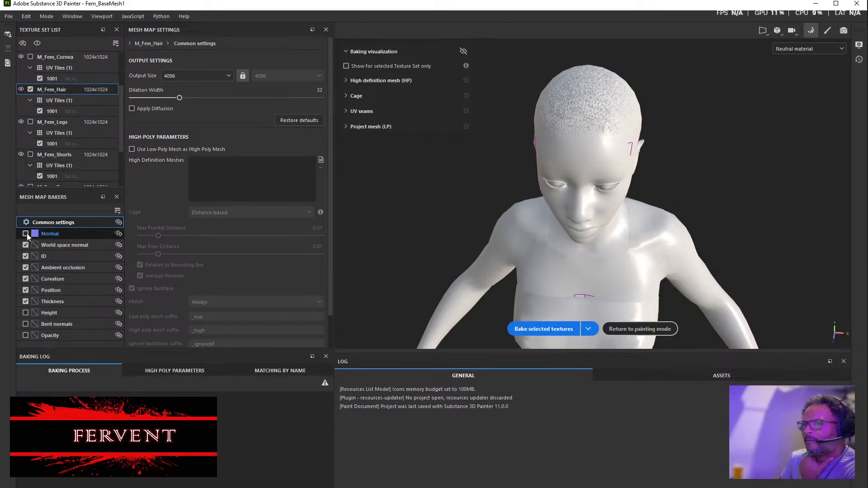
left_click(589, 329)
left_click(545, 353)
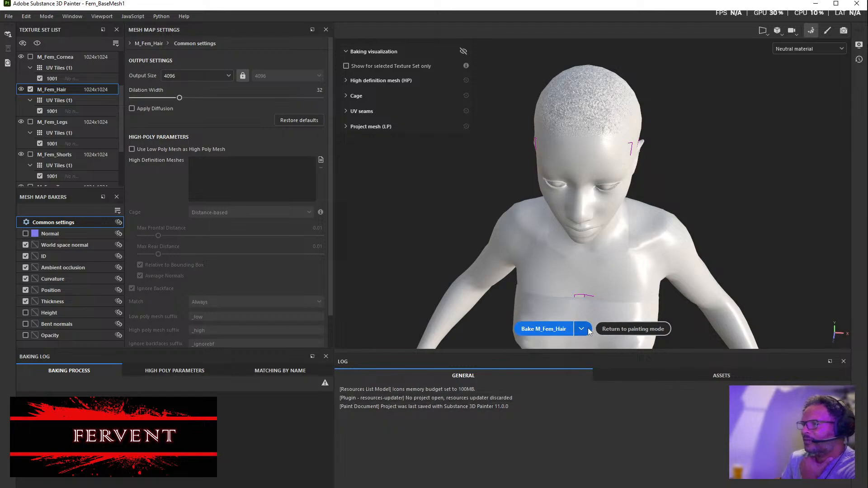
Bake the selected mesh maps for M_Fem_Hair and return to painting mode
left_click(554, 330)
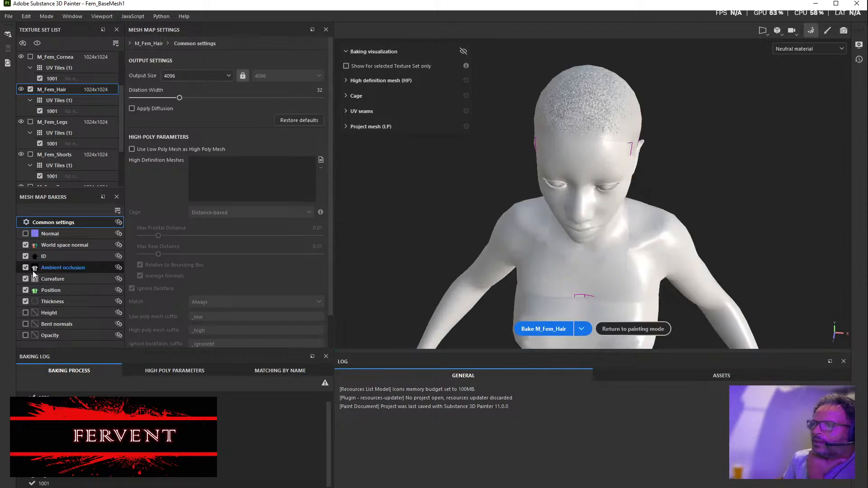
mouse_move(35, 268)
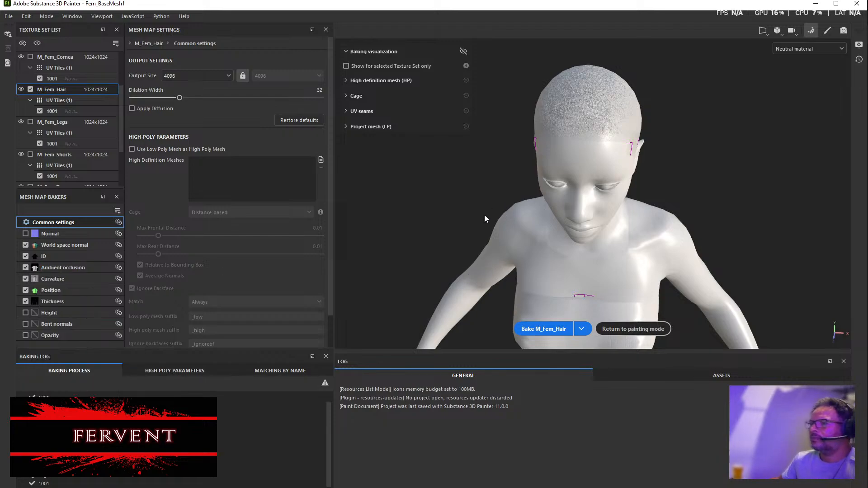
left_click(626, 327)
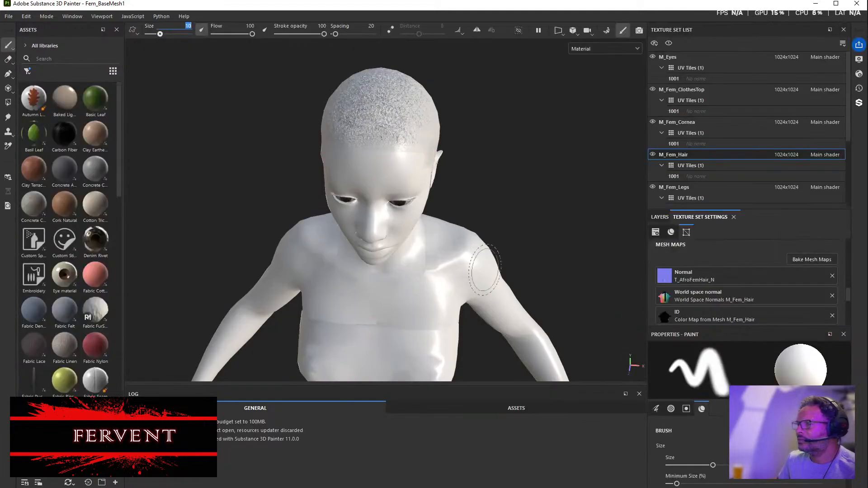
Examine the baked hair area around the ear, the back of the head and the face from several angles and distances
mouse_move(496, 219)
left_mouse_down("alt")
mouse_move(613, 178)
mouse_move(483, 225)
mouse_move(606, 196)
left_mouse_up("alt")
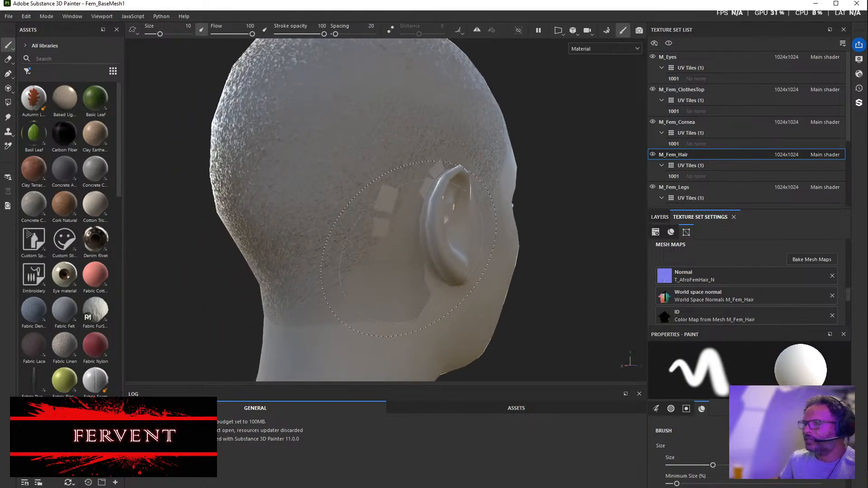
right_click_drag(344, 142, 310, 242, "alt")
left_click_drag(310, 242, 211, 254, "alt")
scroll(317, 248, "down", 5)
scroll(316, 251, "up", 6)
right_click_drag(211, 254, 343, 208, "alt")
right_click_drag(374, 216, 238, 192, "alt")
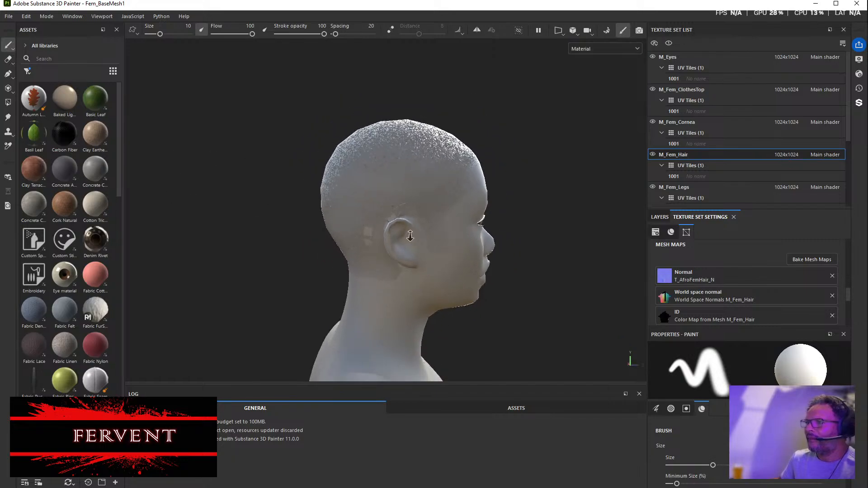
right_click_drag(407, 235, 267, 211, "alt")
left_click_drag(437, 252, 303, 243, "alt")
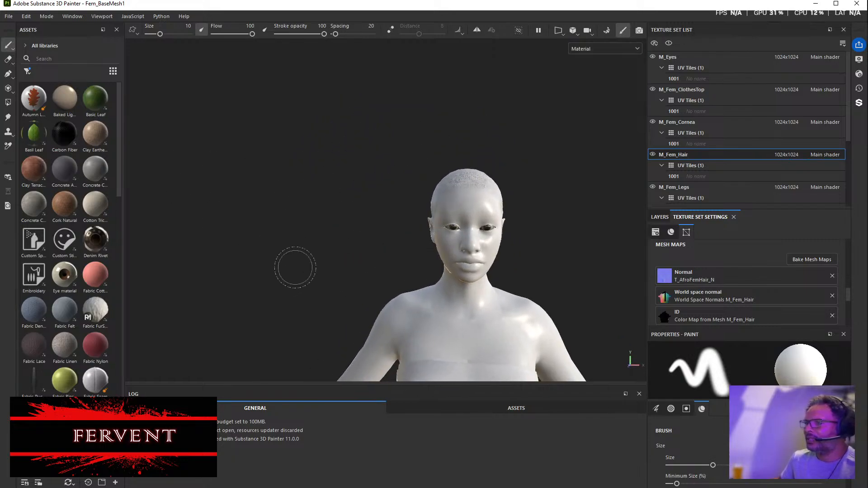
middle_click_drag(333, 261, 192, 239, "alt")
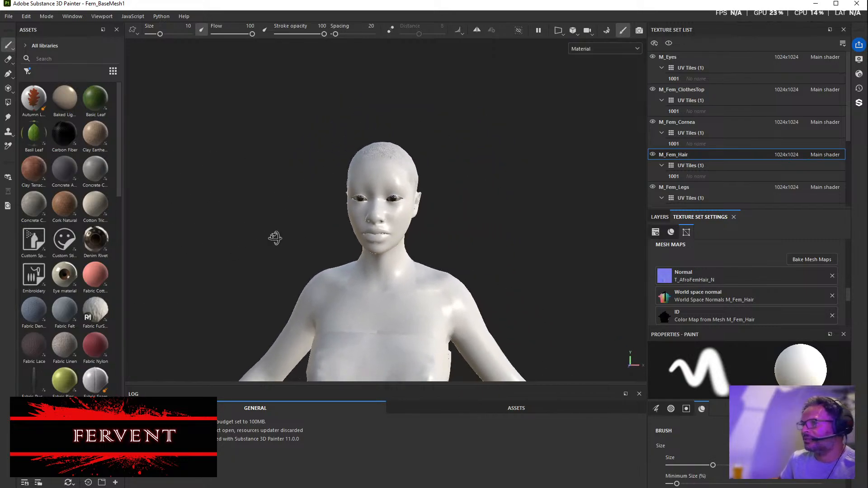
left_click_drag(273, 237, 337, 236, "alt")
right_click_drag(267, 228, 309, 234, "alt")
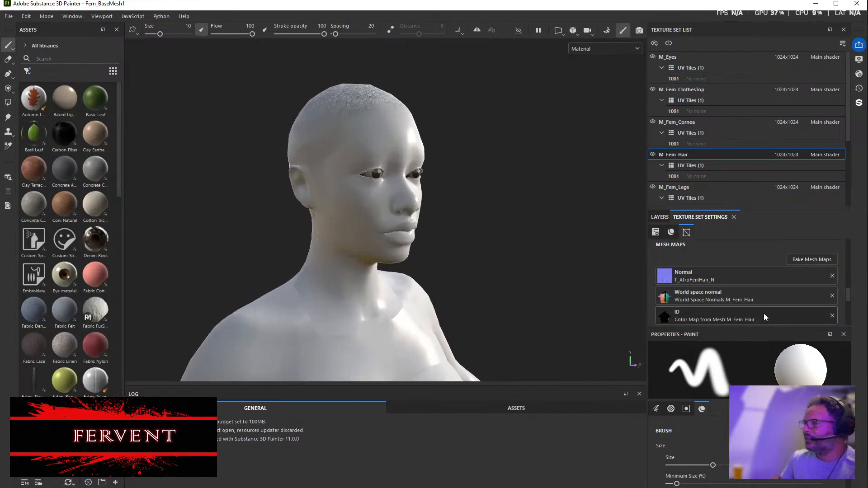
Review the mesh map slots of M_Fem_Hair, from the normal map down to the opacity map
scroll(751, 303, "down", 5)
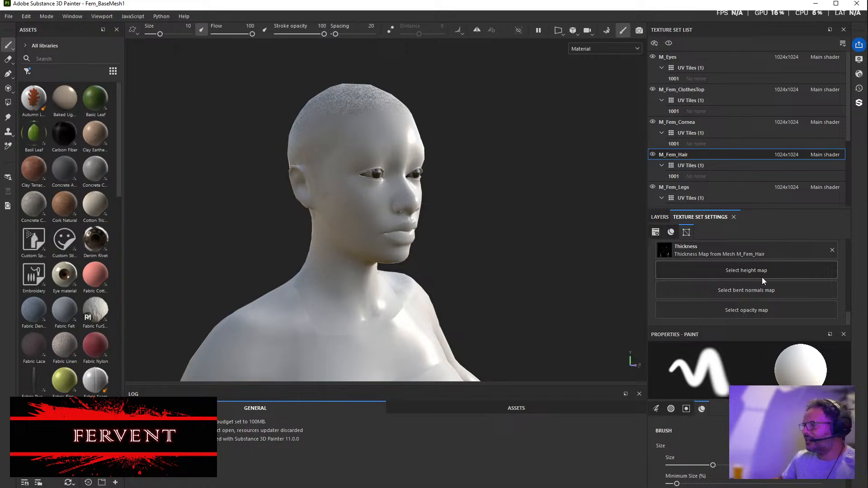
scroll(737, 290, "up", 1)
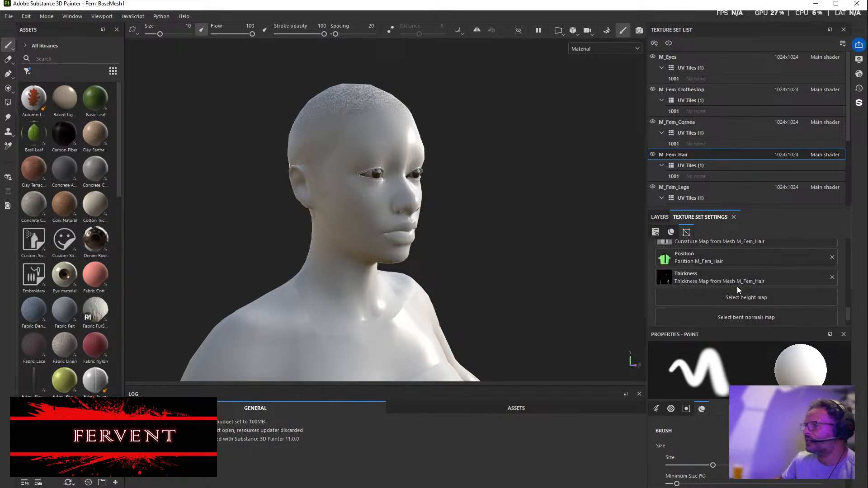
scroll(737, 286, "up", 3)
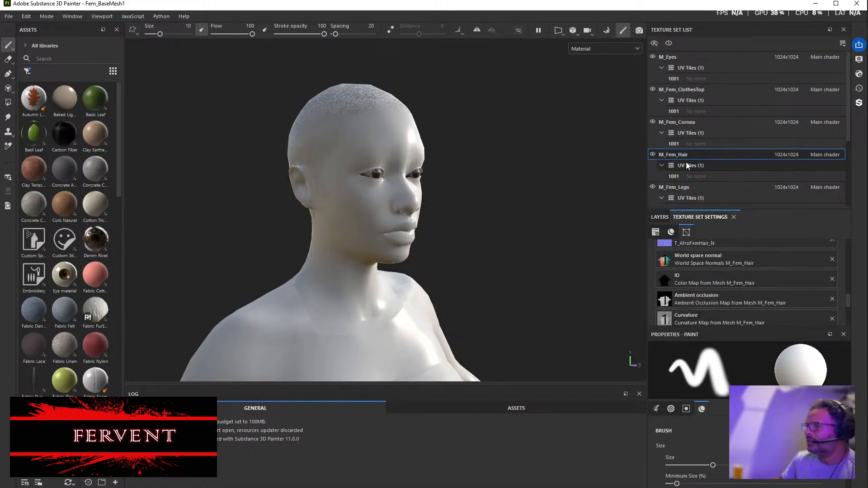
scroll(724, 274, "up", 2)
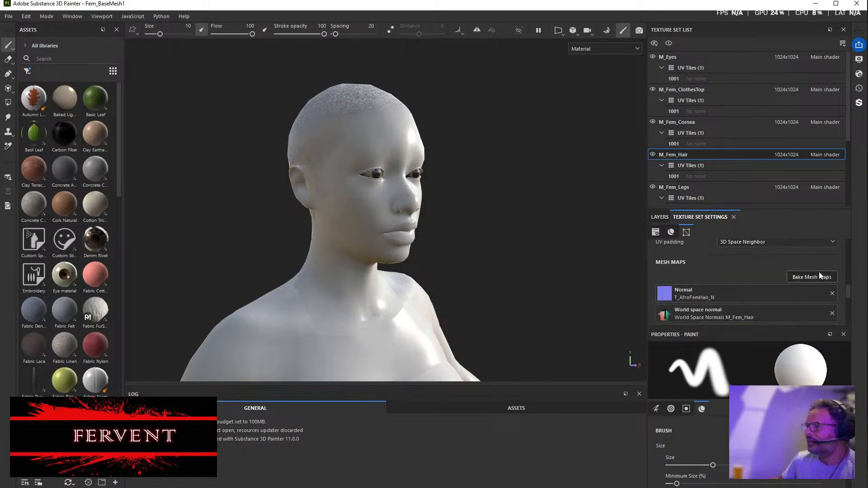
Bake only the Height and Opacity maps for M_Fem_Hair and return to painting mode
left_click(812, 276)
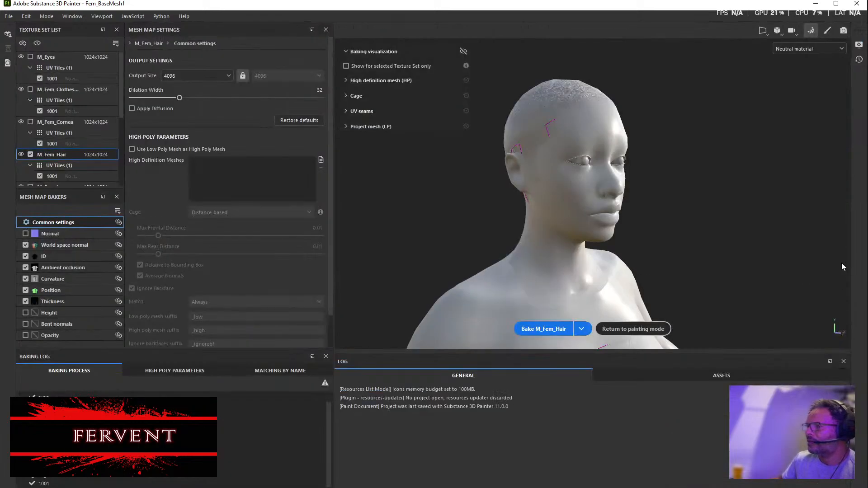
left_click(25, 312)
left_click(26, 301)
left_click(25, 289)
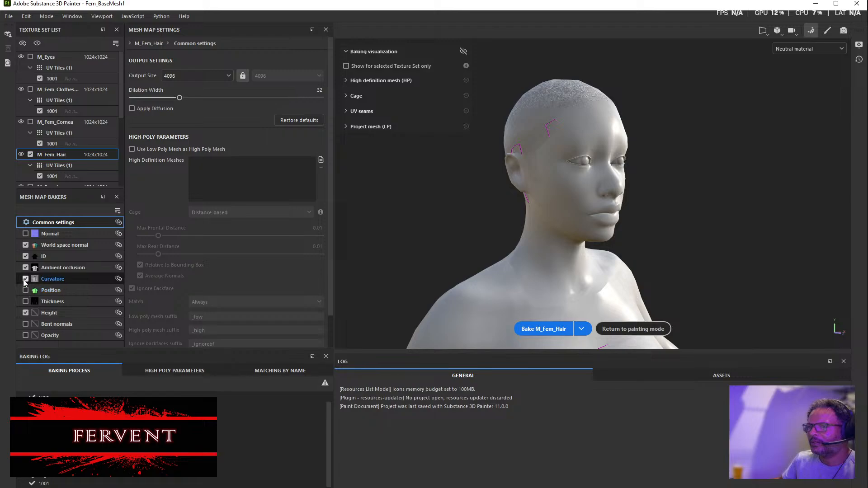
left_click(25, 279)
left_click(25, 267)
left_click(25, 256)
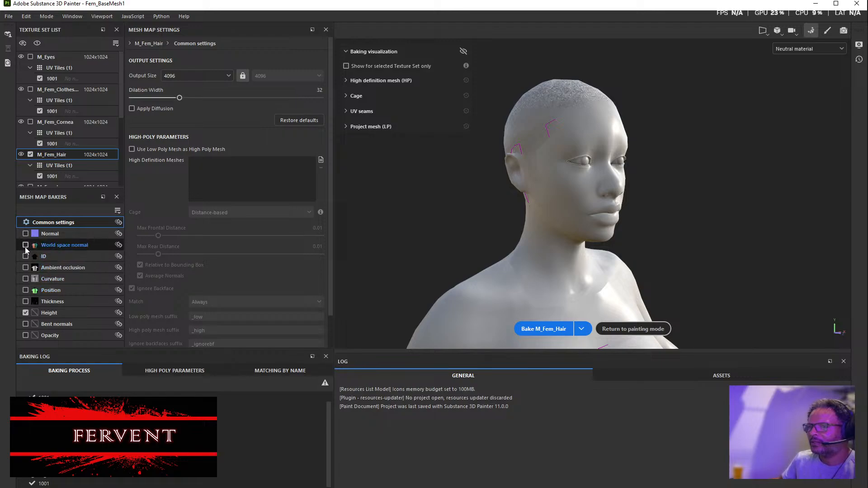
left_click(26, 335)
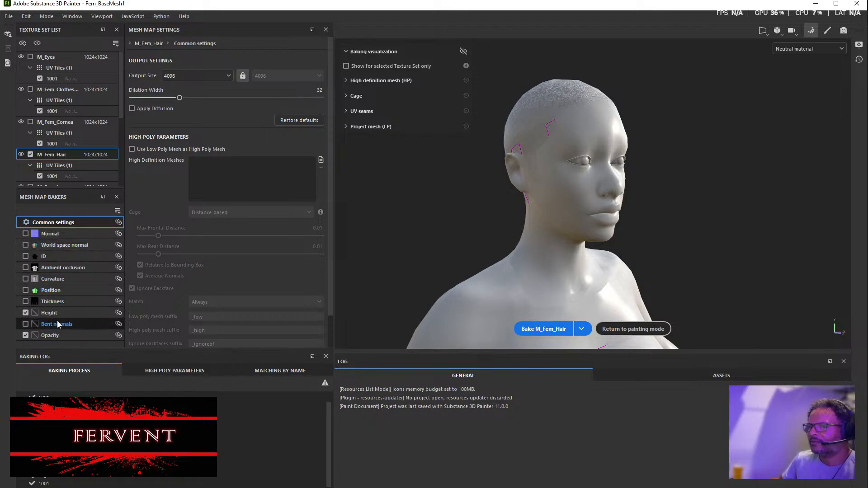
left_click(549, 329)
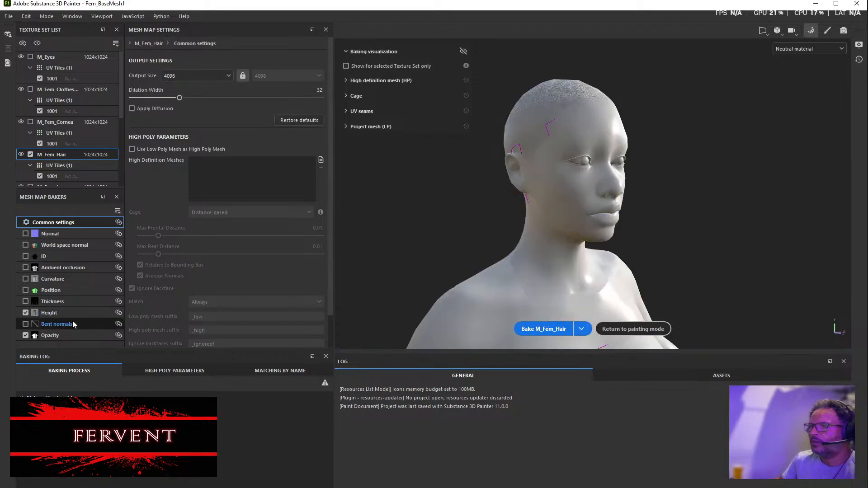
left_click(639, 329)
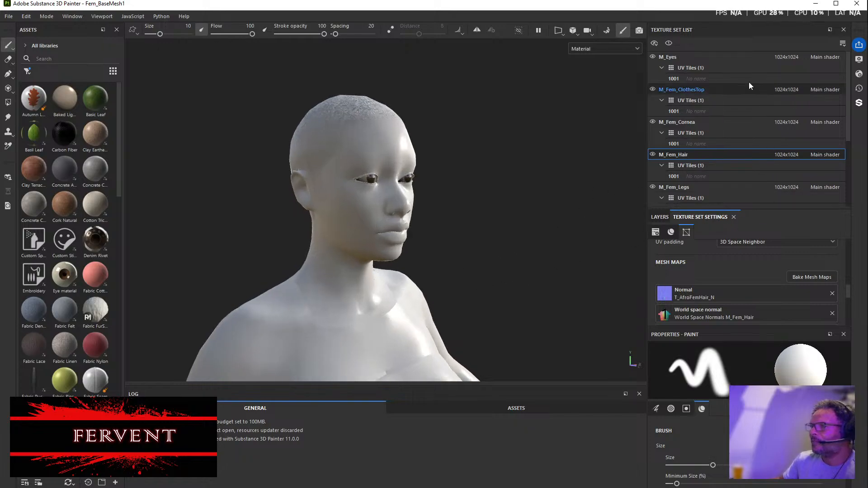
Assign T_AfroFem_Legs_N as the normal mesh map of the M_Fem_Legs texture set
scroll(720, 171, "down", 2)
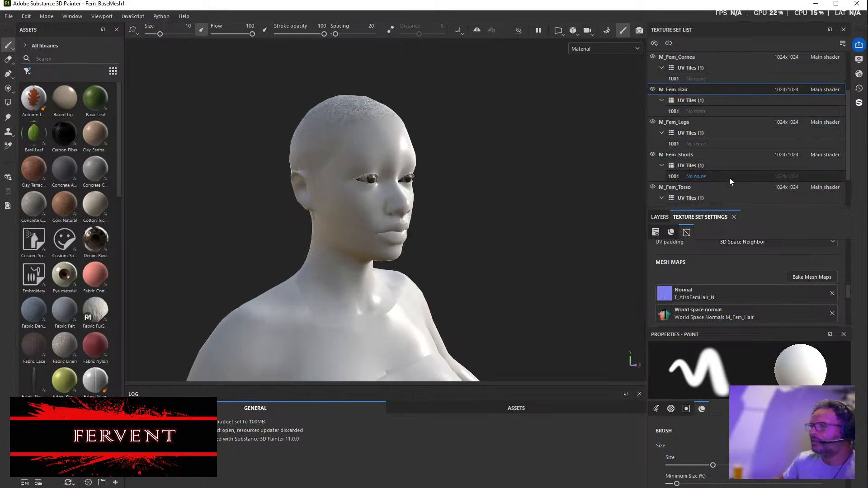
left_click(733, 123)
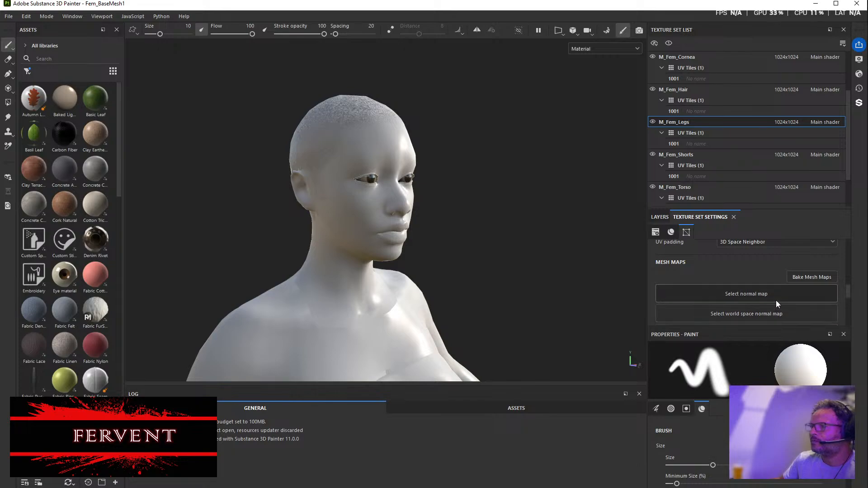
left_click(744, 294)
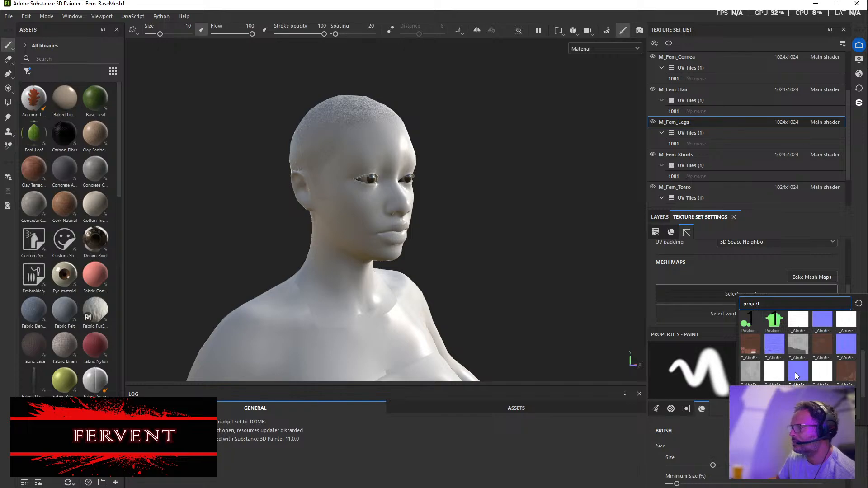
left_click(842, 346)
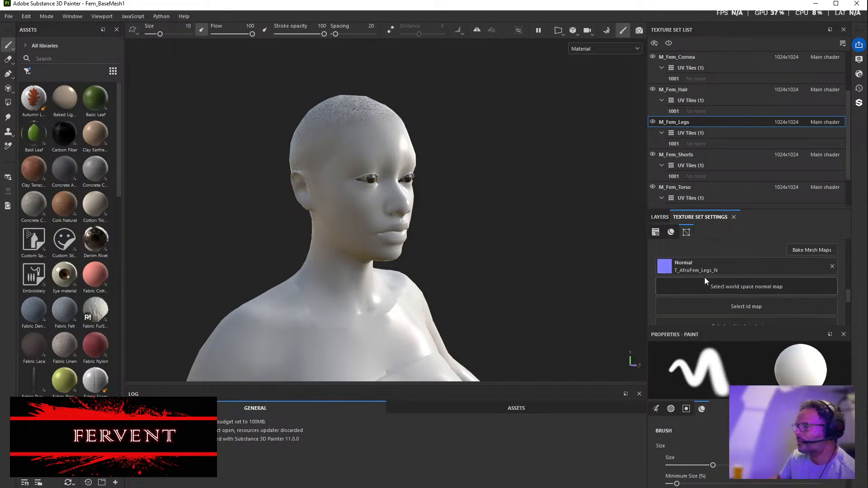
Open mesh map baking with only M_Fem_Legs selected, and hide M_Eyes, M_Fem_ClothesTop, M_Fem_Cornea and M_Fem_Hair
scroll(704, 278, "up", 1)
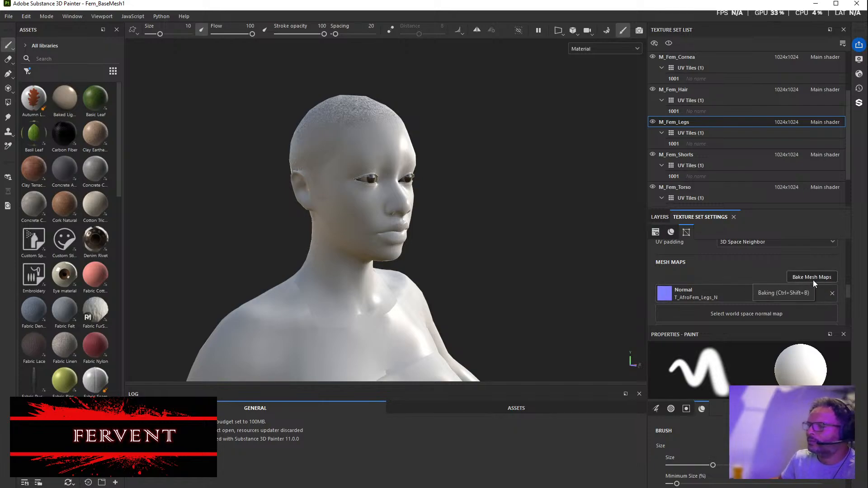
left_click(813, 279)
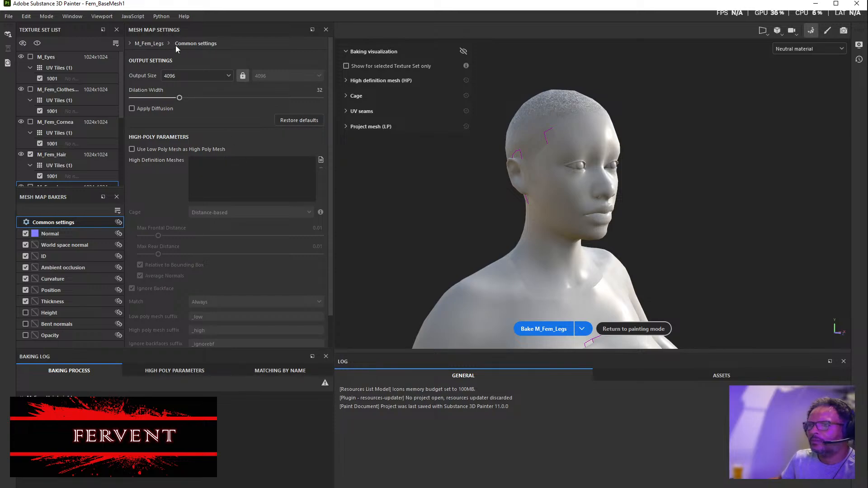
left_click(20, 57)
left_click(20, 89)
left_click(20, 121)
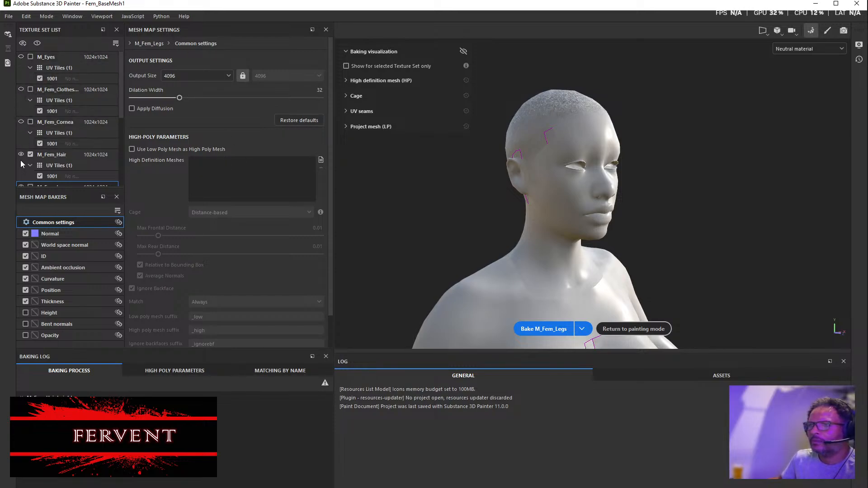
left_click(21, 155)
scroll(30, 158, "down", 2)
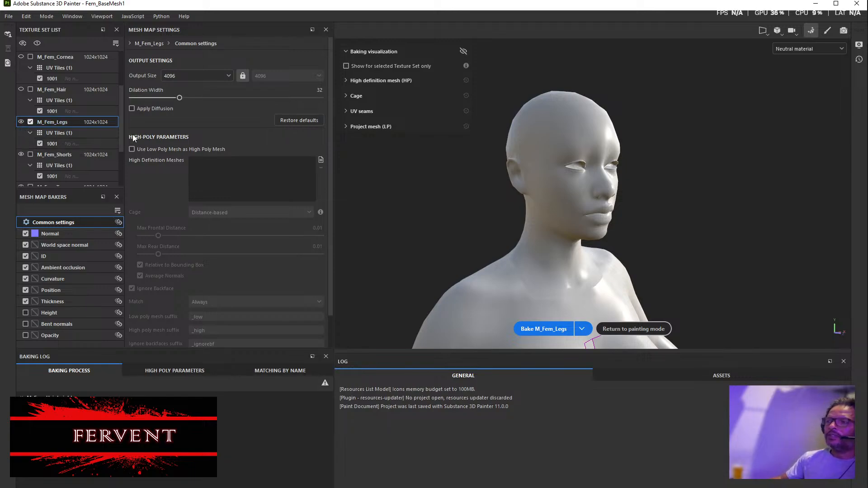
Frame the character's shorts and legs from the front, and exclude Normal and include Height in the M_Fem_Legs bake
scroll(503, 230, "down", 3)
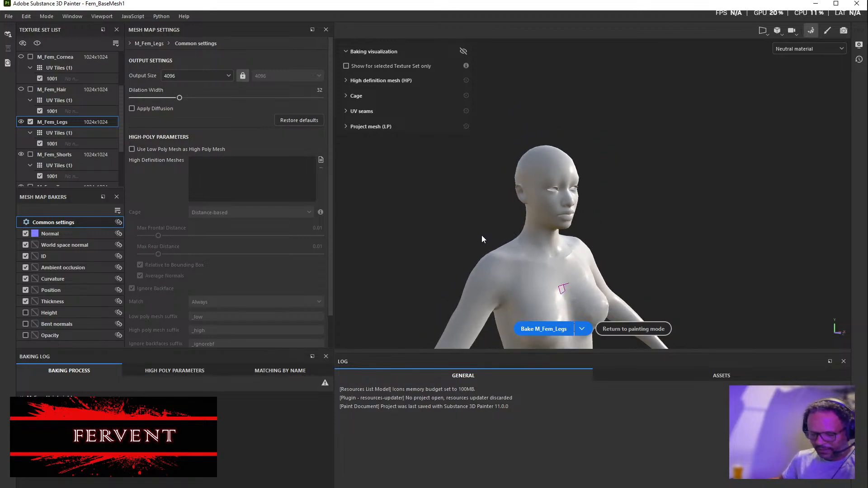
middle_click_drag(483, 235, 525, 65, "alt")
middle_click_drag(553, 191, 552, 129, "alt")
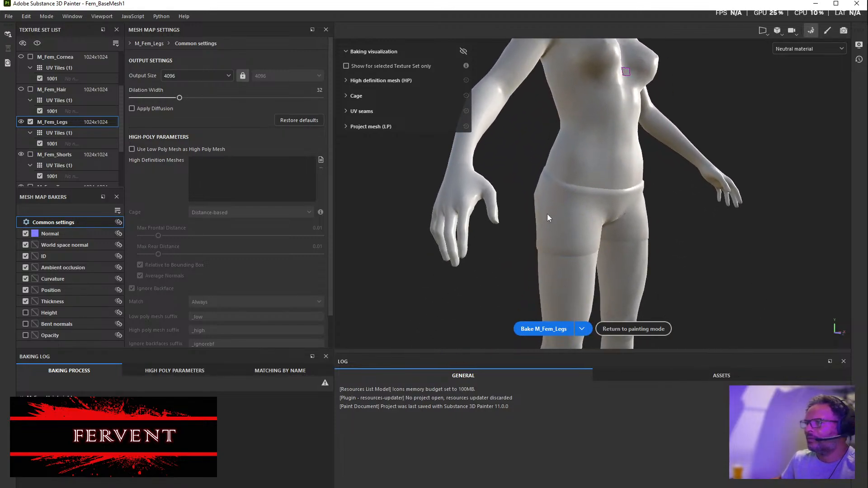
left_click_drag(547, 214, 465, 201, "alt")
middle_click_drag(509, 217, 511, 121, "alt")
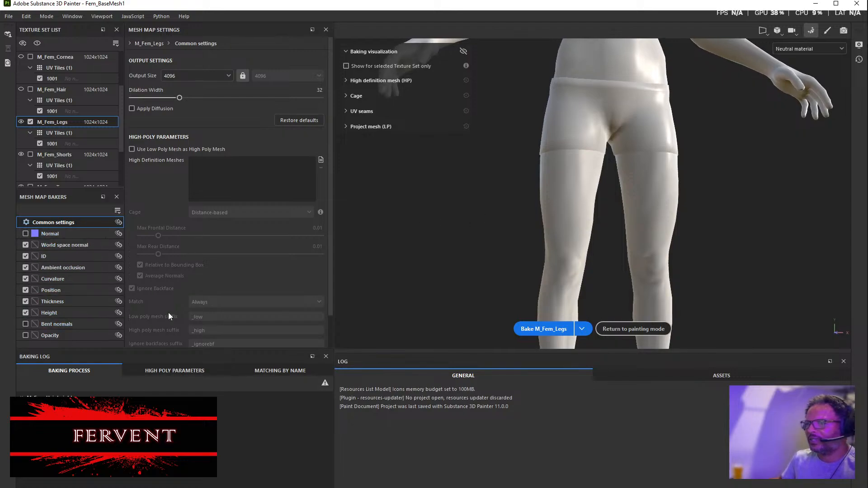
Bake the selected mesh maps for M_Fem_Legs, check the ID and Curvature previews, and return to painting mode
left_click(541, 330)
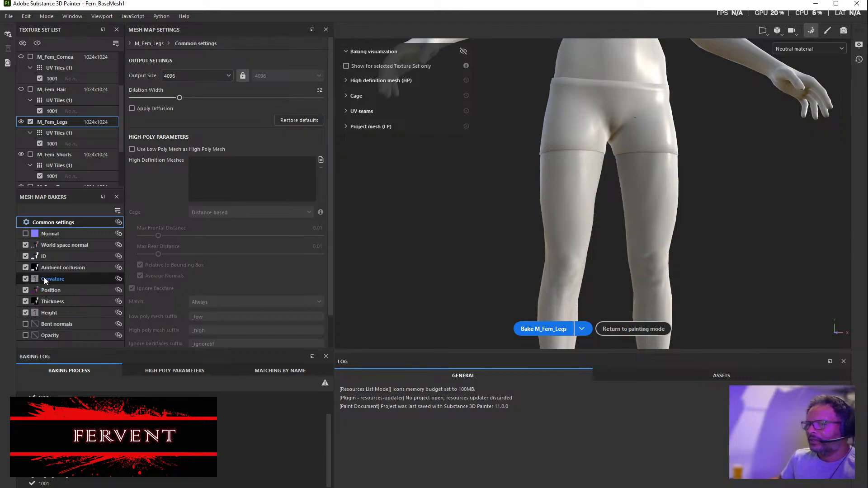
mouse_move(38, 314)
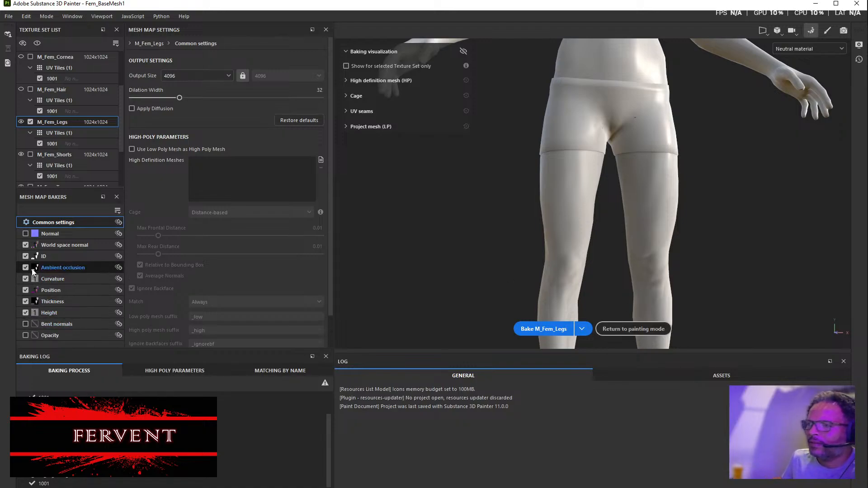
mouse_move(36, 260)
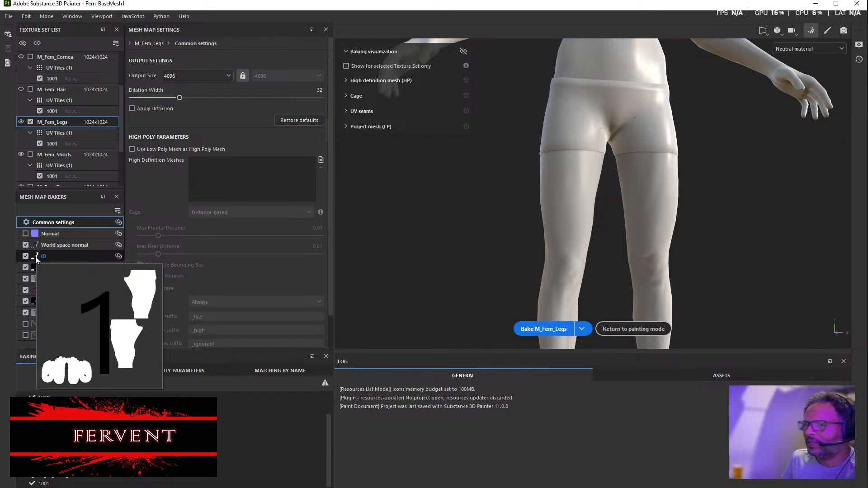
mouse_move(35, 281)
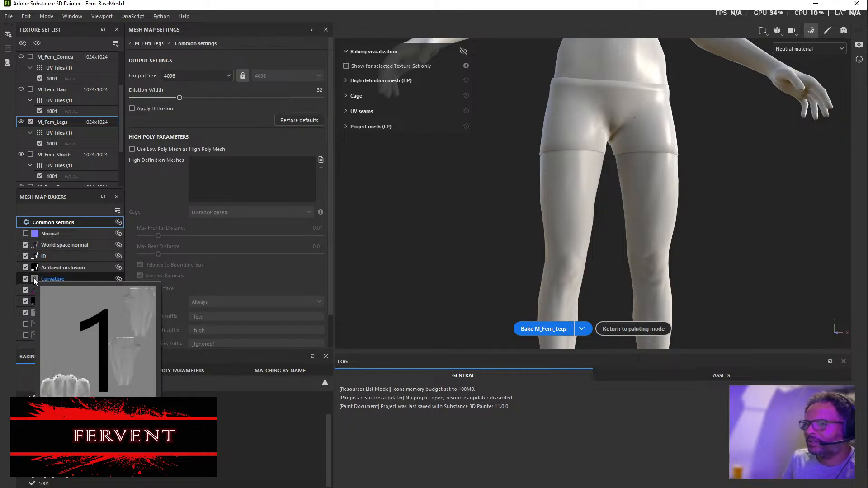
left_click(643, 330)
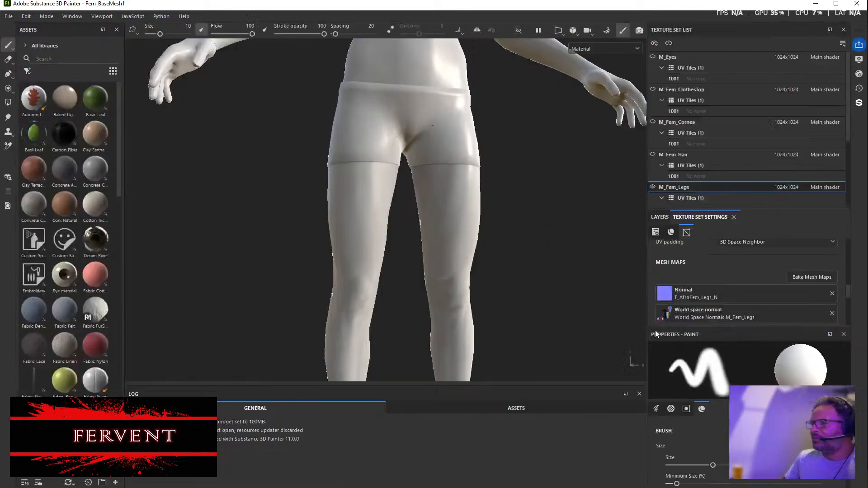
Hide the M_Fem_Shorts texture set to check the area of the body beneath the shorts
scroll(397, 262, "down", 5)
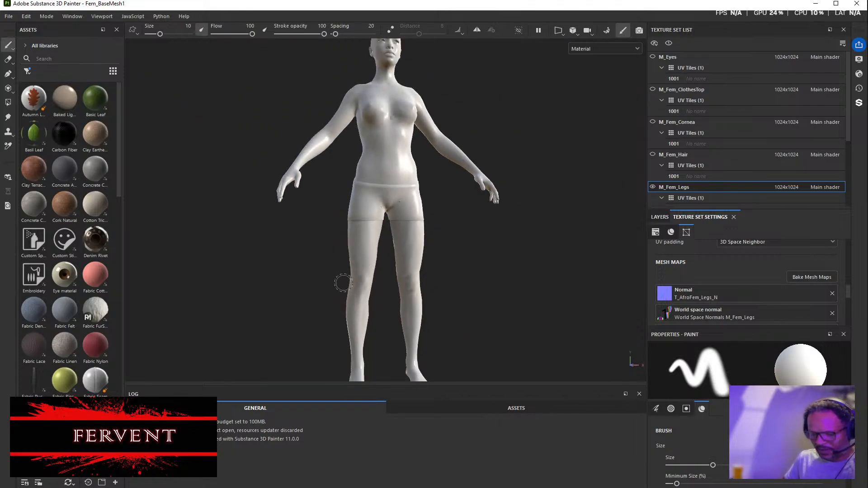
mouse_move(306, 254)
left_mouse_down("alt")
mouse_move(406, 285)
mouse_move(436, 264)
mouse_move(295, 272)
mouse_move(345, 260)
left_mouse_up("alt")
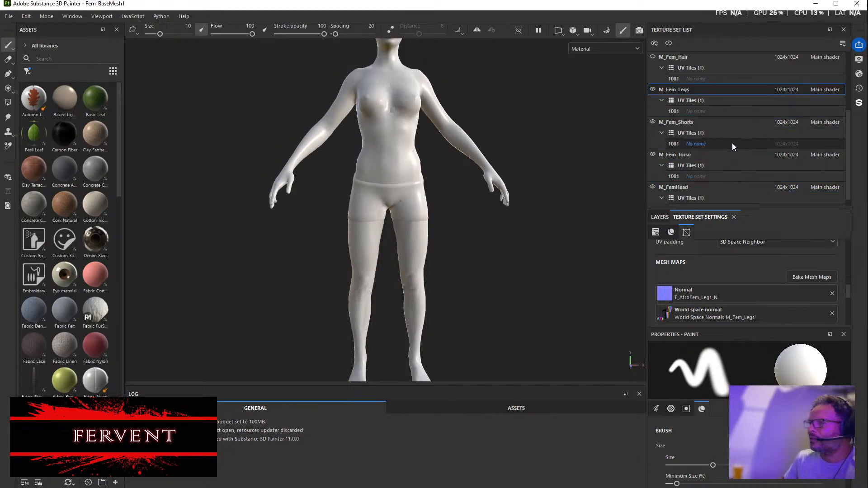
scroll(713, 132, "down", 3)
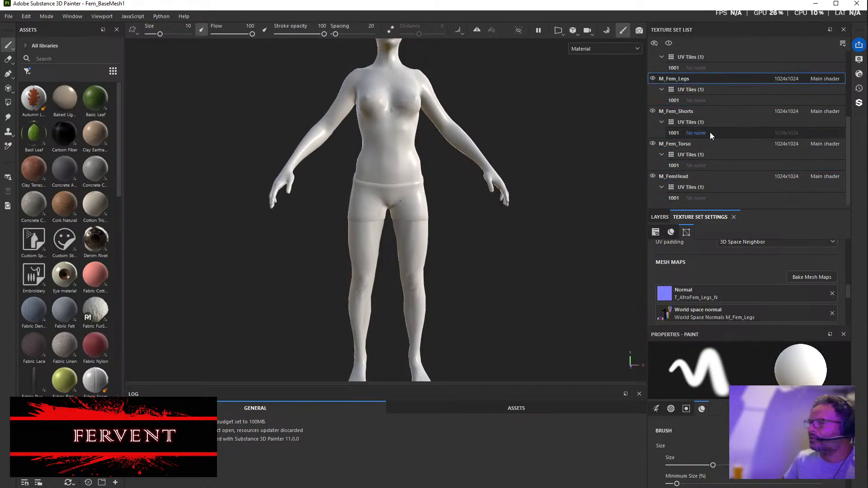
left_click(653, 111)
scroll(461, 190, "down", 3)
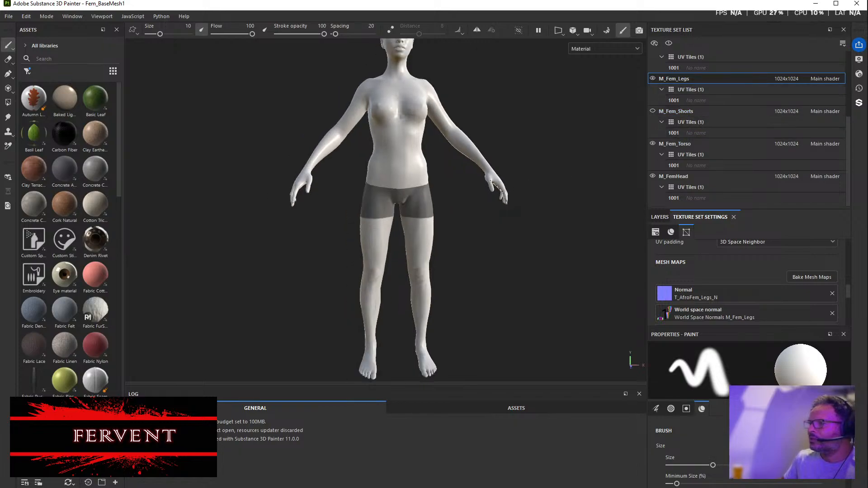
left_click_drag(457, 238, 552, 204, "alt")
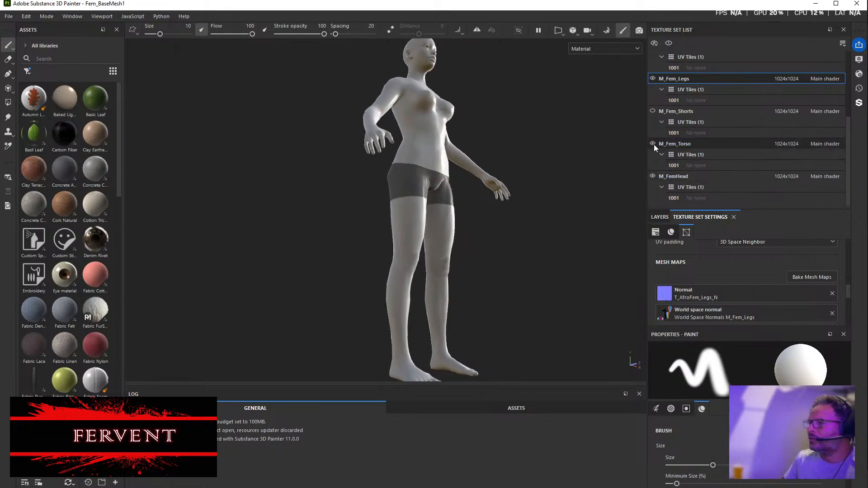
Open mesh map baking for the M_Fem_Torso texture set and exclude M_Fem_Legs from the bake
left_click(714, 154)
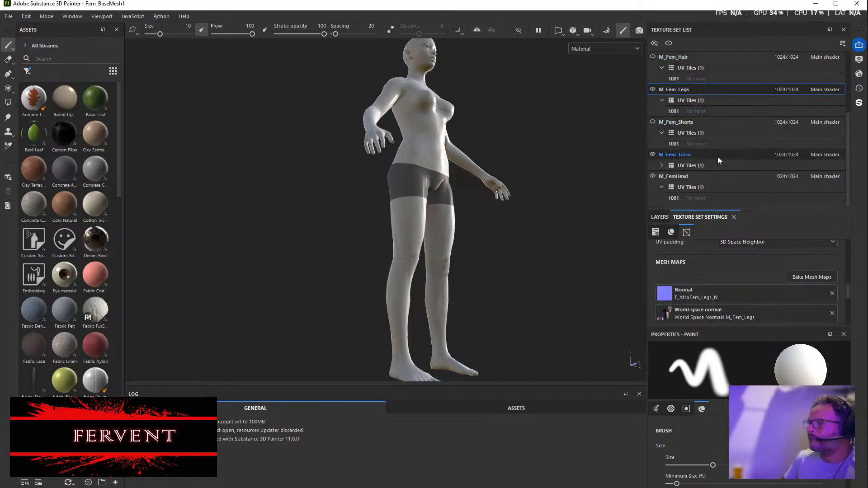
left_click(717, 155)
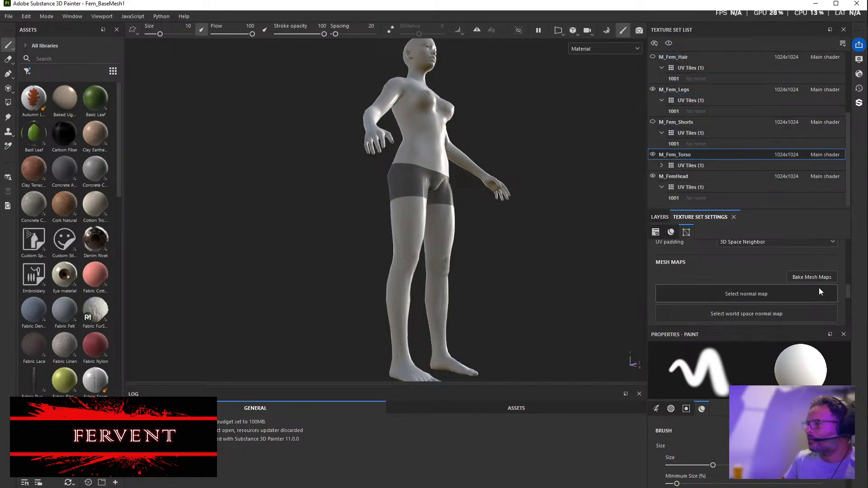
left_click_drag(553, 233, 477, 249, "alt")
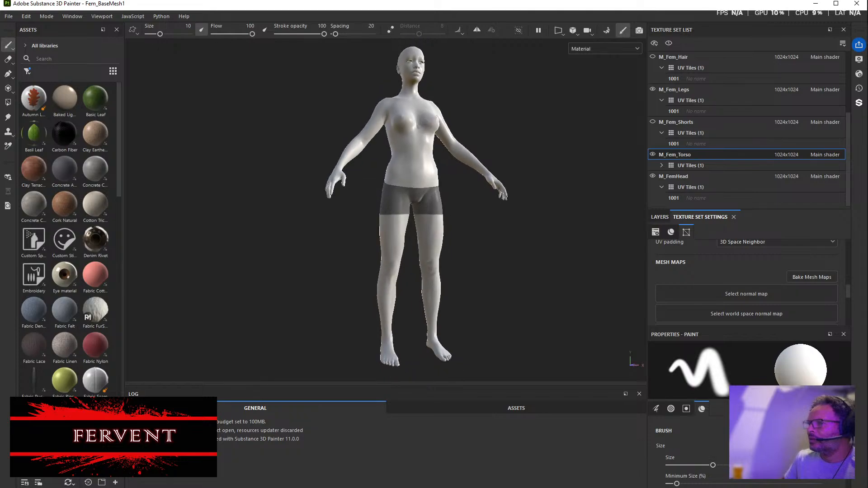
left_click(813, 277)
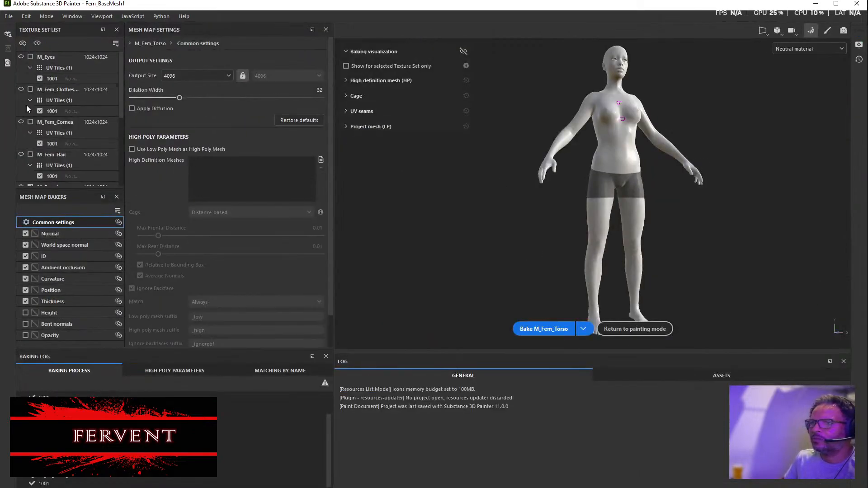
scroll(69, 163, "down", 2)
left_click(30, 122)
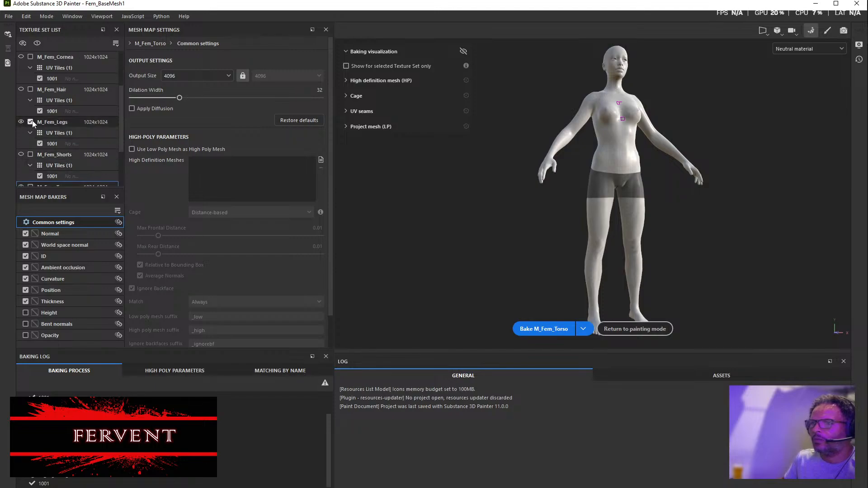
left_click(31, 123)
Hide M_Fem_Legs, and exclude Normal and include Height in the M_Fem_Torso bake
scroll(42, 140, "down", 1)
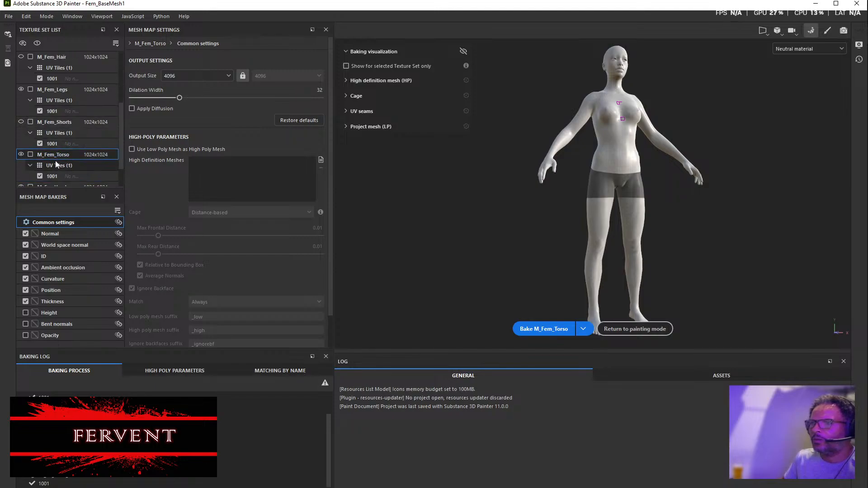
left_click(21, 90)
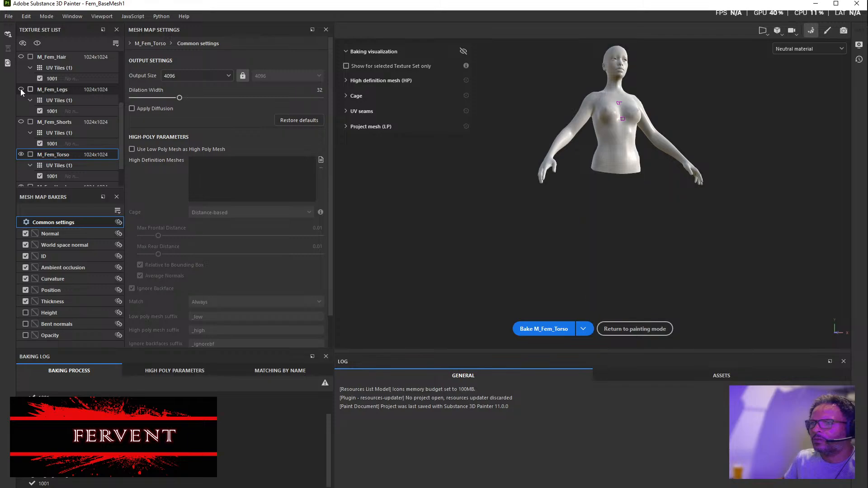
scroll(27, 144, "down", 1)
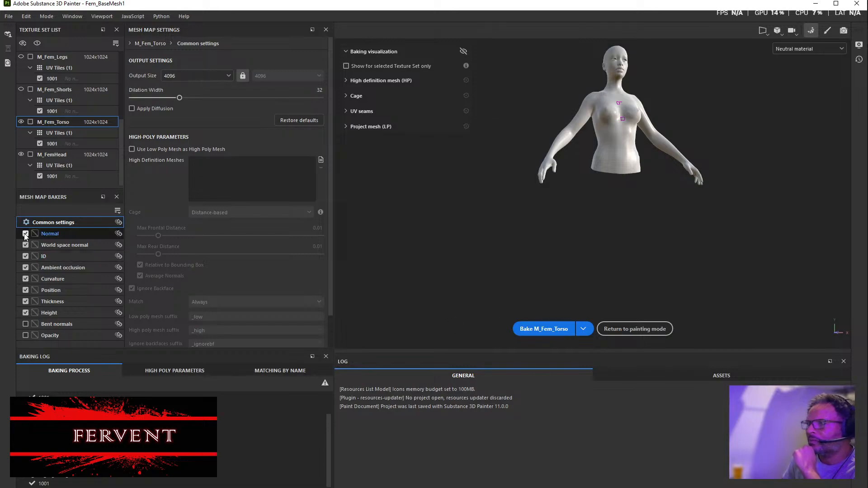
Return to painting mode and assign T_AfroFem_Torso_N as the normal mesh map of M_Fem_Torso
left_click(630, 329)
left_click(765, 296)
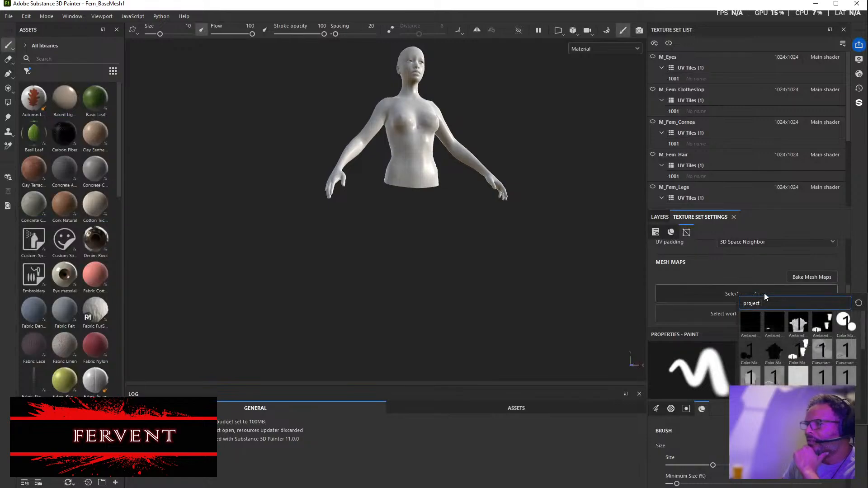
scroll(817, 379, "down", 5)
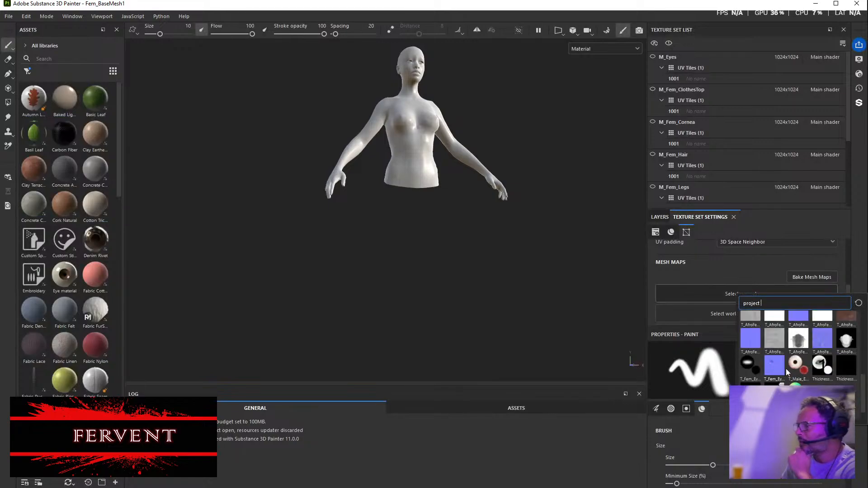
scroll(808, 346, "up", 2)
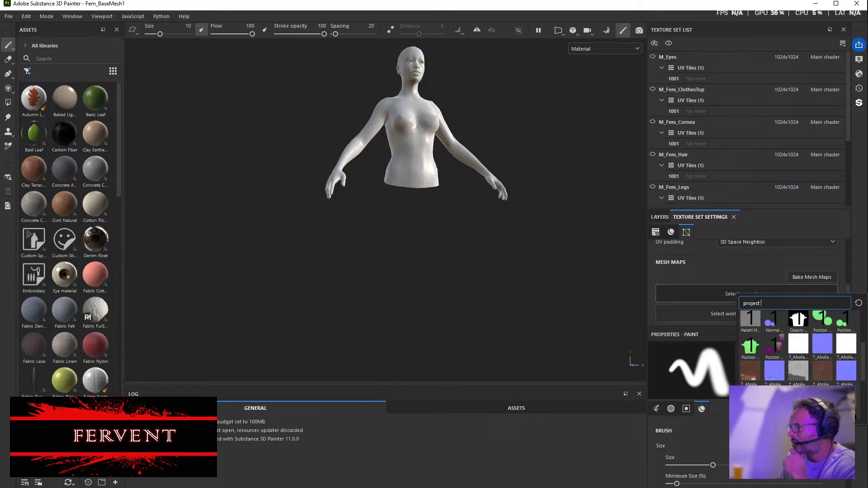
mouse_move(799, 400)
mouse_move(842, 380)
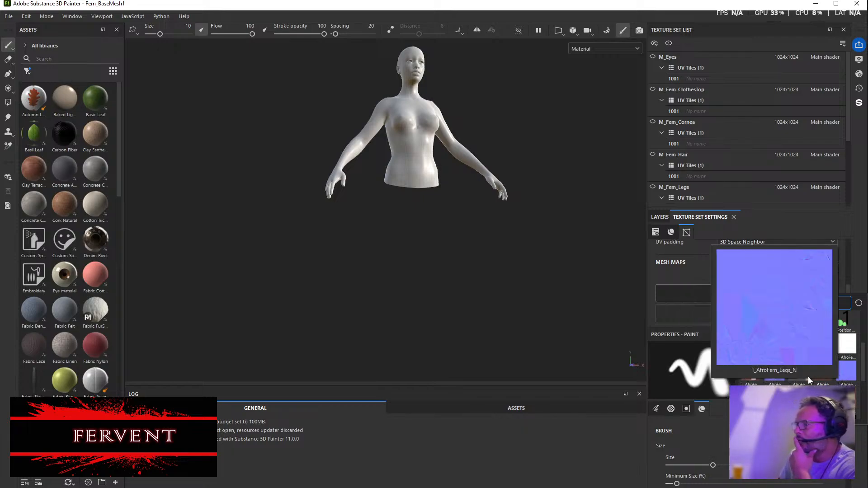
mouse_move(772, 381)
mouse_move(828, 354)
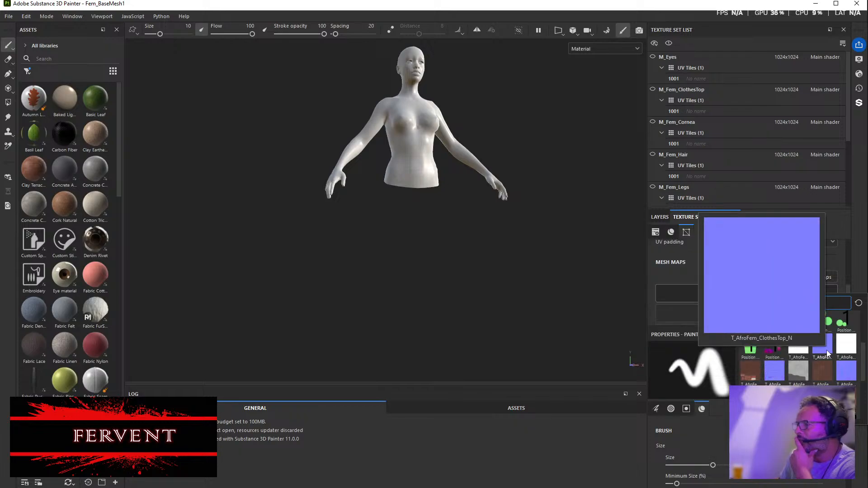
scroll(823, 355, "down", 2)
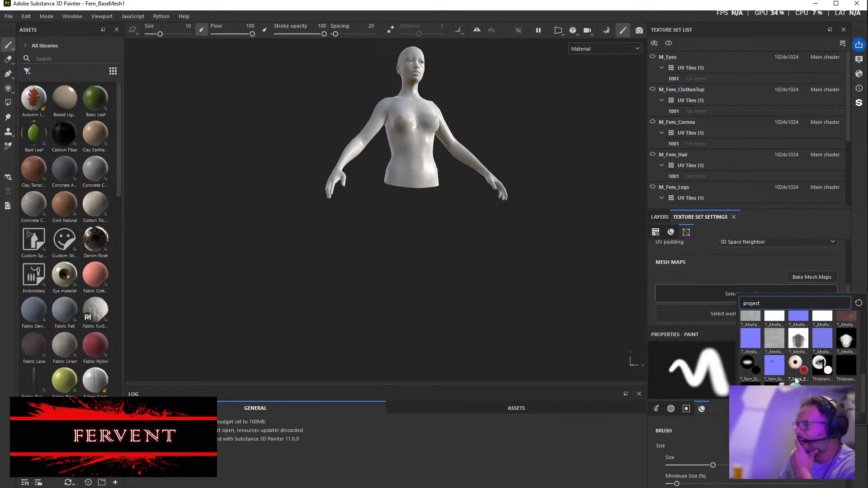
left_click(751, 345)
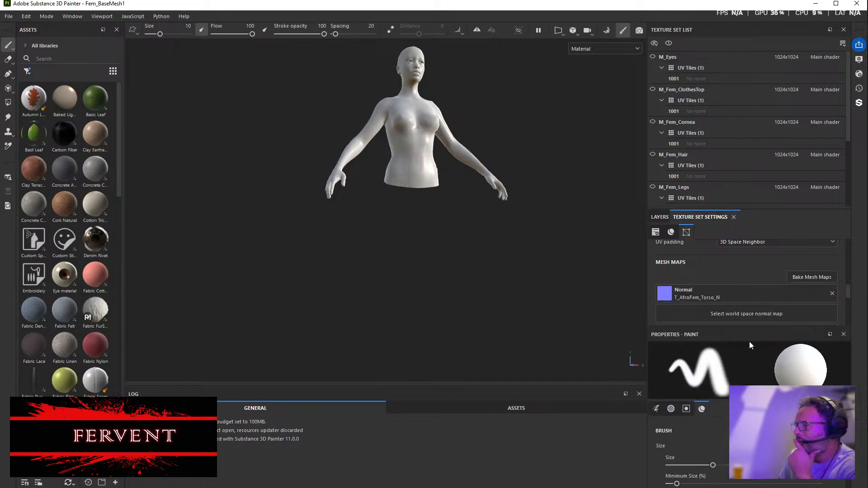
Bake the selected mesh maps for M_Fem_Torso and return to painting mode
left_click(815, 277)
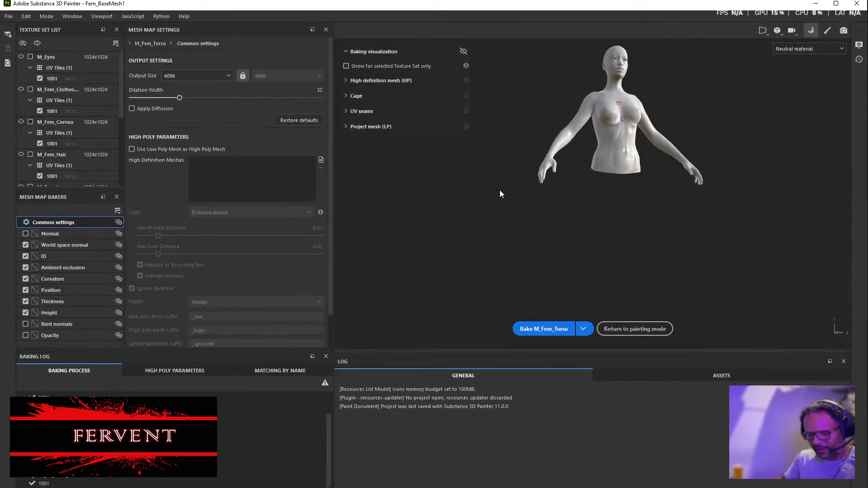
left_click_drag(501, 190, 522, 200, "alt")
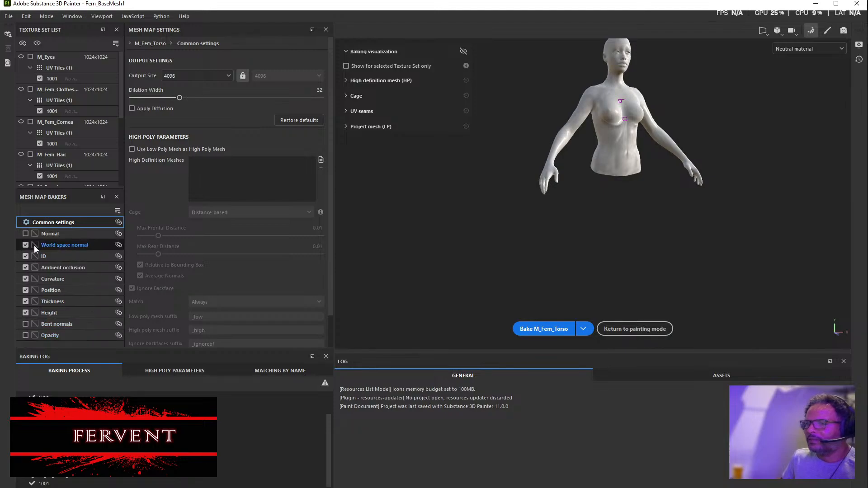
left_click(540, 330)
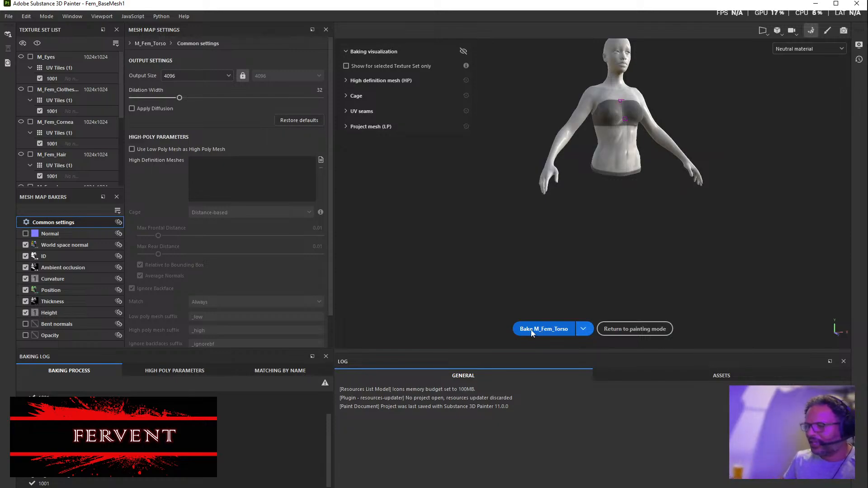
left_click(635, 329)
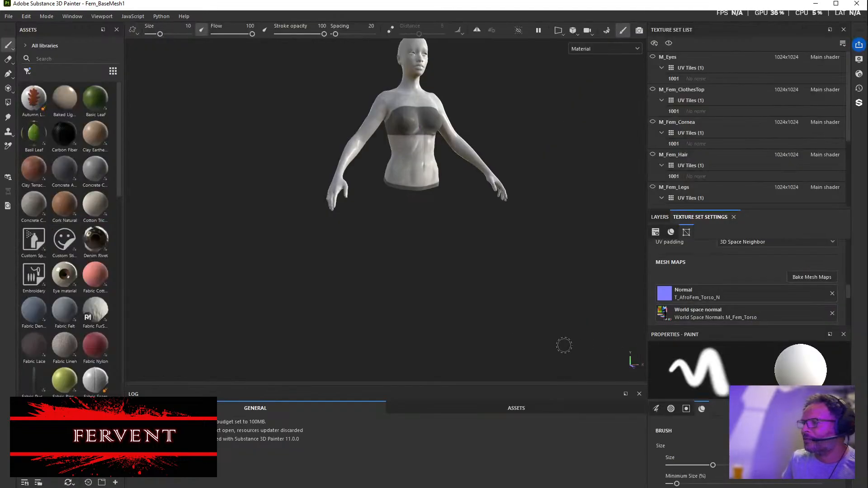
Inspect the baked torso, arms and hands from the front, side and close up
scroll(358, 237, "up", 3)
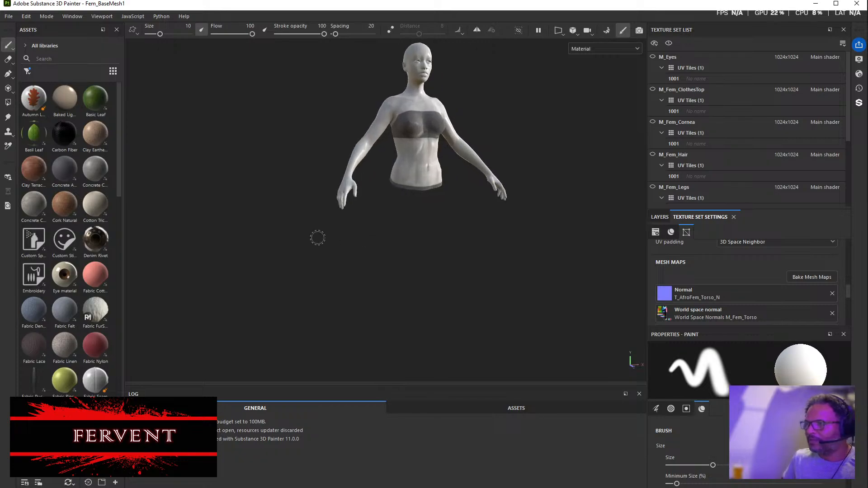
left_click_drag(318, 238, 354, 232, "alt")
middle_click_drag(355, 232, 301, 294, "alt")
mouse_move(285, 273)
left_mouse_down("alt")
mouse_move(473, 256)
mouse_move(593, 294)
mouse_move(481, 239)
mouse_move(618, 234)
mouse_move(515, 281)
mouse_move(504, 242)
mouse_move(538, 242)
mouse_move(194, 229)
mouse_move(352, 269)
mouse_move(347, 264)
left_mouse_up("alt")
scroll(448, 252, "up", 2)
scroll(516, 280, "up", 2)
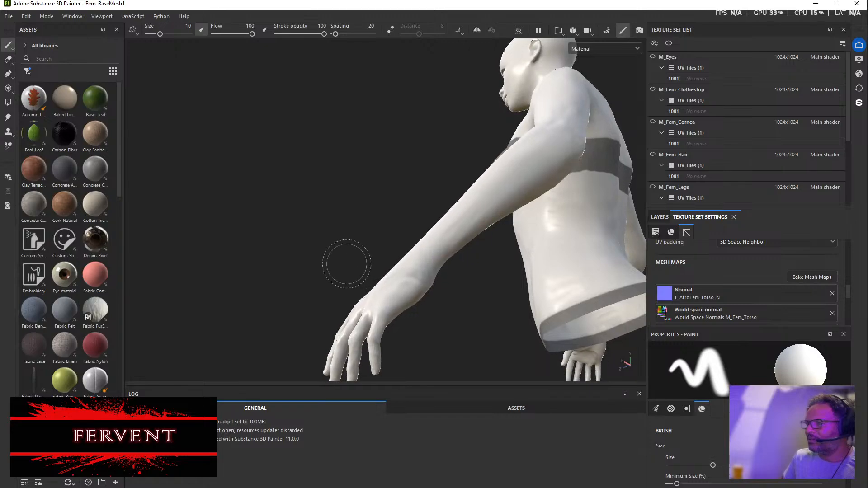
scroll(345, 260, "down", 5)
middle_click_drag(416, 252, 245, 198, "alt")
left_click_drag(245, 198, 527, 254, "alt")
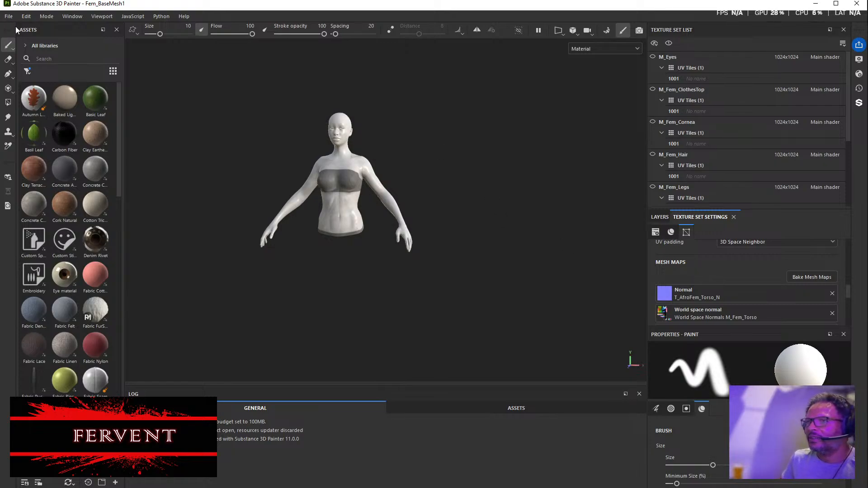
scroll(452, 168, "up", 2)
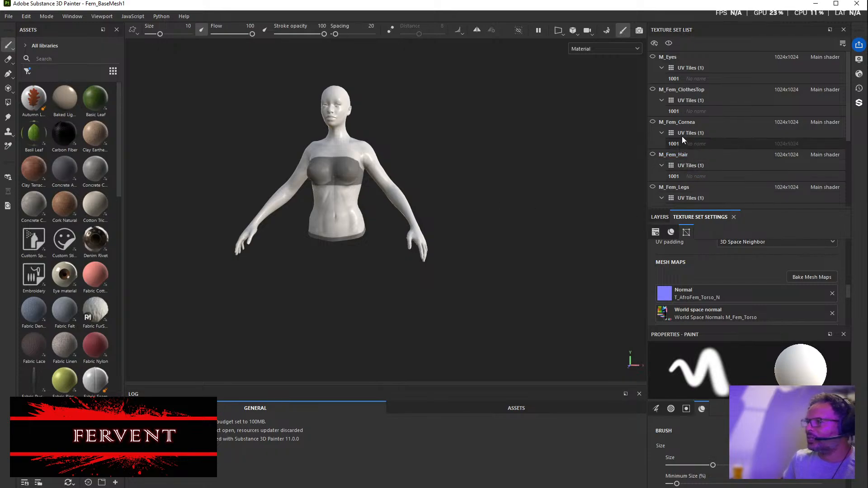
Show all texture sets of the character in the viewport
left_click(655, 42)
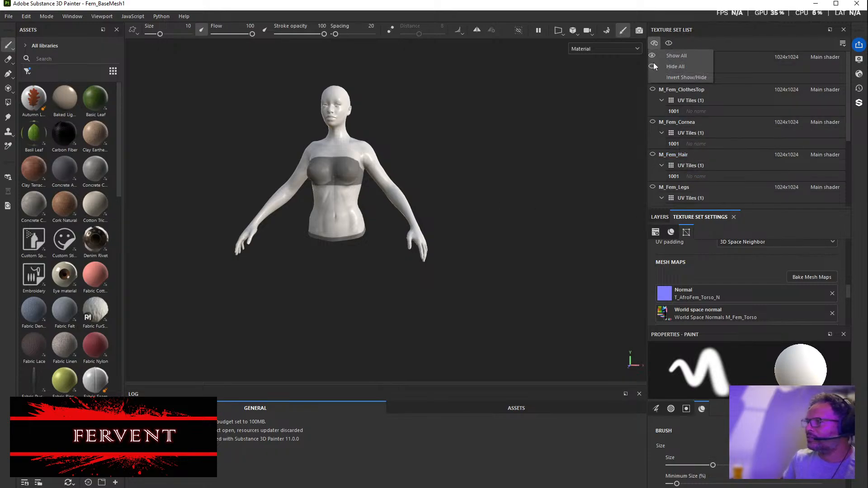
left_click(652, 54)
scroll(450, 176, "down", 3)
scroll(451, 176, "up", 3)
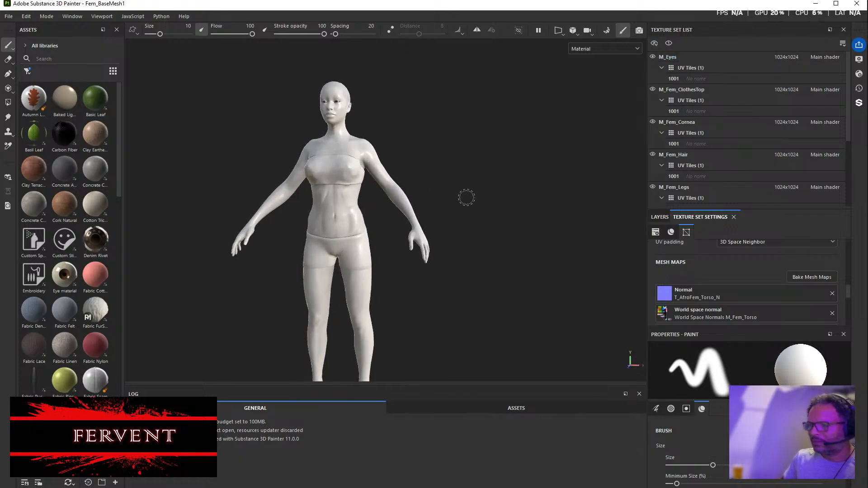
Check the full character from the front and side, save the Fem_BaseMesh1 project and close Substance 3D Painter
left_click_drag(465, 195, 451, 267, "alt")
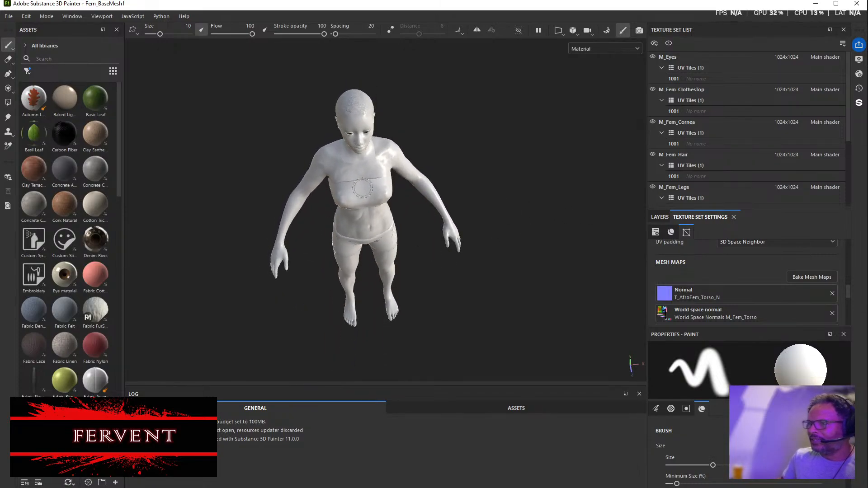
mouse_move(451, 267)
right_mouse_down("alt")
mouse_move(603, 213)
mouse_move(436, 182)
mouse_move(292, 179)
right_mouse_up("alt")
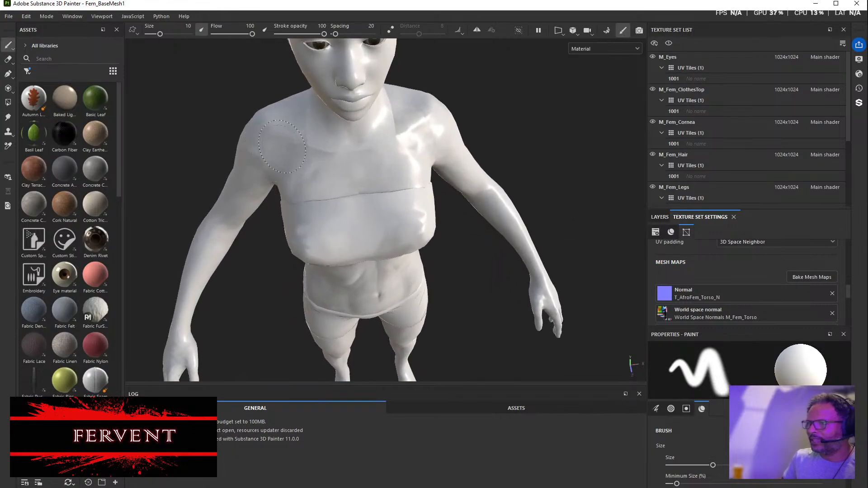
scroll(312, 211, "down", 4)
left_click_drag(228, 223, 429, 158, "alt")
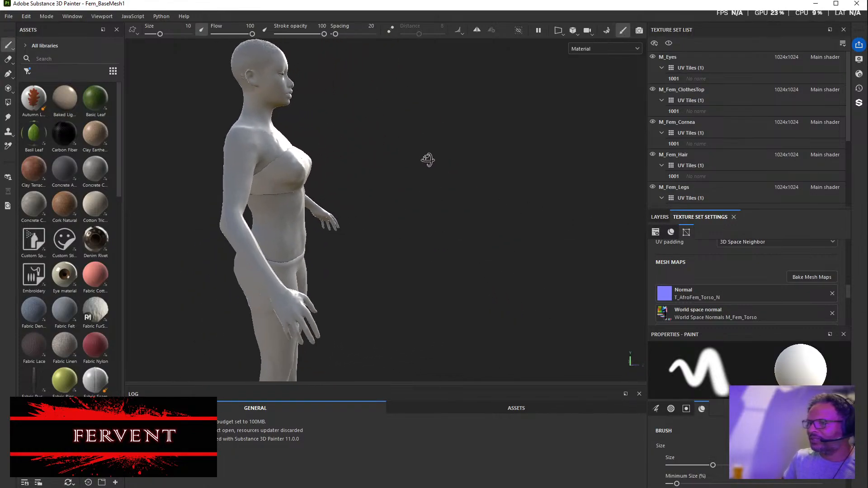
middle_click_drag(333, 175, 501, 185, "alt")
left_click(8, 15)
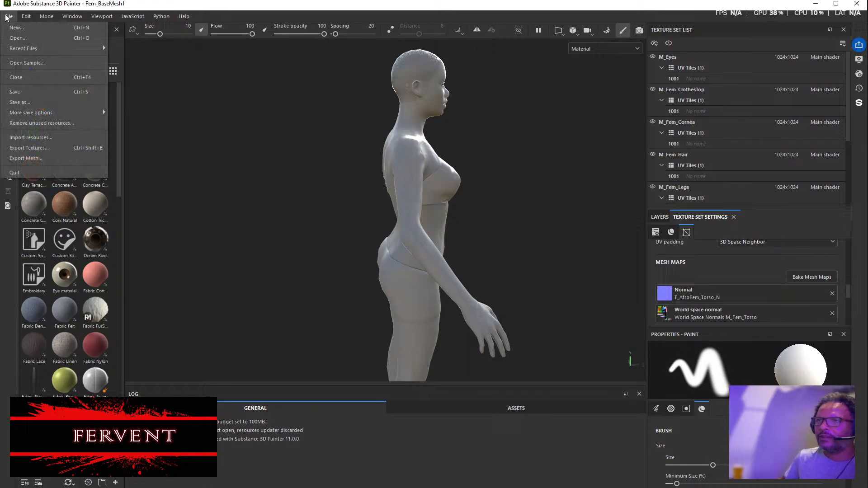
left_click(25, 97)
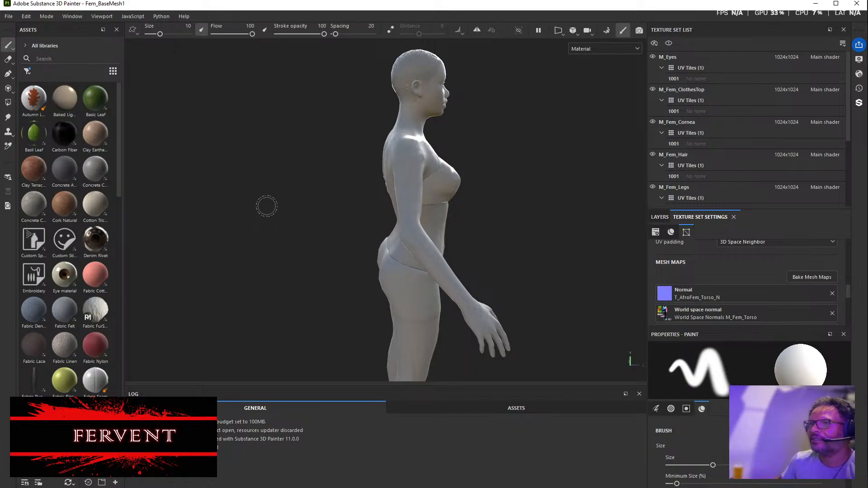
left_click(858, 5)
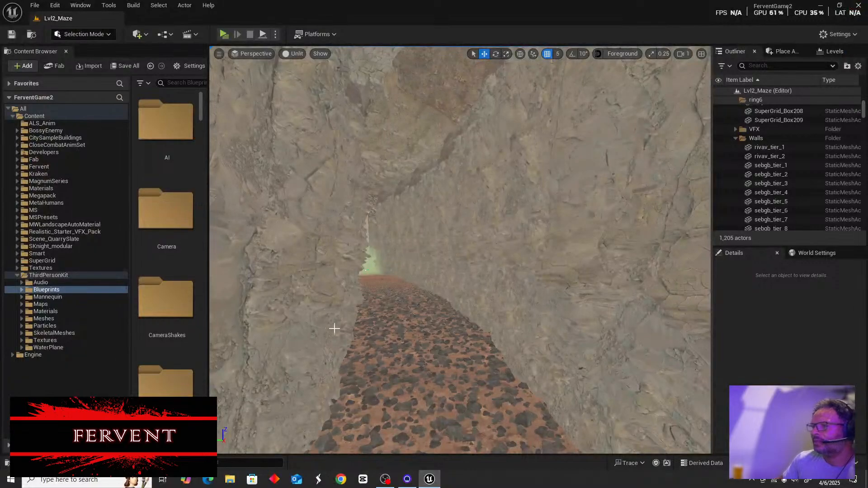
Switch to Unreal Editor and playtest Lvl2_Maze in a standalone preview, running the character through the foggy, rock-walled corridors
left_click_drag(381, 322, 362, 294)
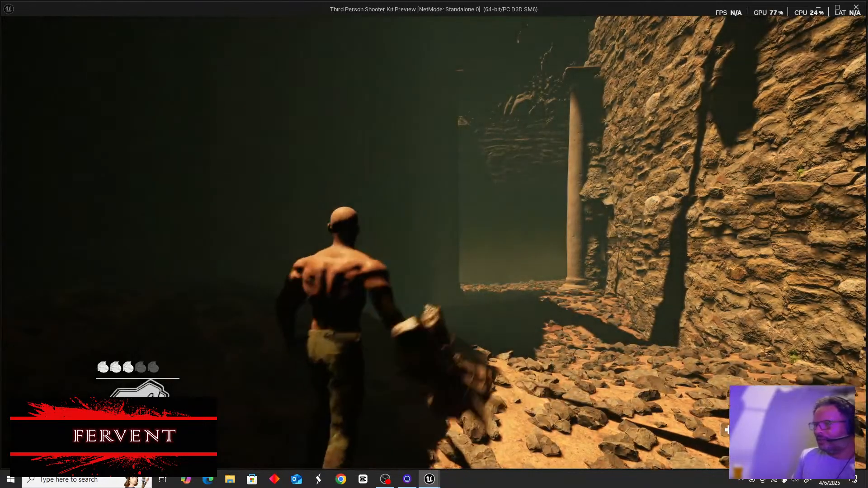
key("w")
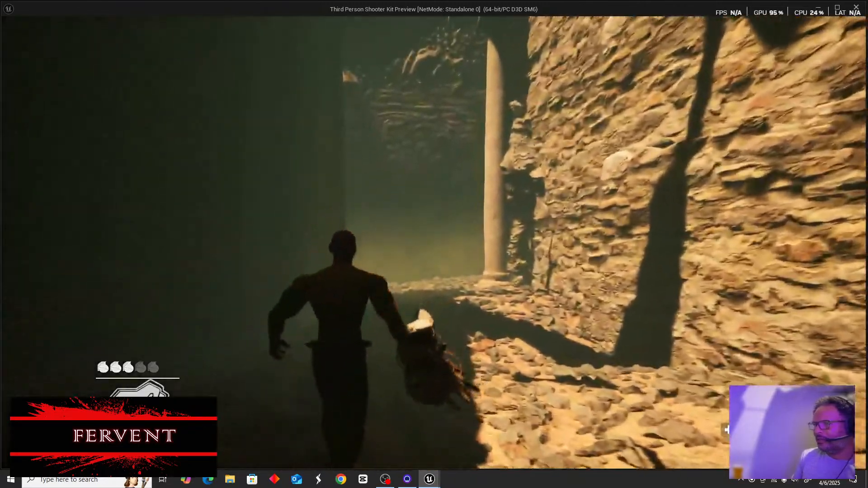
key("w")
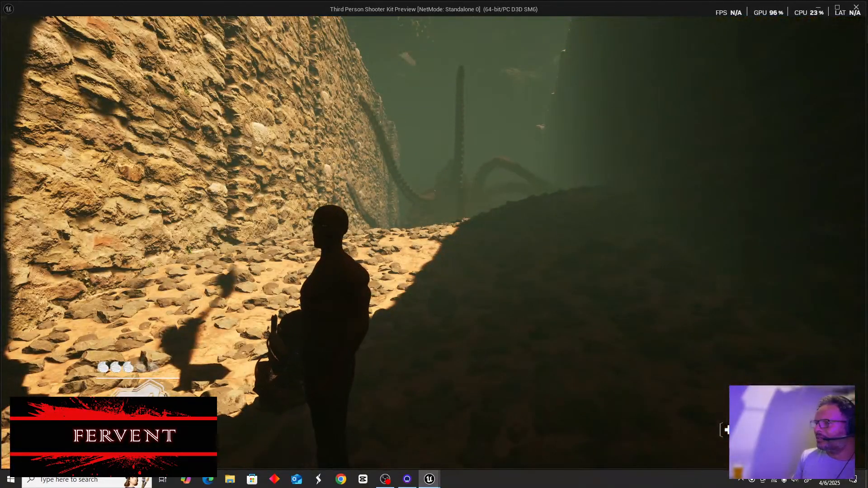
key("w")
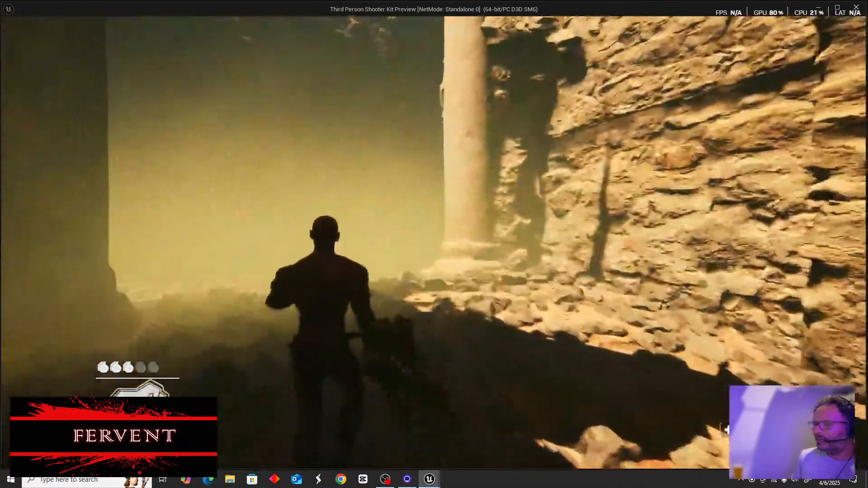
key("w")
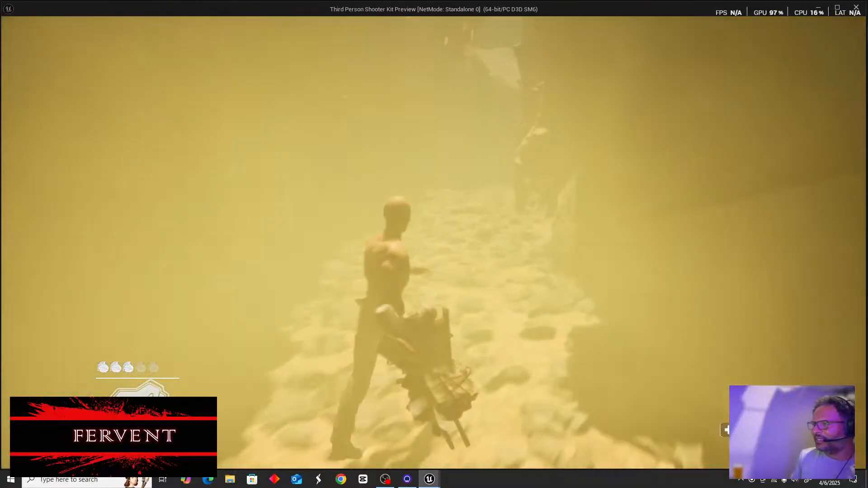
key("w")
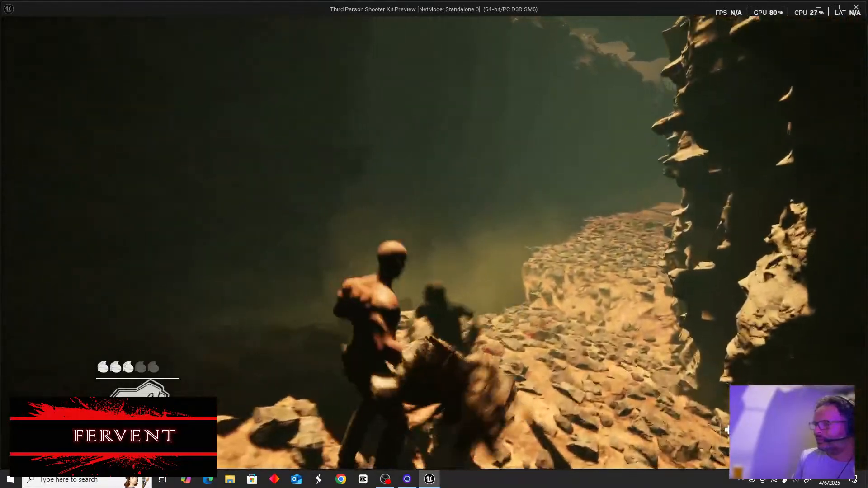
key("w")
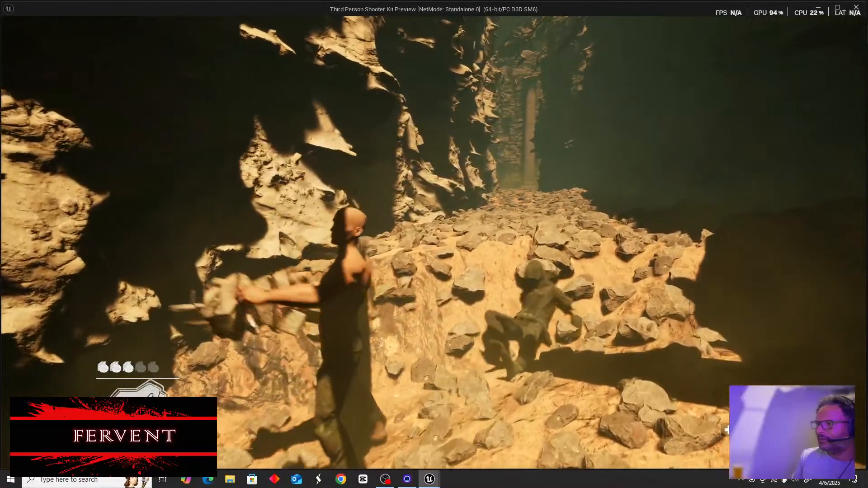
key("w")
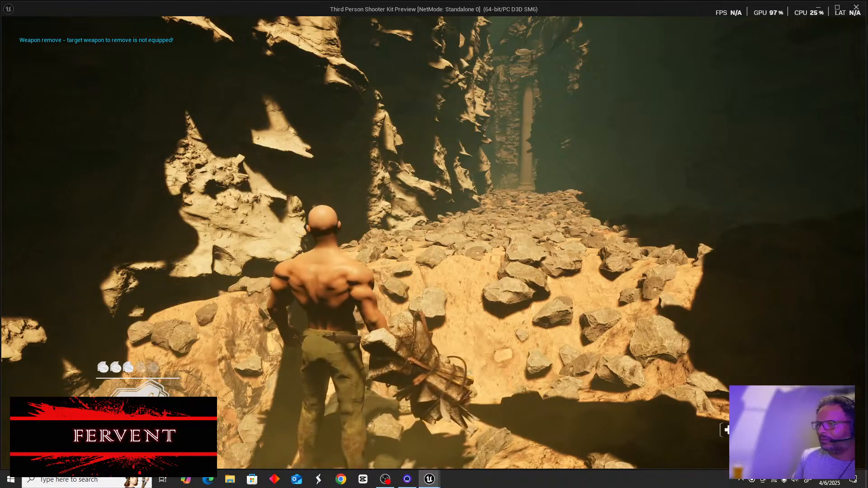
key("w")
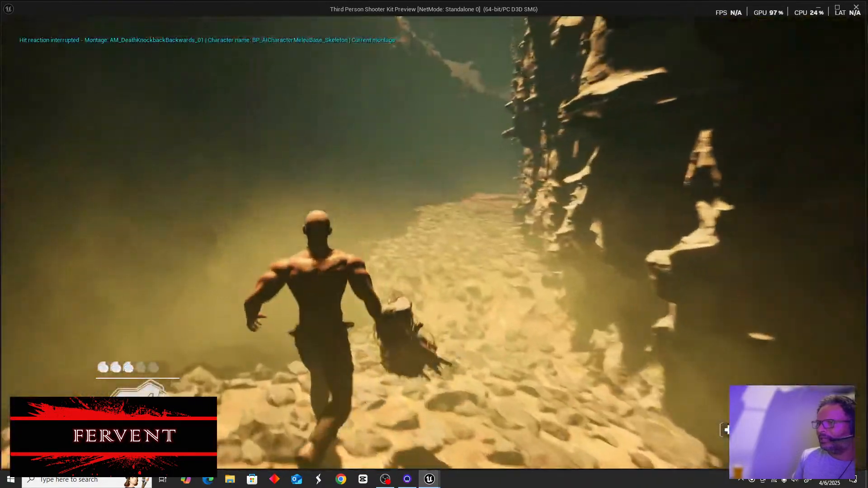
key("w")
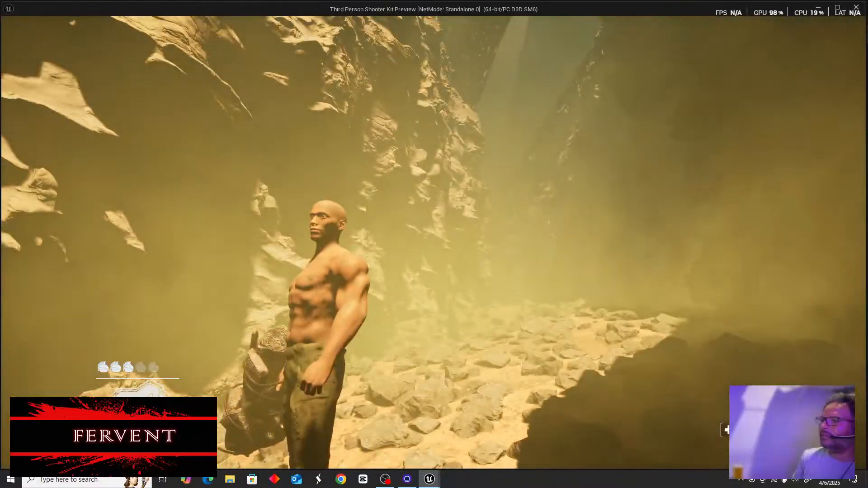
key("w")
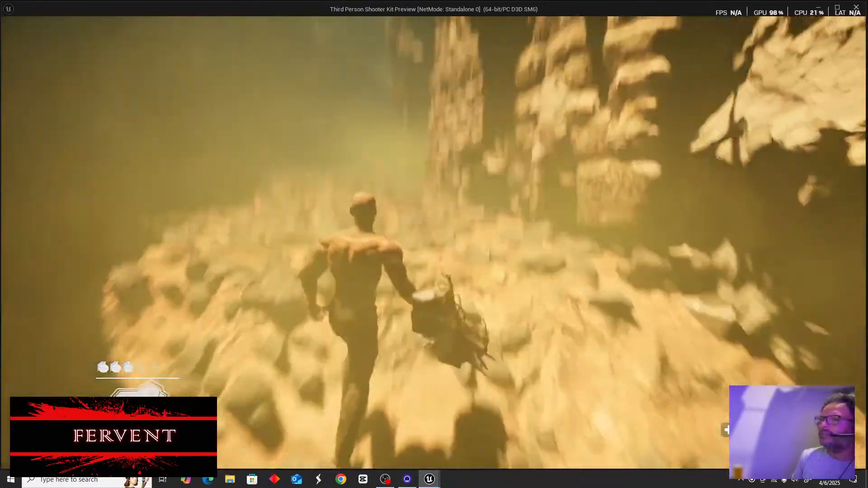
key("w")
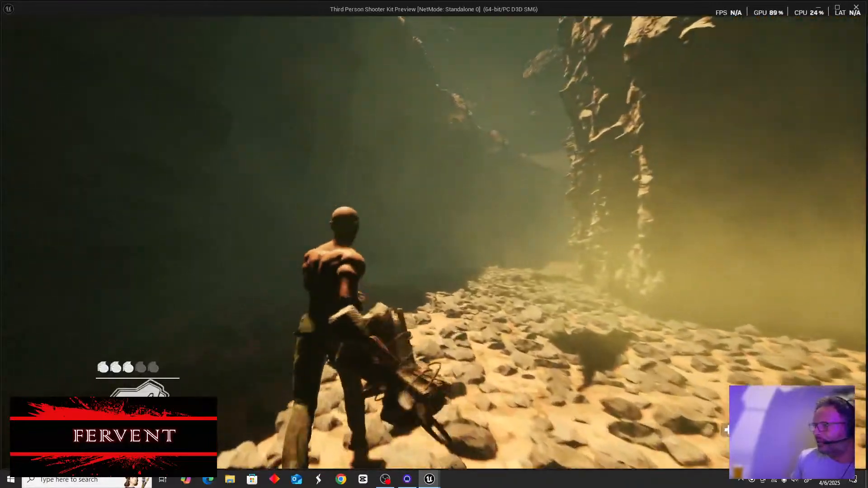
Run the character along the sunlit rock wall to the illuminated supply crates, examining the maze's lighting and fog
key("w")
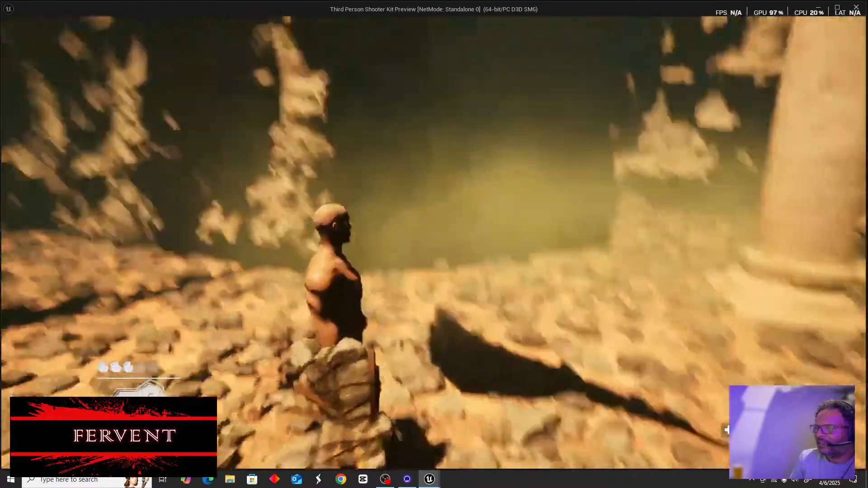
key("w")
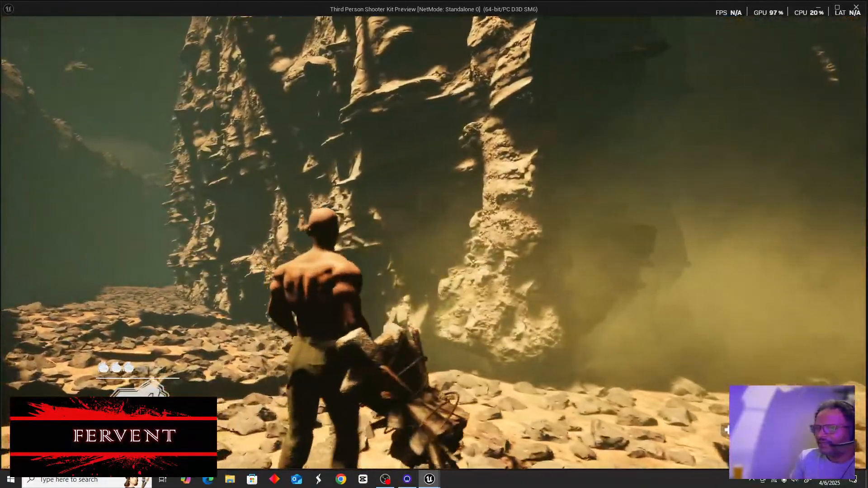
key("w")
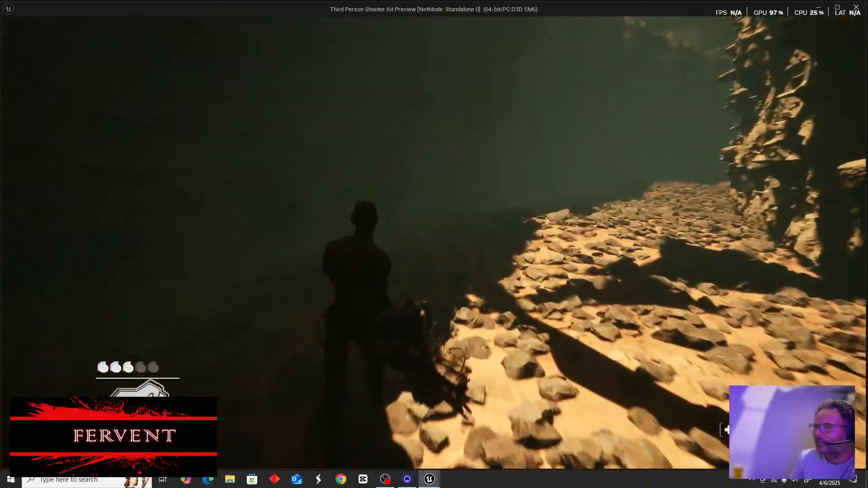
key("w")
key("w")
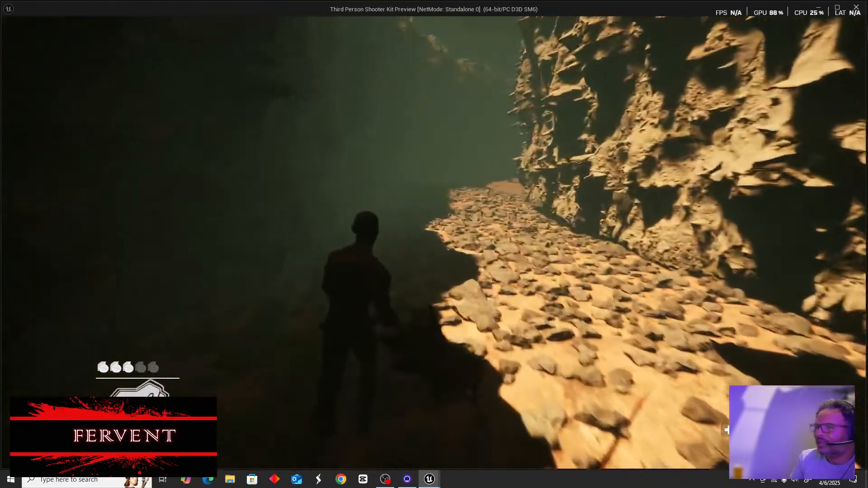
key("w")
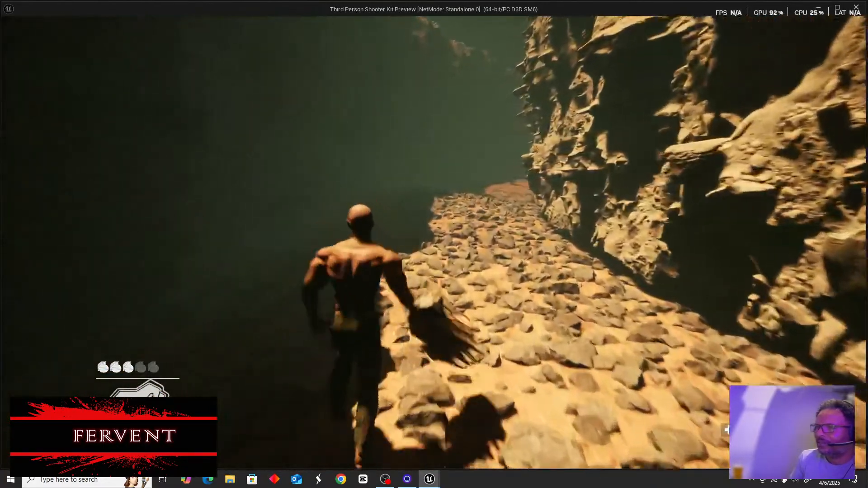
key("w")
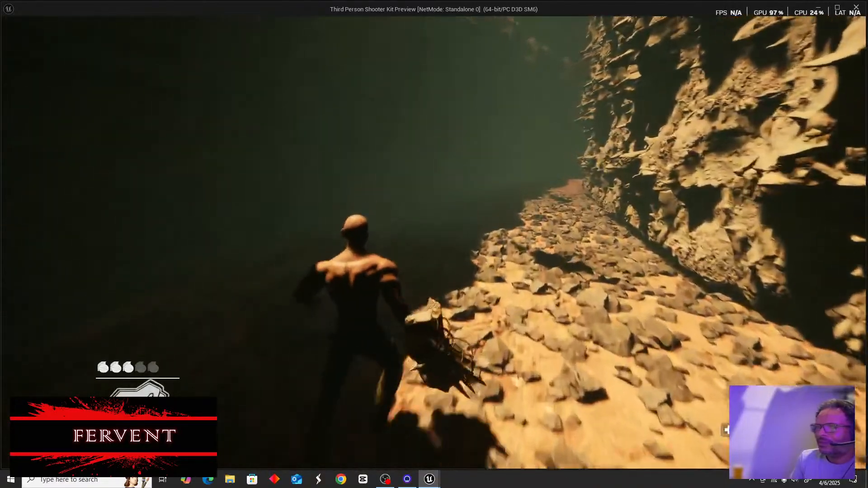
key("w")
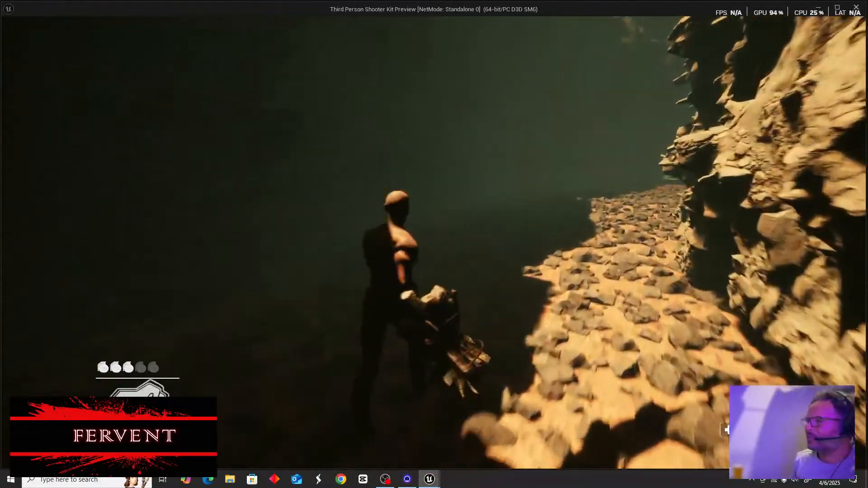
key("w")
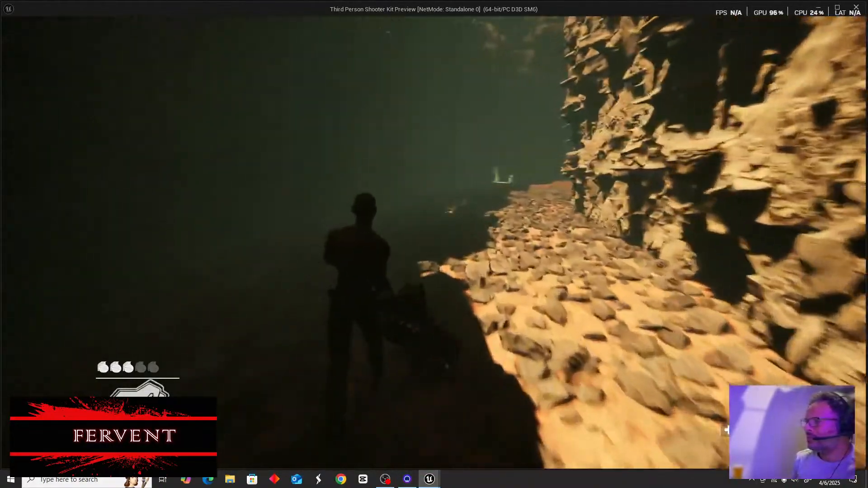
key("w")
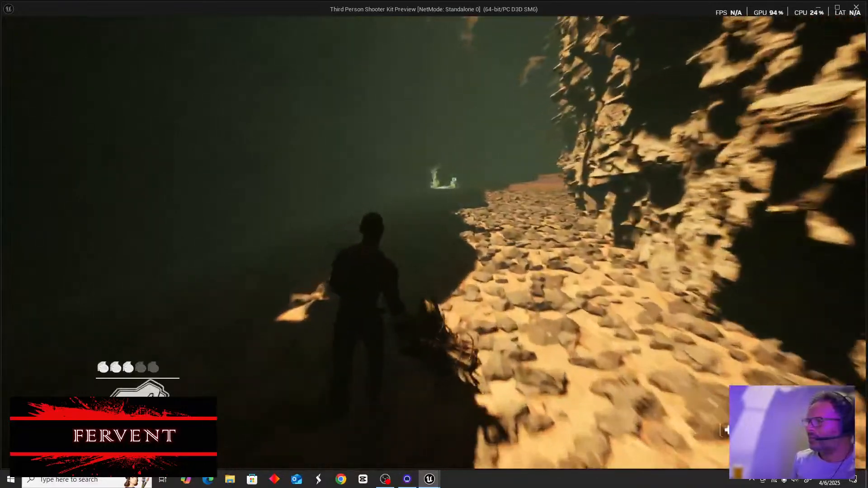
key("w")
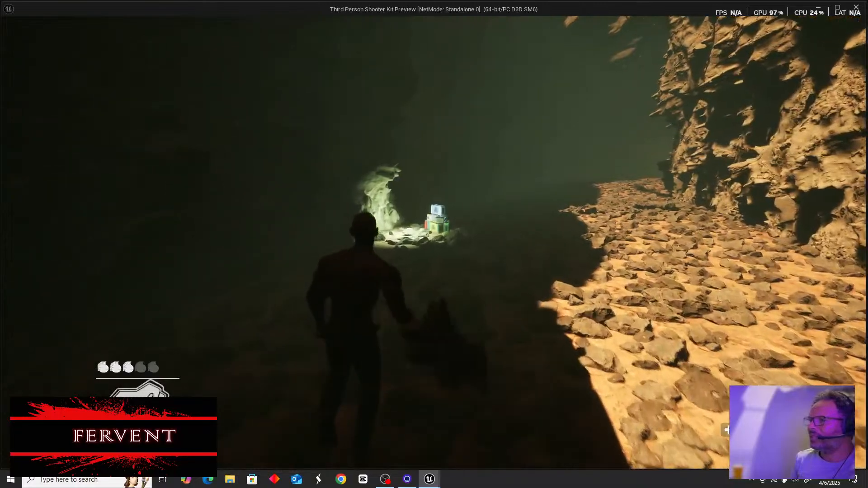
key("w")
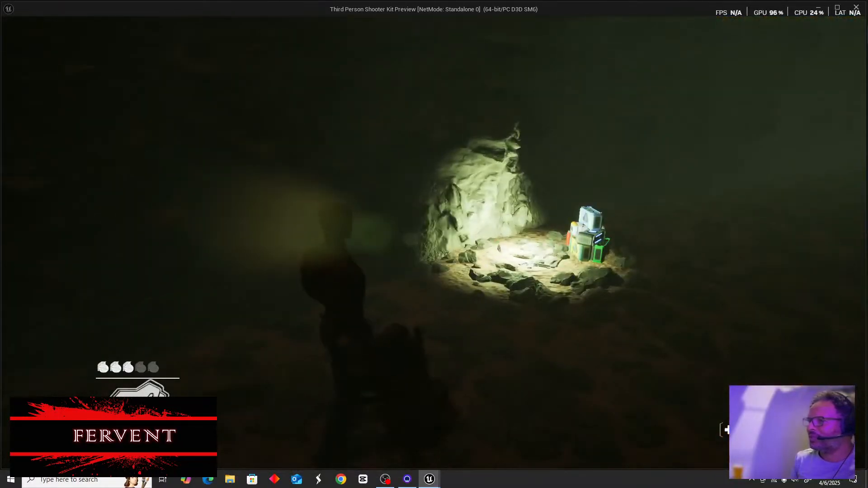
key("w")
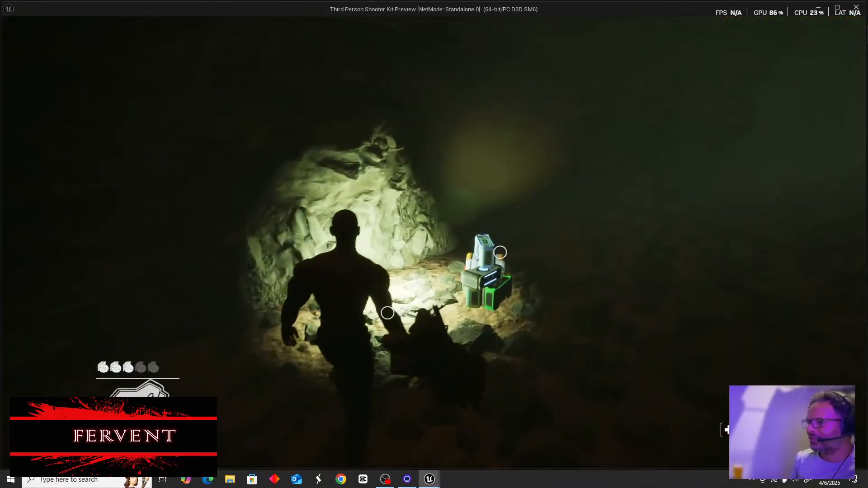
key("w")
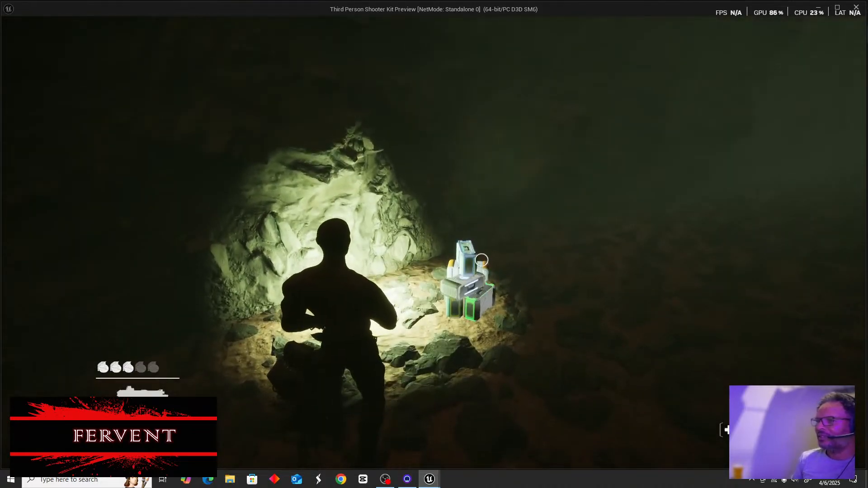
Continue the playtest past the supply crates, walking the character along the rocky path toward the stone column
key("w")
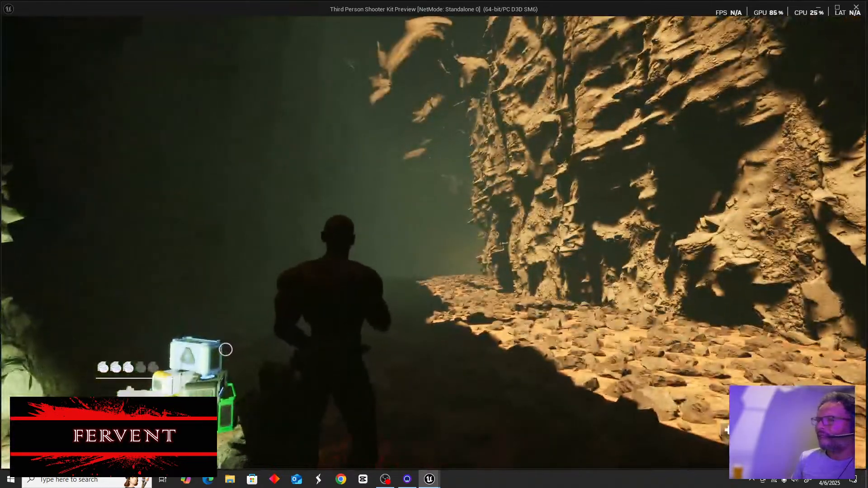
key("w")
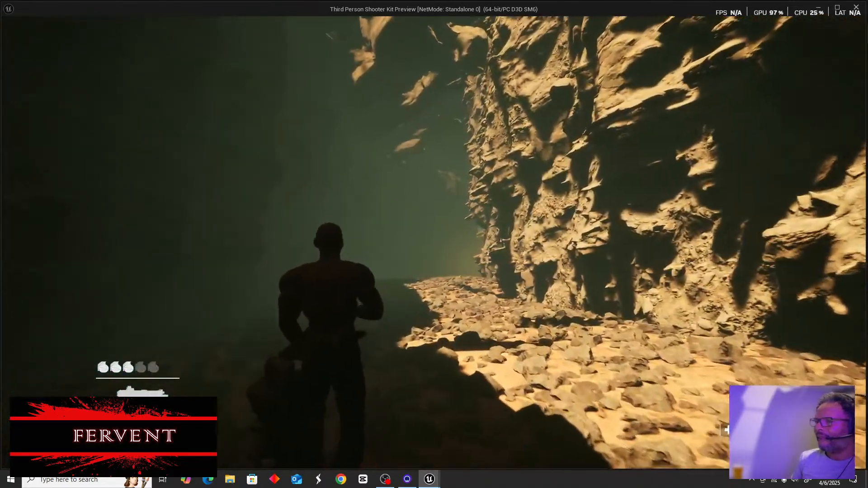
key("w")
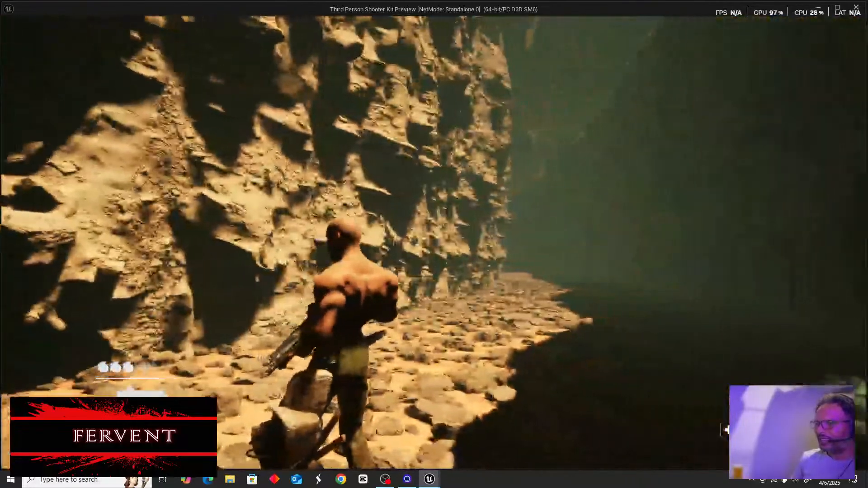
key("w")
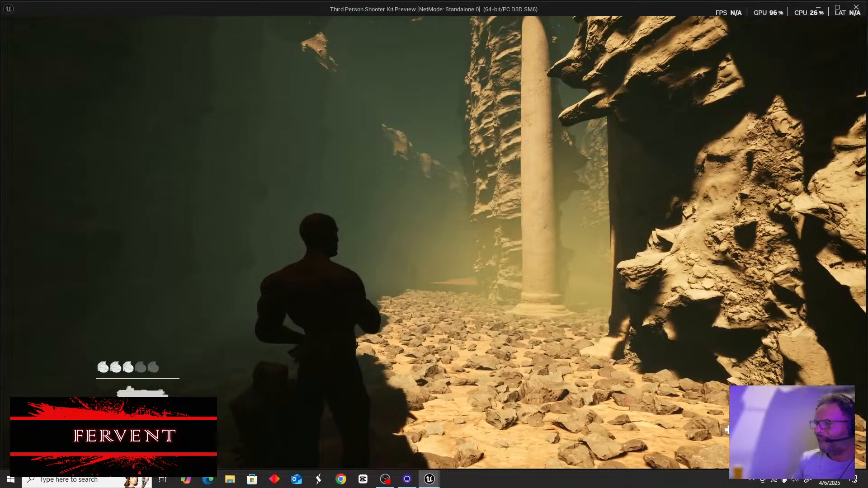
Advance toward the stone column with the weapon aimed and shoot the approaching skeleton enemy to test the combat
right_click(432, 243)
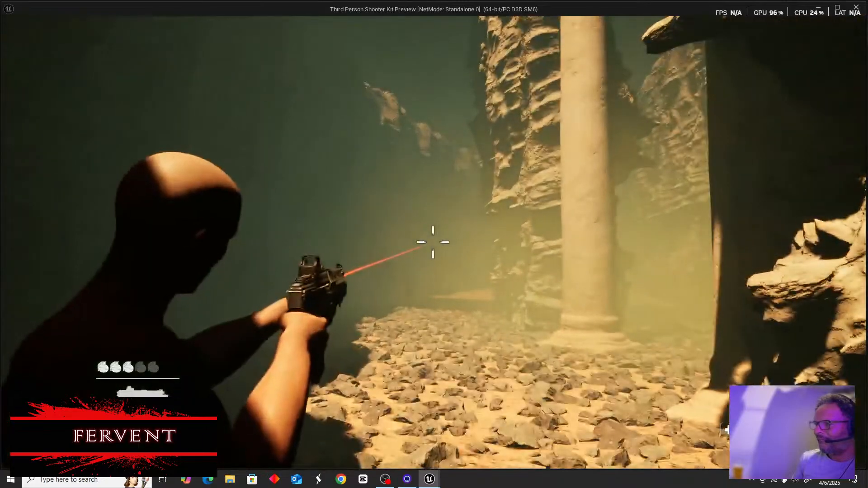
key("w")
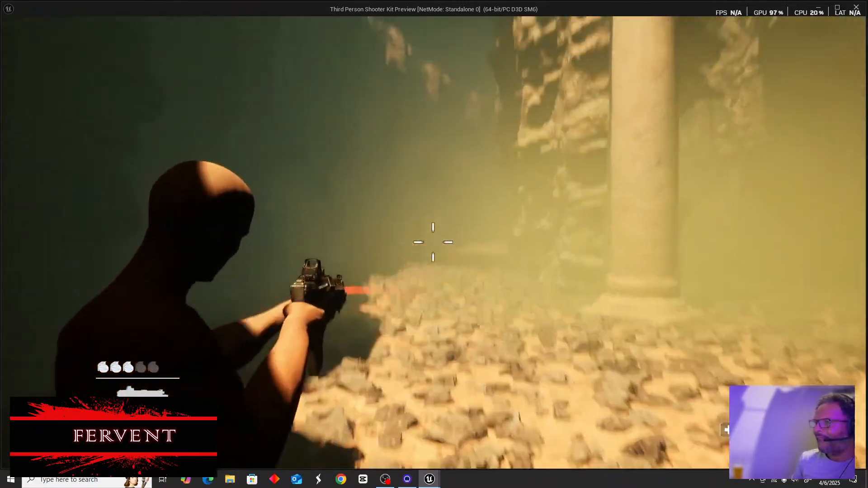
key("w")
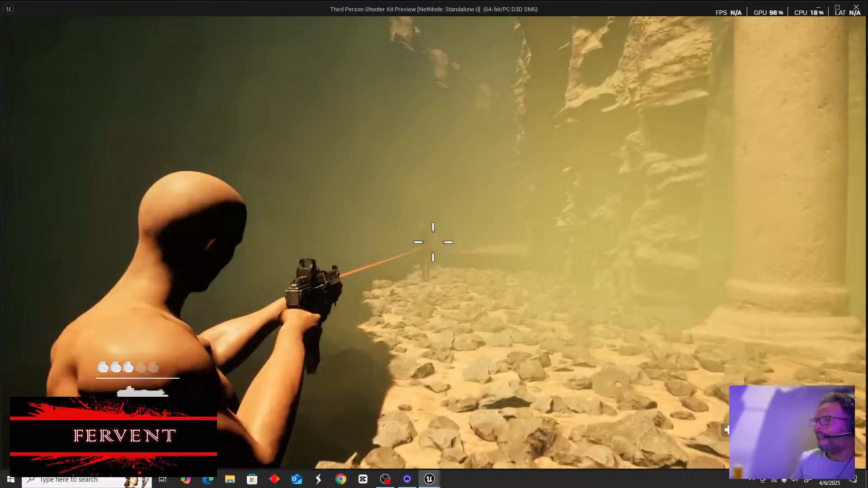
left_click(433, 243)
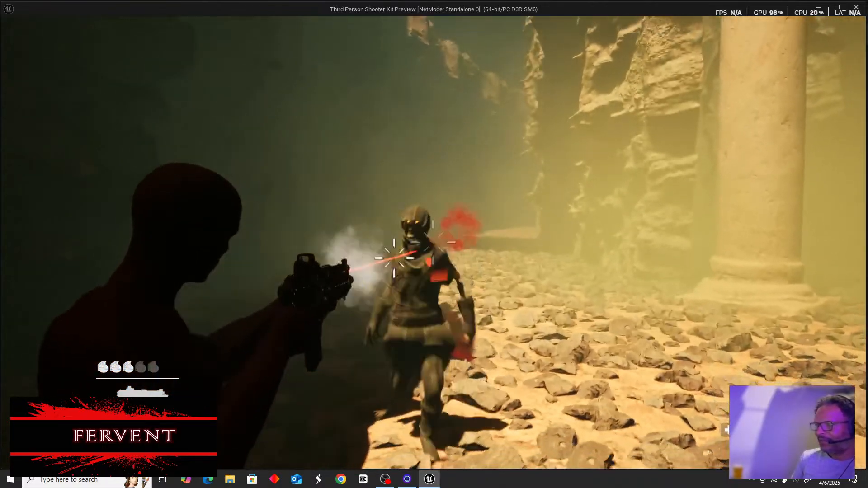
left_click(433, 242)
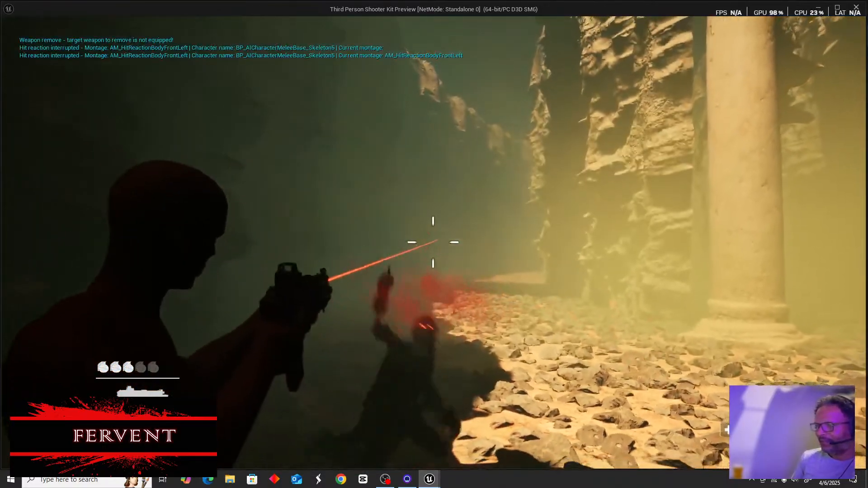
key("w")
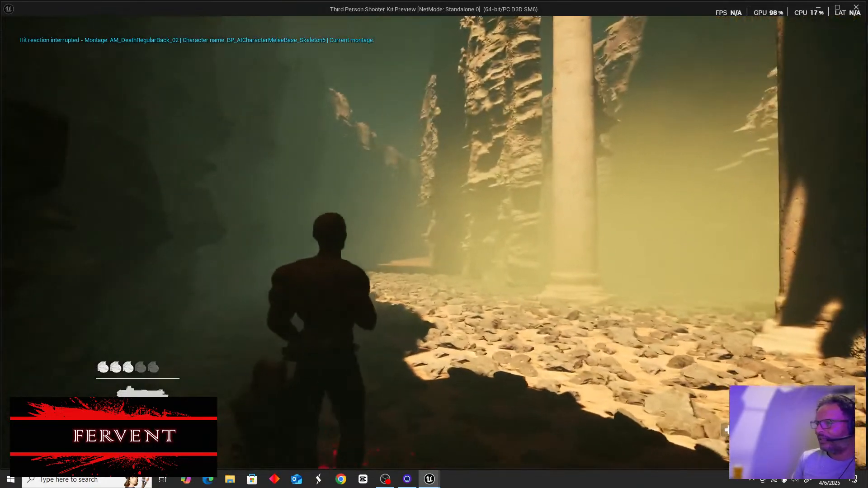
Walk the character with the weapon aimed across the rocky ground to the column bases, examining the yellow fog between them
right_click(433, 242)
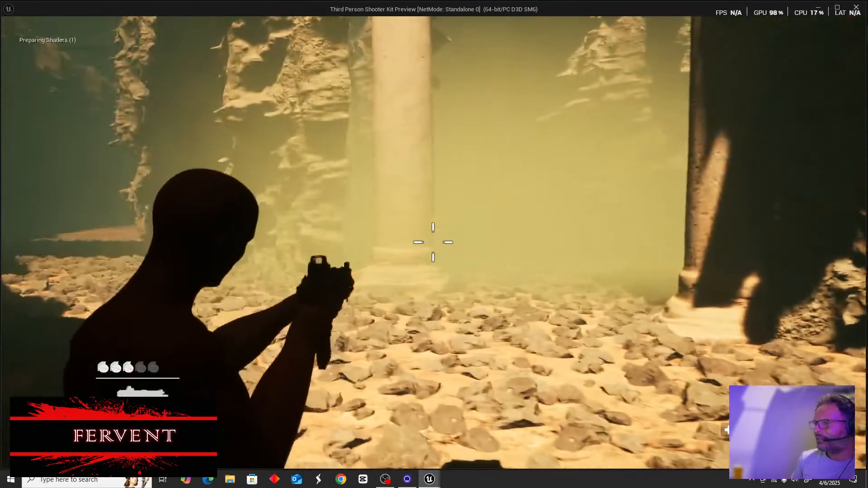
key("w")
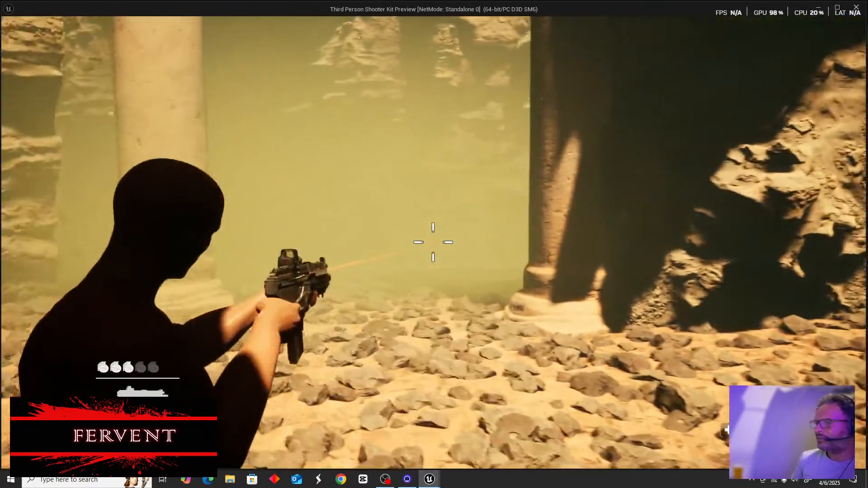
key("w")
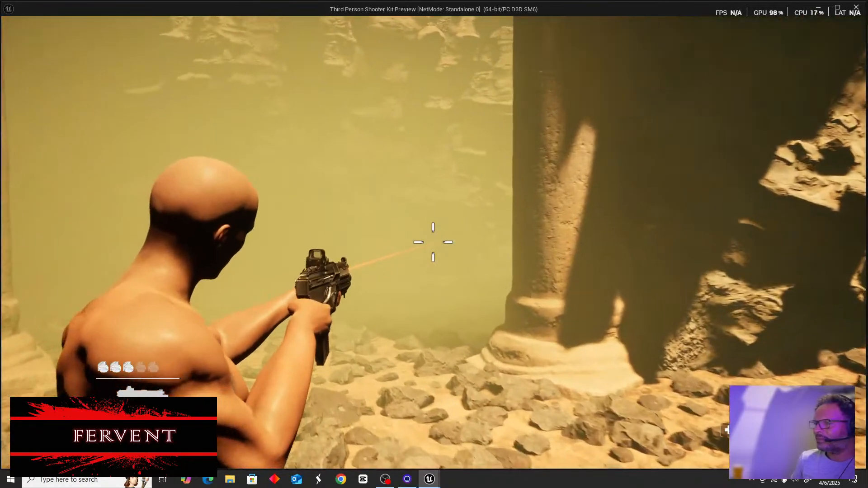
key("w")
key("w")
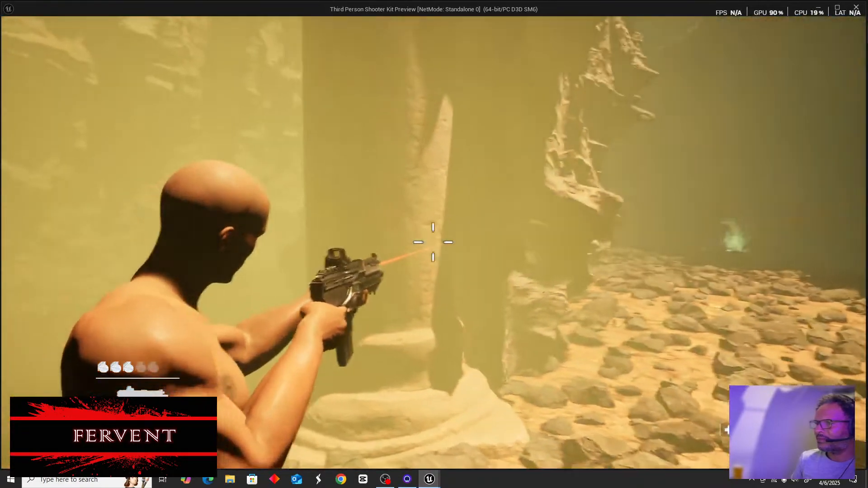
key("w")
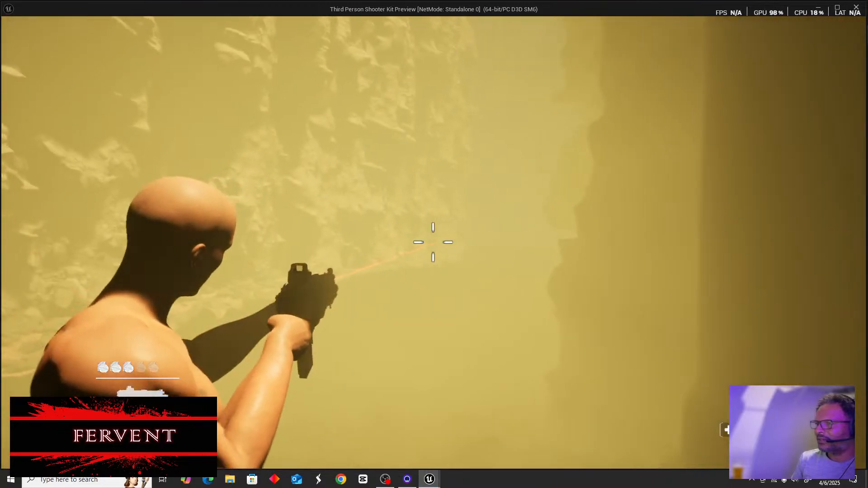
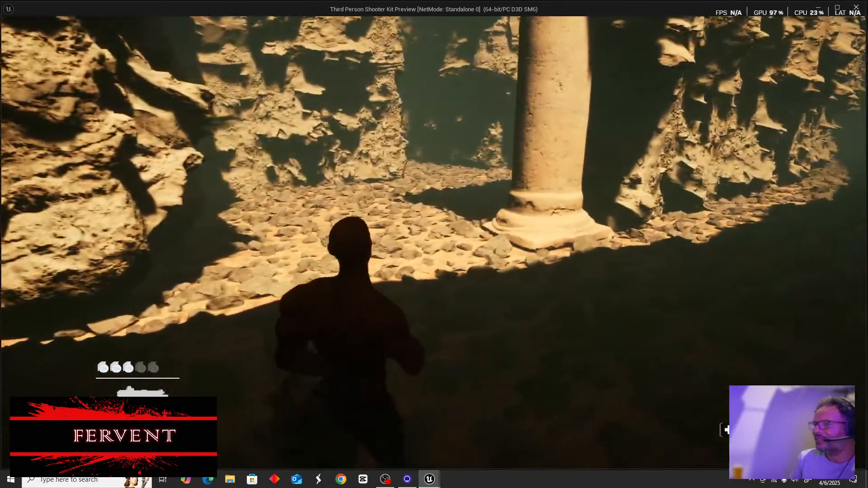
Run the character through the dark corridor beside the sunlit rock walls, examining the contrast between light and shadow
key("w")
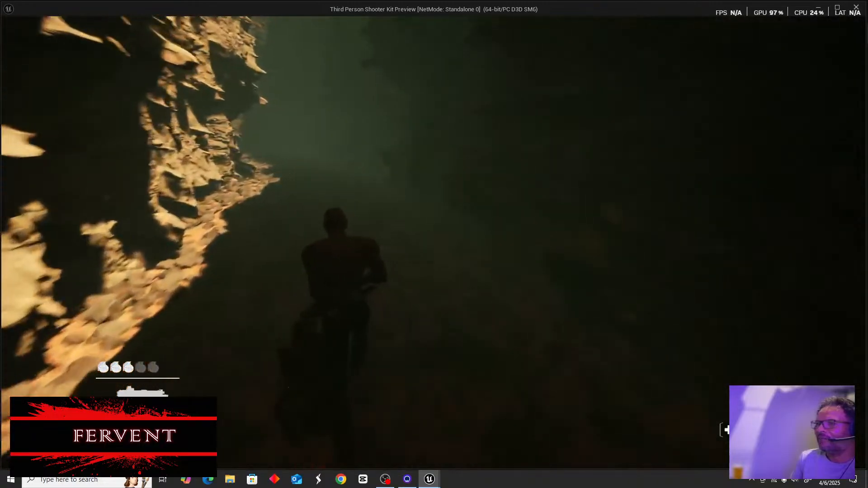
key("w")
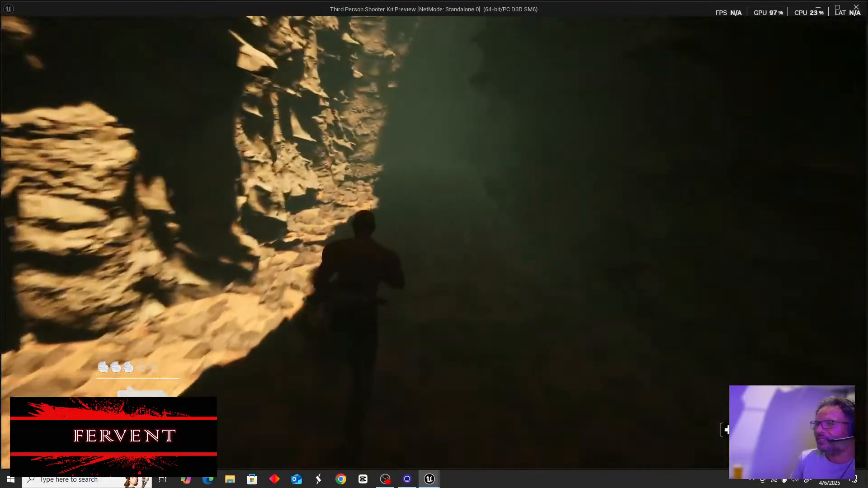
key("w")
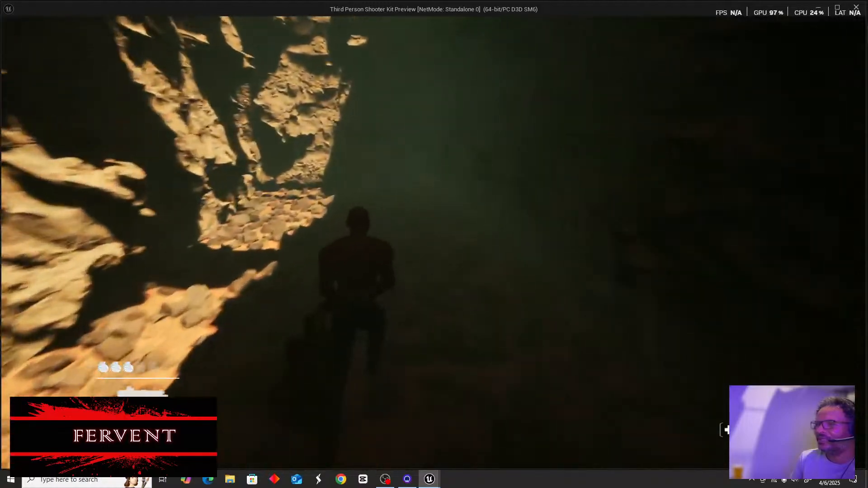
key("w")
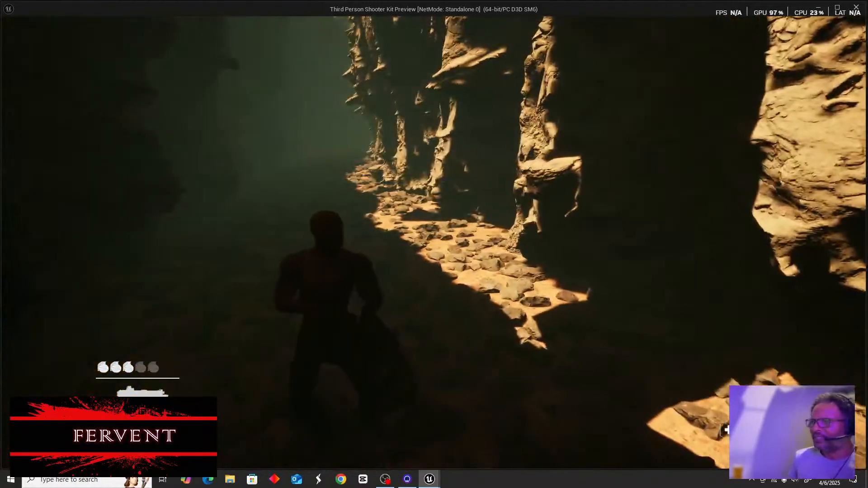
key("w")
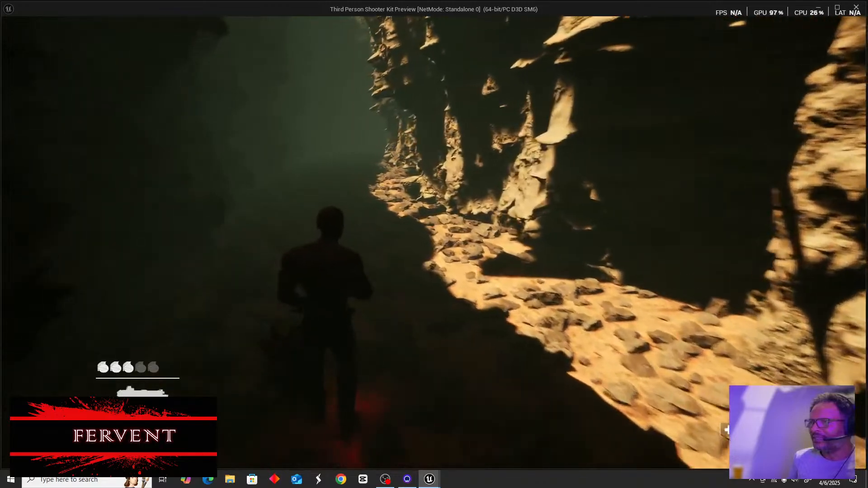
key("w")
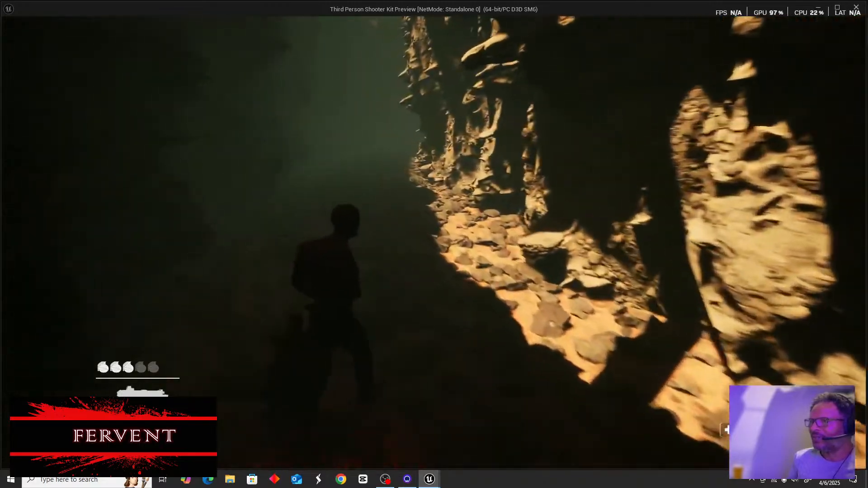
key("w")
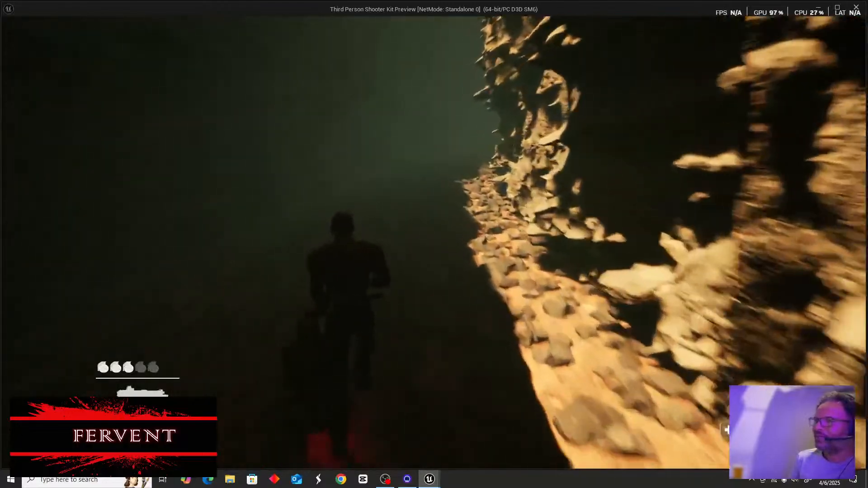
Follow the rock wall to the distant column and cross the yellow fog into the shaded passage, checking the maze's lighting
key("w")
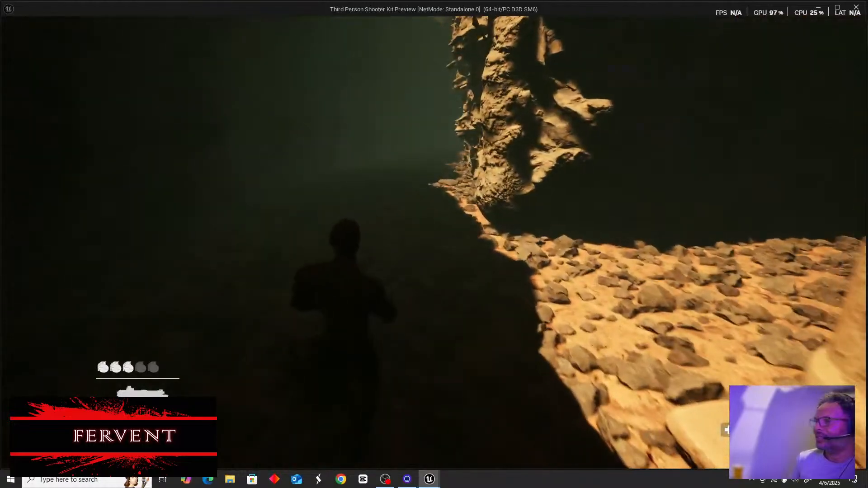
key("w")
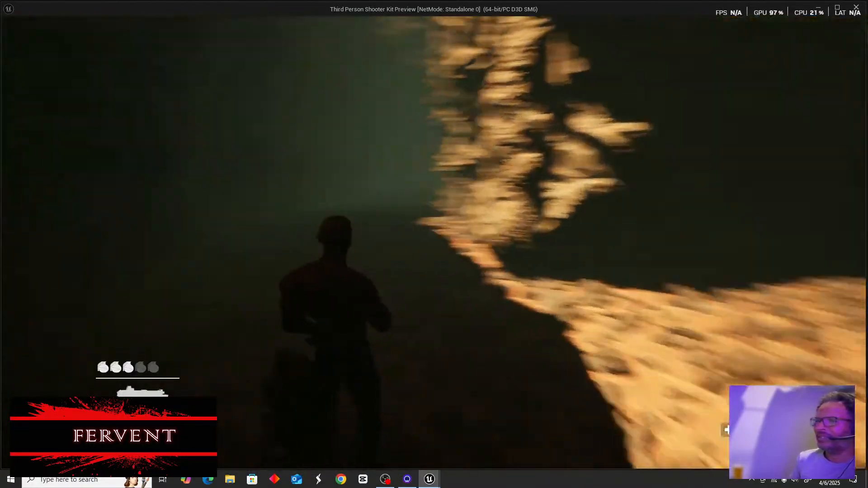
key("w")
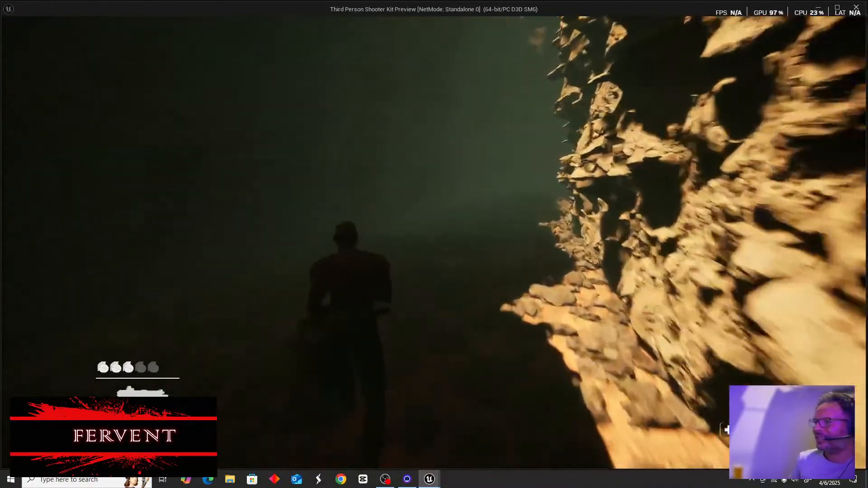
key("w")
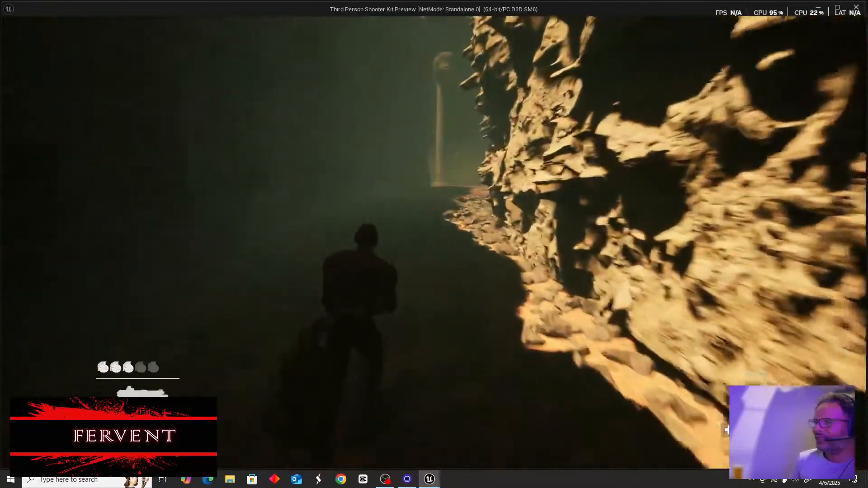
key("w")
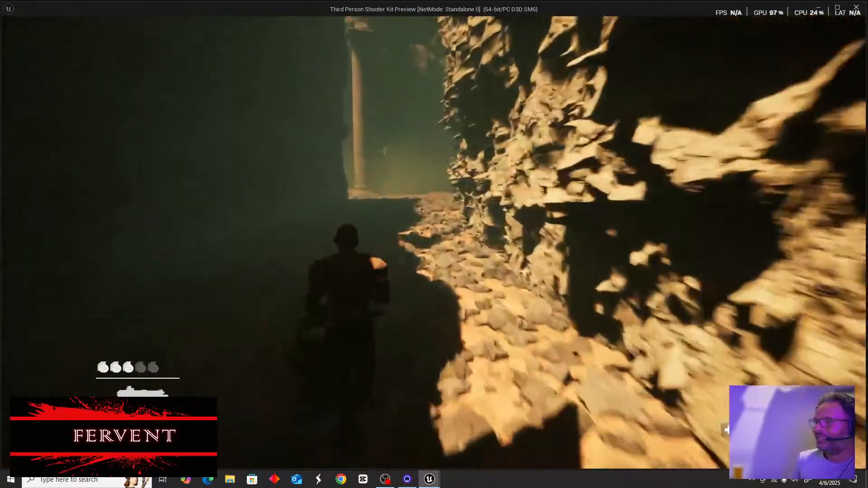
key("w")
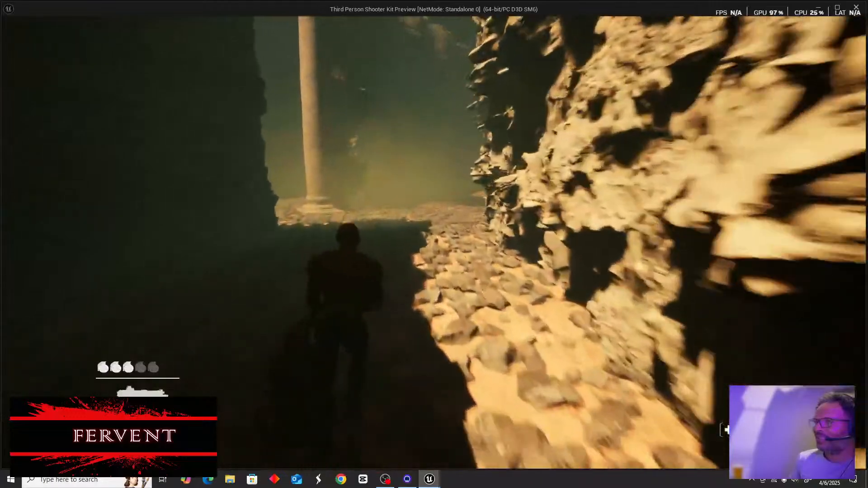
key("w")
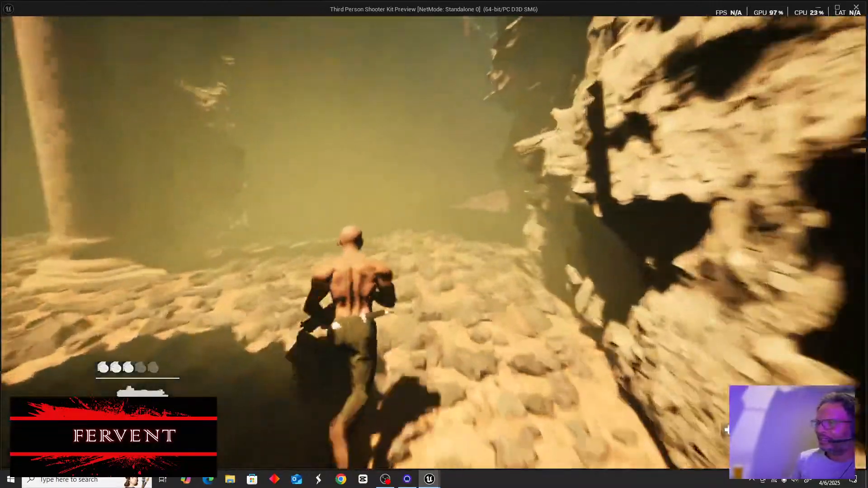
key("w")
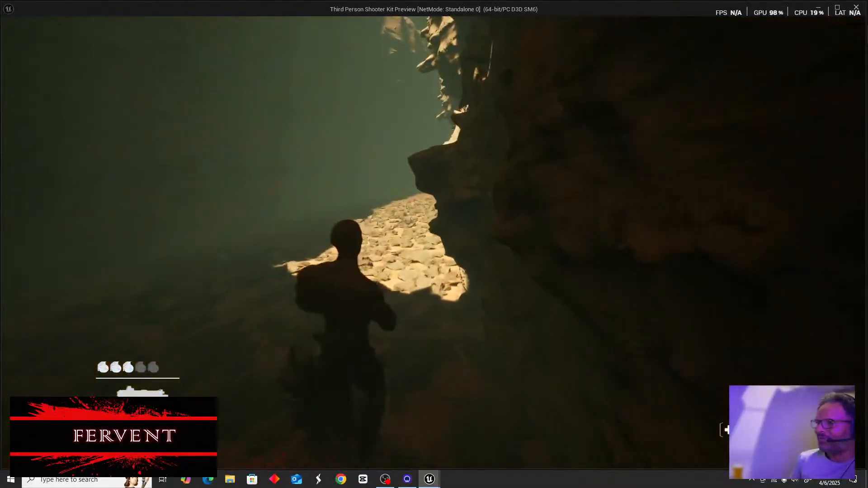
Run onto the sunlit rocky path, aim at the distant enemy ahead and shoot it
key("w")
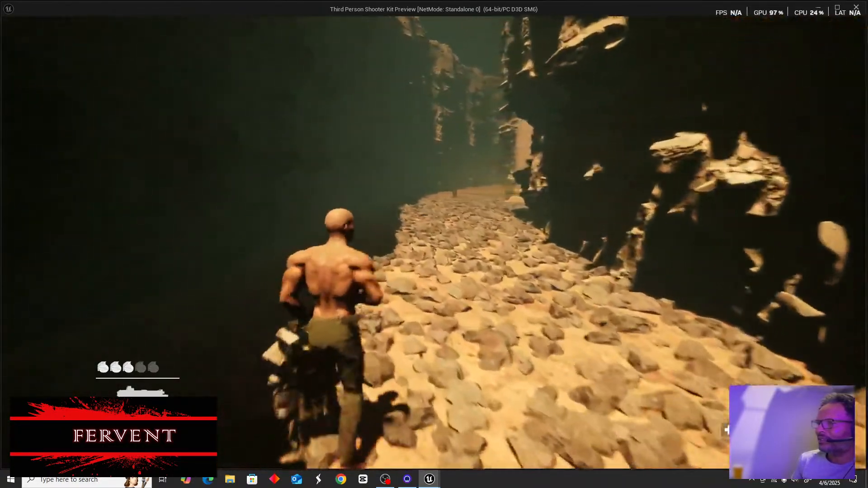
right_click(433, 242)
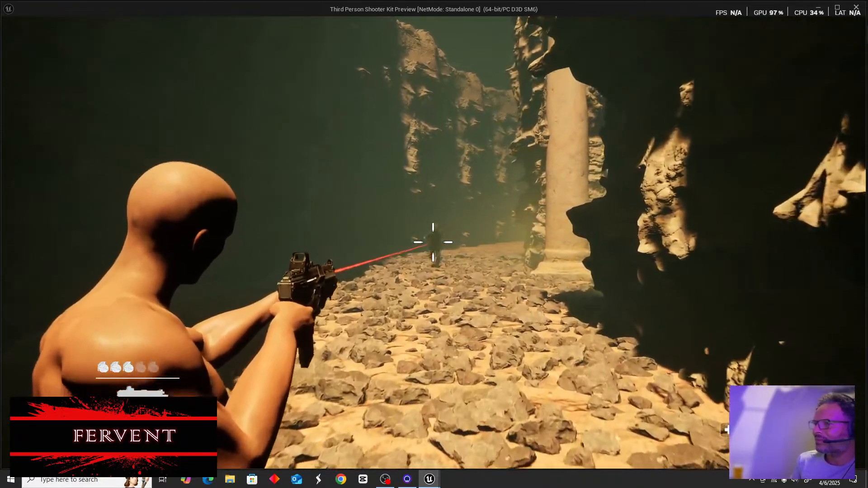
left_click(433, 242)
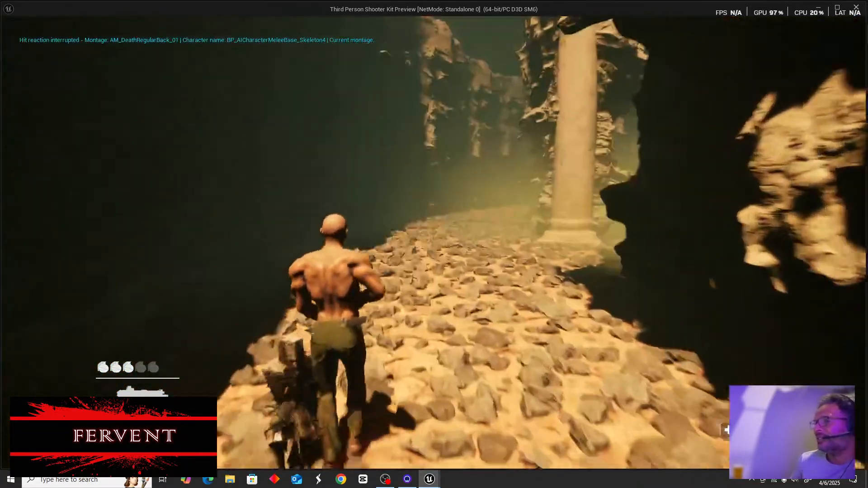
Run past the column through the dense yellow fog and on along the rocky corridor, examining the fog and rock walls
key("w")
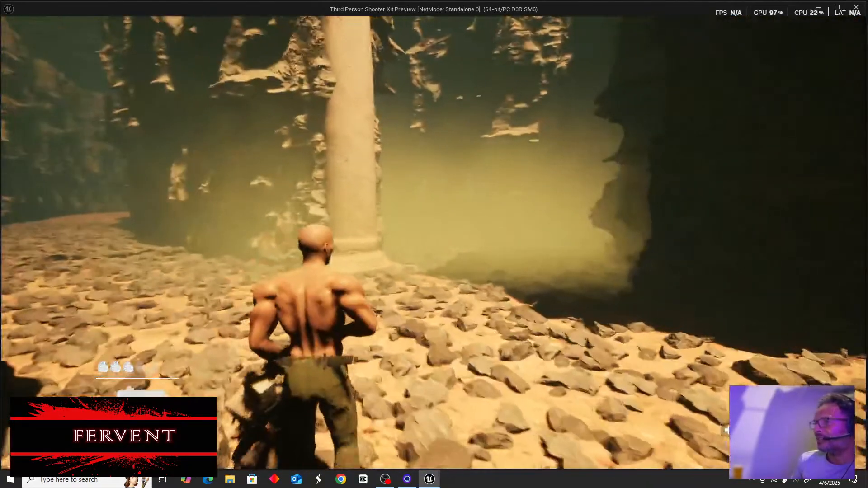
key("w")
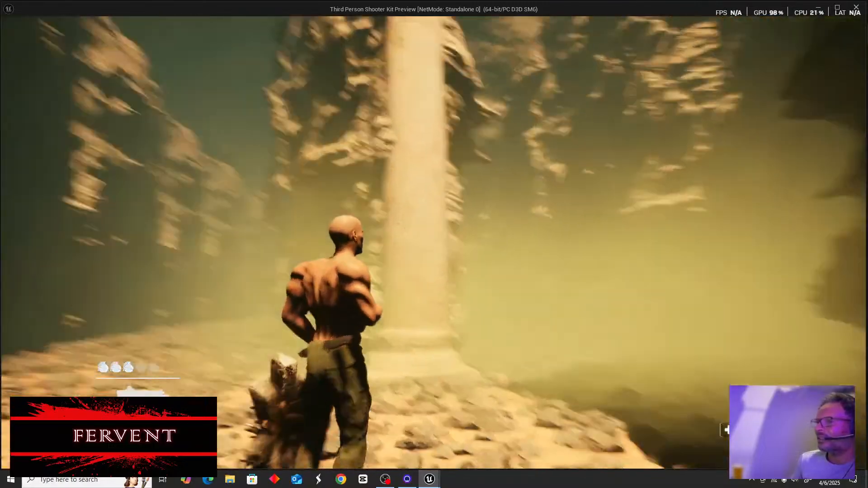
key("w")
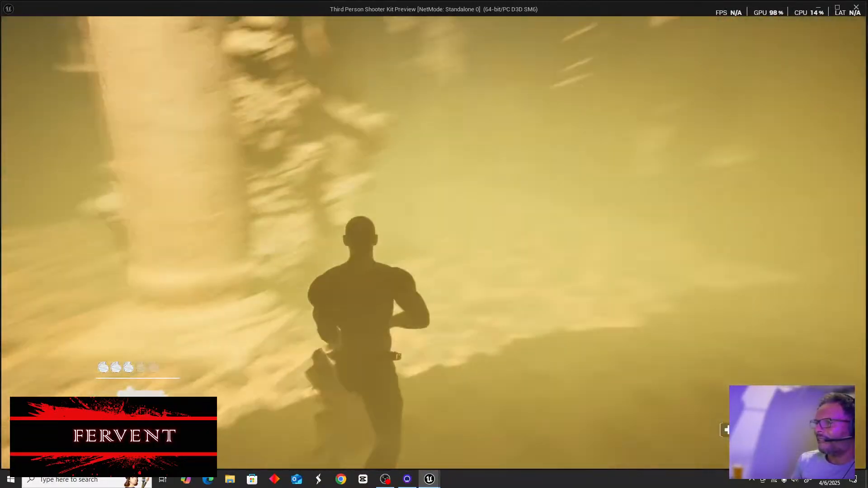
key("w")
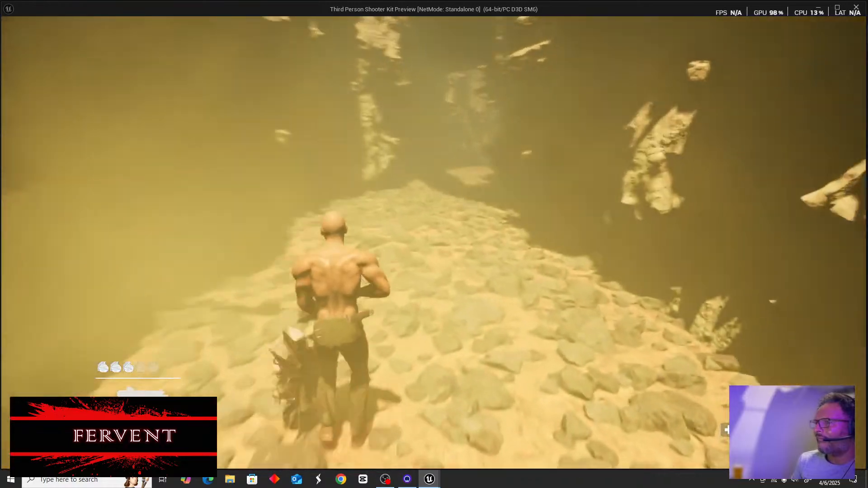
key("w")
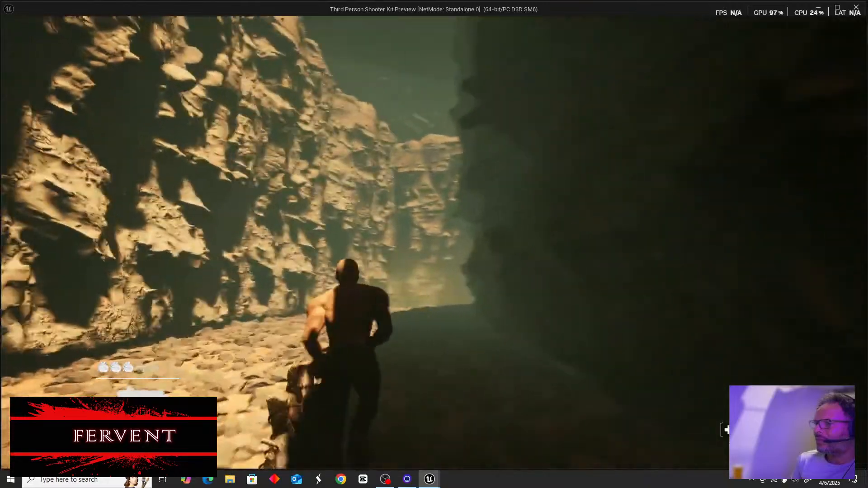
Run along the sunlit cliff, turn around and follow the rocky ground, examining the shadows cast across the rock faces
key("w")
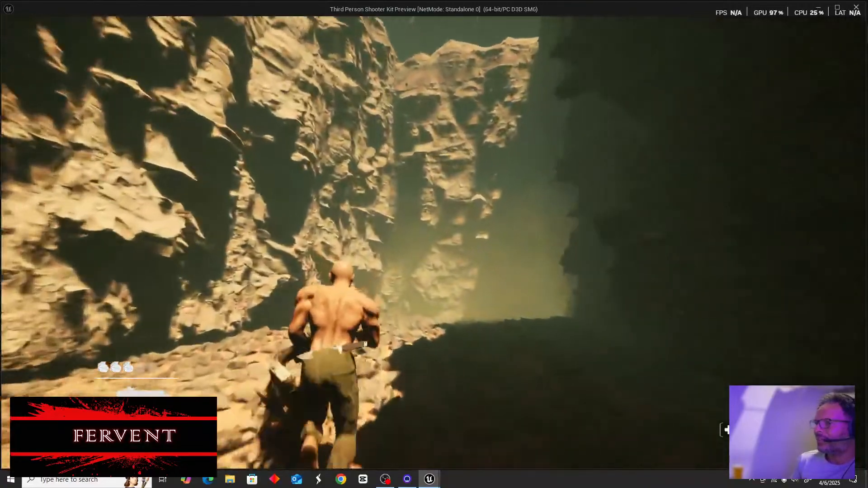
key("w")
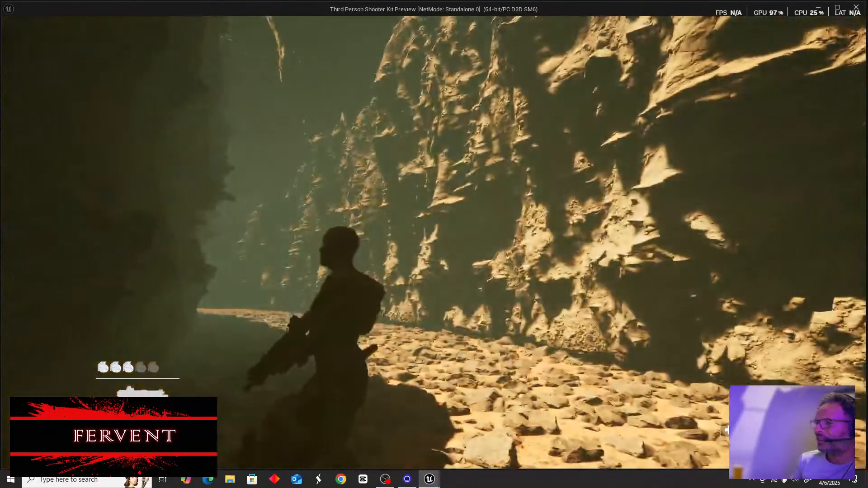
key("w")
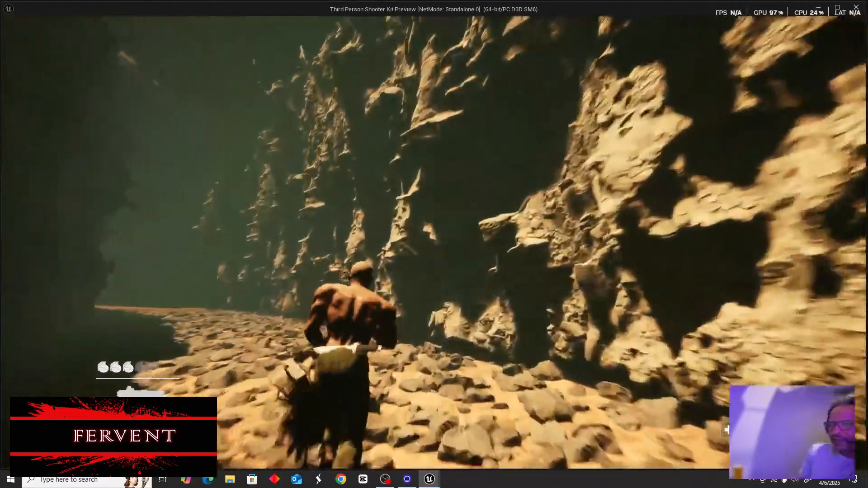
key("w")
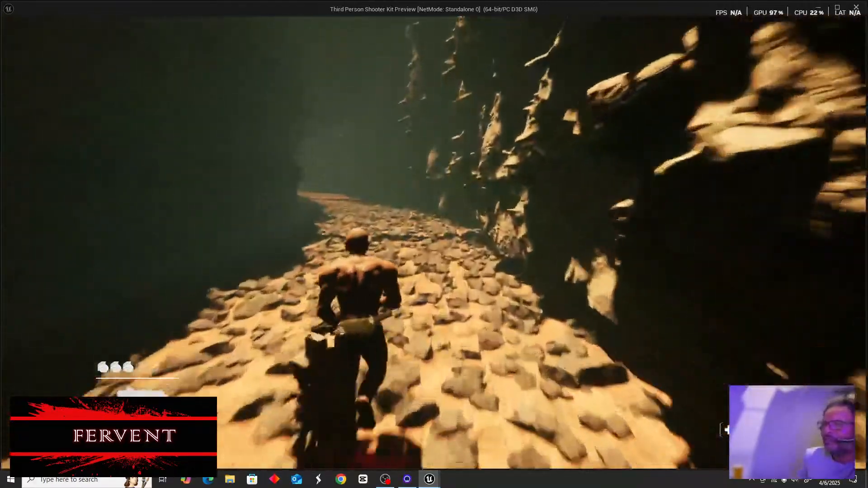
Follow the narrow sunlit strip of stones between the dark walls towards the glowing fog, checking the corridor's lighting
key("w")
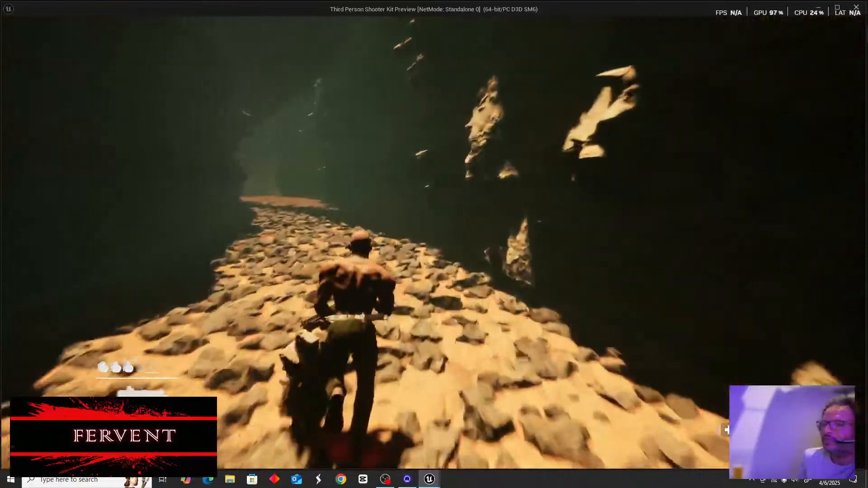
key("w")
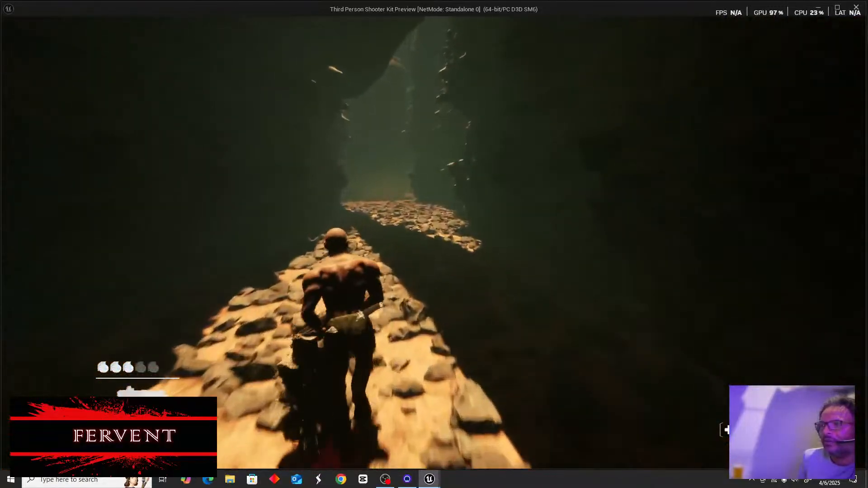
key("w")
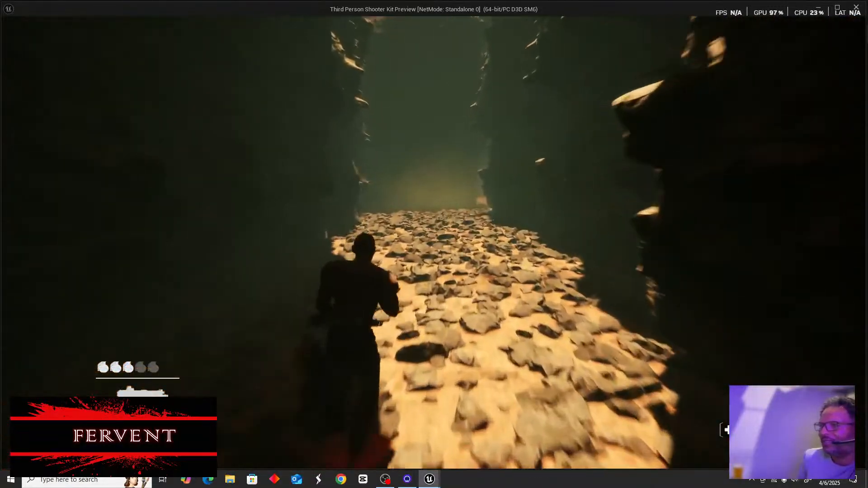
key("w")
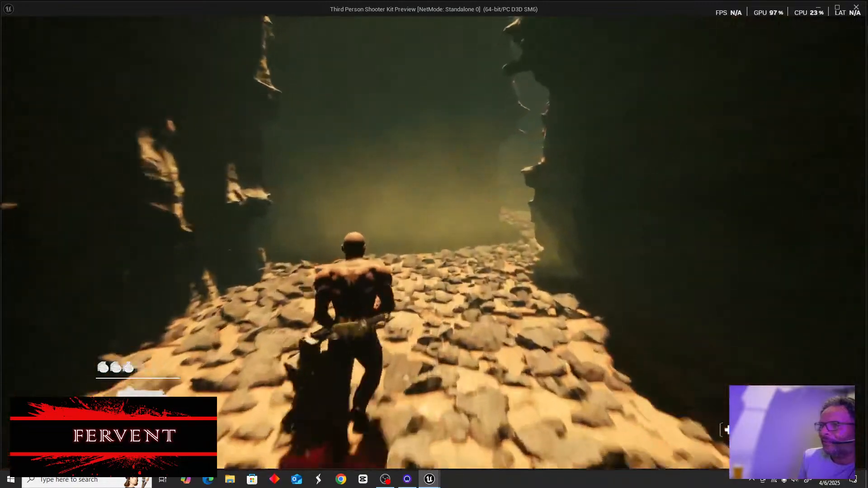
Enter the yellow fog near the stone column and look around, examining its density against the rocks and character
key("w")
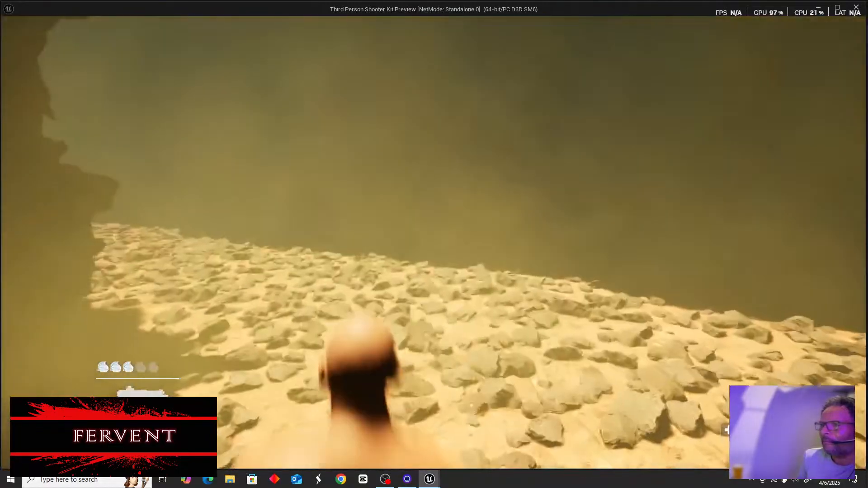
key("w")
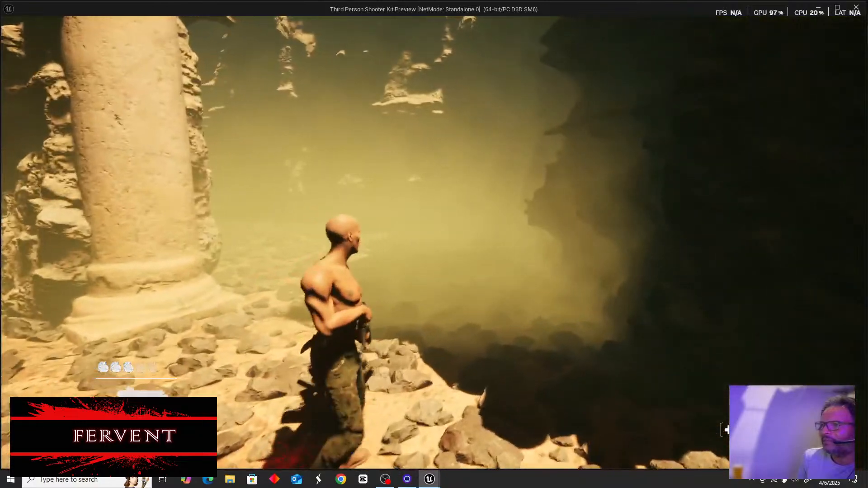
key("w")
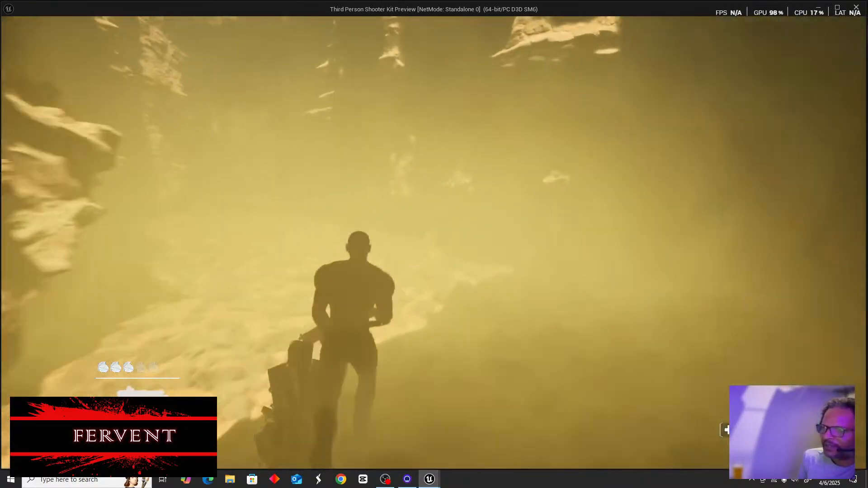
key("w")
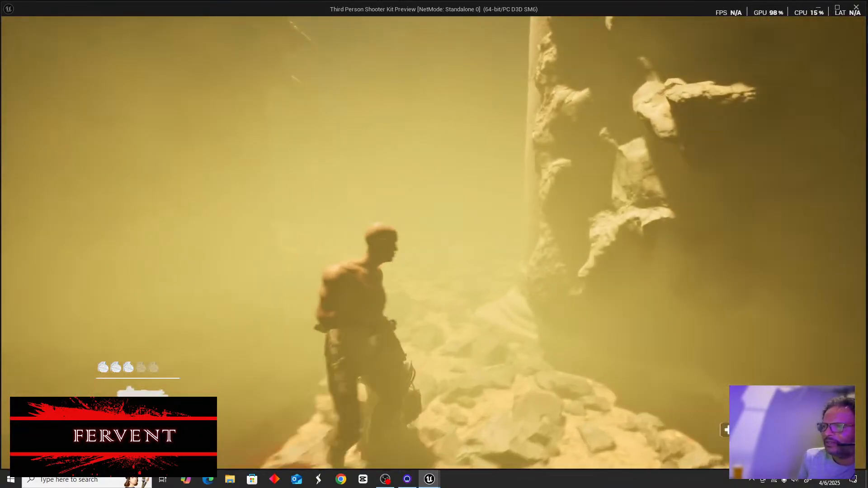
key("w")
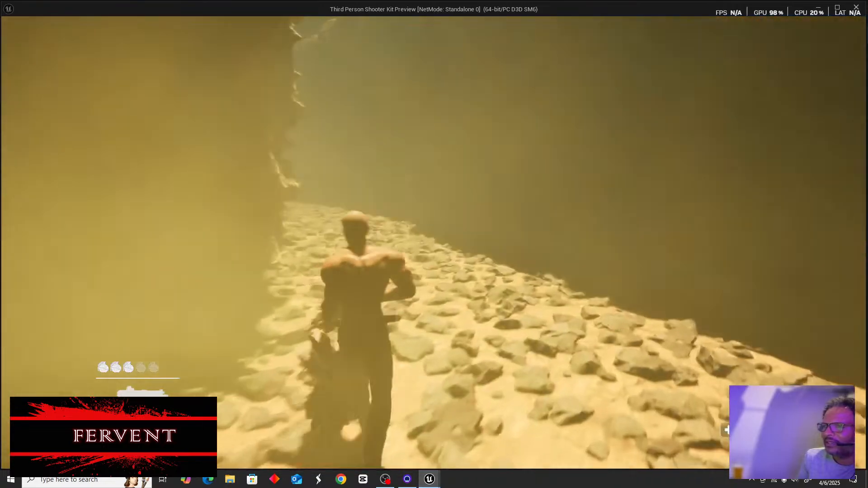
Run out of the fog and down the shaded corridor past its far opening, checking the transition from haze to darkness
key("w")
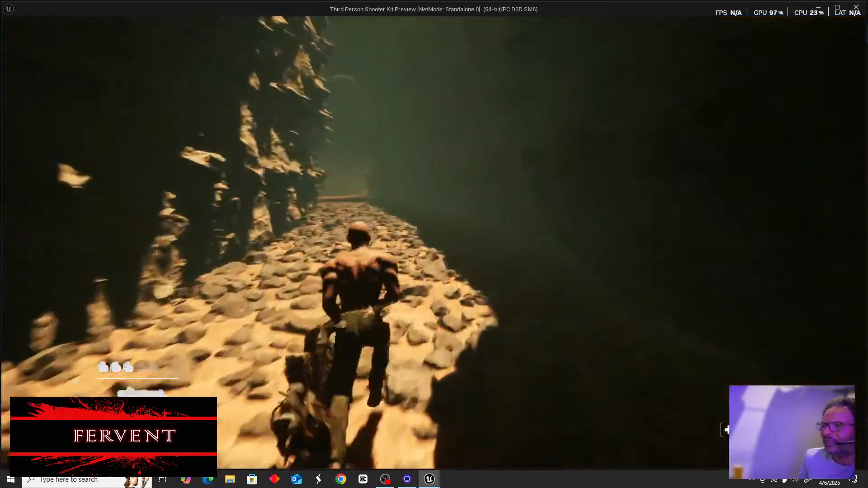
key("w")
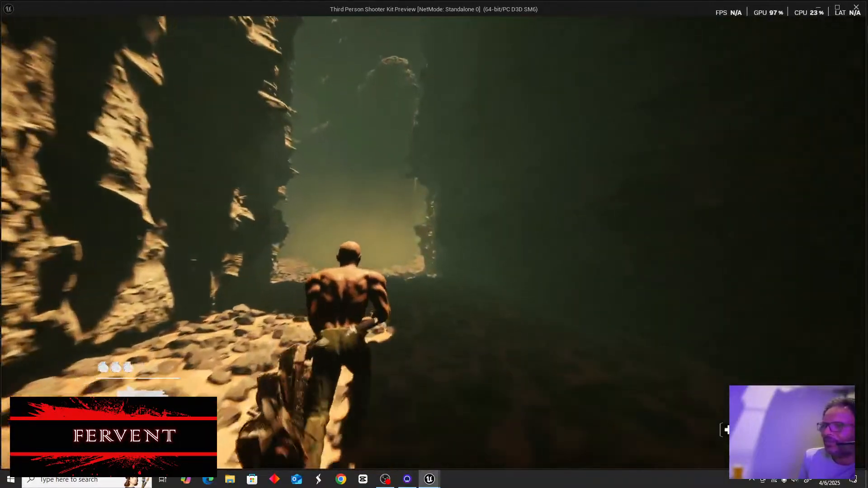
key("w")
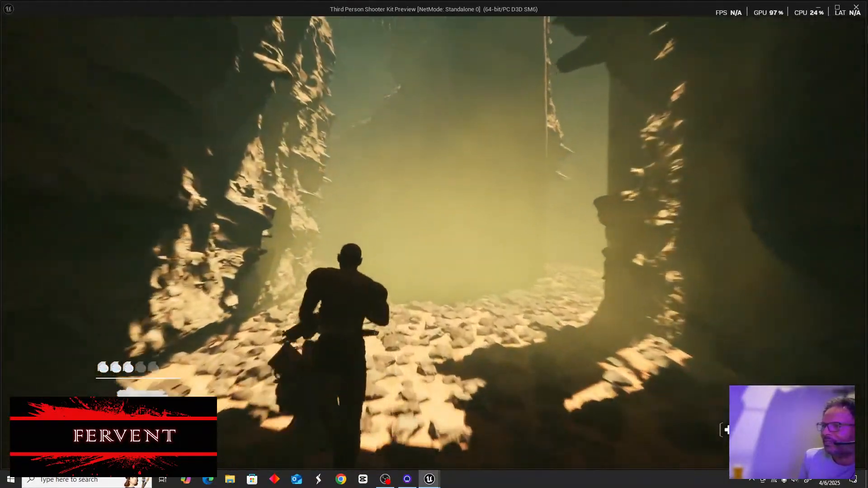
key("w")
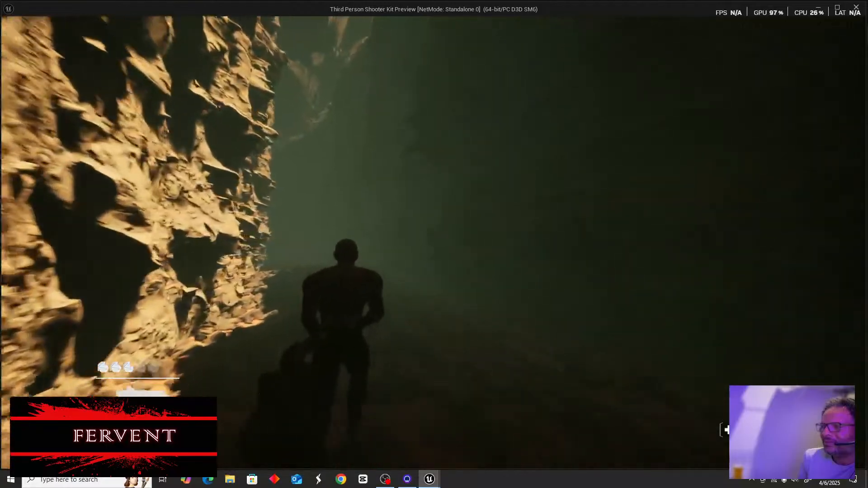
key("w")
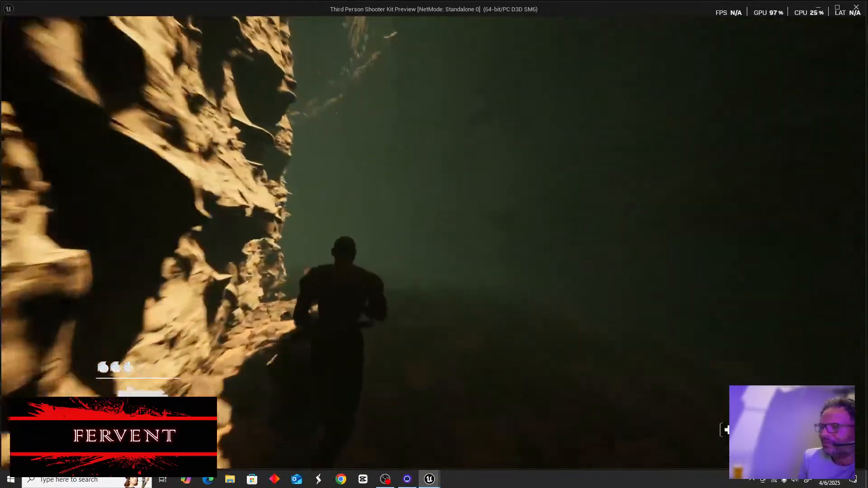
Circle the sunlit stone column and head back to the shaded corridor, inspecting the lighting on the column and surrounding rocks
key("w")
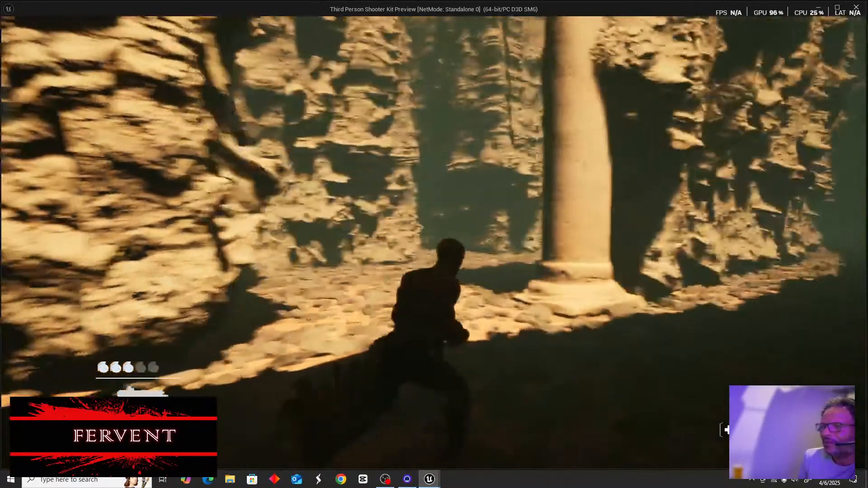
key("w")
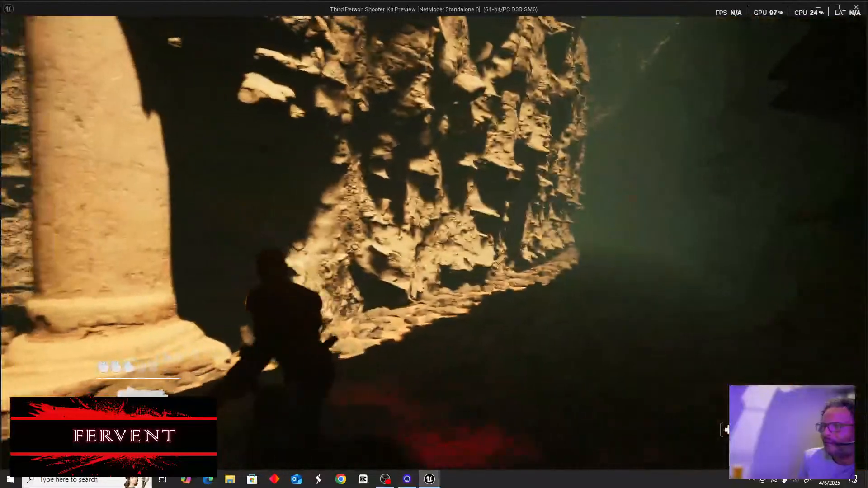
key("w")
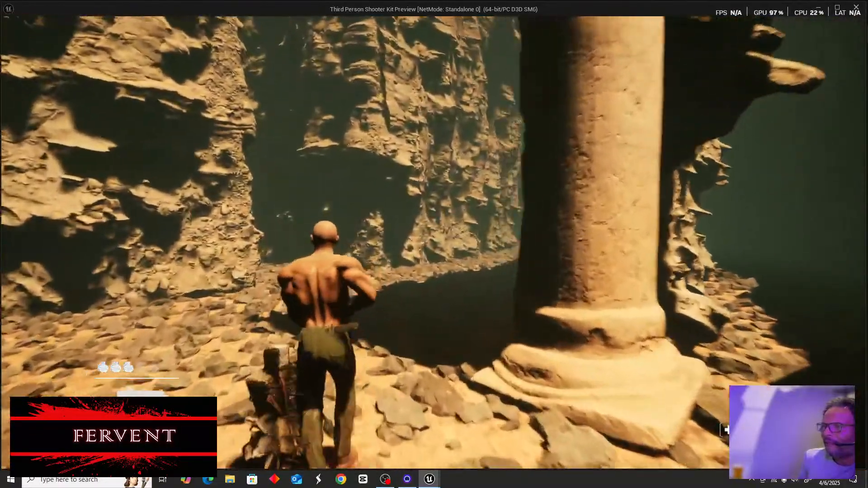
key("w")
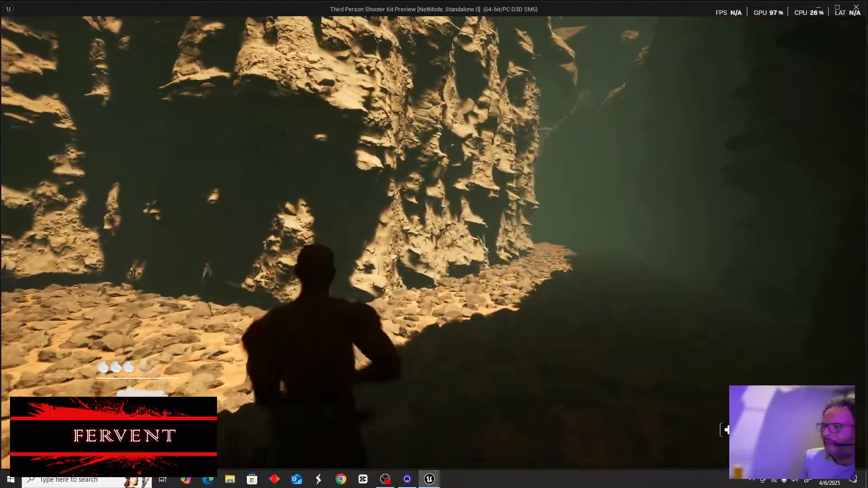
Switch to the knife and run through the dark corridor towards the sunlit rock wall at its end
key("1")
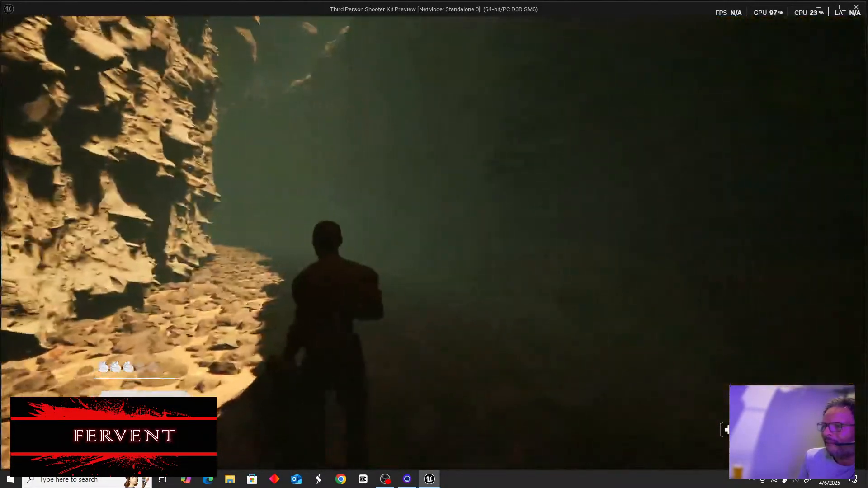
key("w")
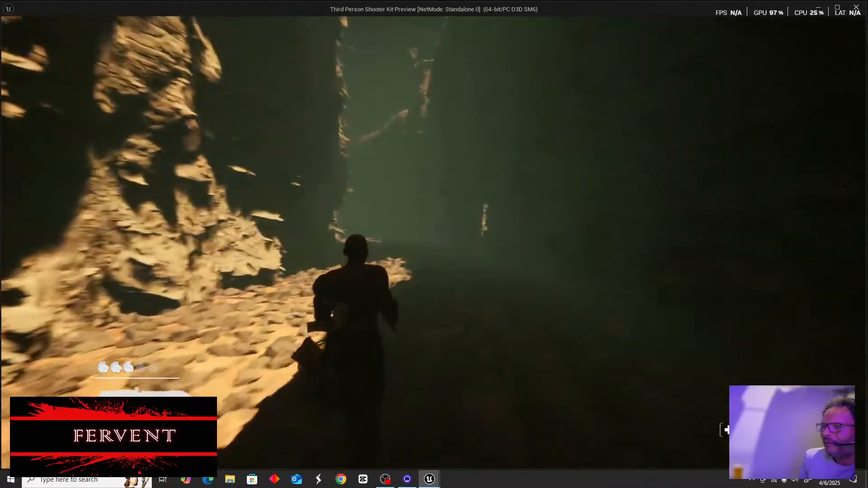
key("w")
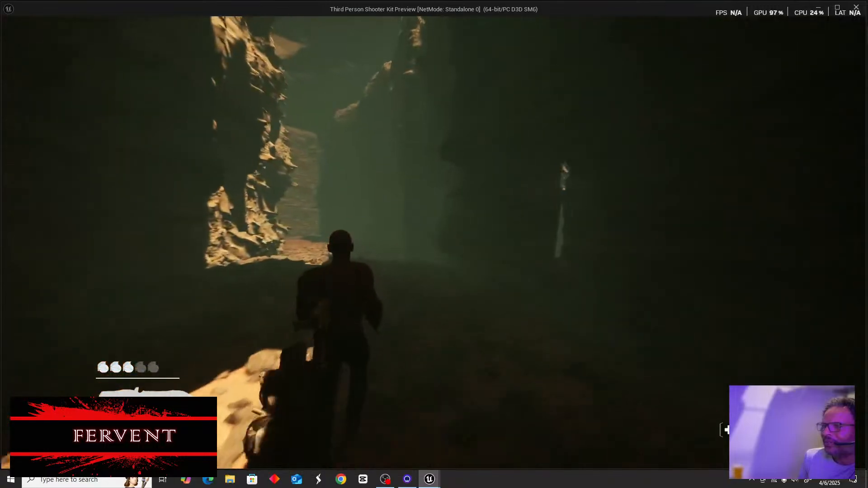
key("w")
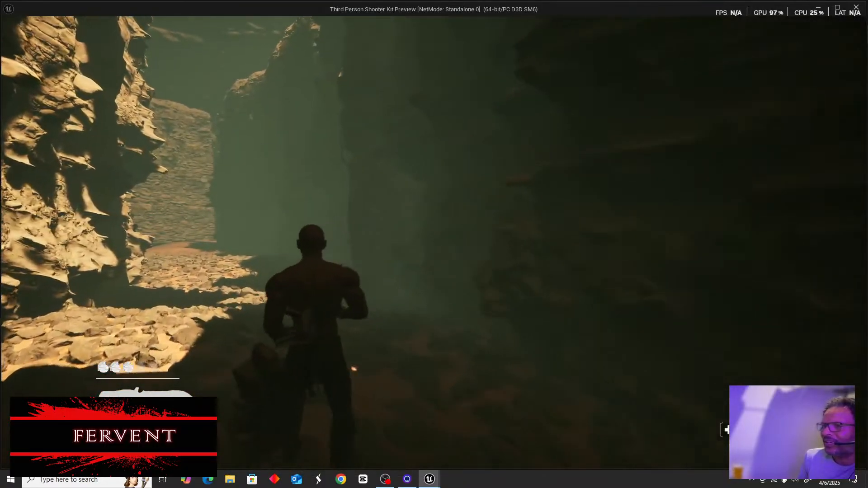
key("w")
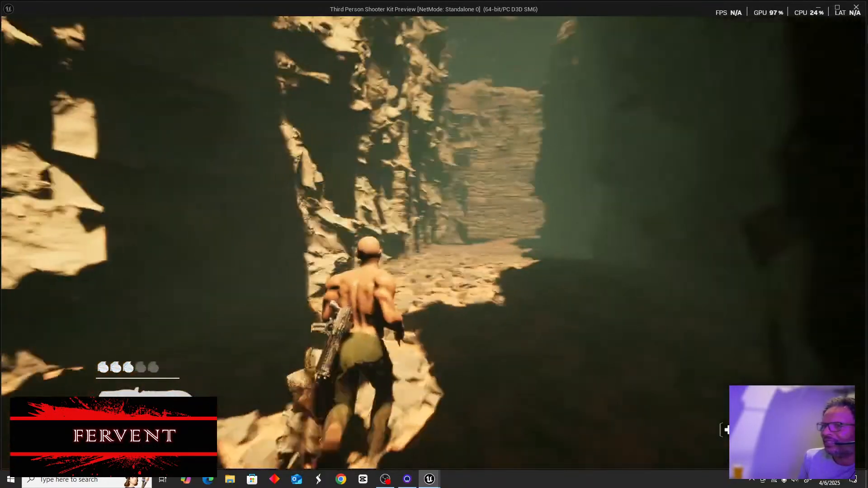
key("w")
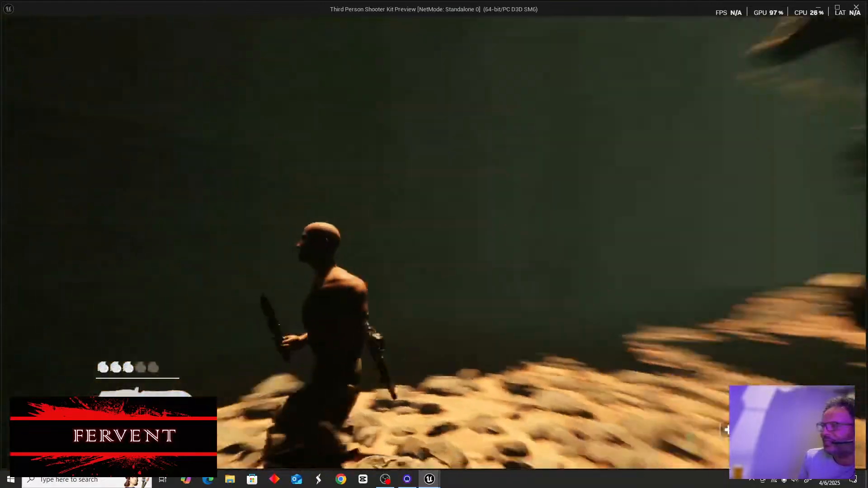
key("w")
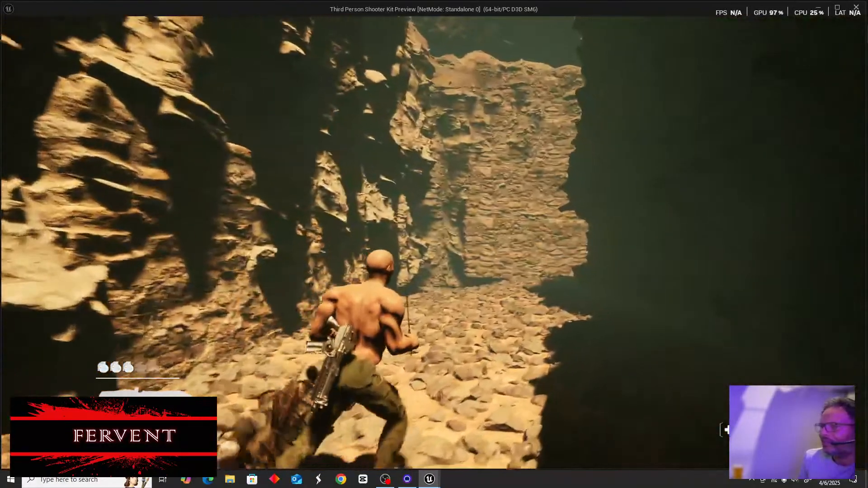
Turn back from the sunlit wall and walk through the darkest part of the passage, checking how visible the character is in shadow
key("w")
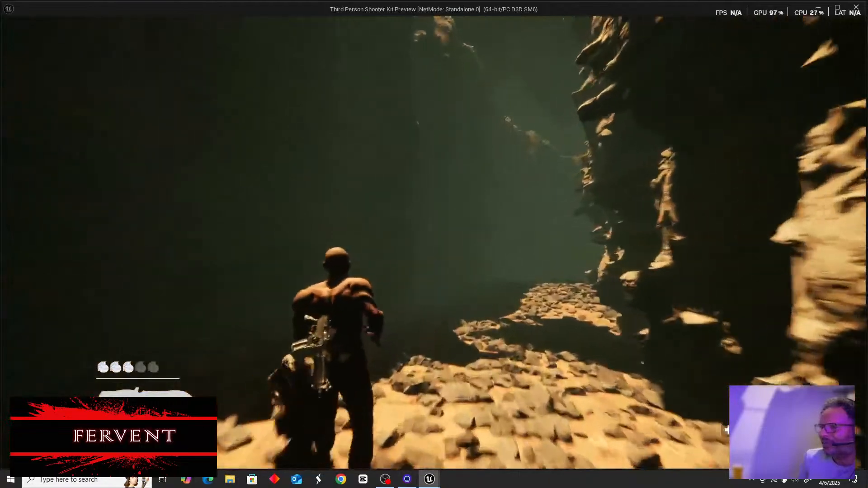
key("w")
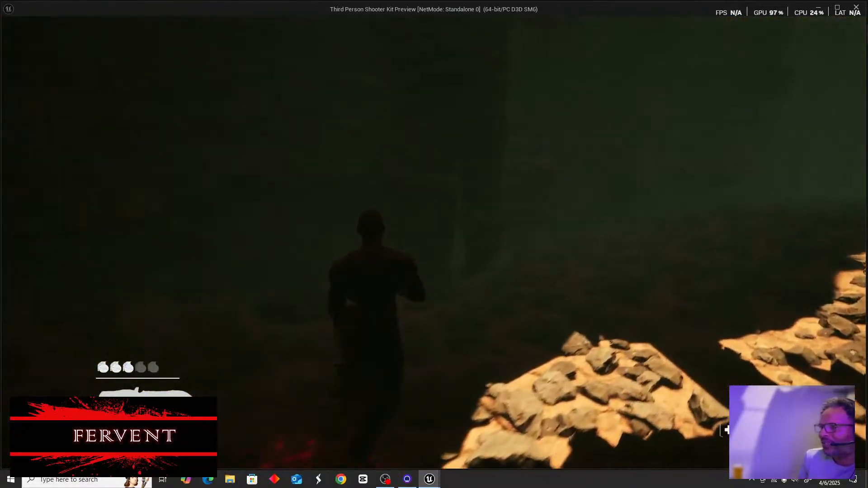
key("w")
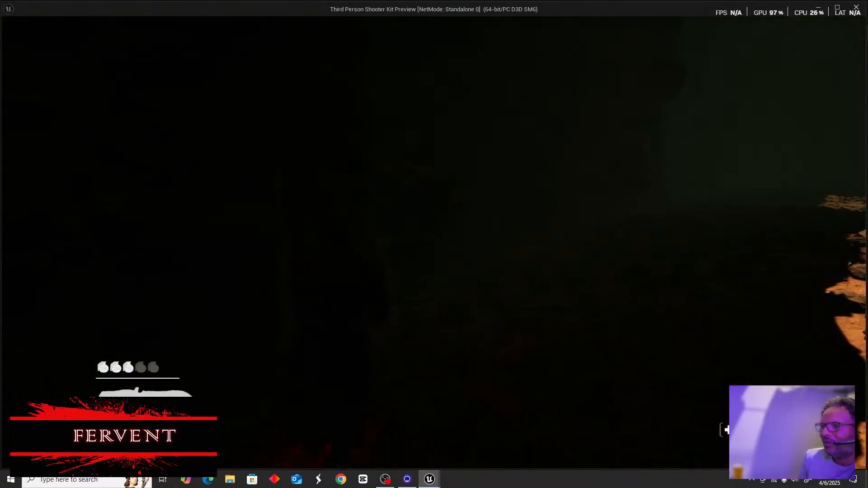
key("w")
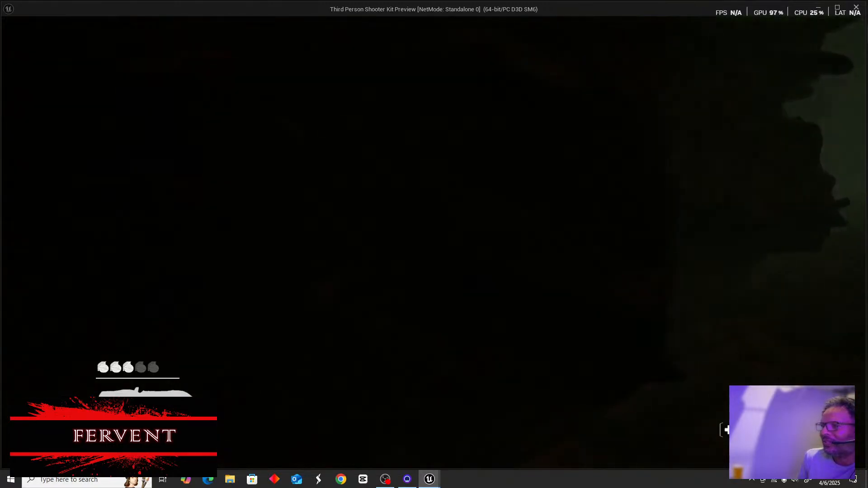
key("w")
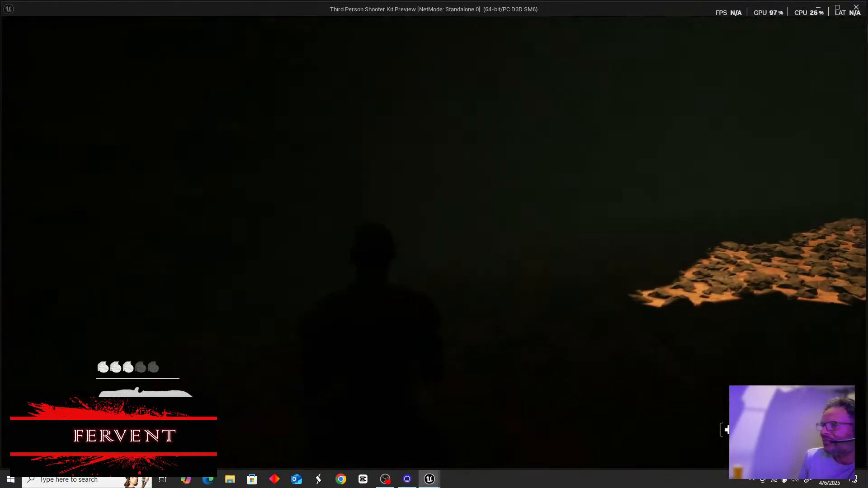
key("w")
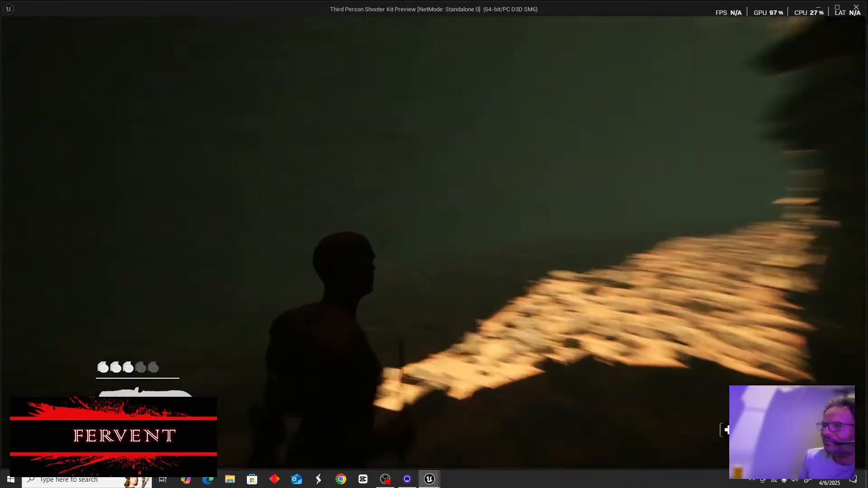
Run out of the dark passage along the sunlit rock wall to the layered stone wall at the corridor's end
key("w")
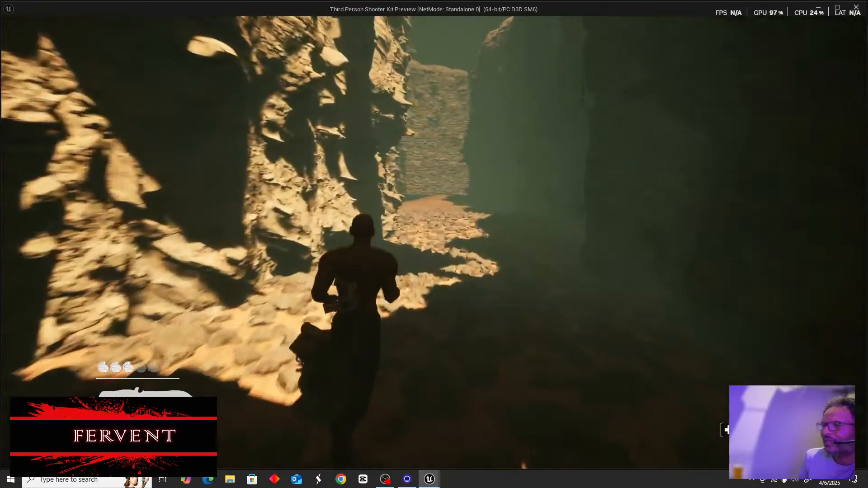
key("w")
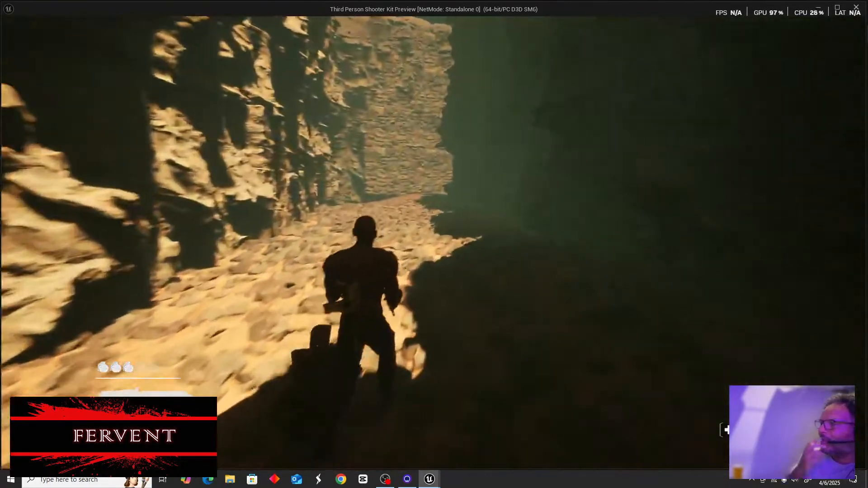
key("w")
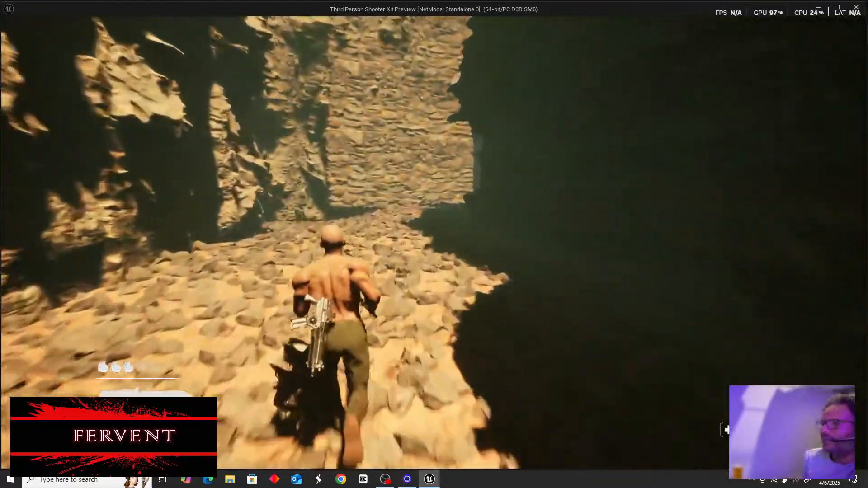
key("w")
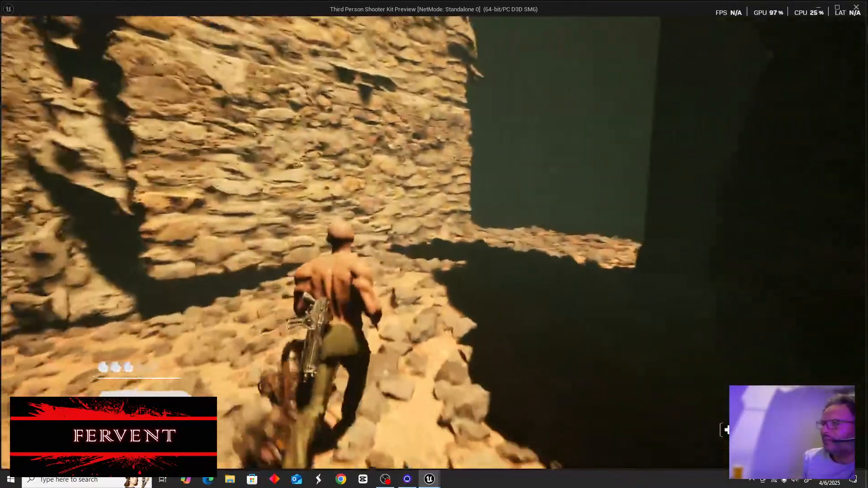
key("w")
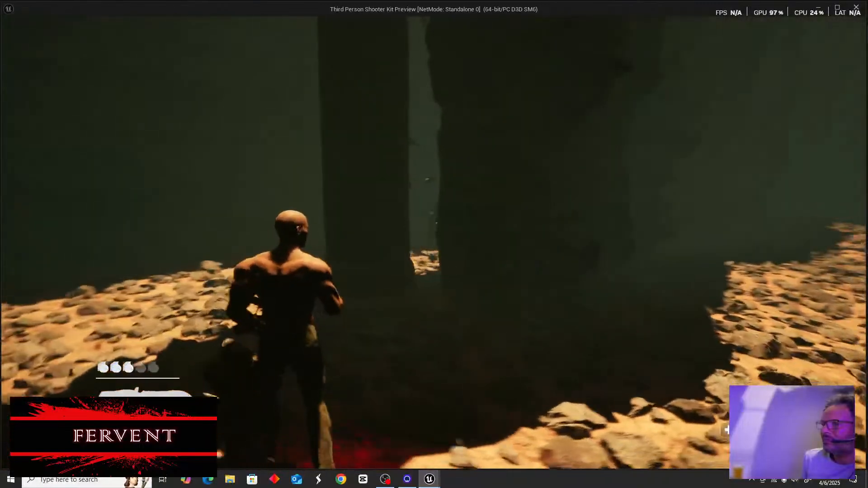
Move around the shadowed rock pillar and past the sunlit stone wall, inspecting the contrast between shadow and light
key("w")
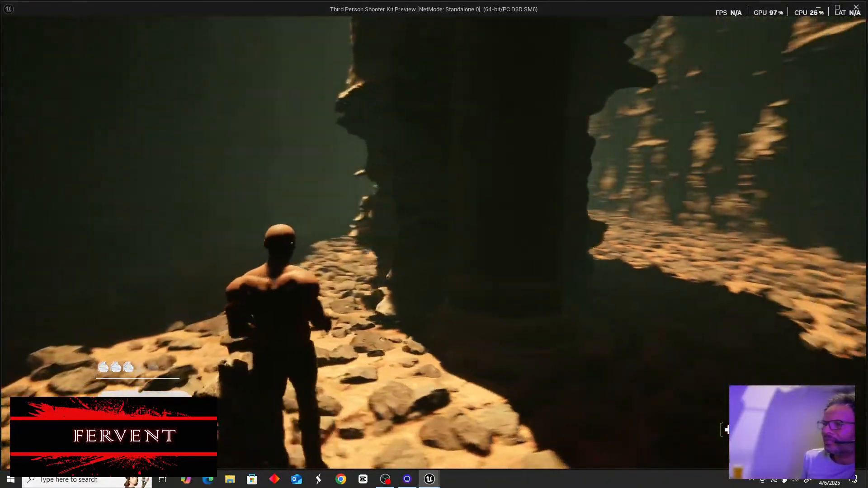
key("w")
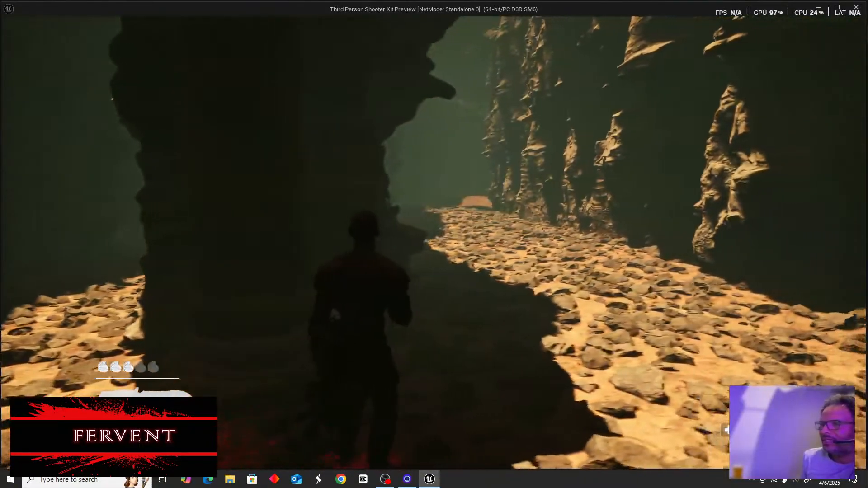
key("w")
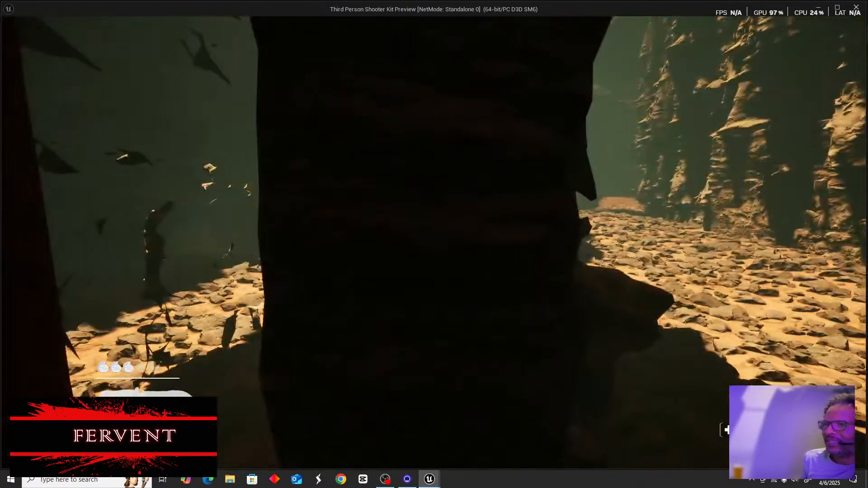
key("w")
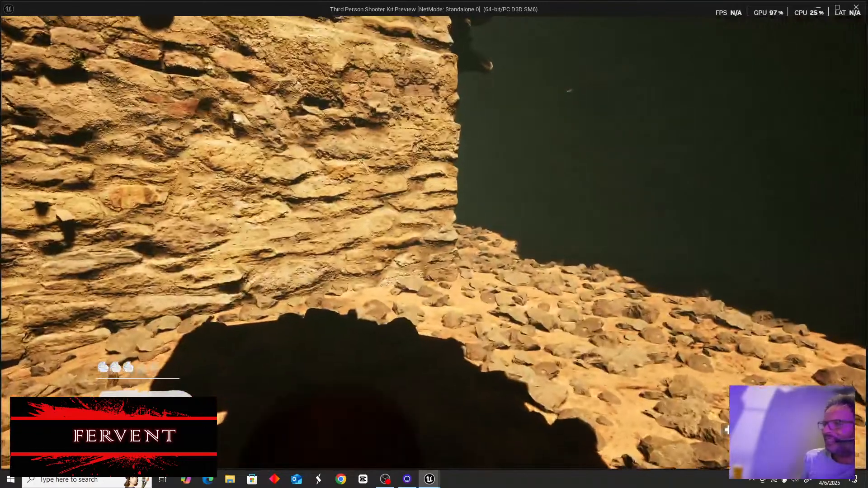
key("w")
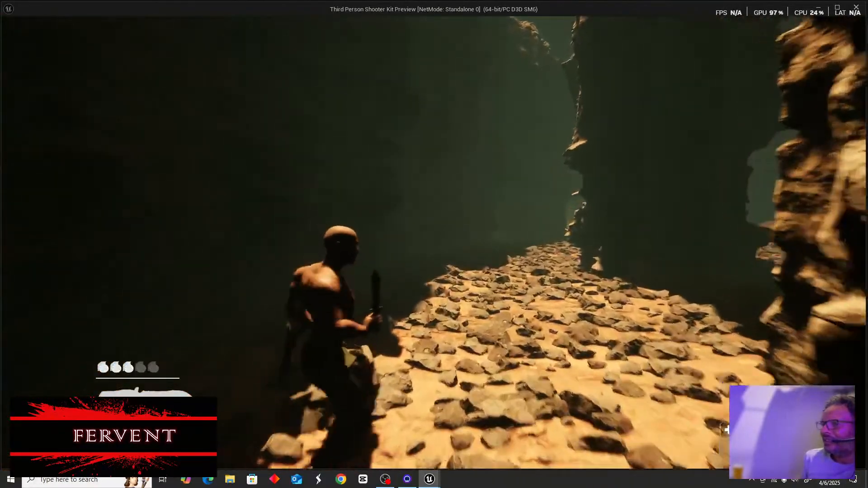
Follow the narrow sunlit rocky path into the yellow fog and up to the stone column, checking the haze
key("w")
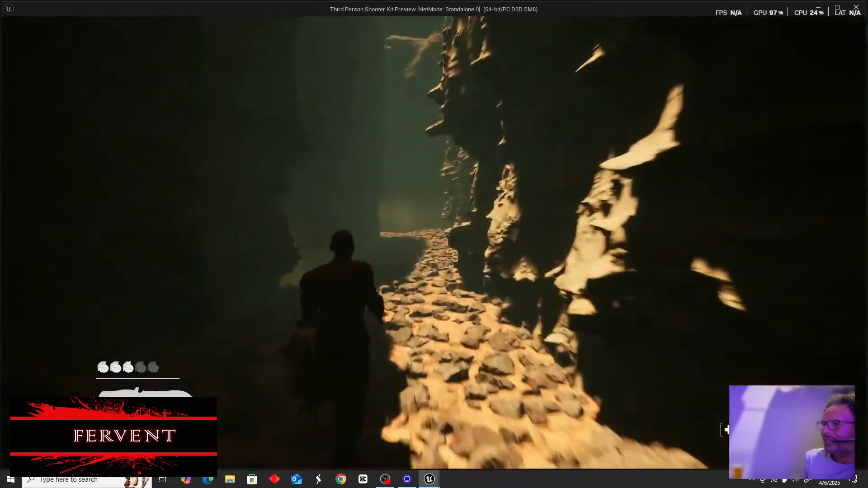
key("w")
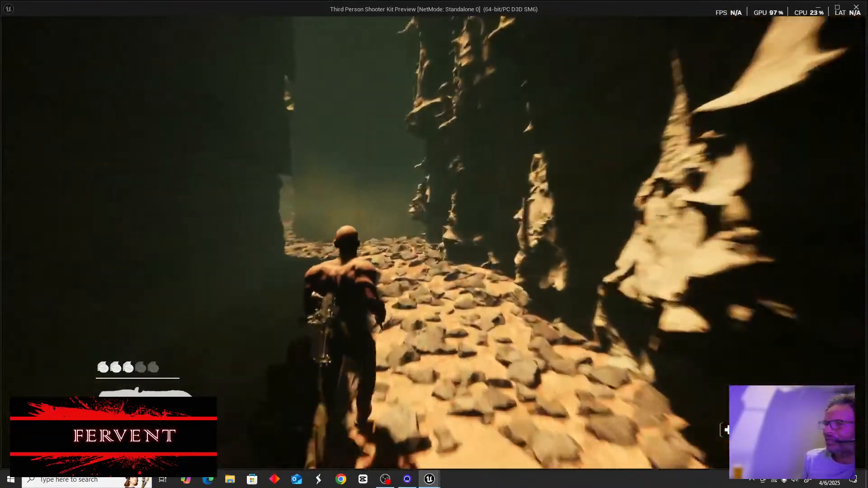
key("w")
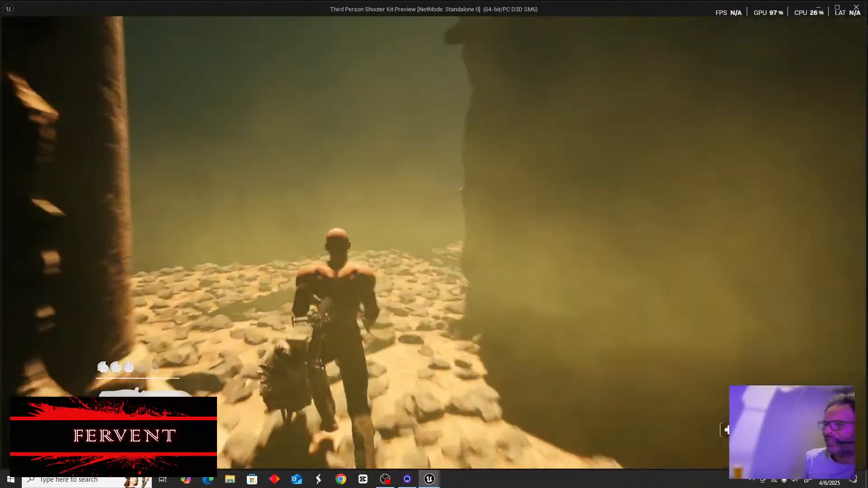
key("w")
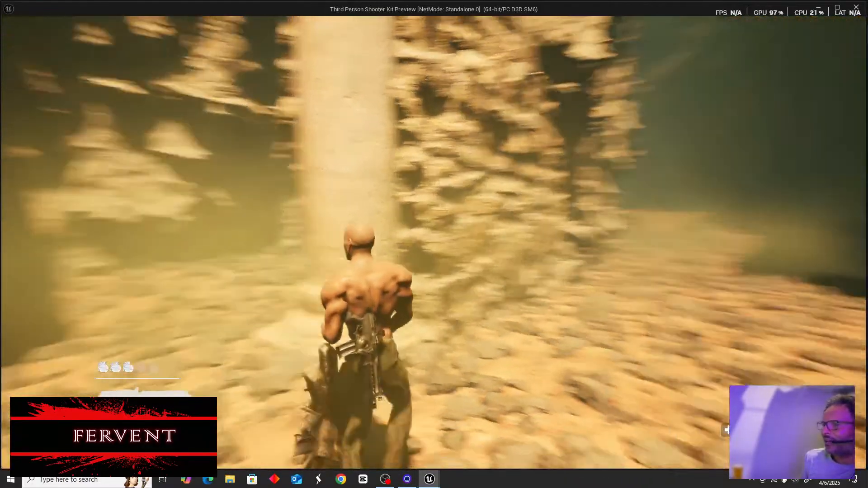
key("w")
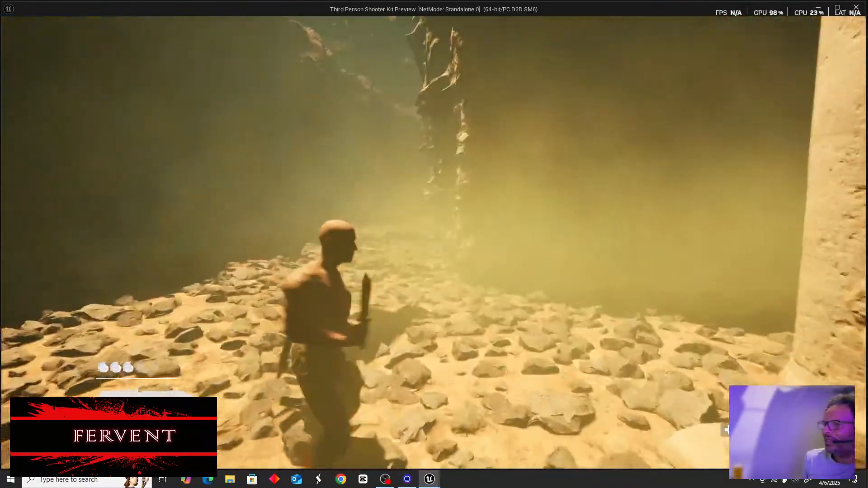
Run out of the yellow fog along the sunlit cliff, examining the rock lighting and the darkness beside the path
key("w")
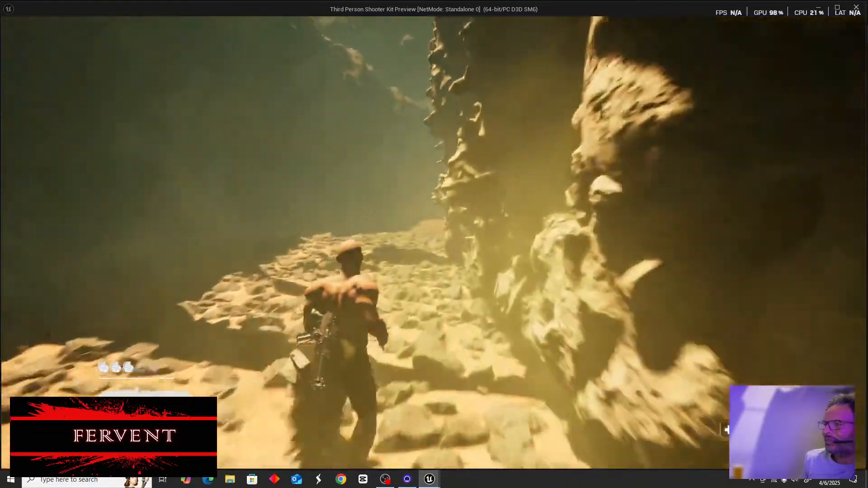
key("w")
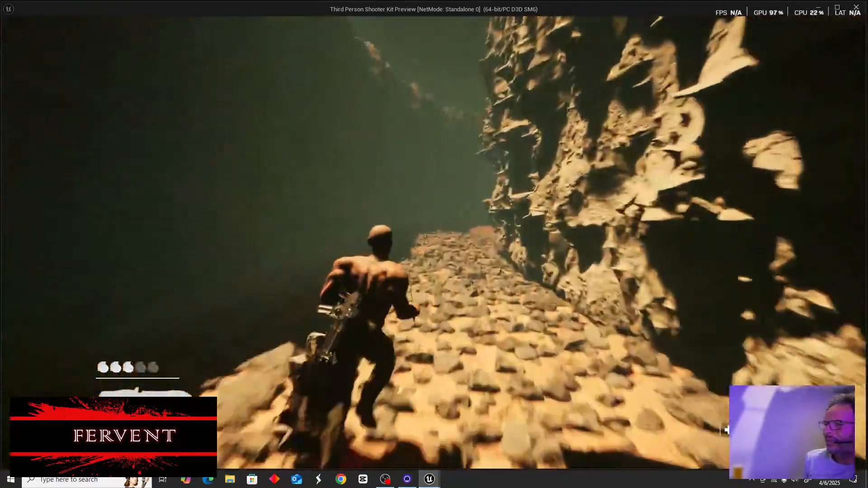
key("w")
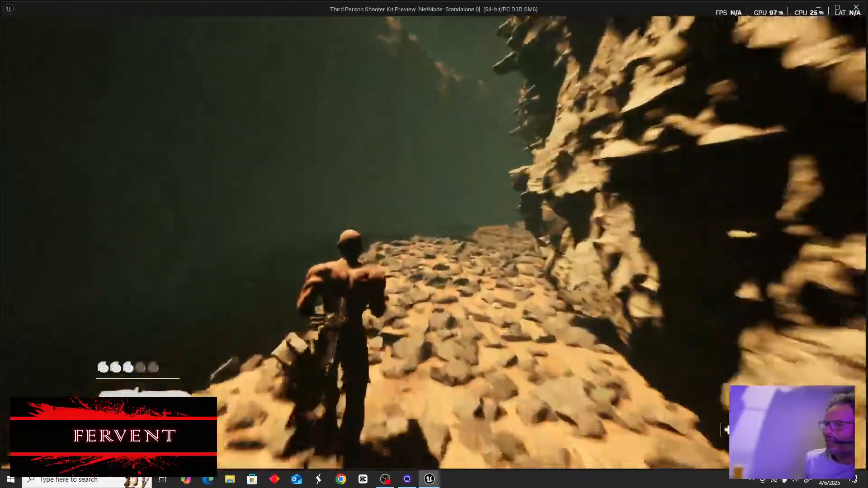
key("w")
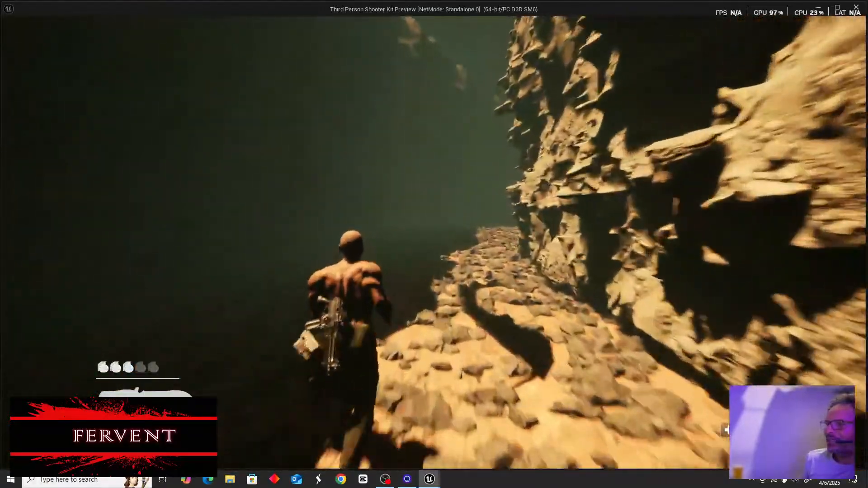
key("w")
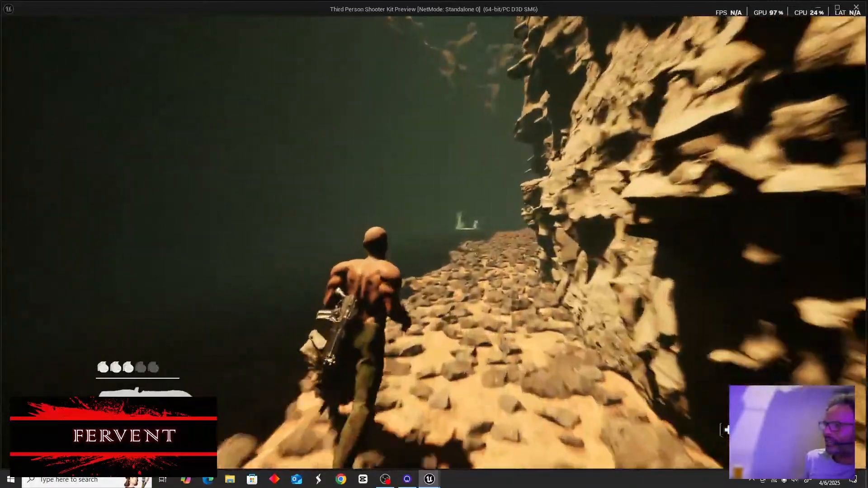
Run to the glowing crate in the dark area and use its ammo refill
key("w")
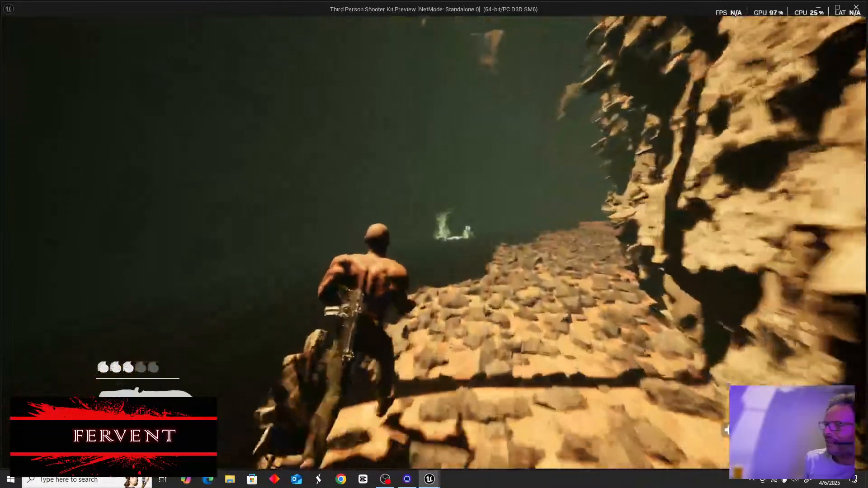
key("w")
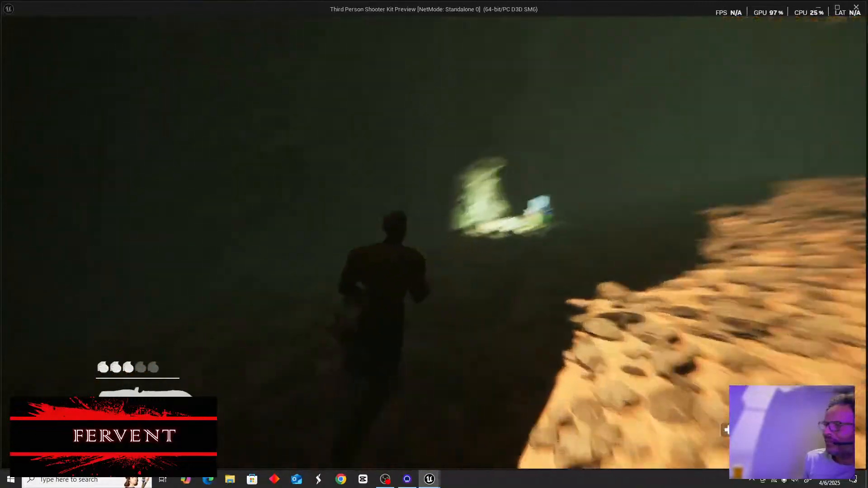
key("w")
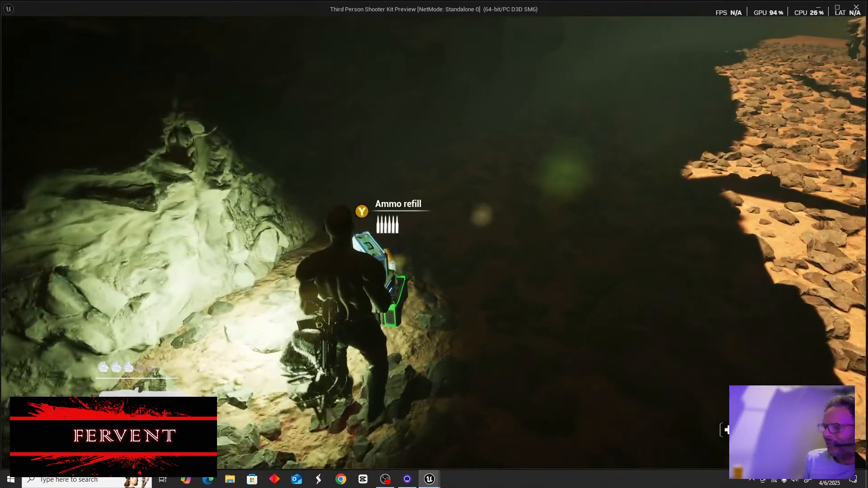
key("e")
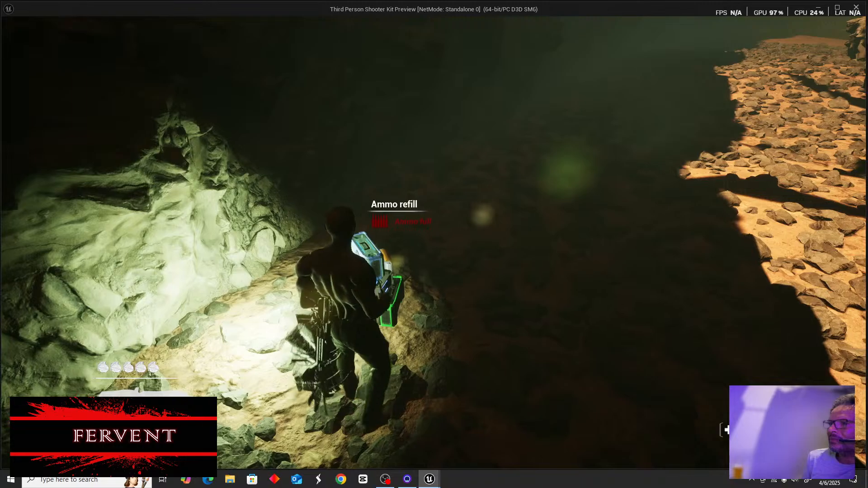
Move away from the ammo crate and equip the Melee Heavy Weapon
key("d")
key("Tab")
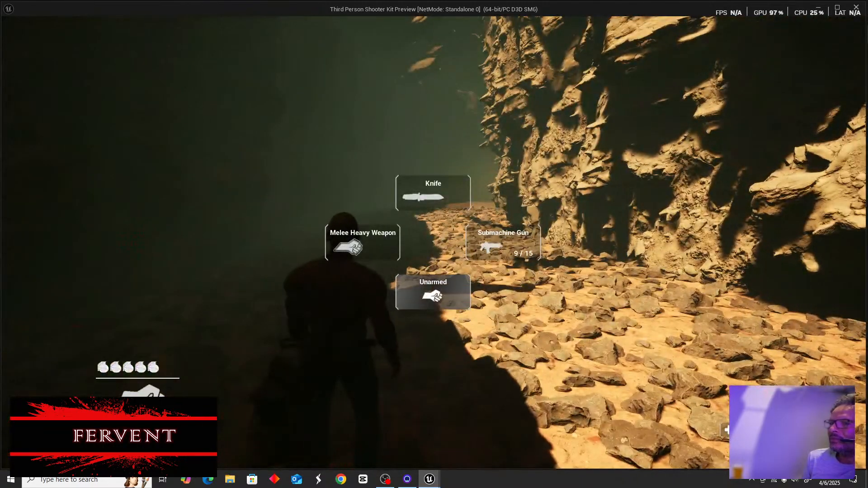
key("1")
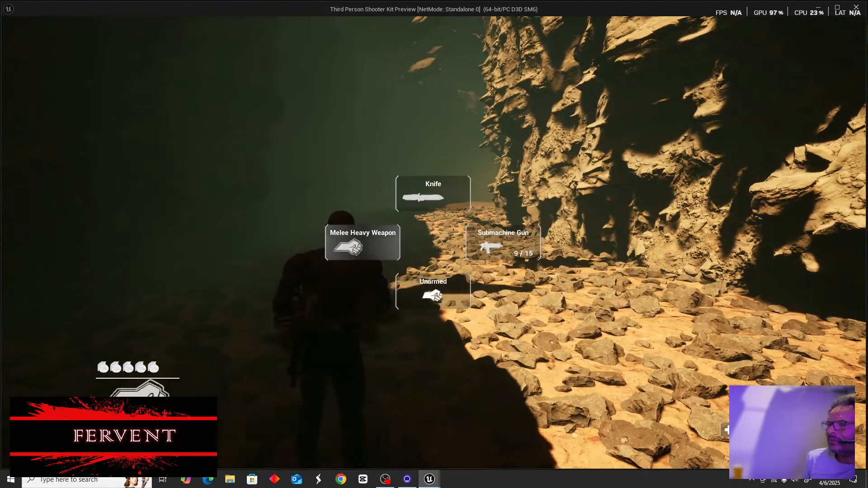
Carry the heavy weapon along the rocky path to the columns in the yellow fog, checking the character's lighting there
key("w")
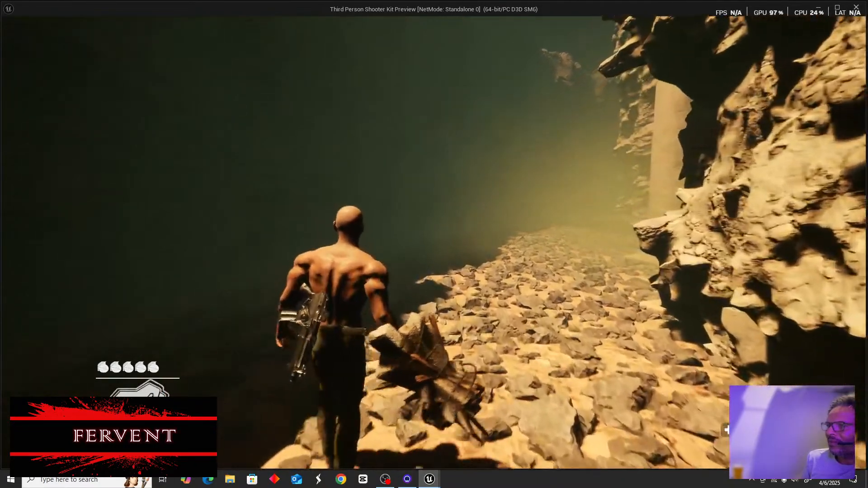
key("w")
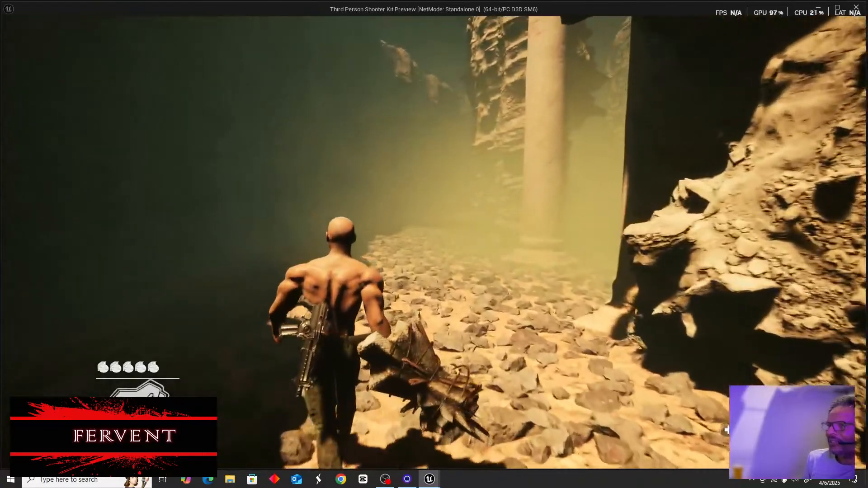
key("w")
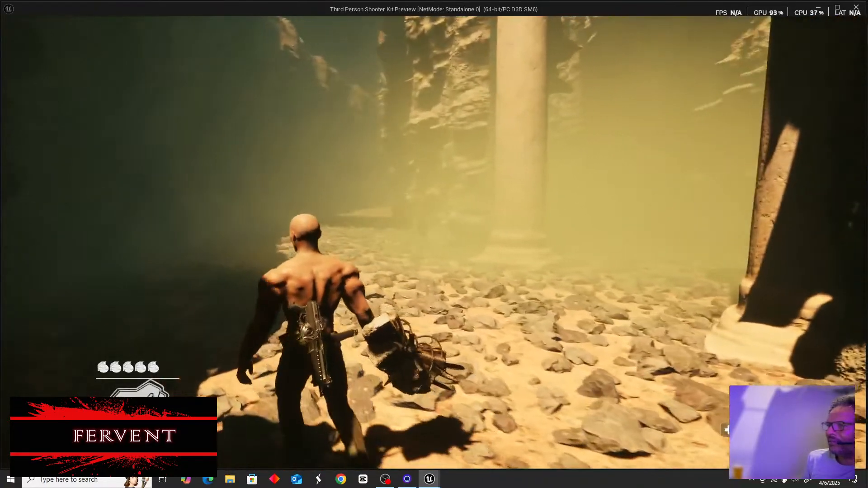
key("a")
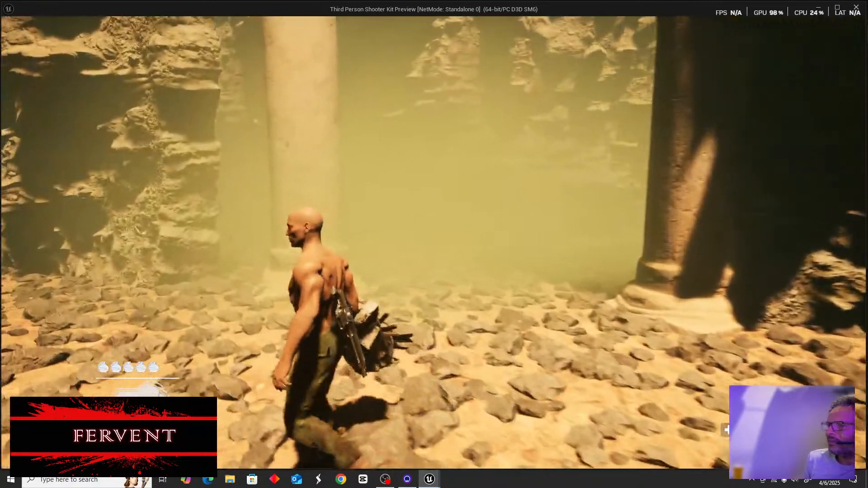
Walk through the shaded corridor with the heavy weapon and step out beside the sunlit column, comparing shadow and light
key("w")
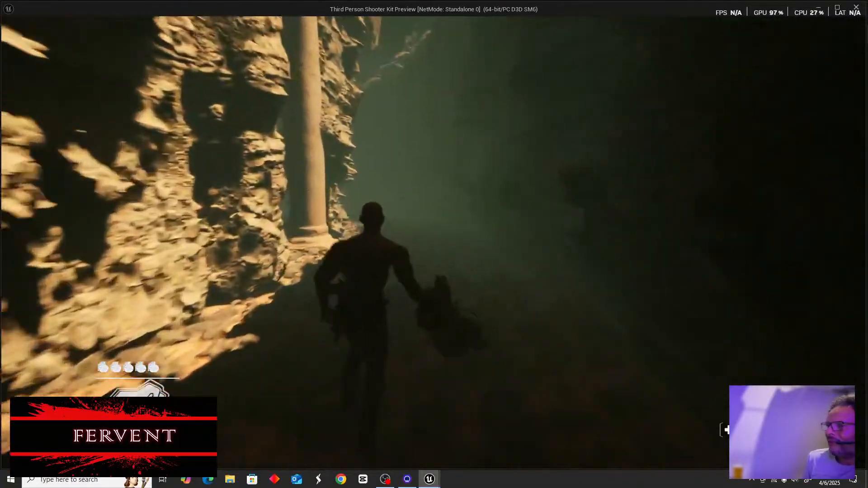
key("w")
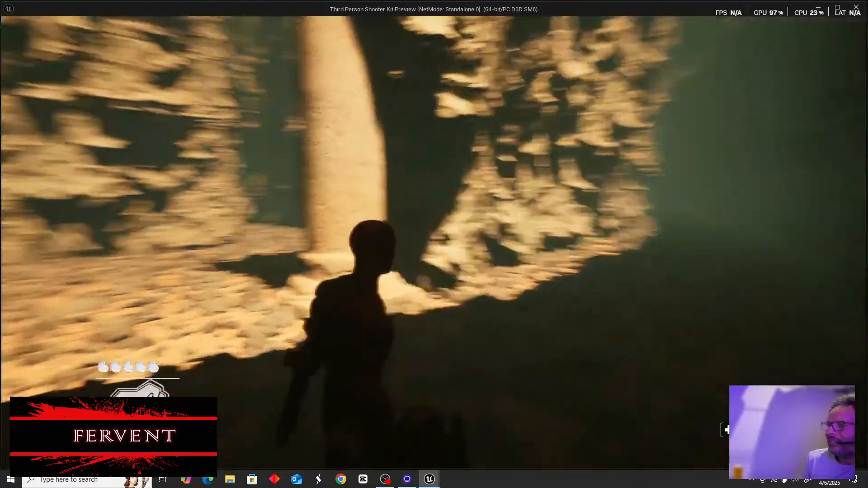
key("w")
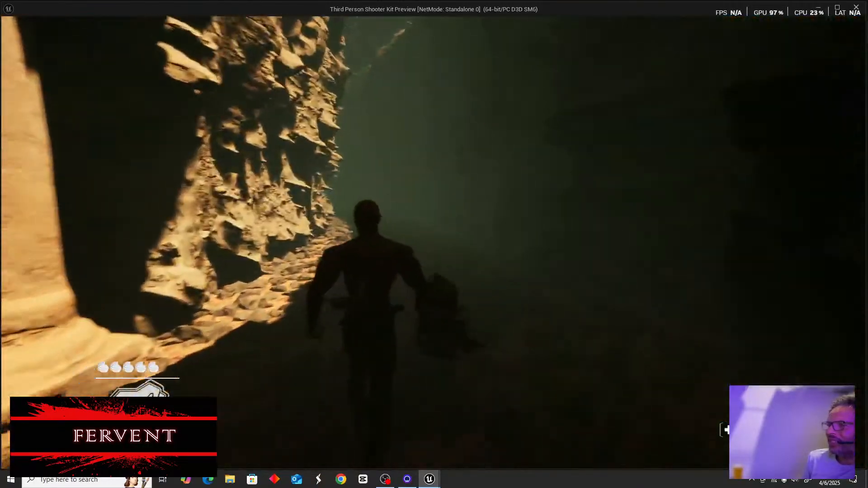
key("w")
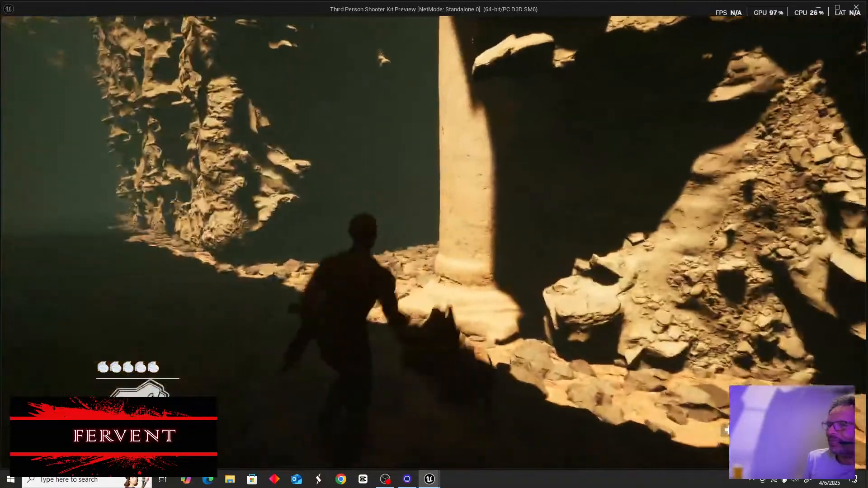
key("w")
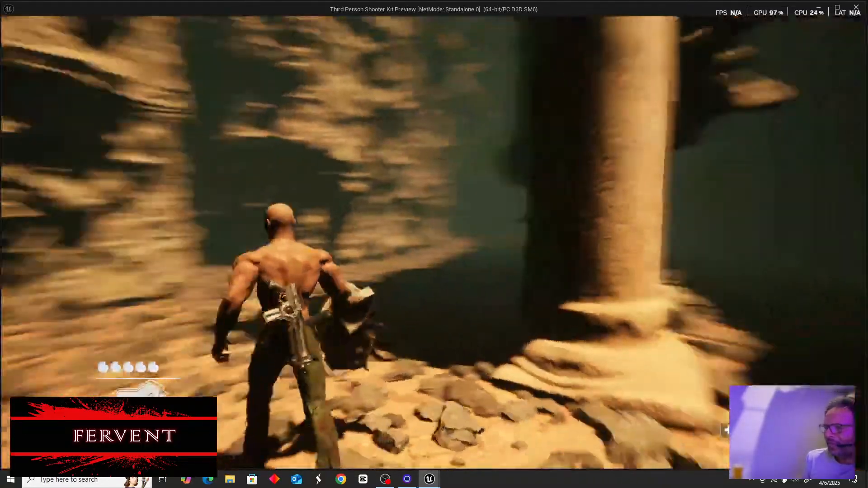
Carry the heavy weapon from the column into the dark corridor and inspect the shadows against the sunlit cliff
key("w")
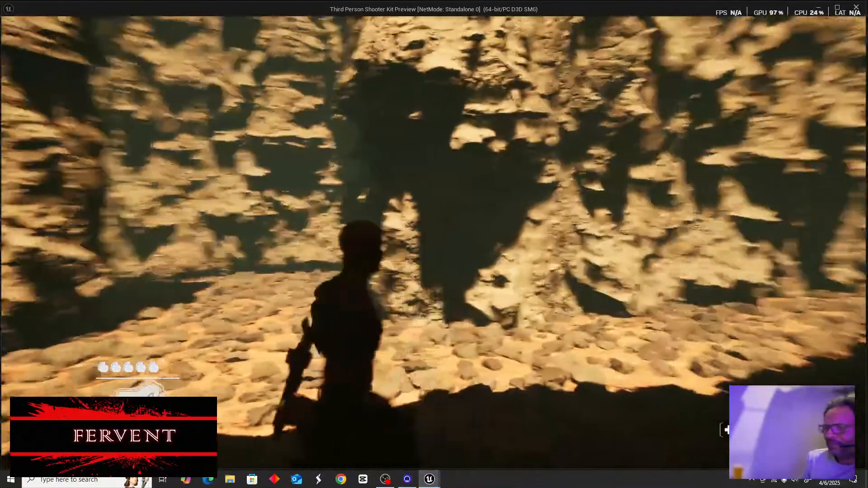
key("w")
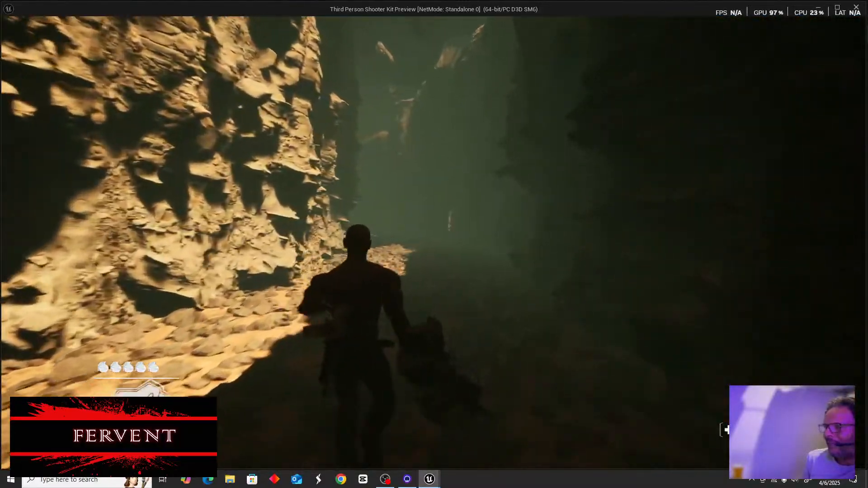
key("w")
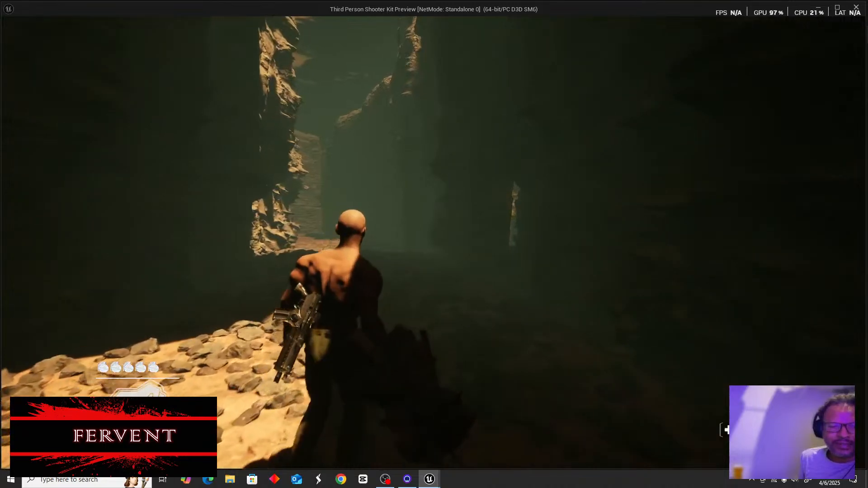
key("w")
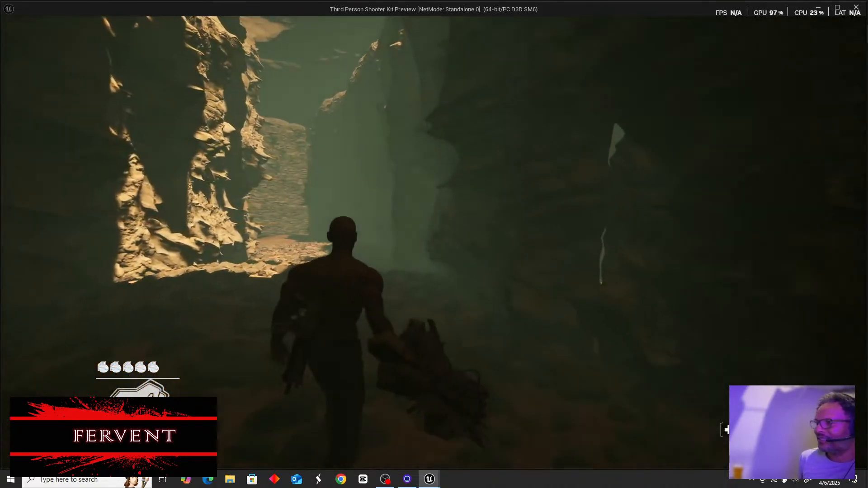
key("w")
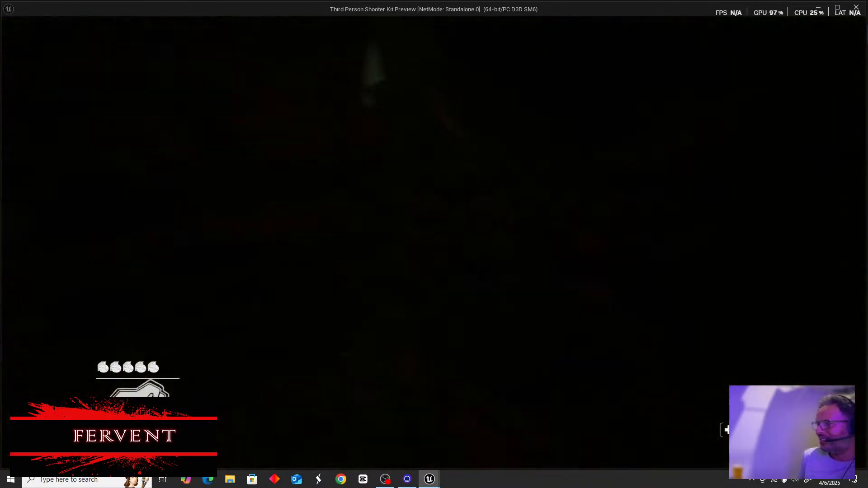
key("w")
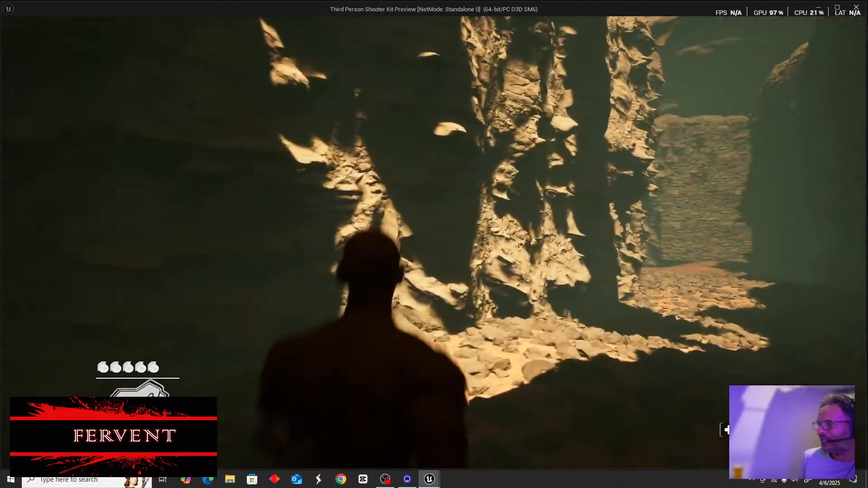
key("w")
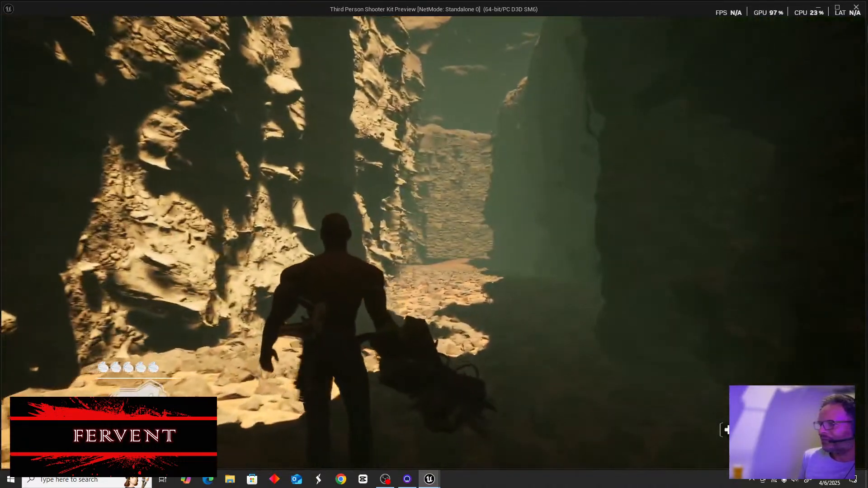
Walk along the sunlit rocky ground beside the cliff to the tall layered stone wall, checking the character's lighting
key("w")
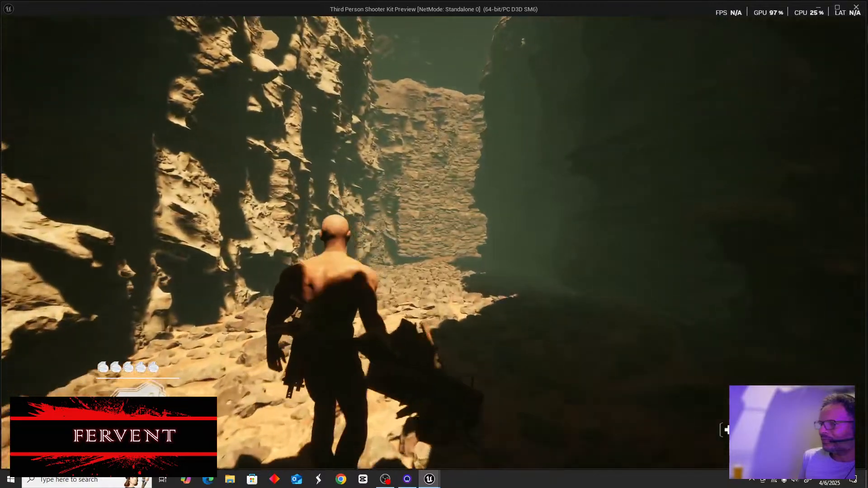
key("w")
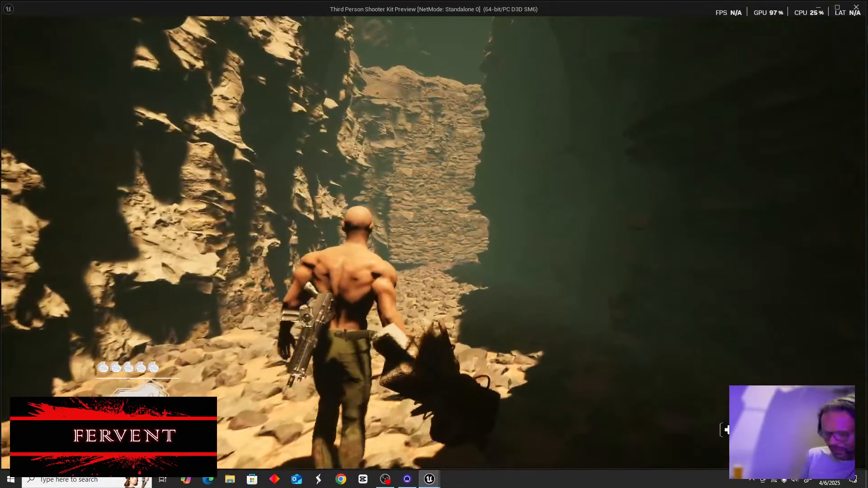
key("w")
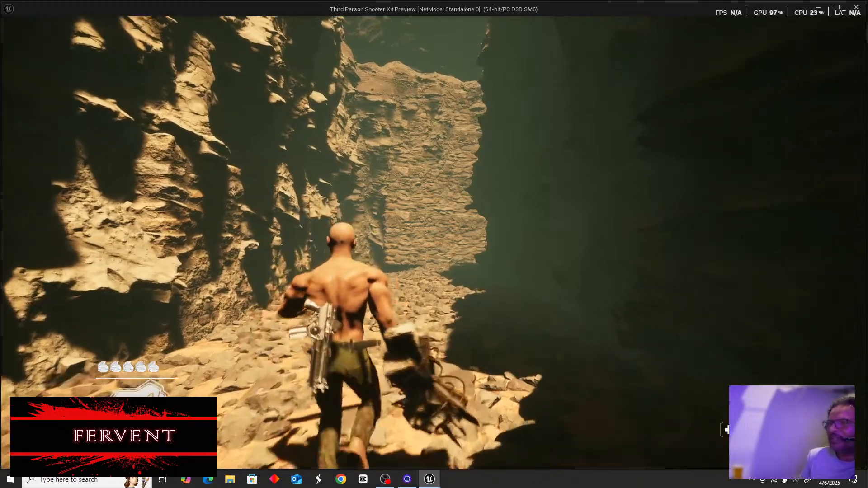
key("w")
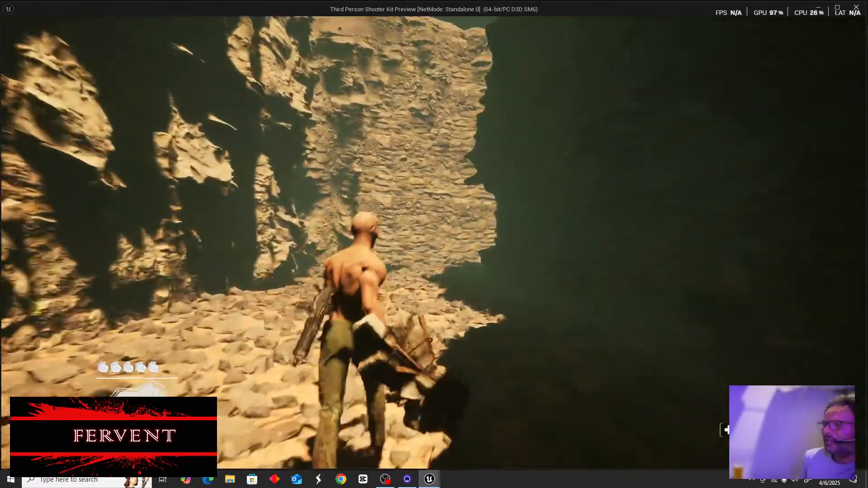
key("w")
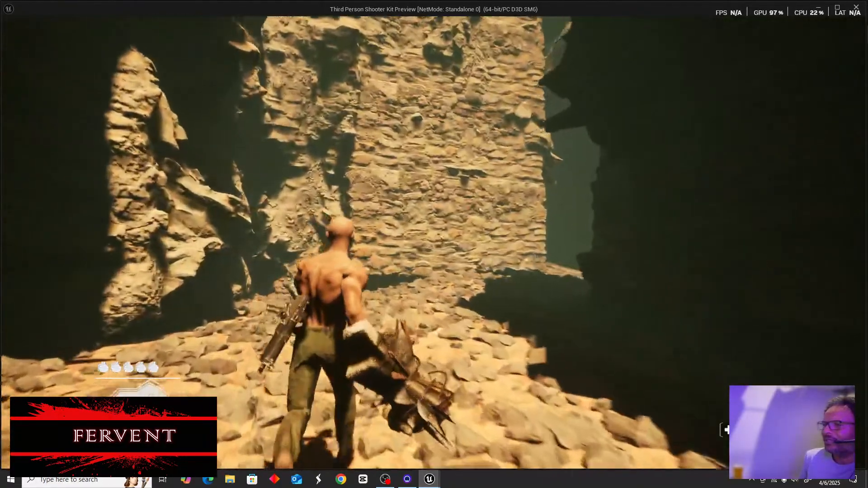
Pass the shaded column beside the stone wall, follow the narrow rocky path toward the fog, and close the standalone preview
key("w")
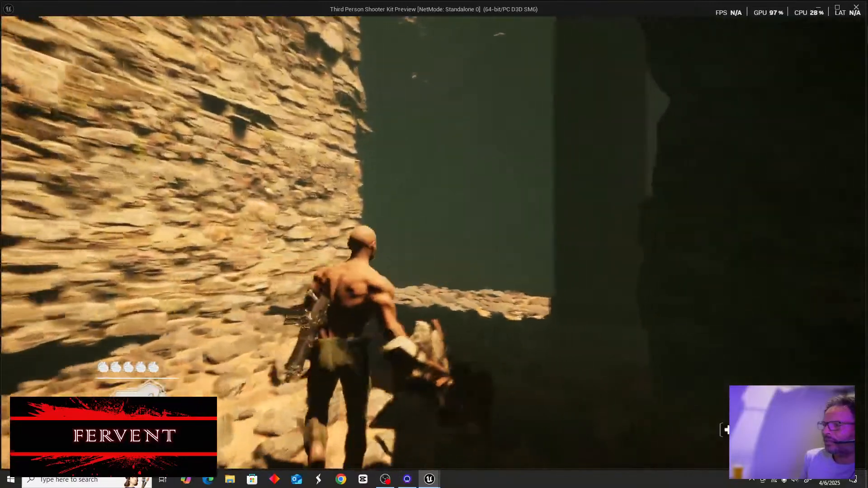
key("w")
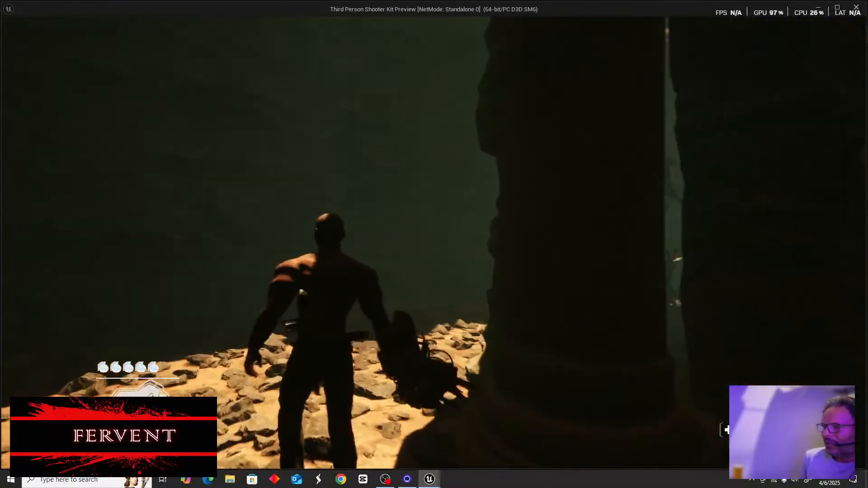
key("w")
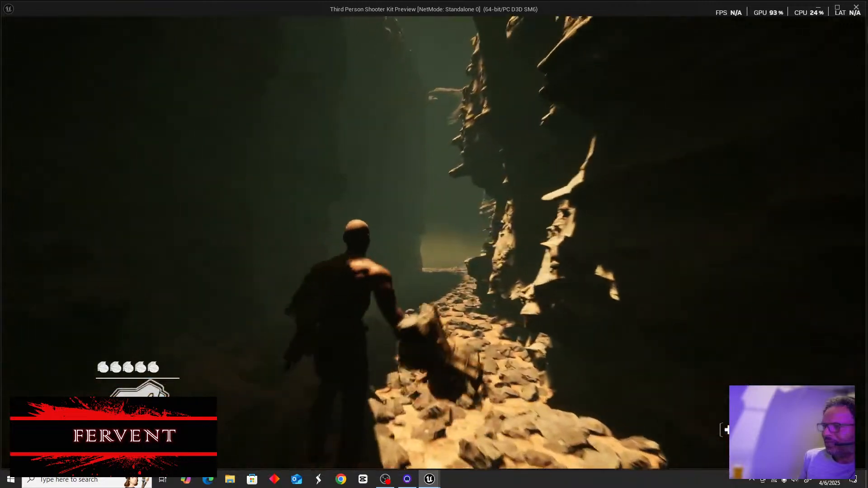
key("w")
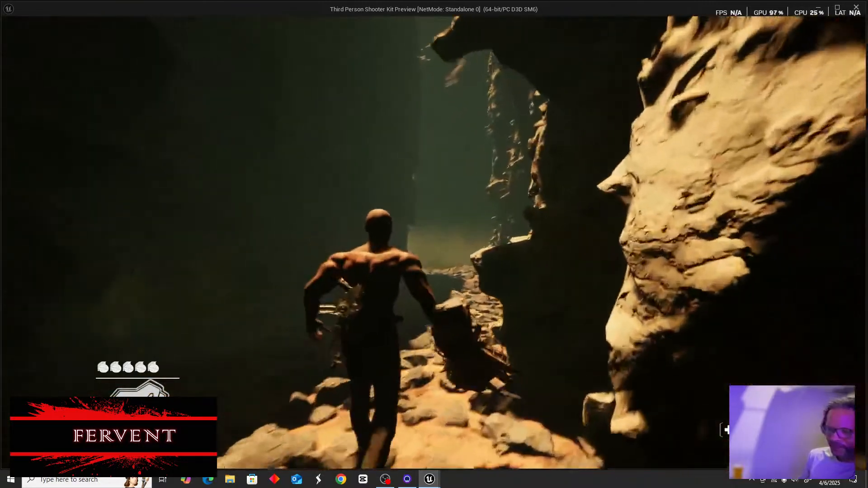
key("grave")
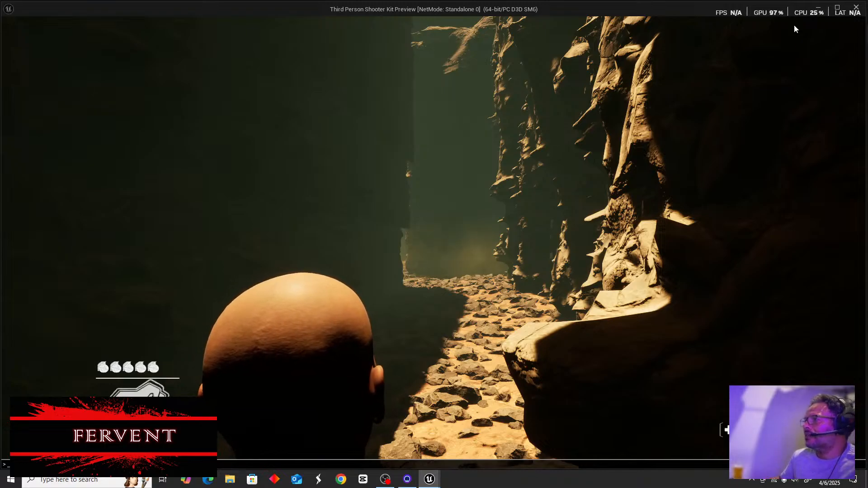
left_click(859, 10)
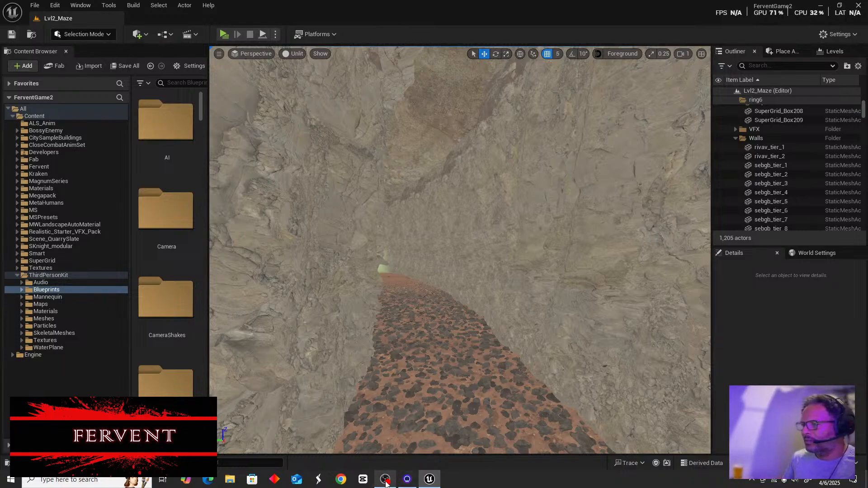
Switch to OBS, unmute the Mic/Aux channel in the audio mixer, and return to the Unreal Editor
mouse_move(386, 483)
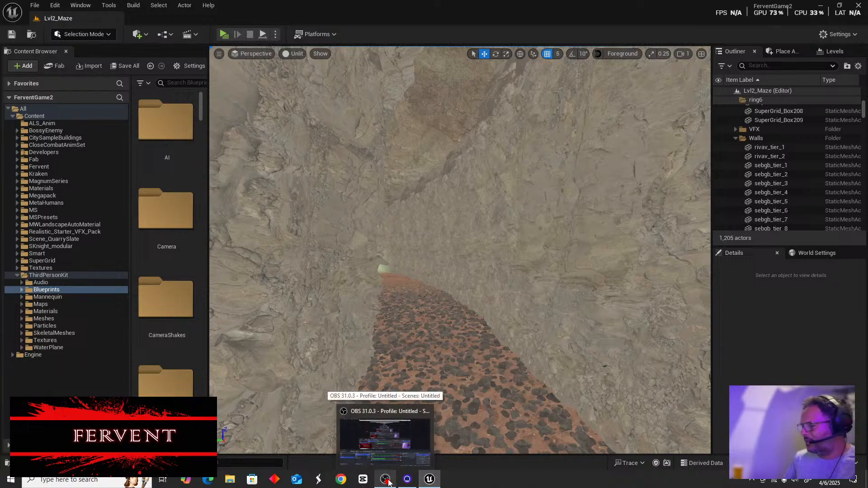
mouse_move(431, 479)
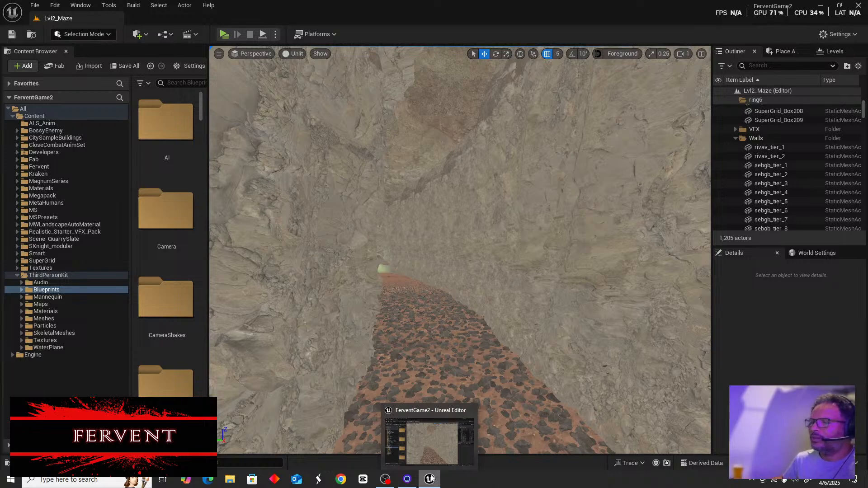
left_click(385, 479)
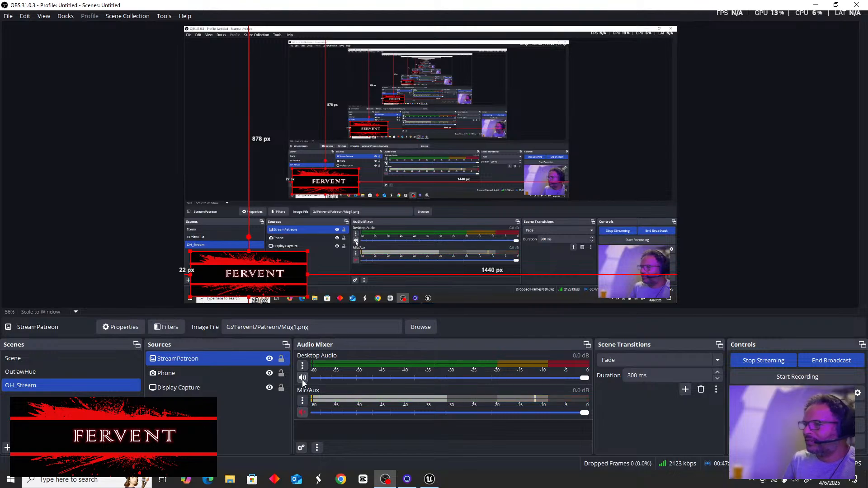
left_click(302, 413)
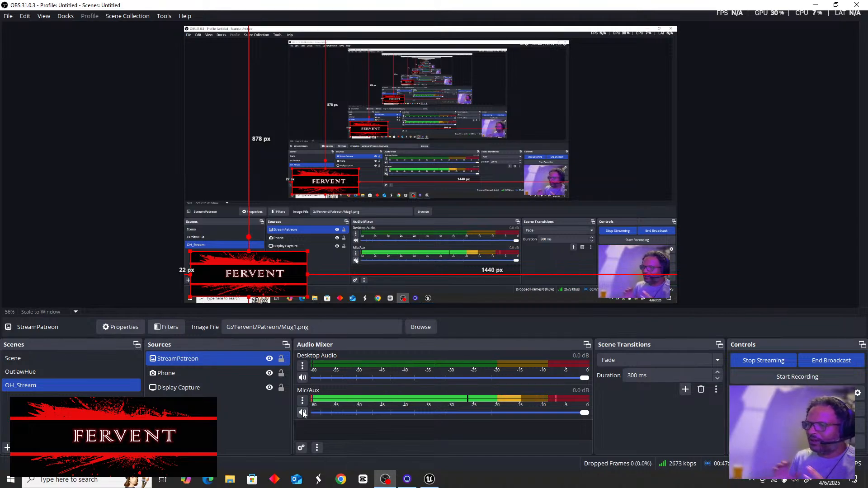
left_click(816, 6)
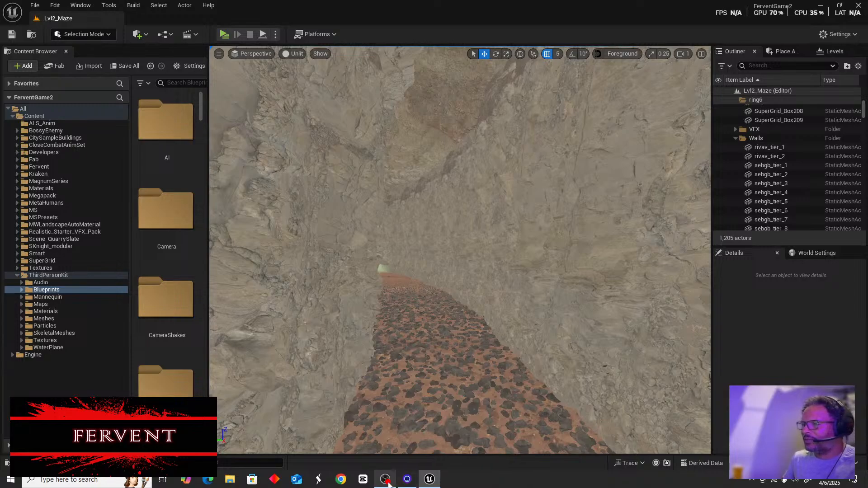
Return to OBS and check the Windows microphone access settings and the Desktop Audio mute control
mouse_move(389, 485)
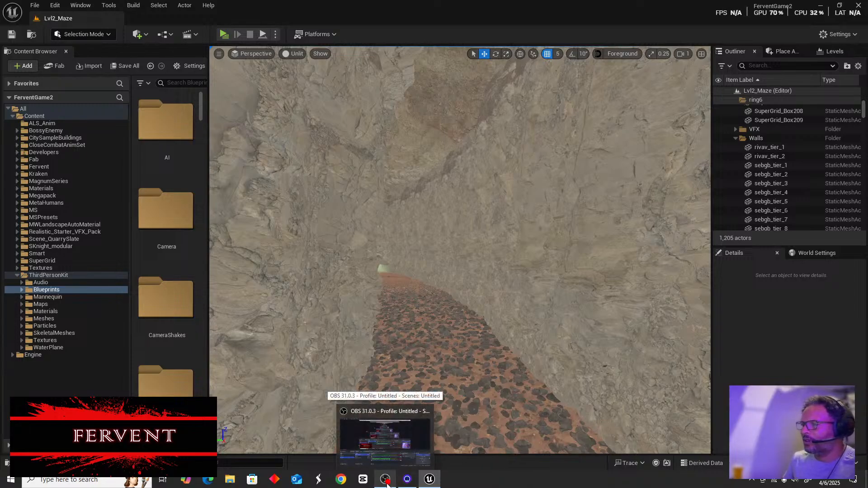
left_click(387, 483)
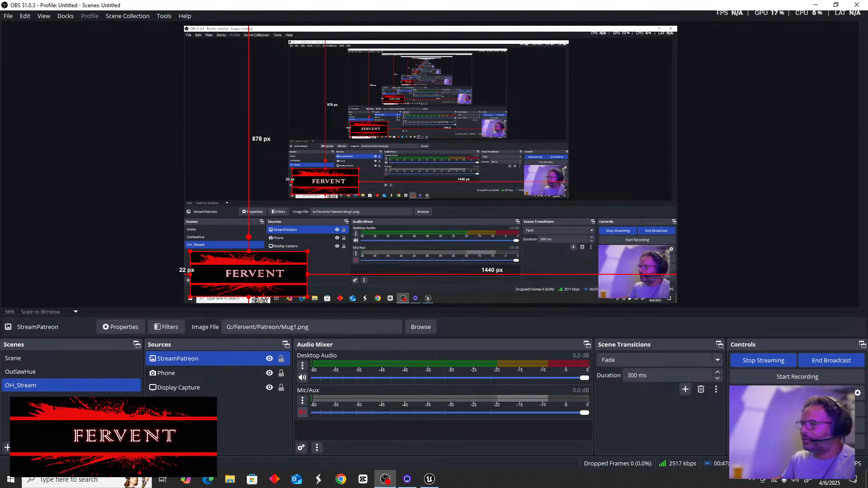
left_click(786, 483)
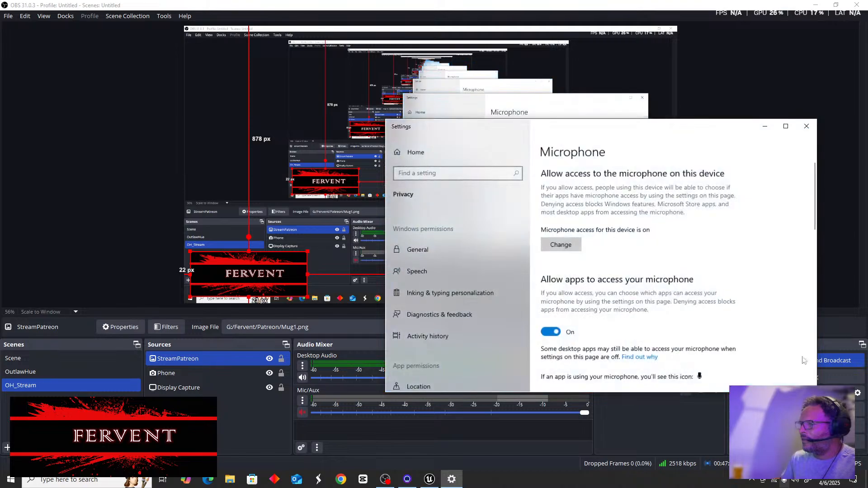
left_click(807, 126)
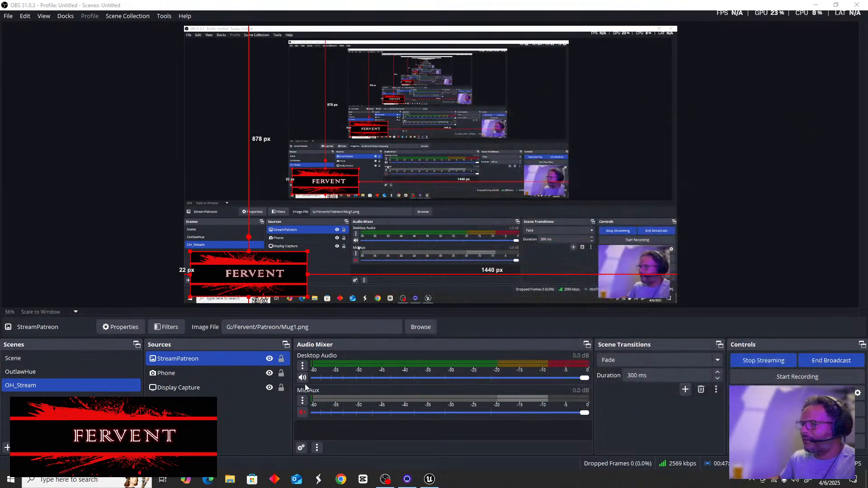
left_click(303, 378)
left_click(299, 378)
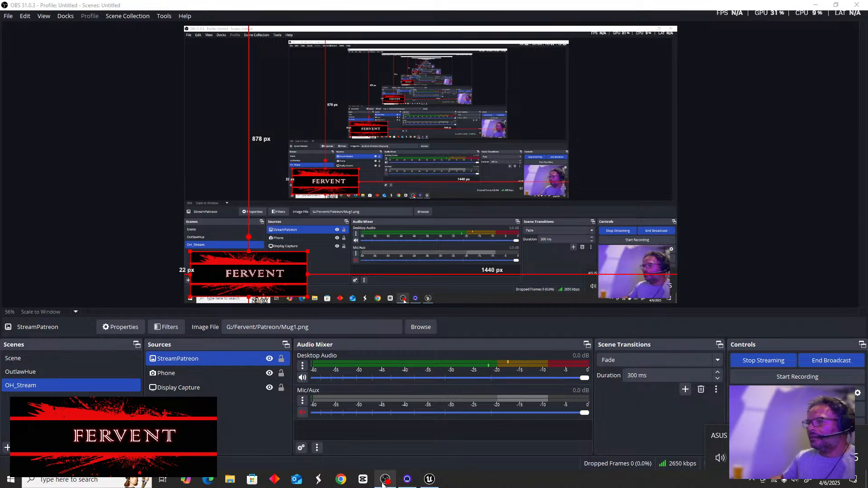
Switch back to Unreal and playtest the maze in the standalone preview, running with the heavy weapon to the column in the yellow fog
left_click(428, 480)
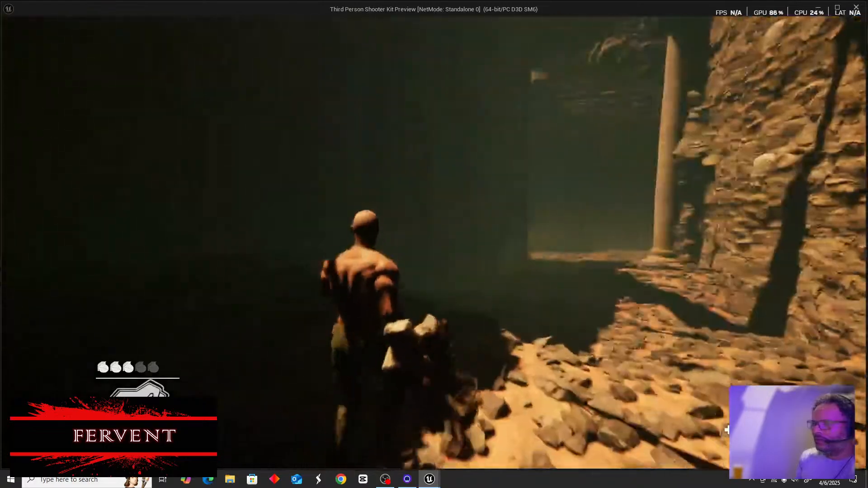
key("w")
key("w")
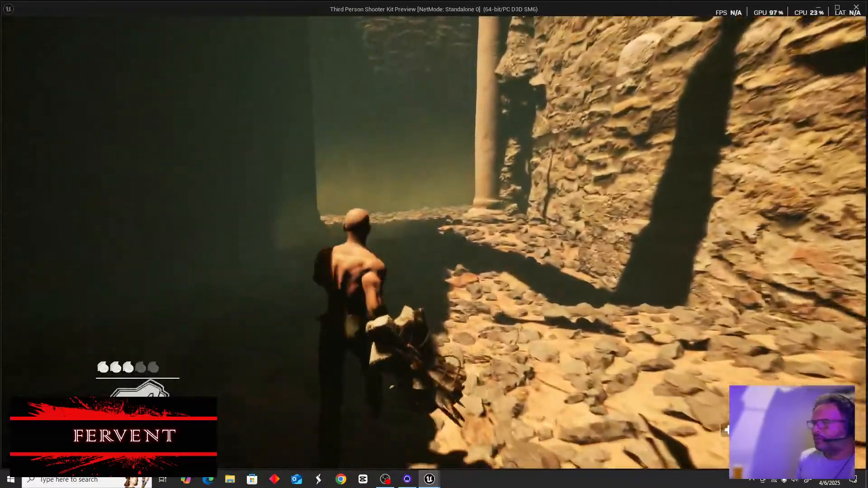
key("w")
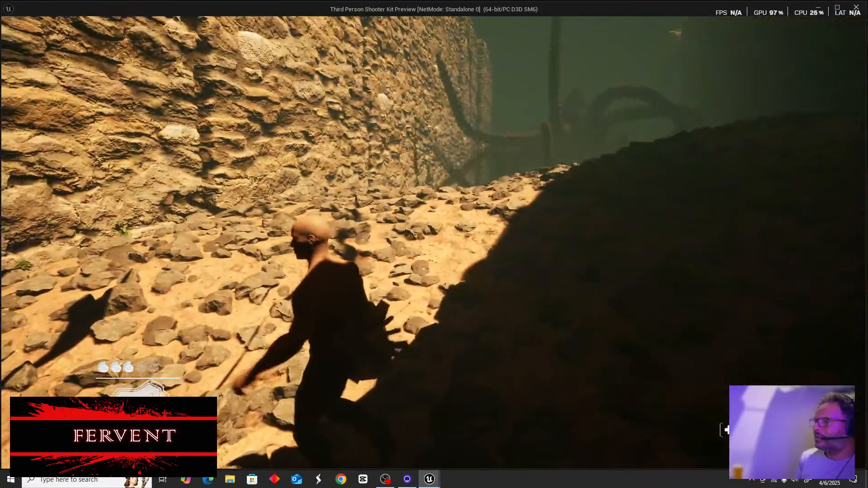
key("w")
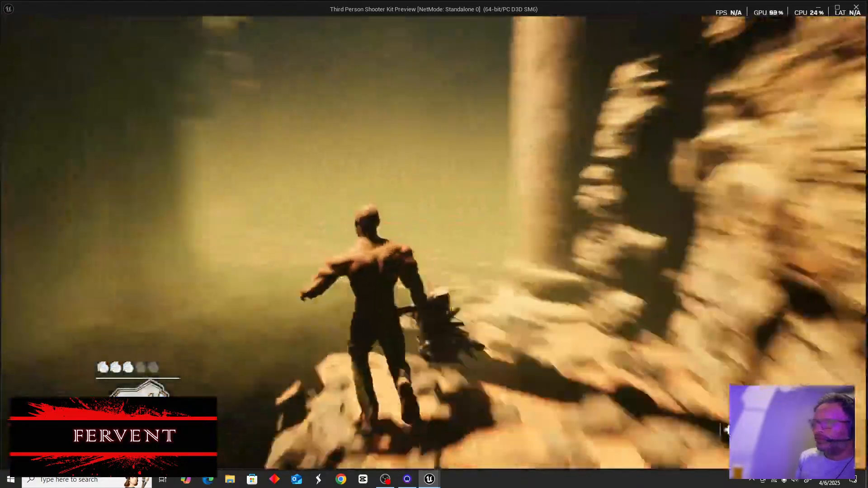
Run with the heavy weapon past the fog and along the narrow rocky path toward the distant enemies
key("w")
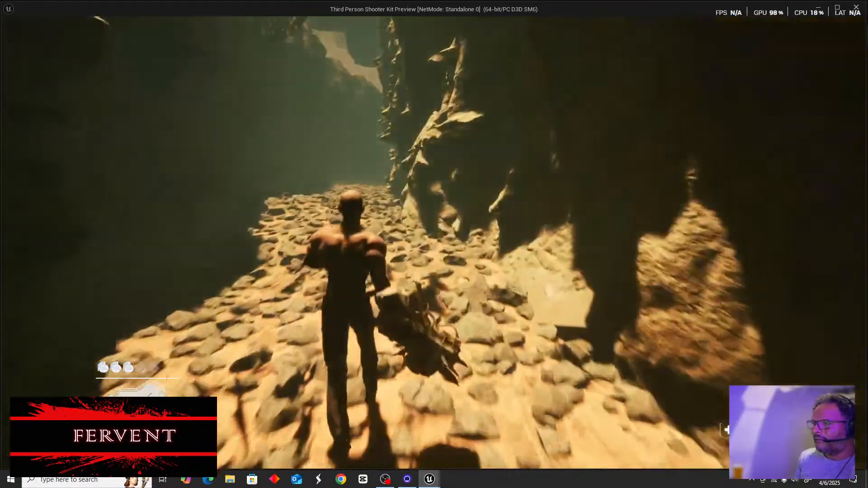
key("w")
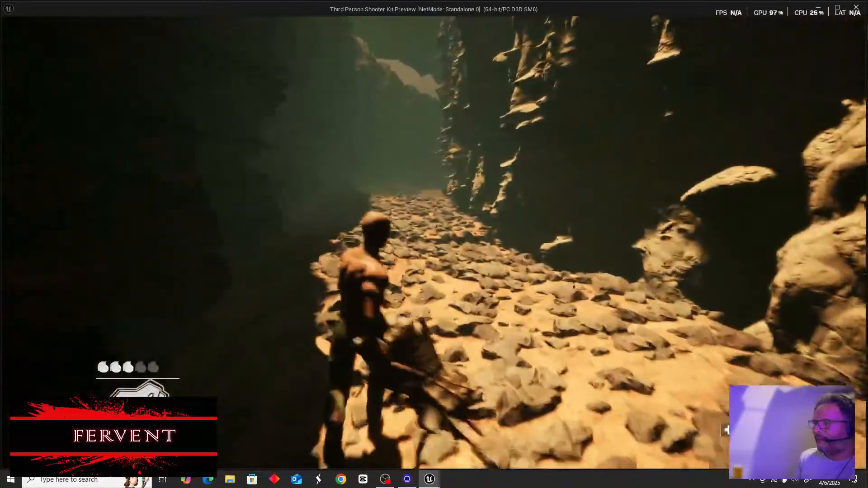
key("w")
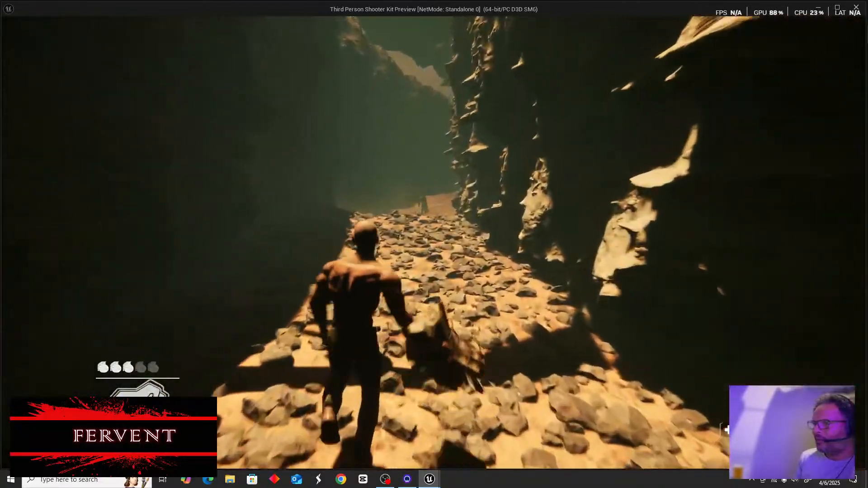
key("w")
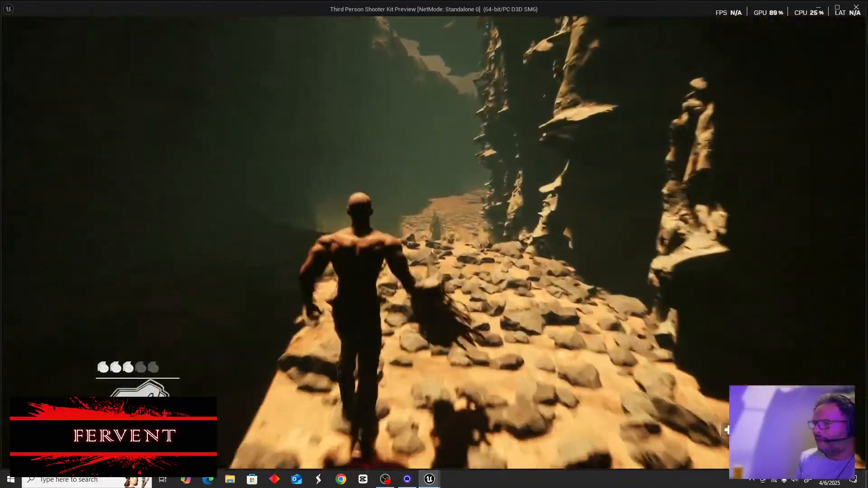
key("w")
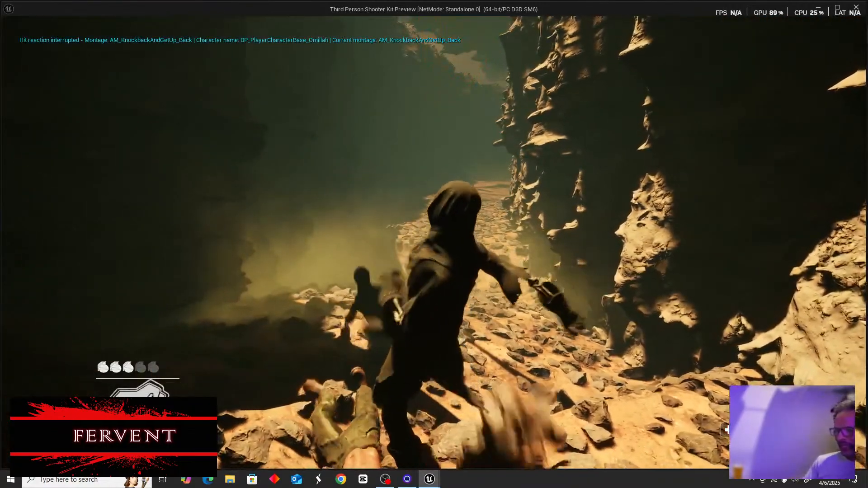
Try switching weapons while the hooded enemies attack, and close the standalone preview
key("1")
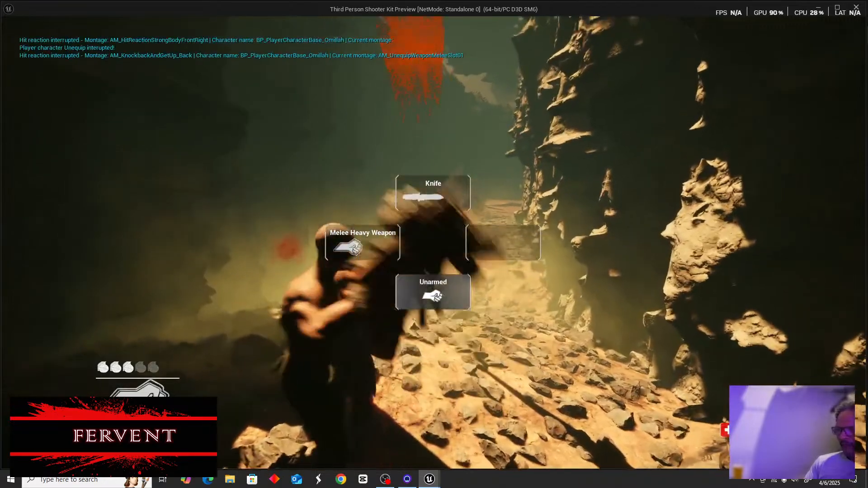
key("2")
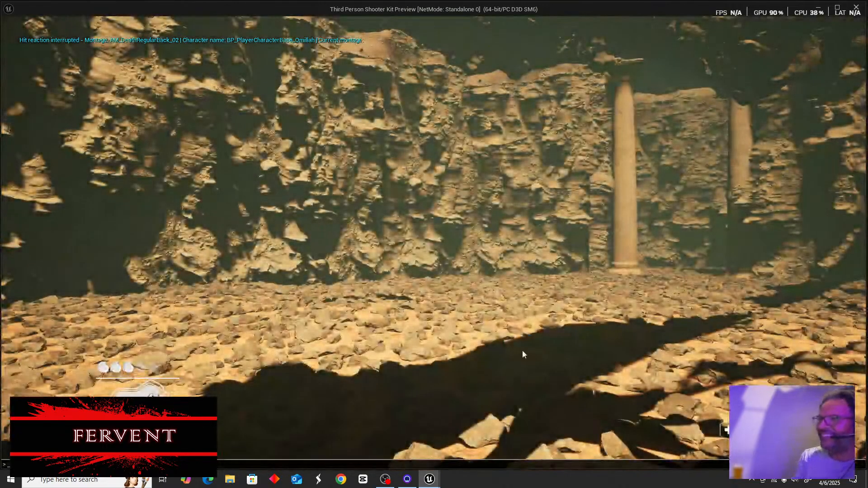
left_click(857, 7)
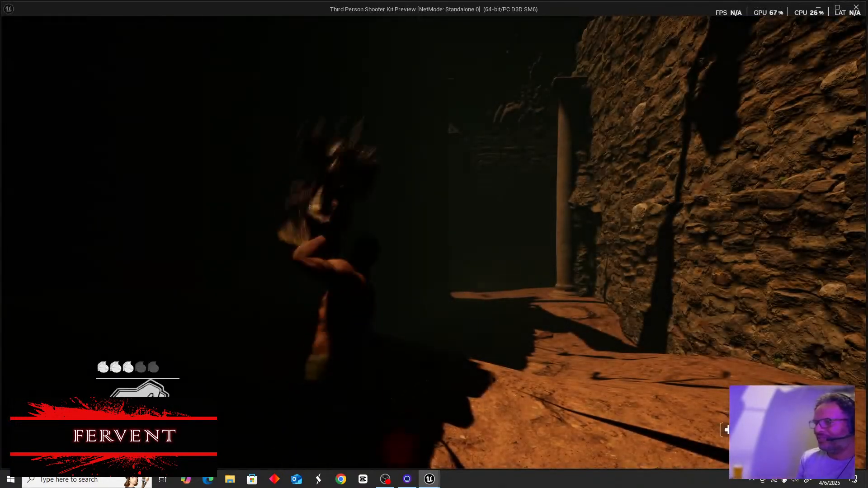
Start another playtest run along the stone wall, past the column and through the yellow fog onto the rocky path
key("w")
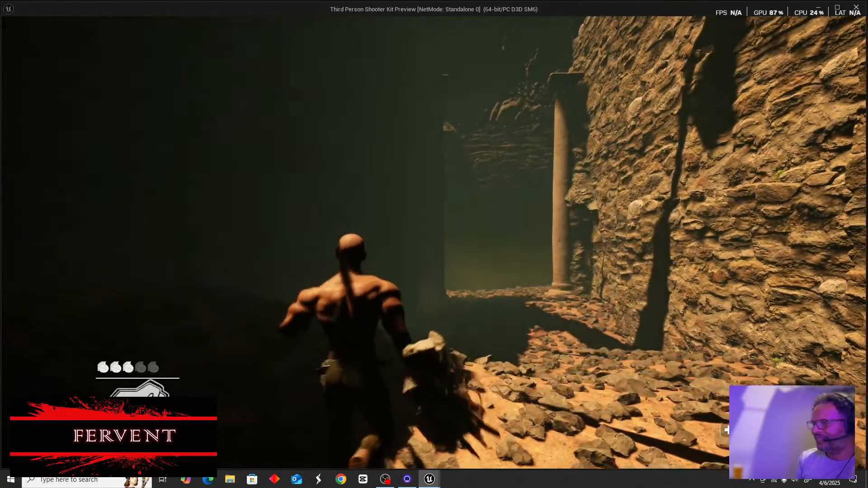
key("w")
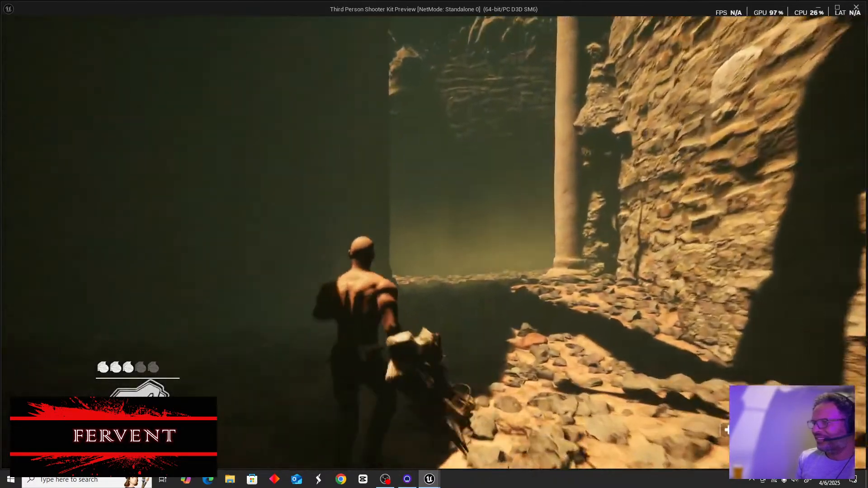
key("w")
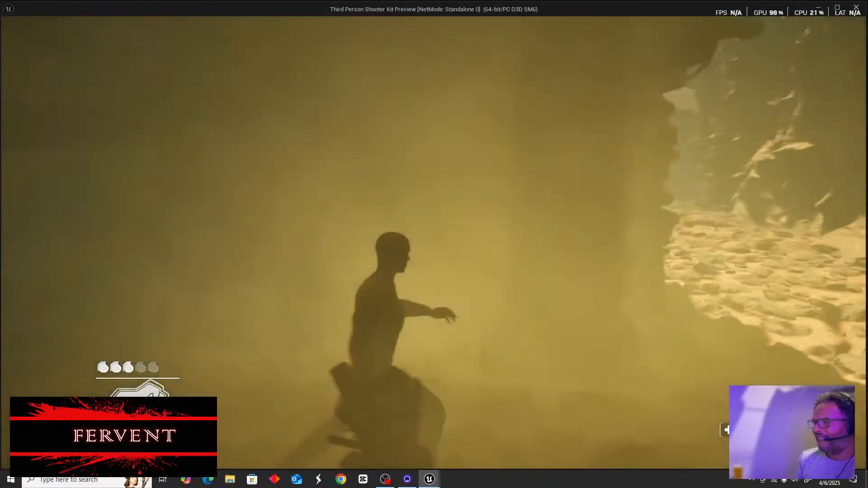
key("w")
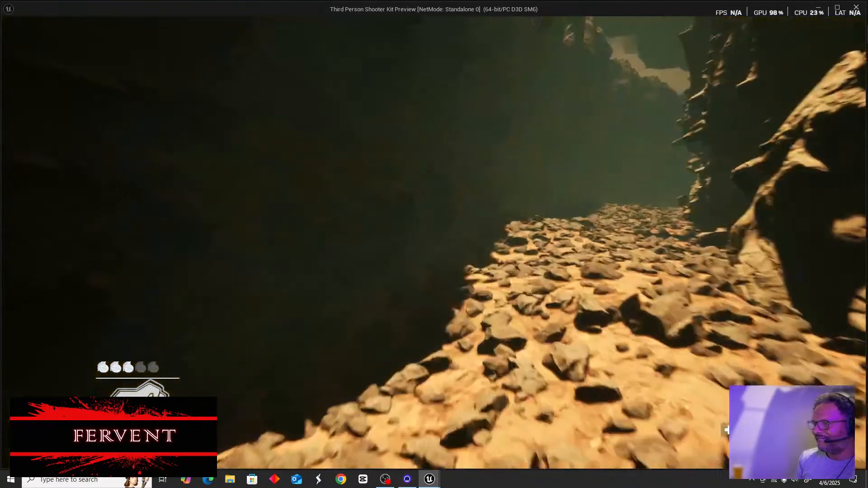
Explore the rocky path beside the cliff wall with the heavy weapon, and close the standalone preview
key("w")
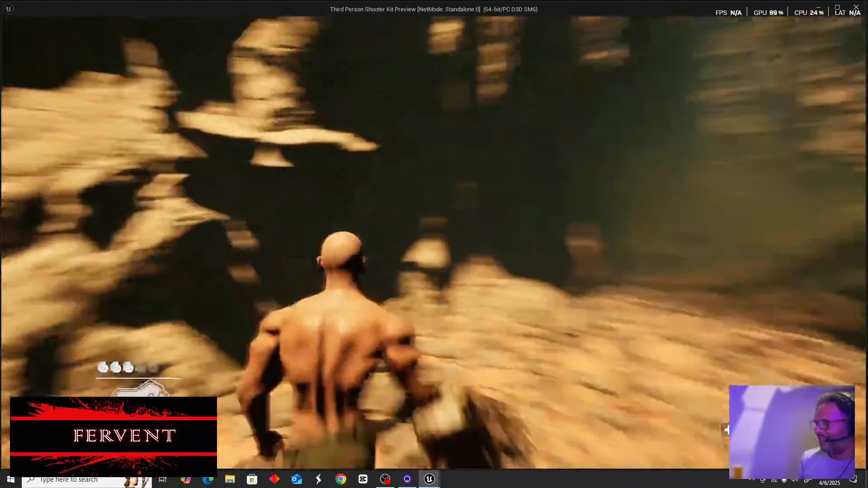
key("w")
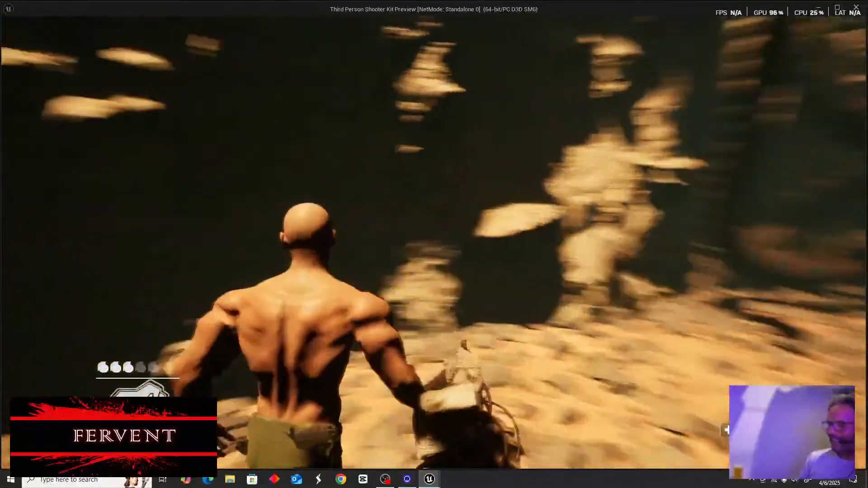
key("w")
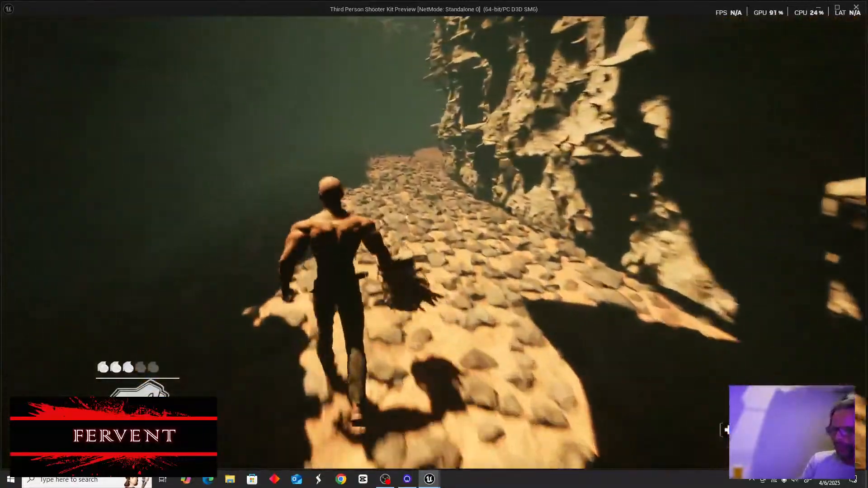
key("Tab")
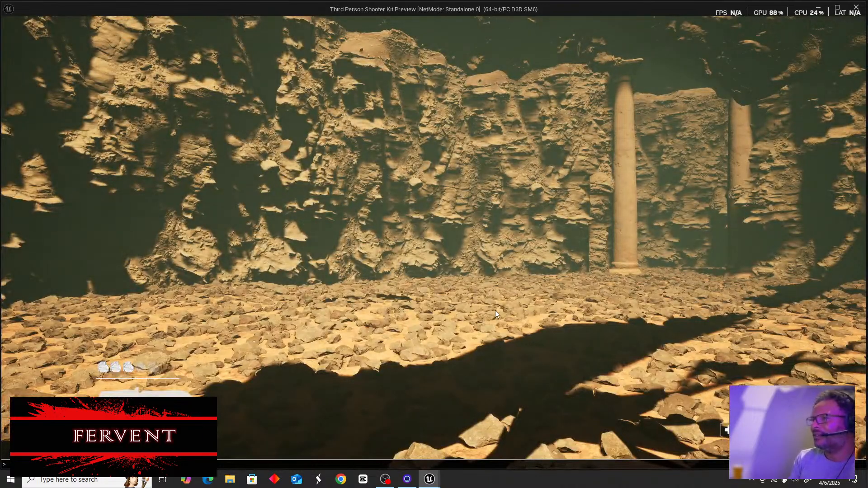
left_click(857, 8)
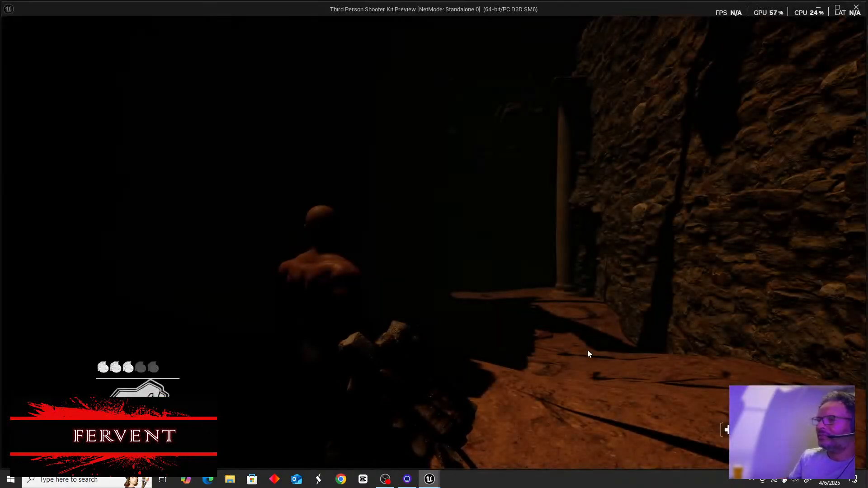
Playtest the maze again, advancing along the stone wall toward the column and switching from the heavy weapon to the knife and unarmed
left_click(588, 354)
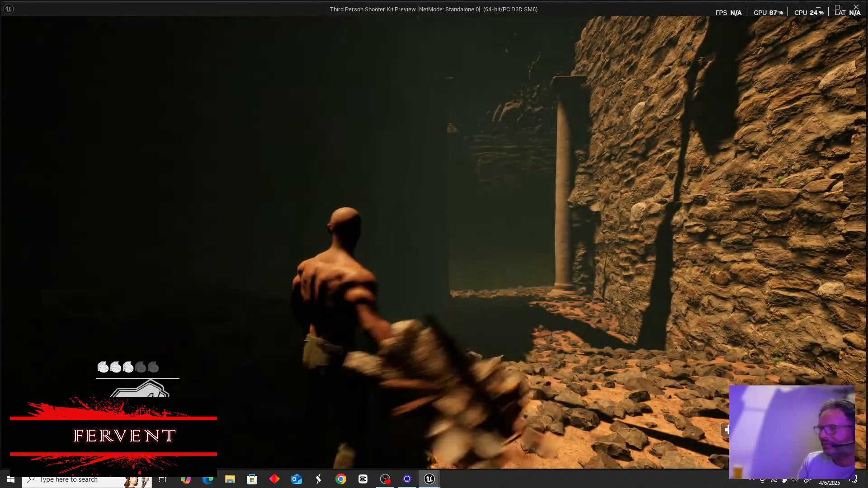
key("w")
key("w")
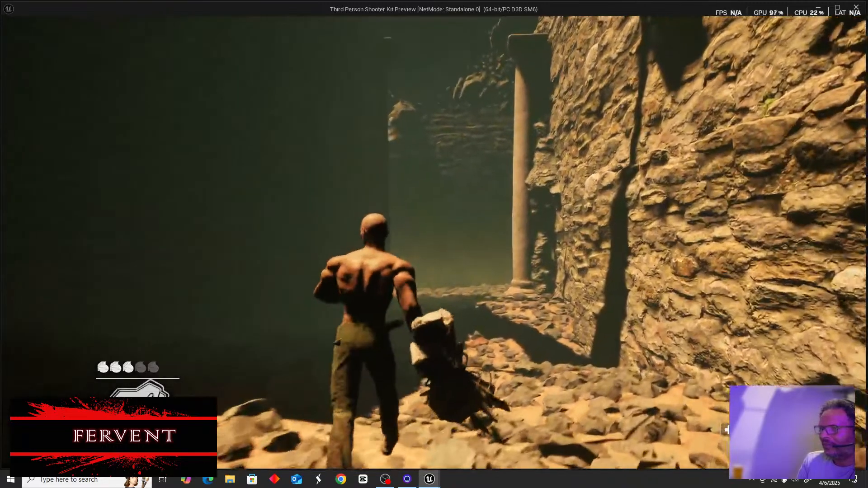
key("1")
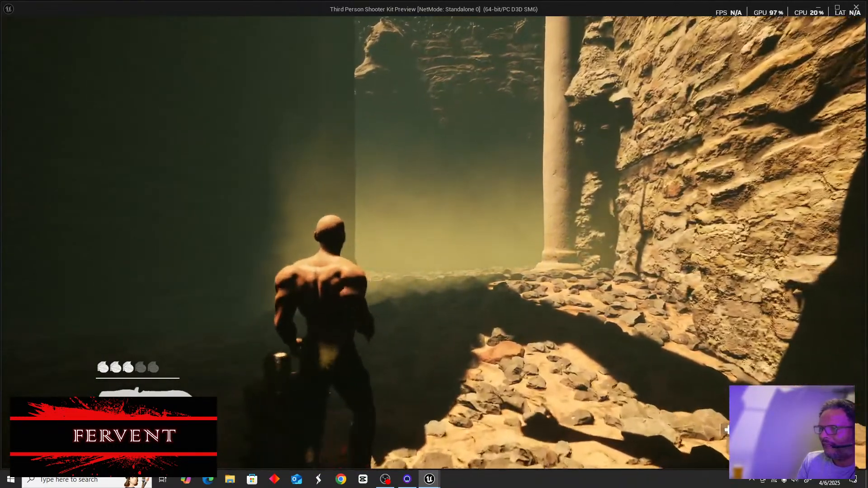
key("3")
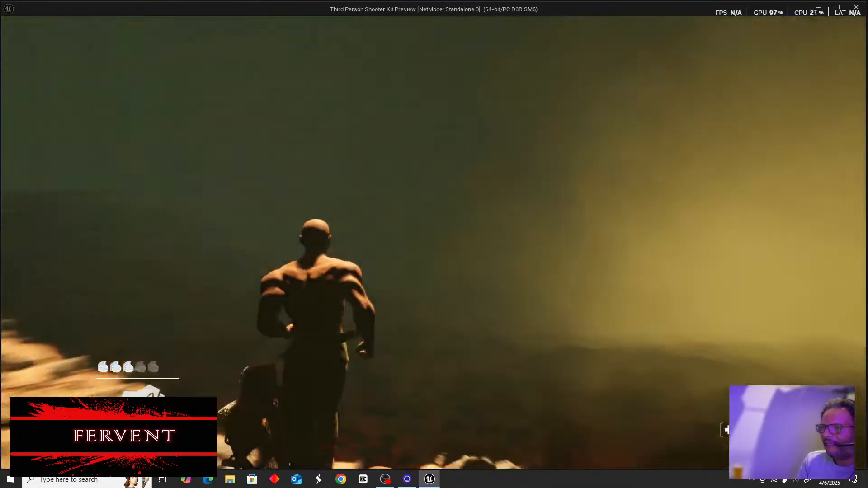
Run through the yellow fog onto the rocky path and equip the Melee Heavy Weapon
key("w")
key("w")
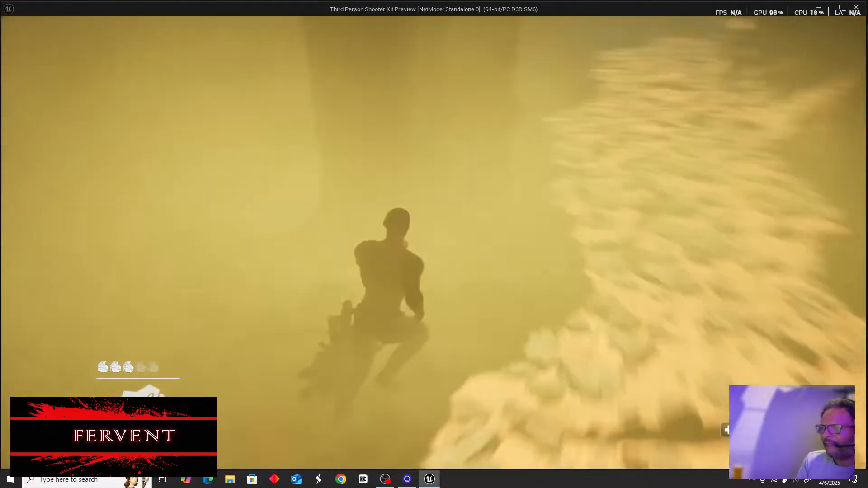
key("w")
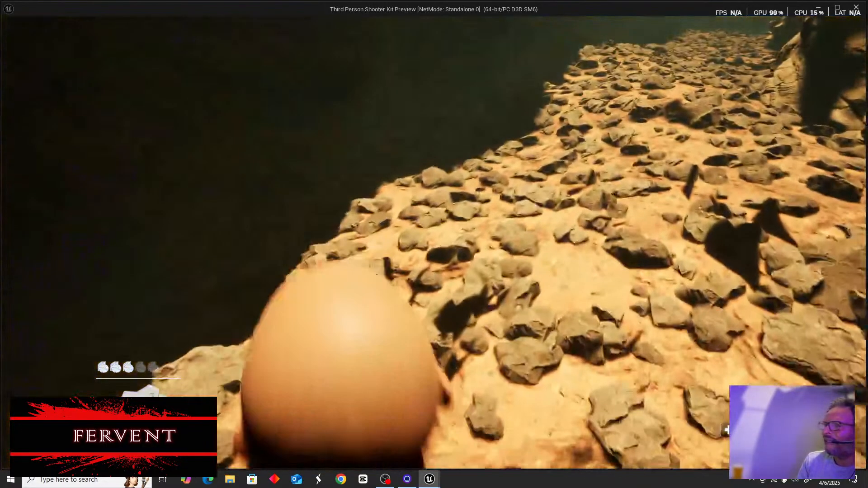
key("w")
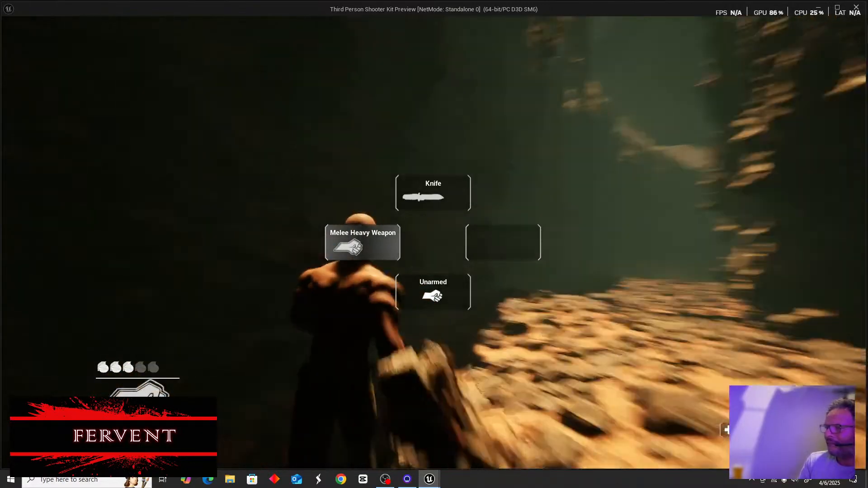
key("w")
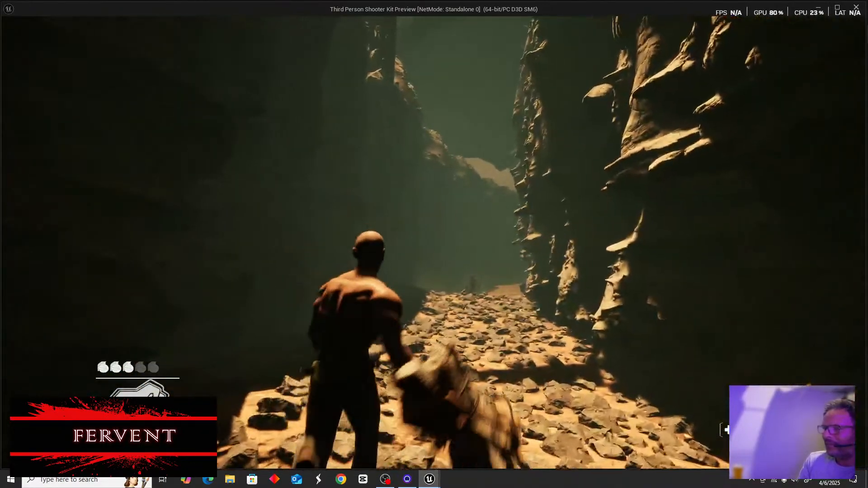
Engage the hooded enemies on the rocky path and test weapon switching during the fight
key("w")
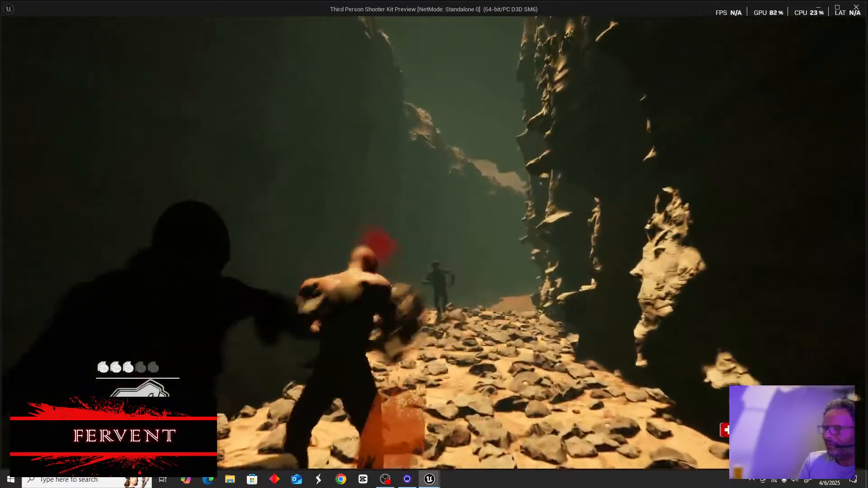
key("w")
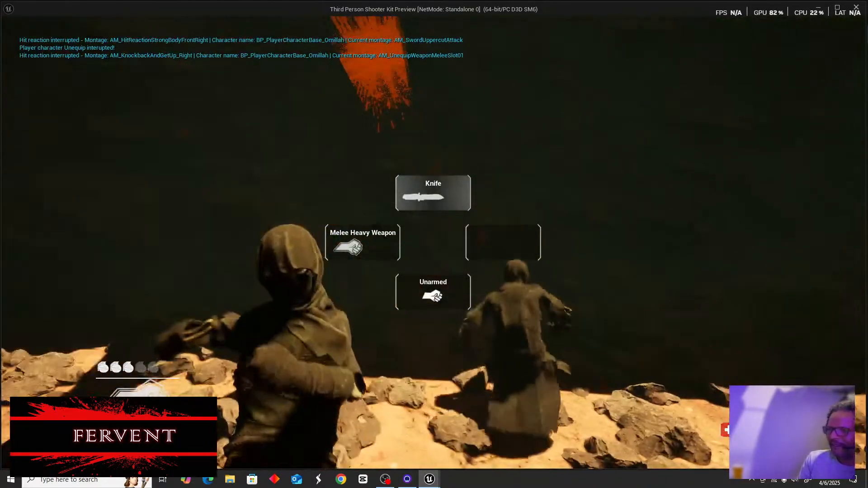
key("w")
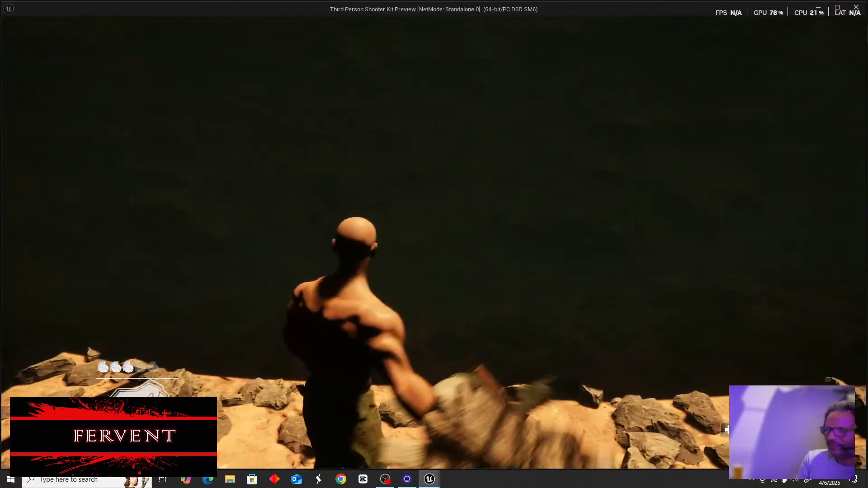
key("w")
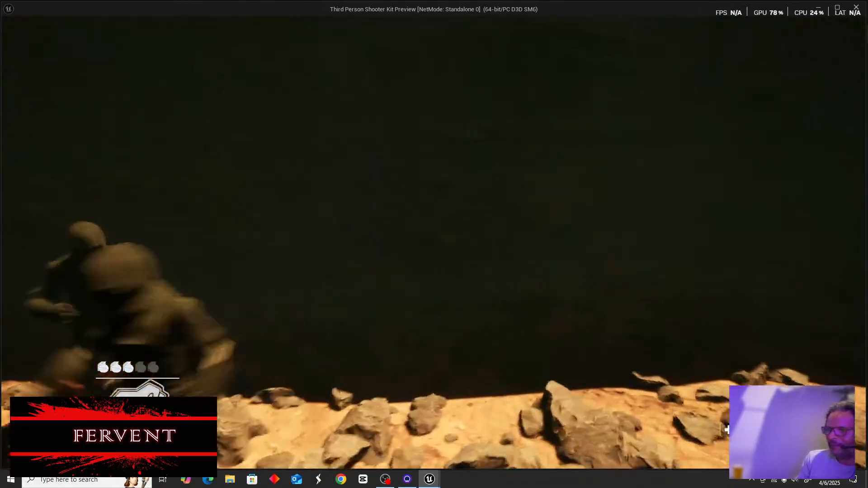
key("w")
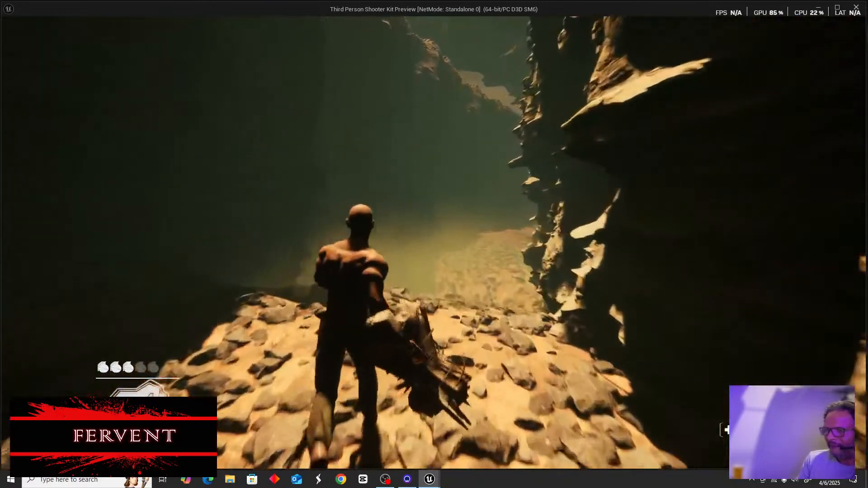
Continue through the second patch of yellow fog and inspect the lighting along the cliff face while an enemy pursues
key("w")
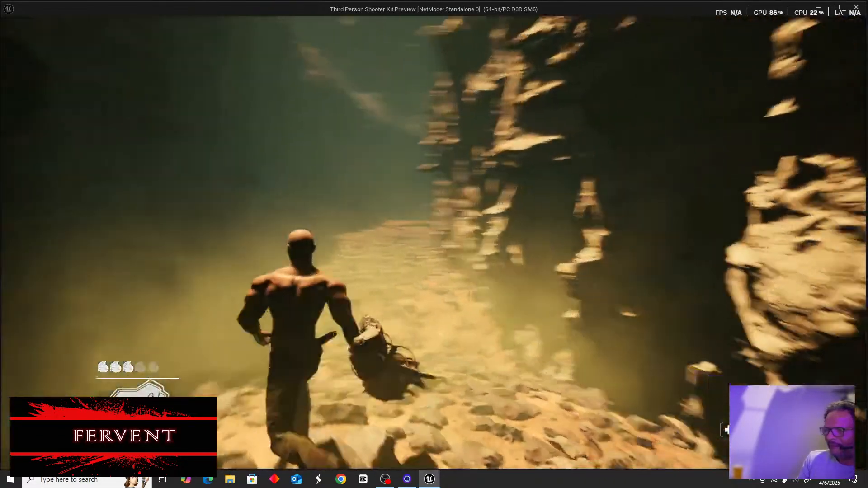
key("w")
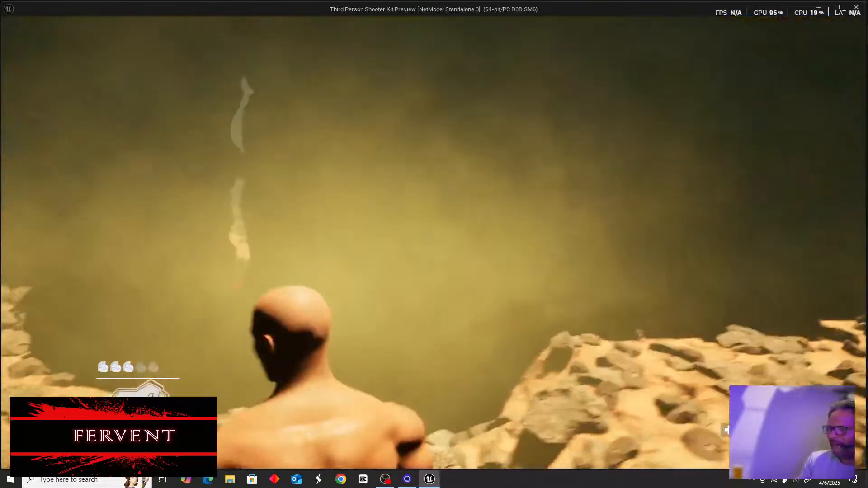
key("w")
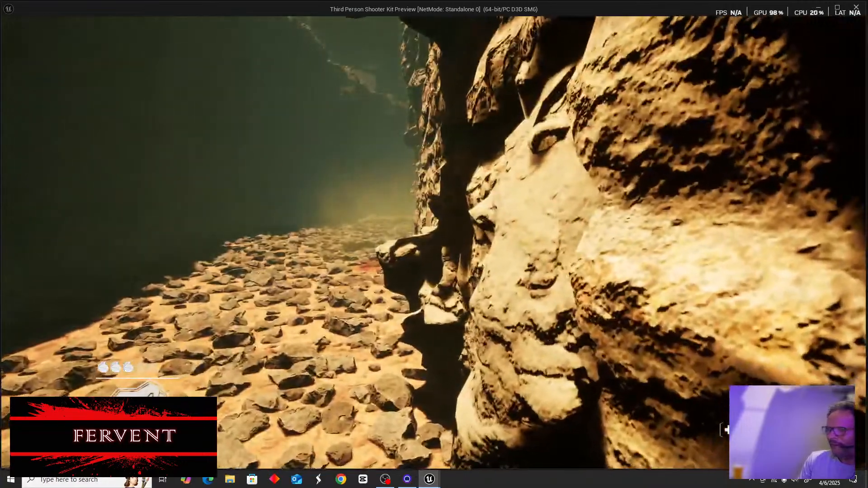
key("w")
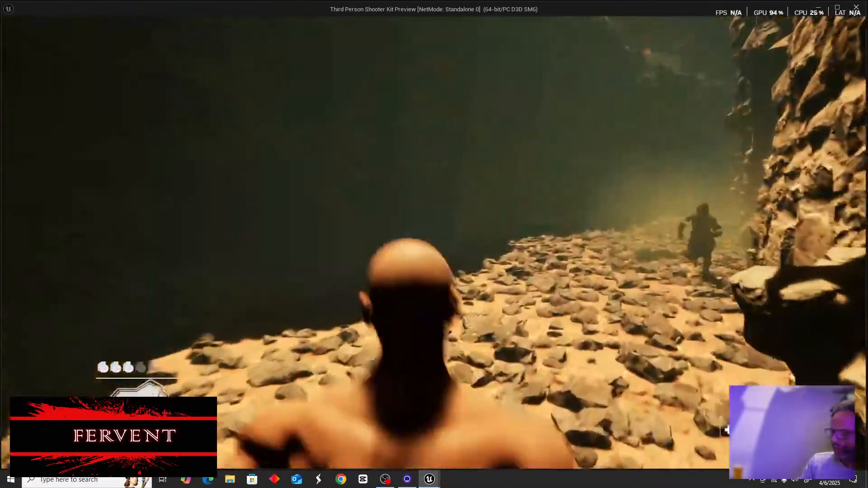
key("w")
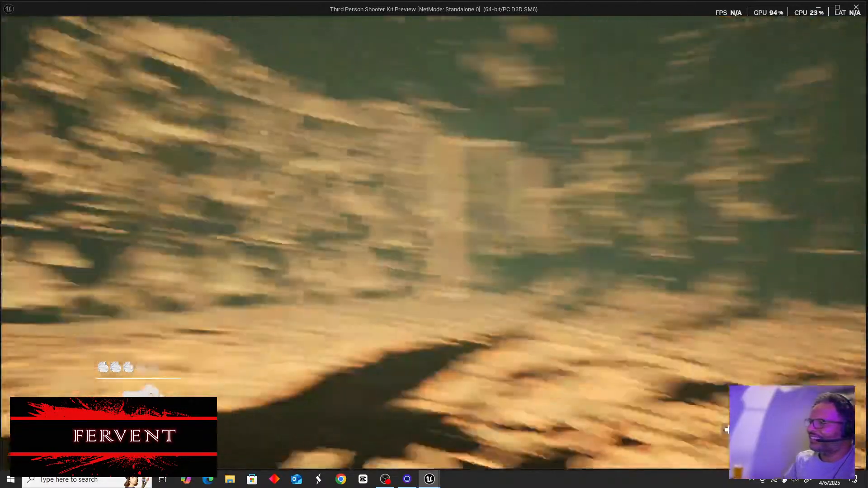
Release the cursor from the game, close the standalone preview, and close the Unreal Editor
key("grave")
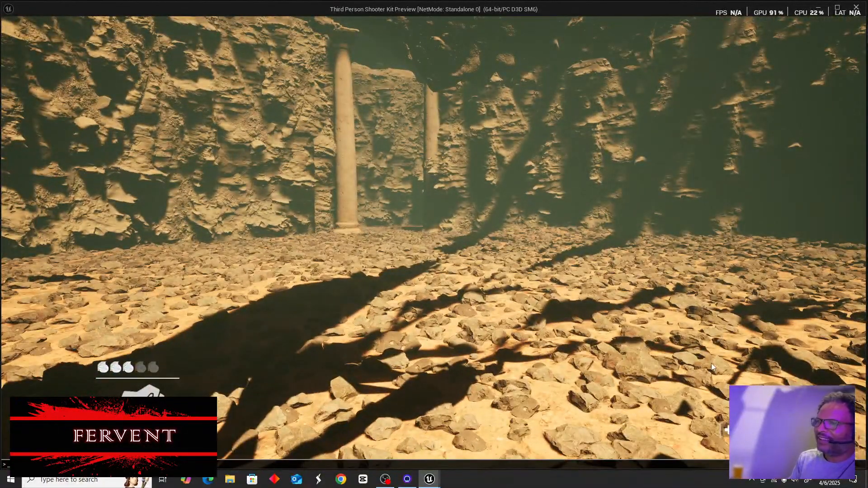
left_click(857, 8)
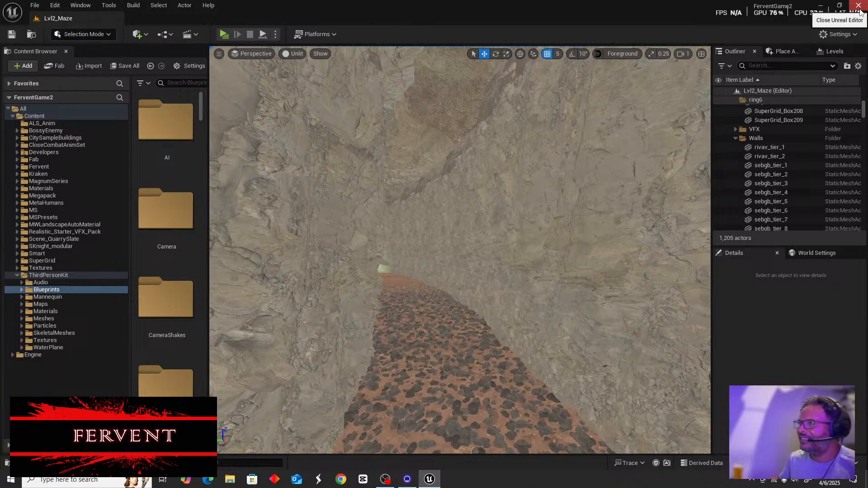
left_click(859, 8)
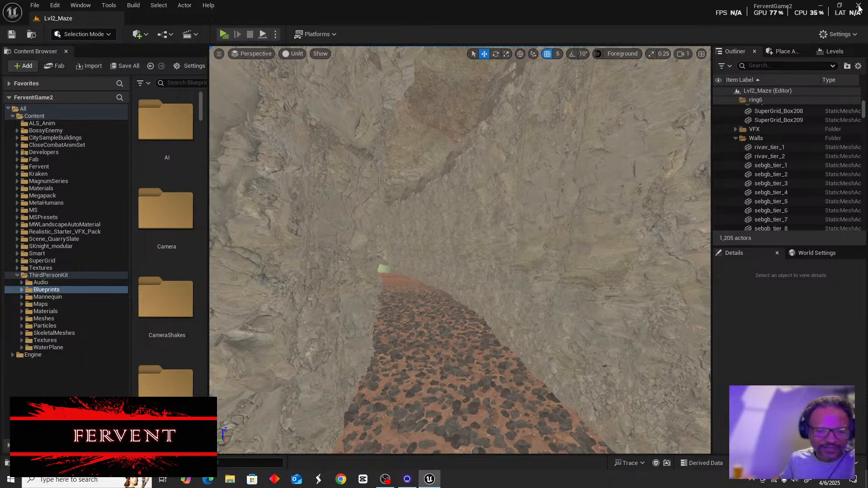